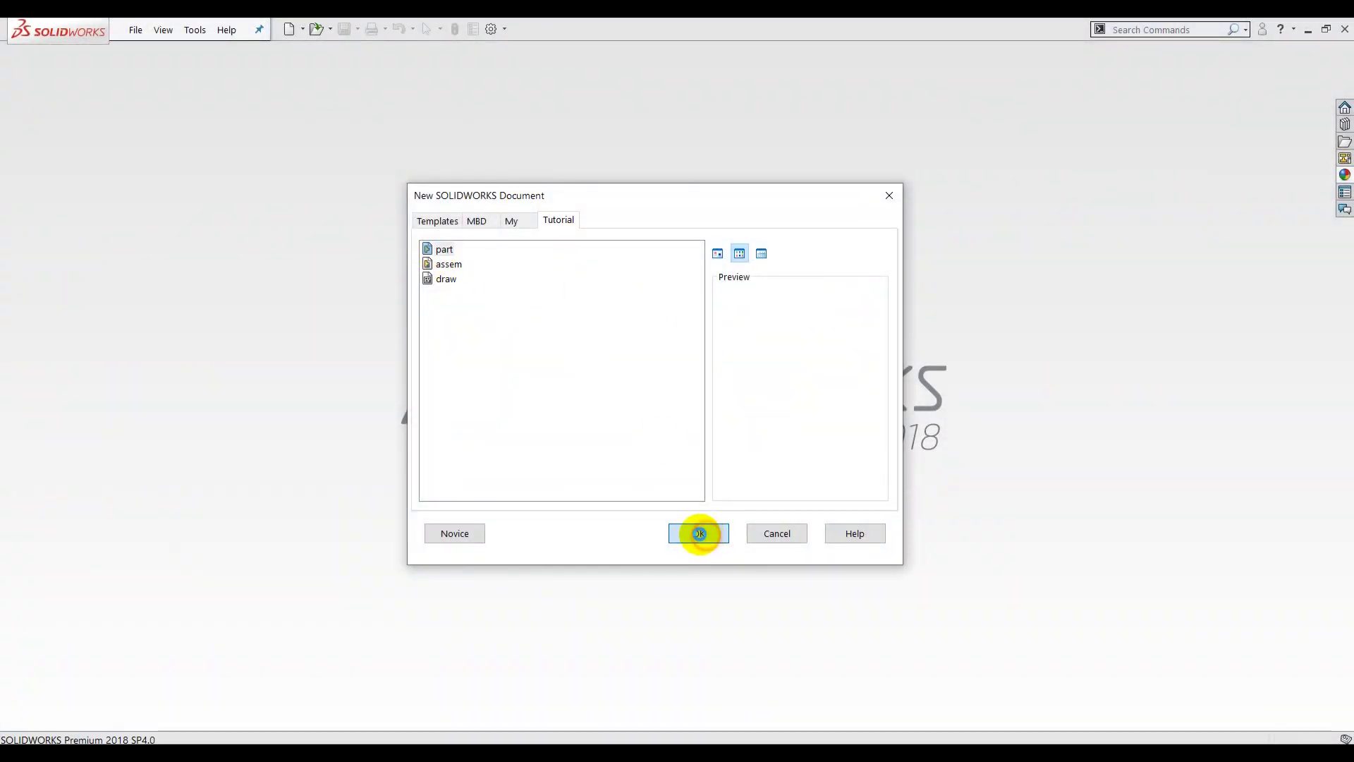
- Create a new part, Part1, from the Tutorial part template
{"action": "left_click", "coordinate": [699, 534]}
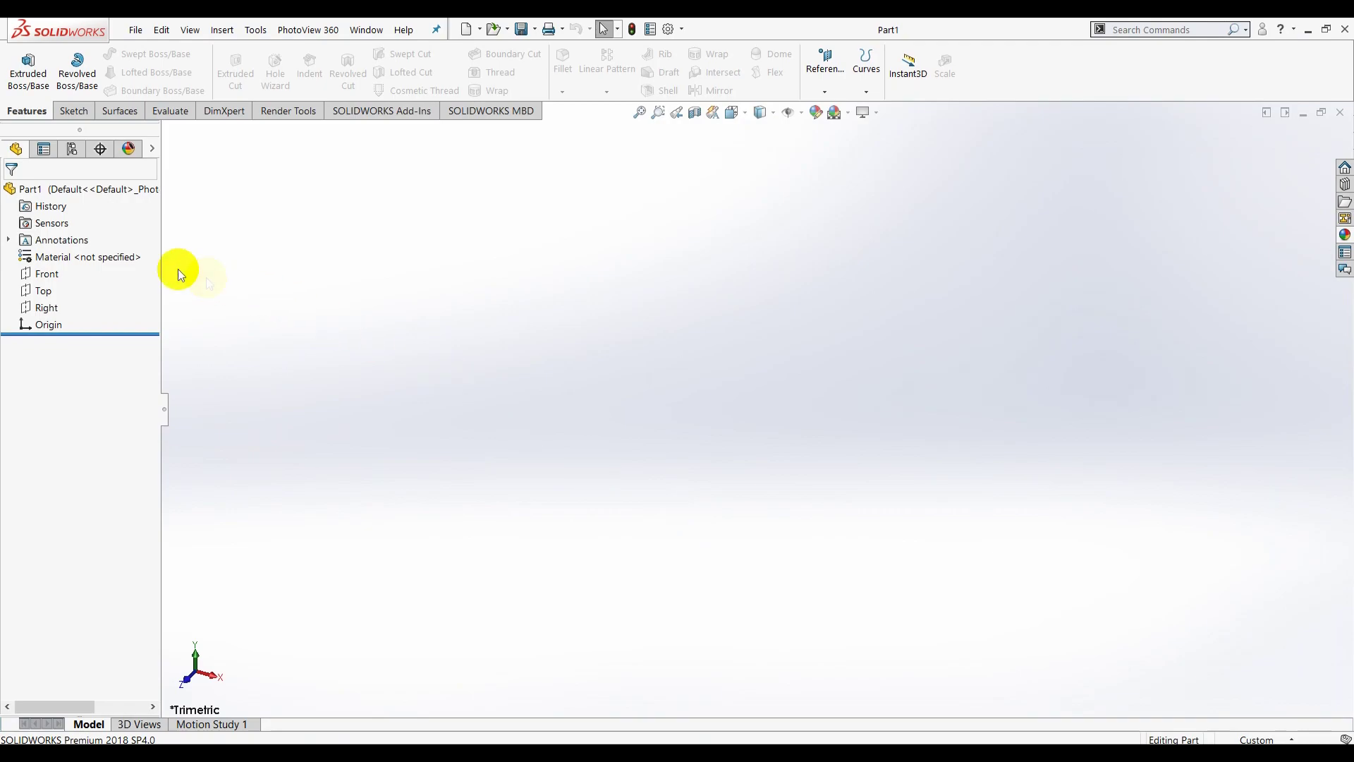
{"action": "left_click", "coordinate": [47, 274]}
- Start a sketch on the Front plane with a Ø40 circle centred on the origin
{"action": "left_click", "coordinate": [71, 111]}
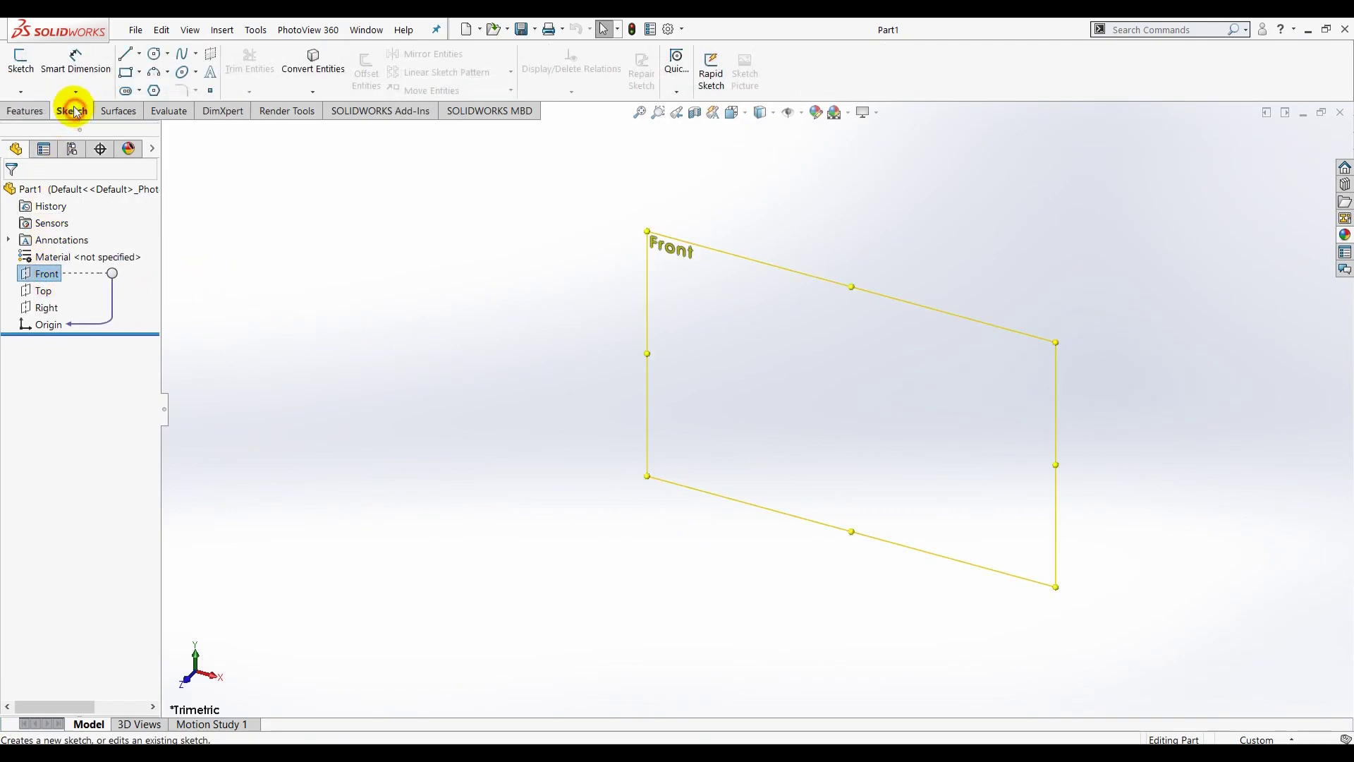
{"action": "left_click", "coordinate": [28, 73]}
{"action": "left_click", "coordinate": [154, 54]}
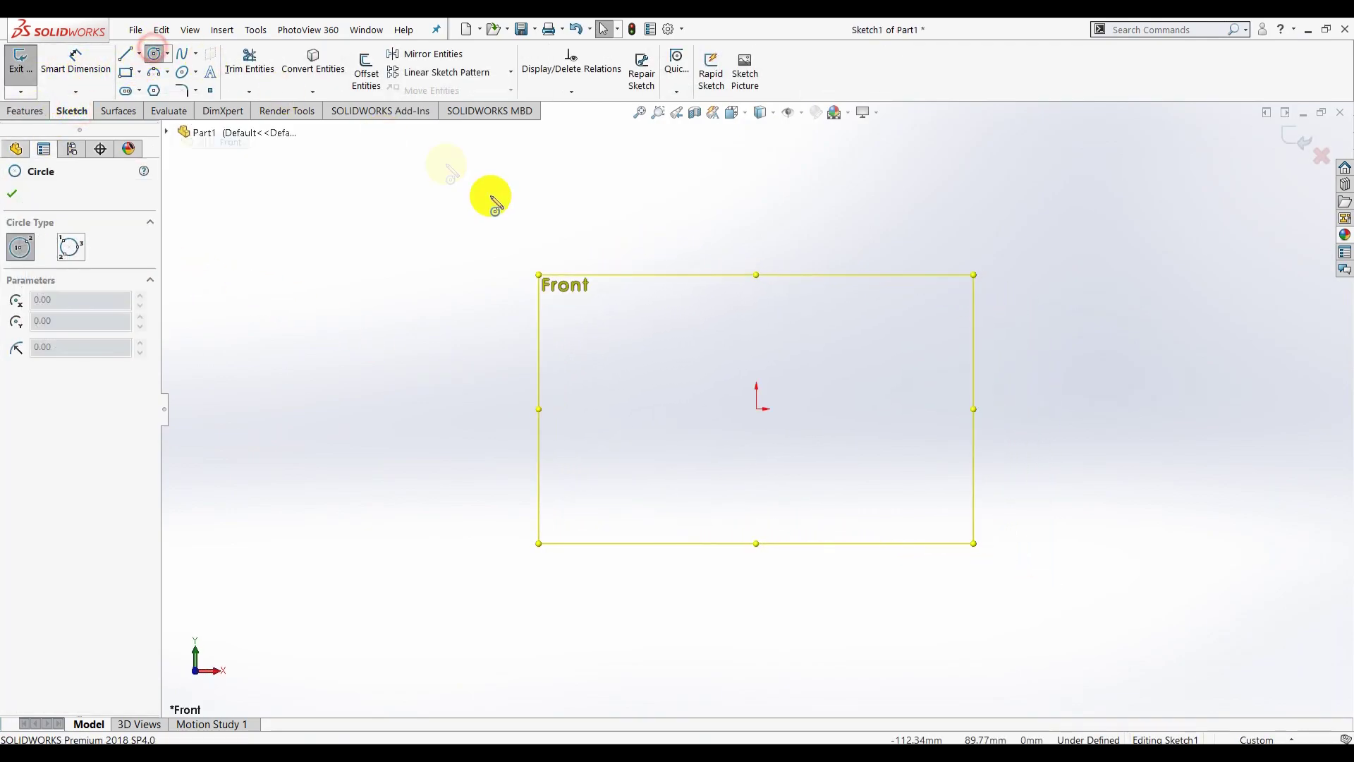
{"action": "left_click", "coordinate": [758, 410]}
{"action": "left_click", "coordinate": [827, 319]}
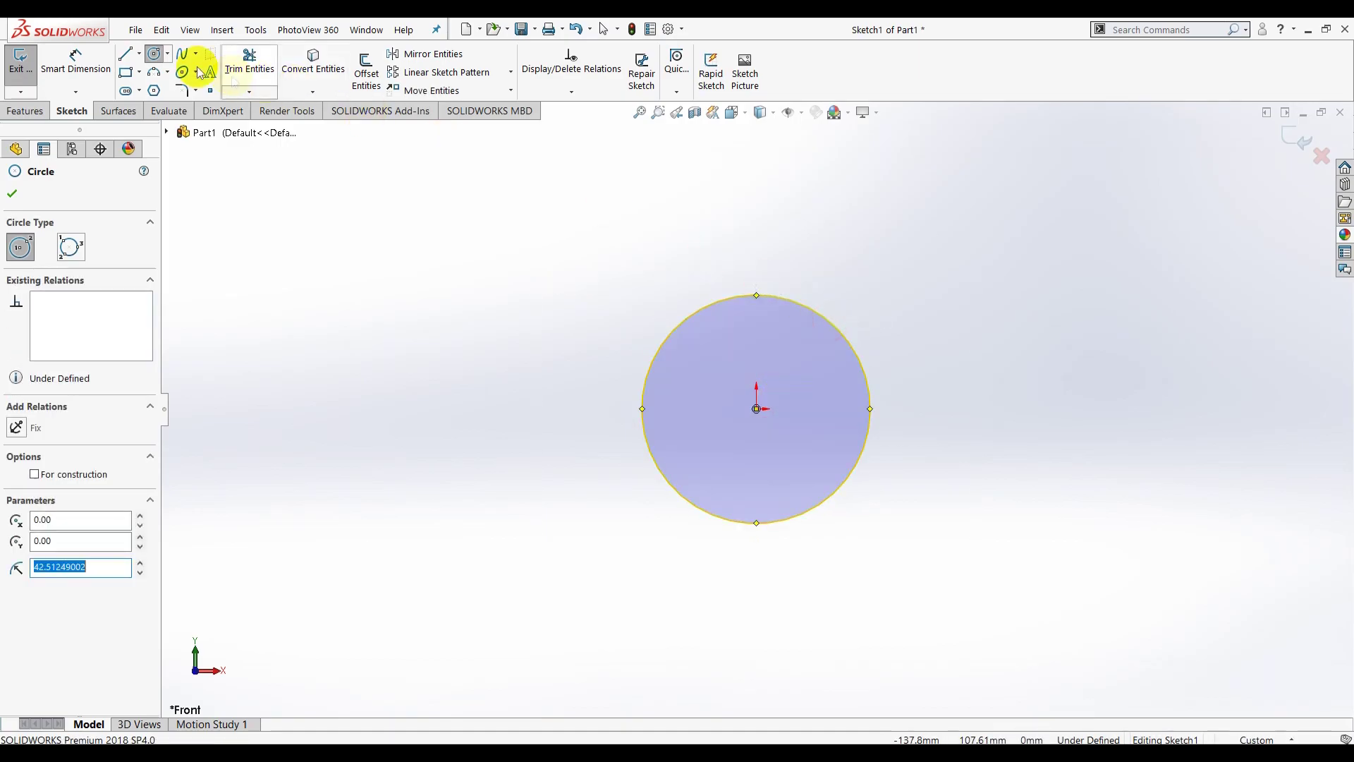
{"action": "left_click", "coordinate": [76, 58]}
{"action": "left_click", "coordinate": [648, 378]}
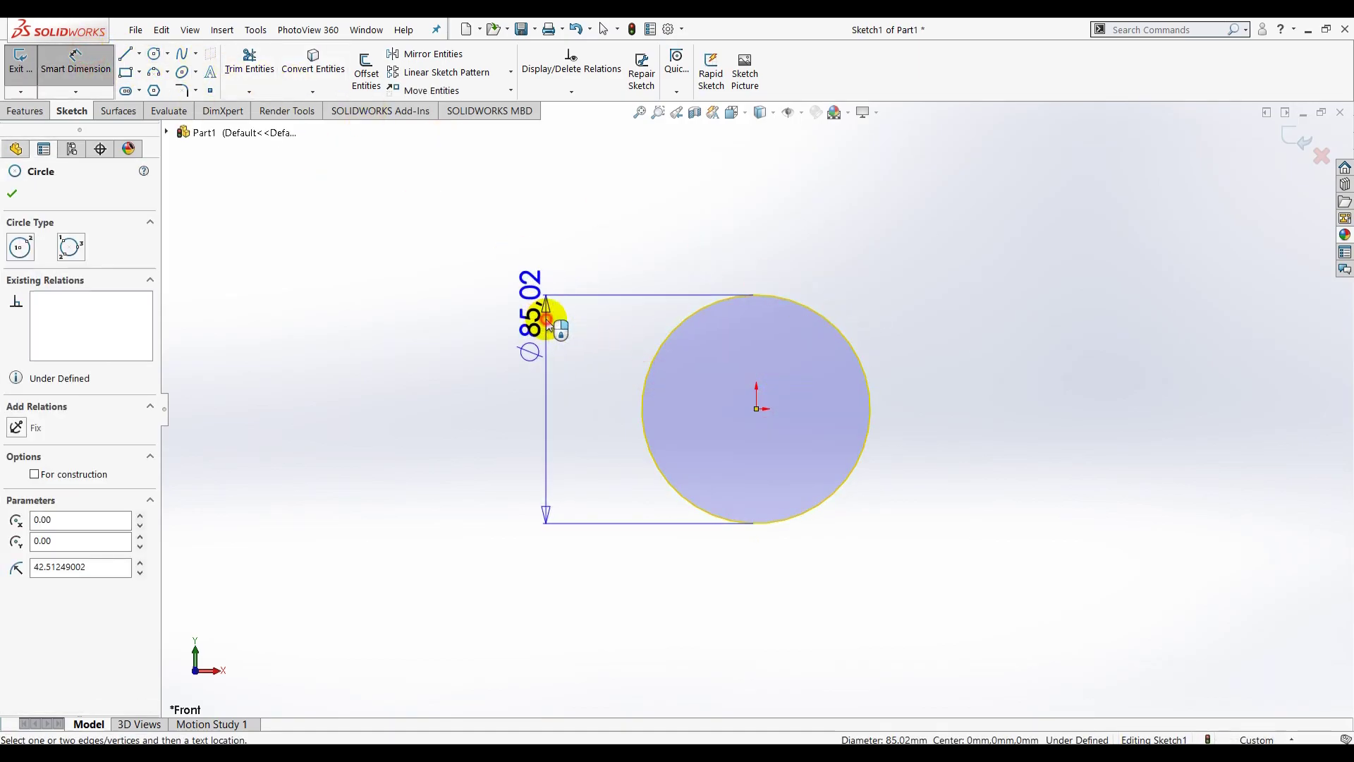
{"action": "left_click", "coordinate": [546, 319]}
{"action": "type", "text": "40"}
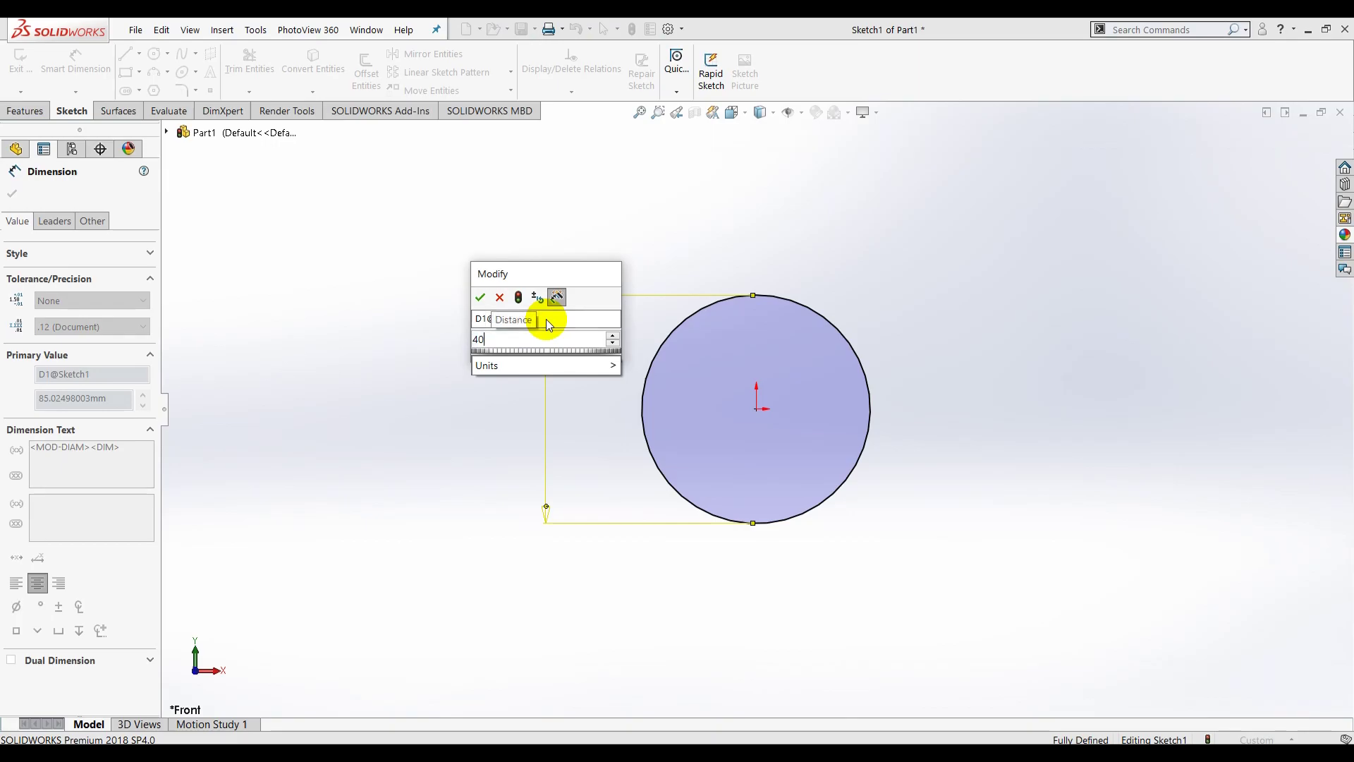
{"action": "key", "text": "Return"}
- Draw vertical and diagonal midpoint lines through the circle centre
{"action": "left_click", "coordinate": [138, 54]}
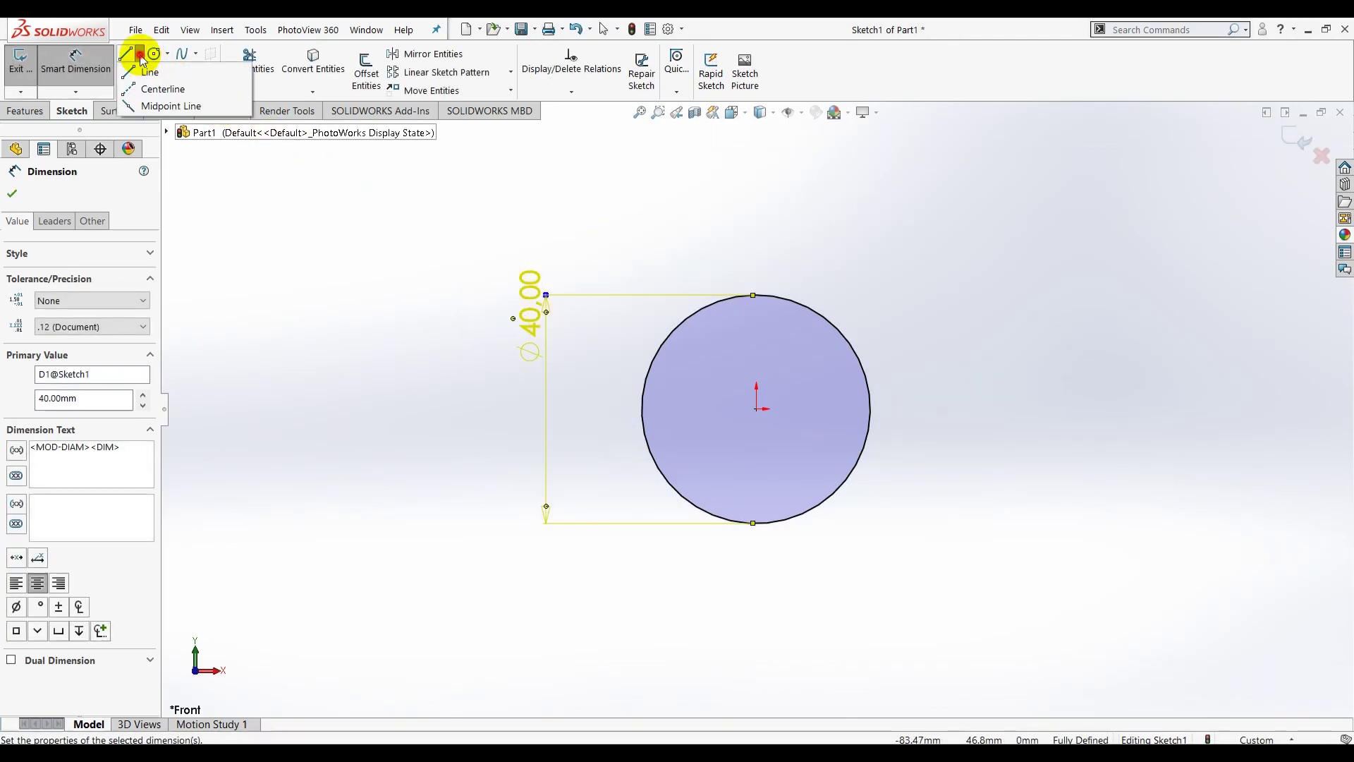
{"action": "left_click", "coordinate": [138, 106]}
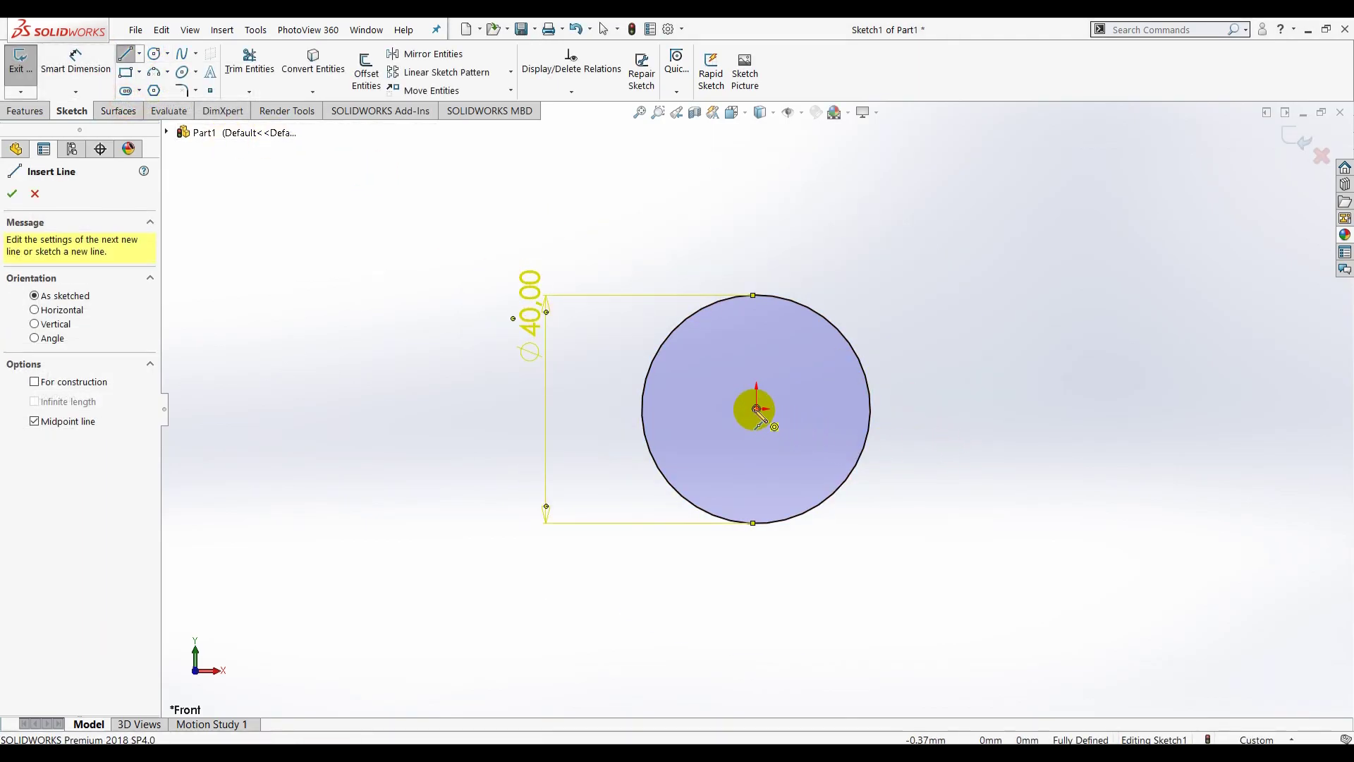
{"action": "left_click", "coordinate": [756, 409]}
{"action": "left_click", "coordinate": [756, 295]}
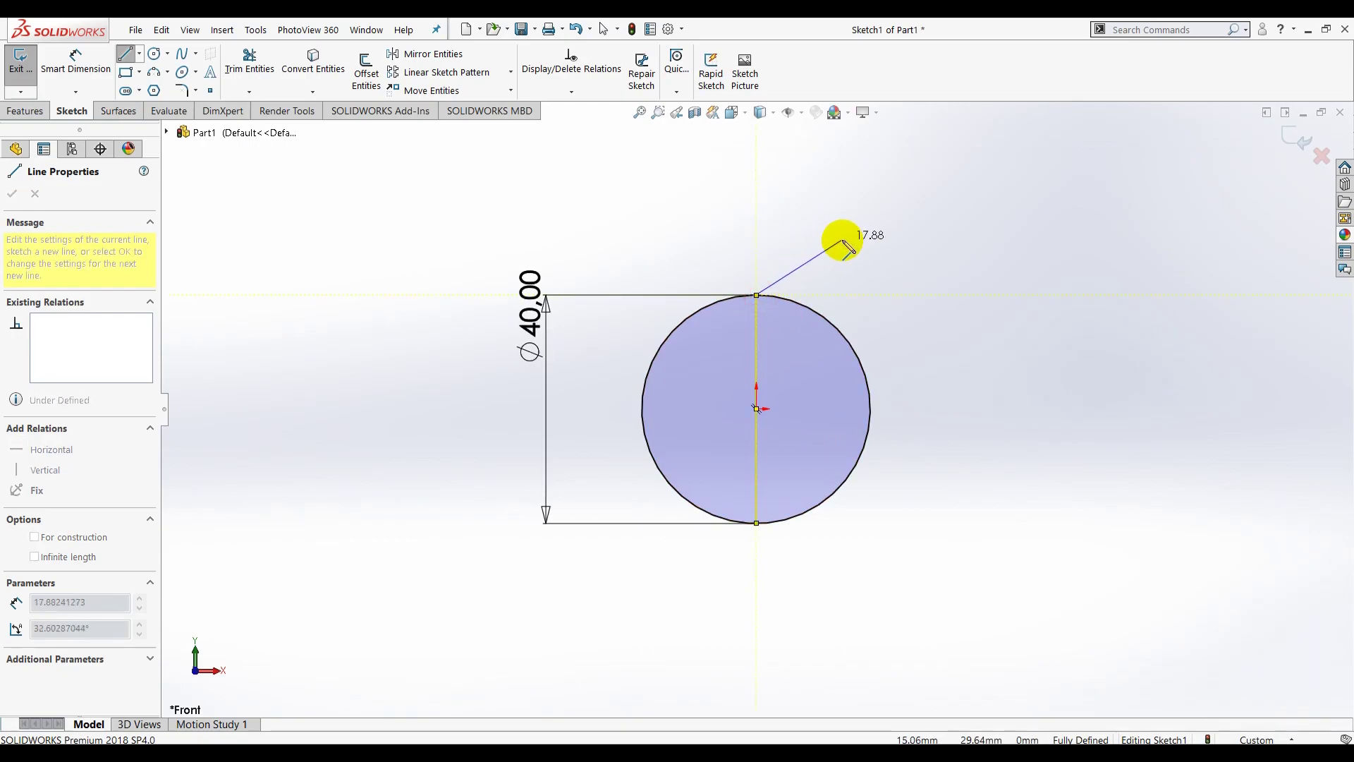
{"action": "key", "text": "Escape"}
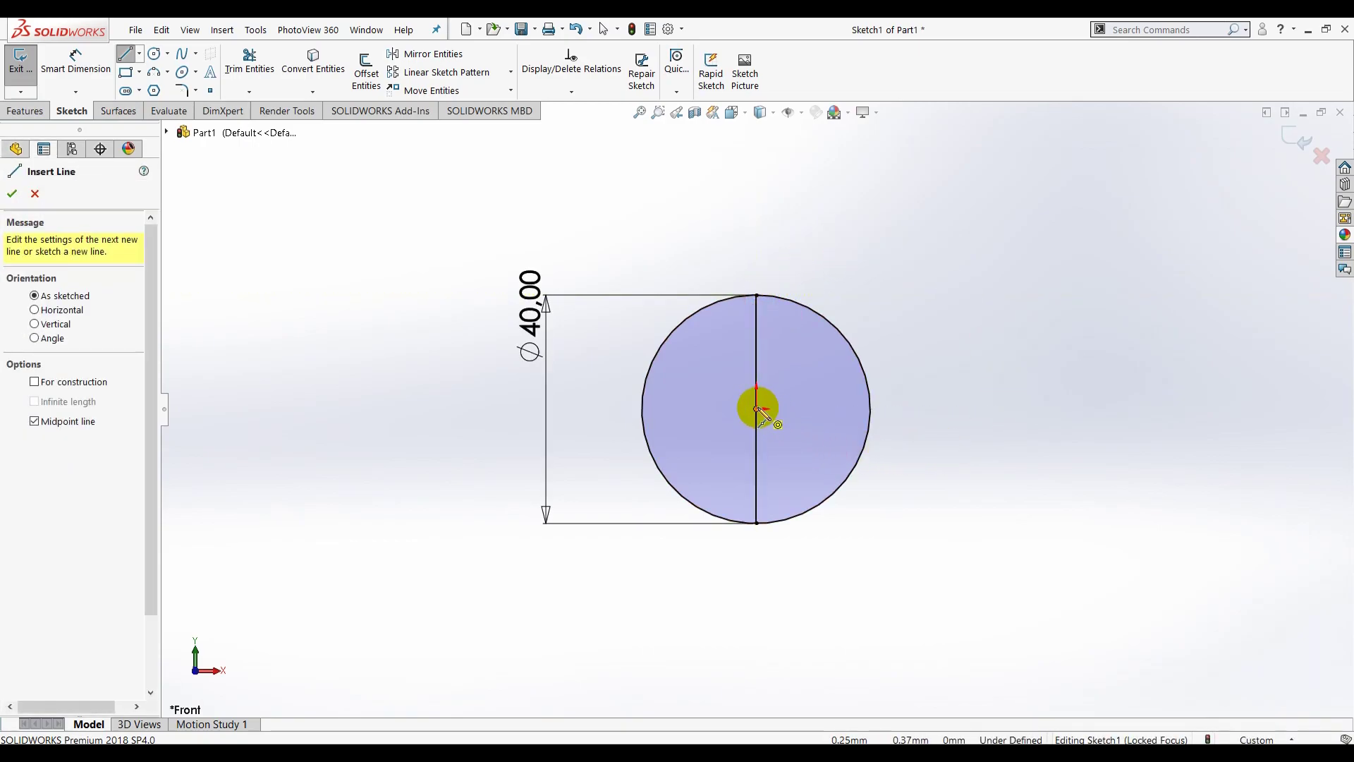
{"action": "left_click", "coordinate": [756, 409]}
{"action": "left_click", "coordinate": [829, 497]}
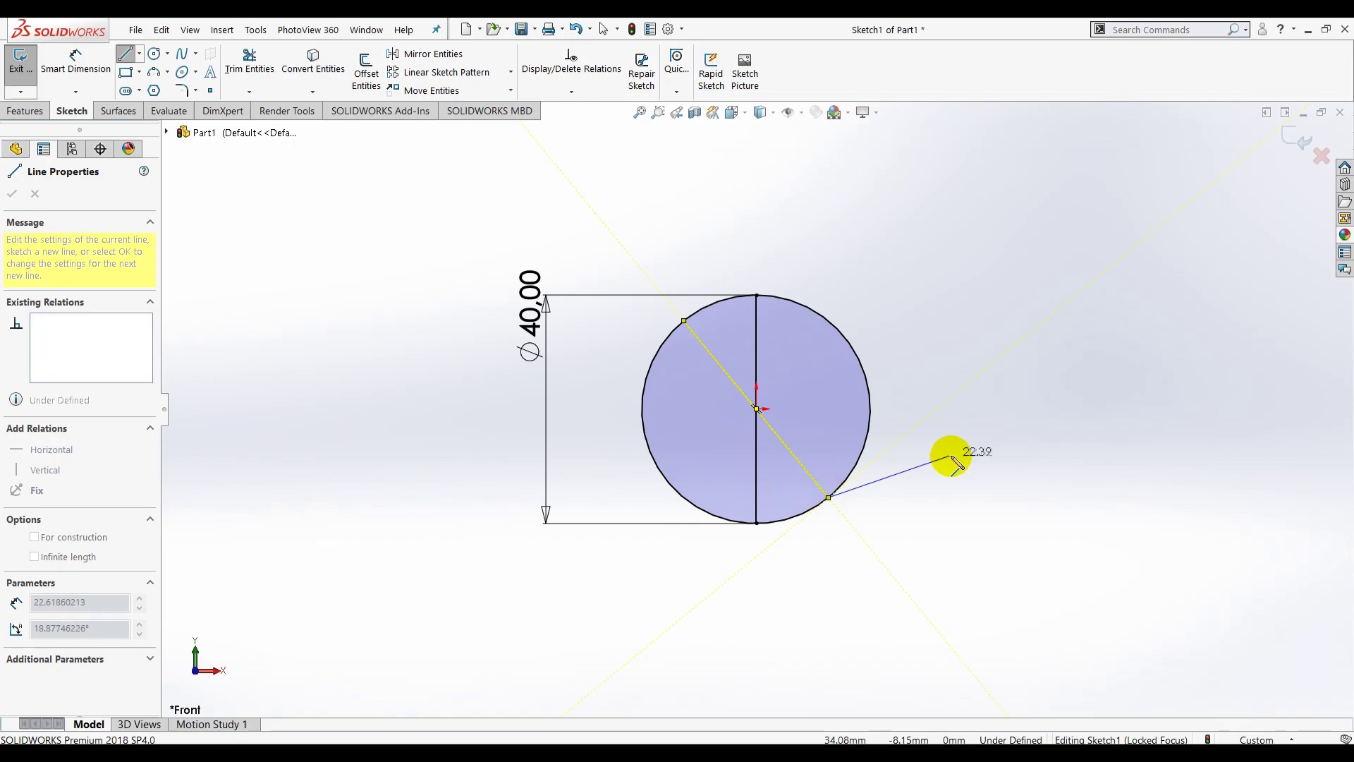
{"action": "key", "text": "Escape"}
- Dimension the angle between the diagonal and vertical lines to 45°
{"action": "left_click", "coordinate": [76, 60]}
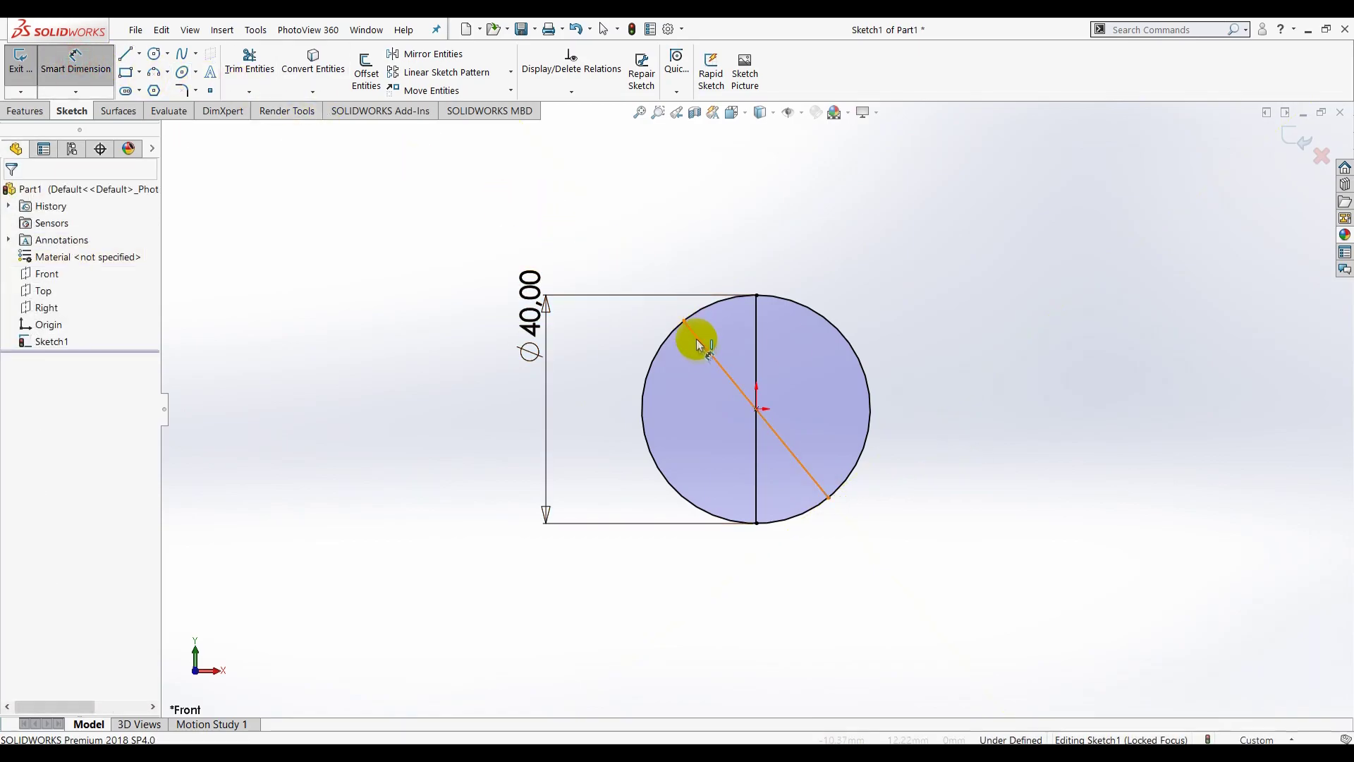
{"action": "left_click", "coordinate": [719, 350]}
{"action": "left_click", "coordinate": [758, 332]}
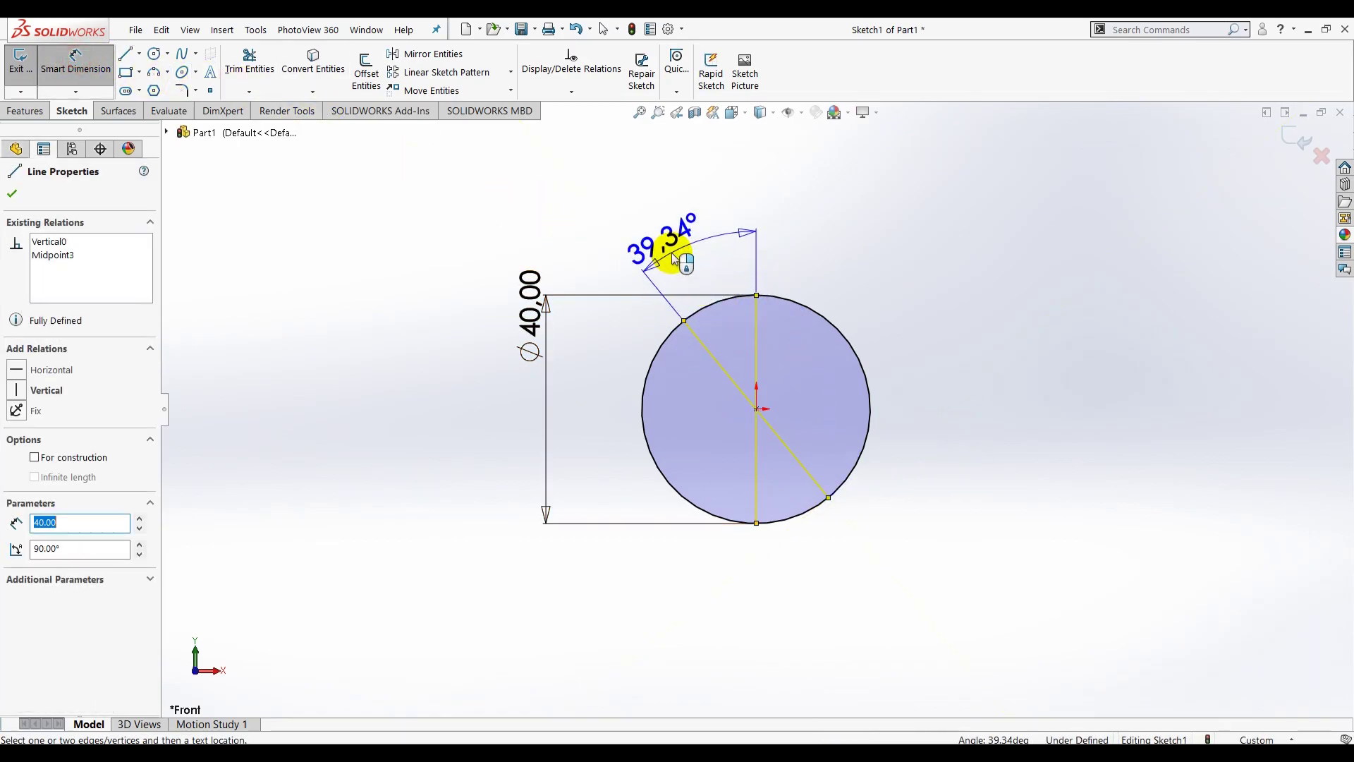
{"action": "left_click", "coordinate": [673, 259]}
{"action": "type", "text": "45"}
{"action": "key", "text": "Return"}
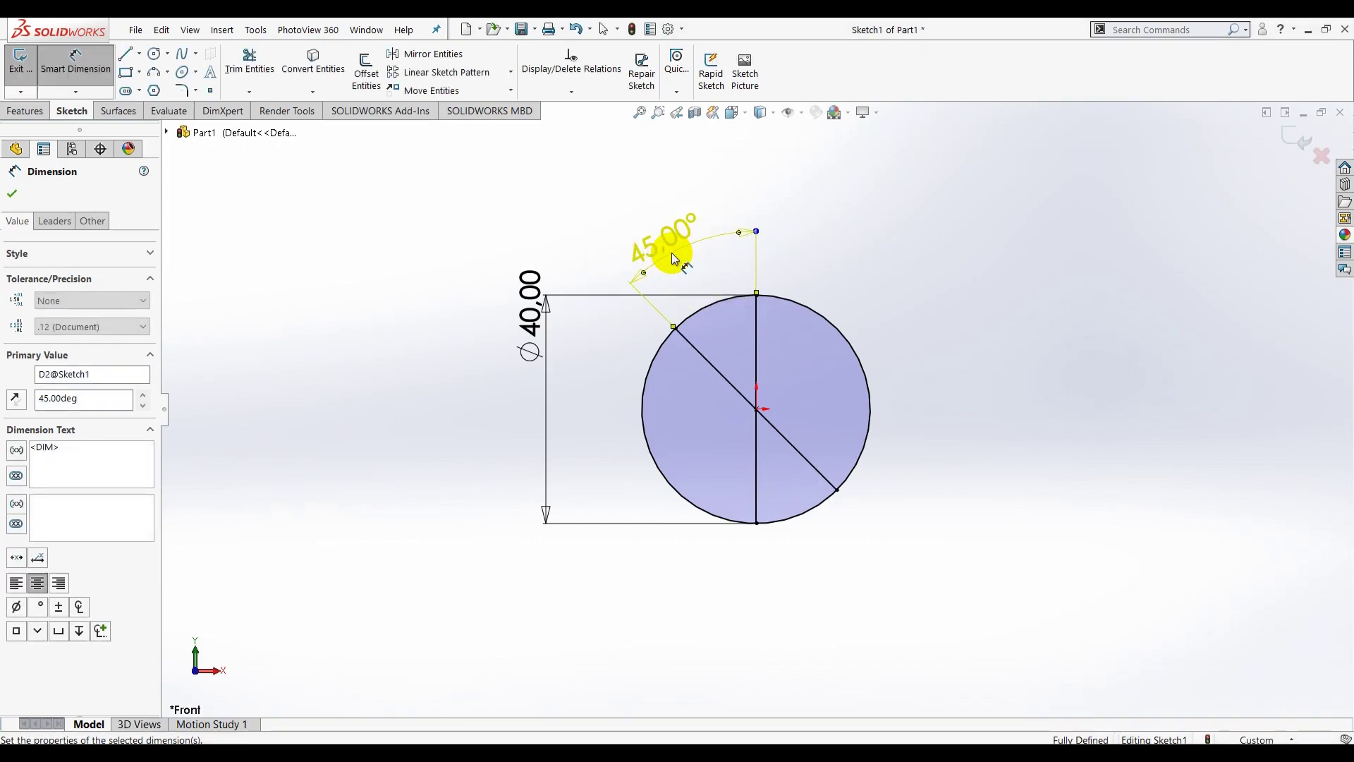
{"action": "left_click", "coordinate": [818, 272]}
- Exit Sketch1 and orbit the view to see the sketch tilted
{"action": "left_click", "coordinate": [35, 85]}
{"action": "left_click", "coordinate": [361, 197]}
{"action": "mouse_move", "coordinate": [444, 433]}
{"action": "middle_mouse_down"}
{"action": "mouse_move", "coordinate": [514, 385]}
{"action": "mouse_move", "coordinate": [468, 251]}
{"action": "middle_mouse_up"}
{"action": "left_click", "coordinate": [40, 275]}
- Create reference plane Plane1 offset 40 mm from the Front plane
{"action": "left_click", "coordinate": [21, 110]}
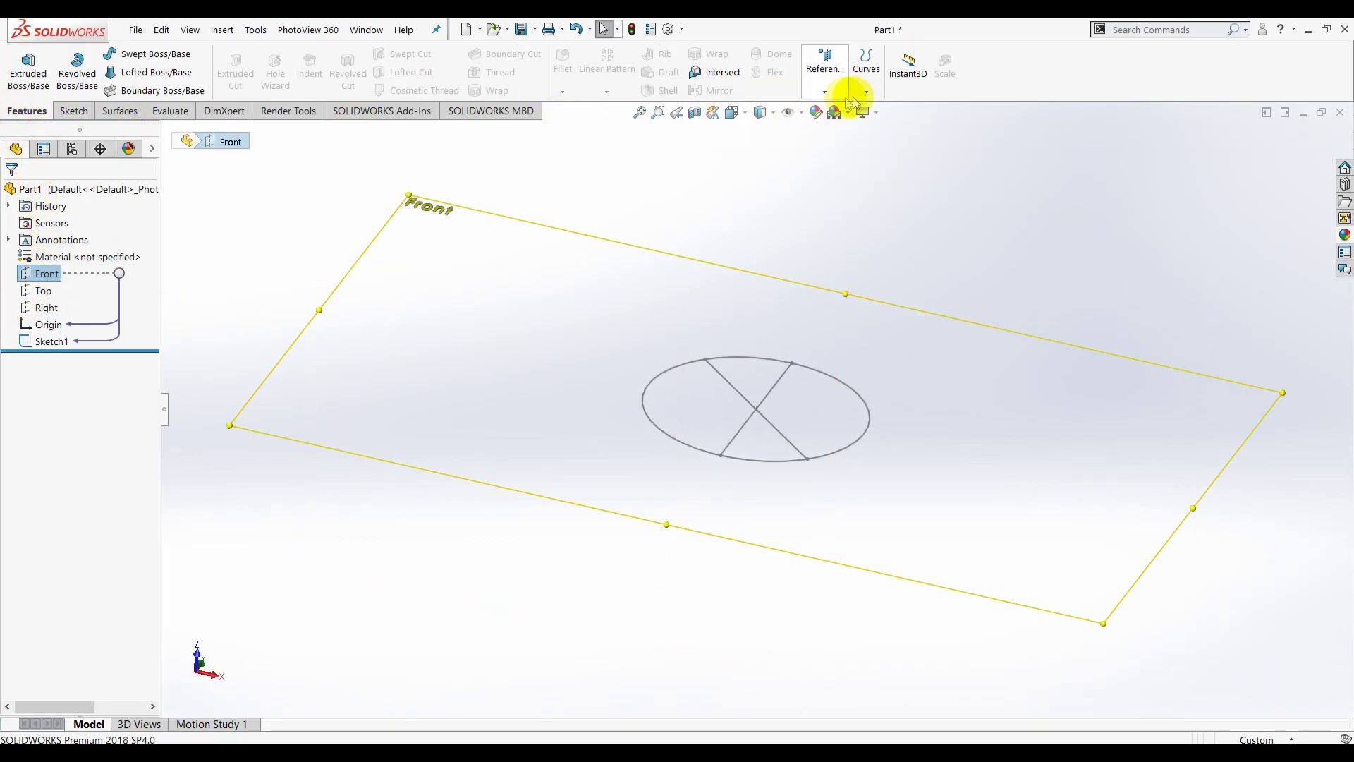
{"action": "left_click", "coordinate": [836, 70]}
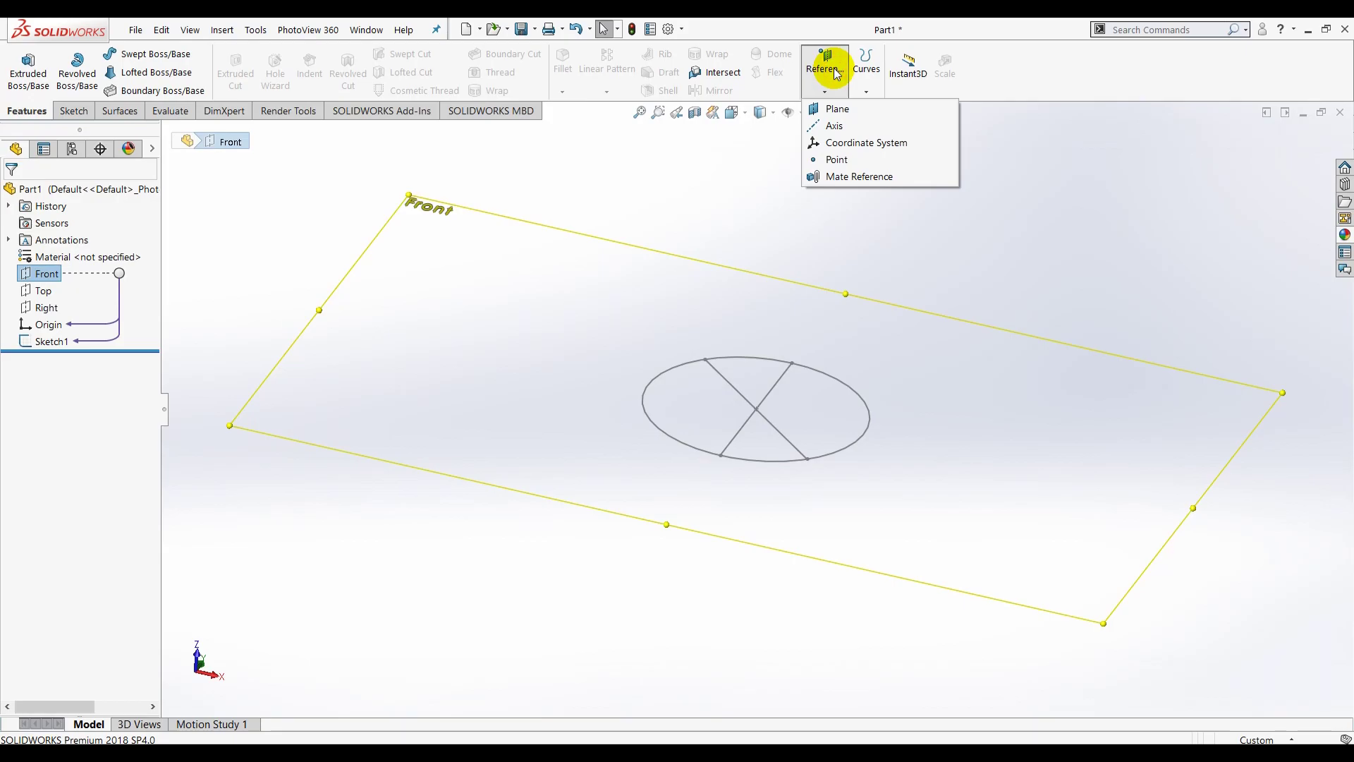
{"action": "left_click", "coordinate": [829, 113]}
{"action": "type", "text": "40"}
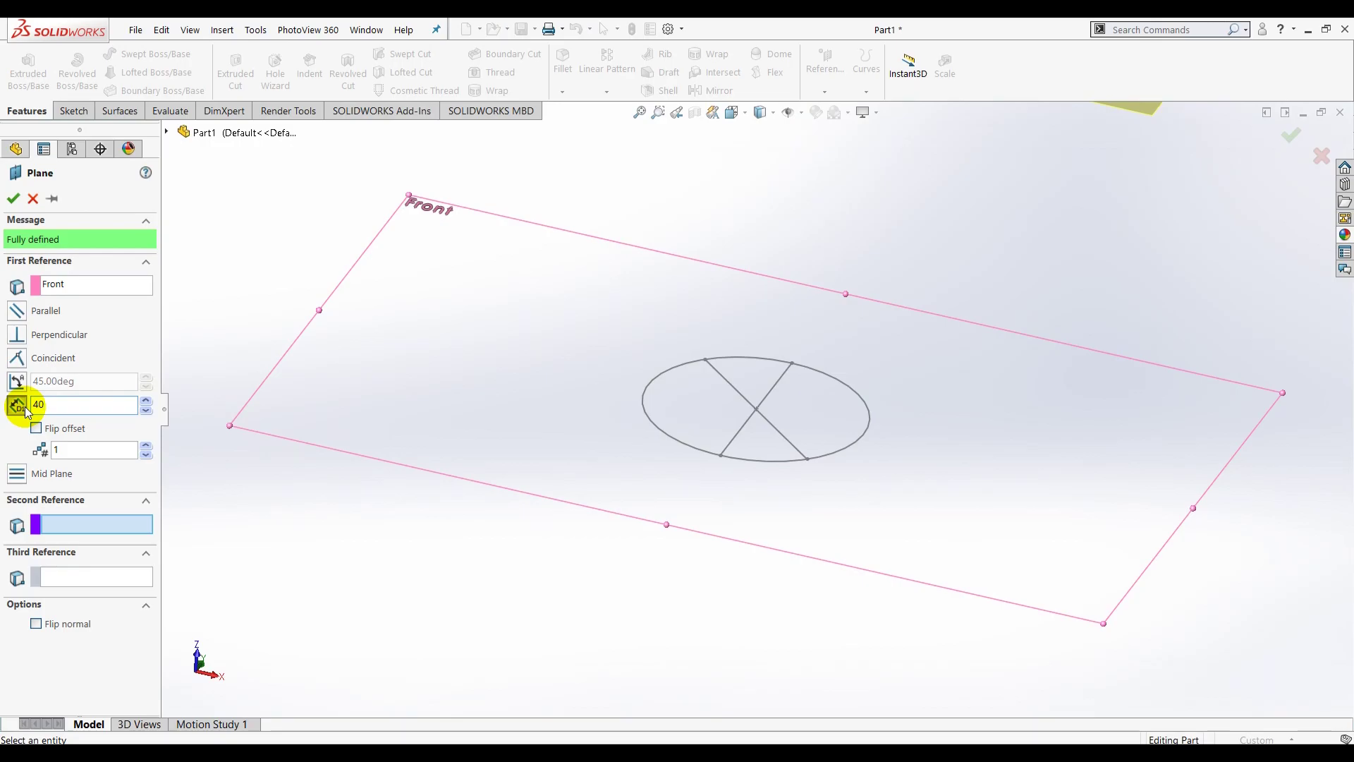
{"action": "key", "text": "Return"}
{"action": "scroll", "coordinate": [544, 625], "scroll_direction": "up", "scroll_amount": 3}
{"action": "scroll", "coordinate": [734, 434], "scroll_direction": "up", "scroll_amount": 3}
{"action": "scroll", "coordinate": [844, 314], "scroll_direction": "down", "scroll_amount": 2}
{"action": "scroll", "coordinate": [844, 314], "scroll_direction": "down", "scroll_amount": 1}
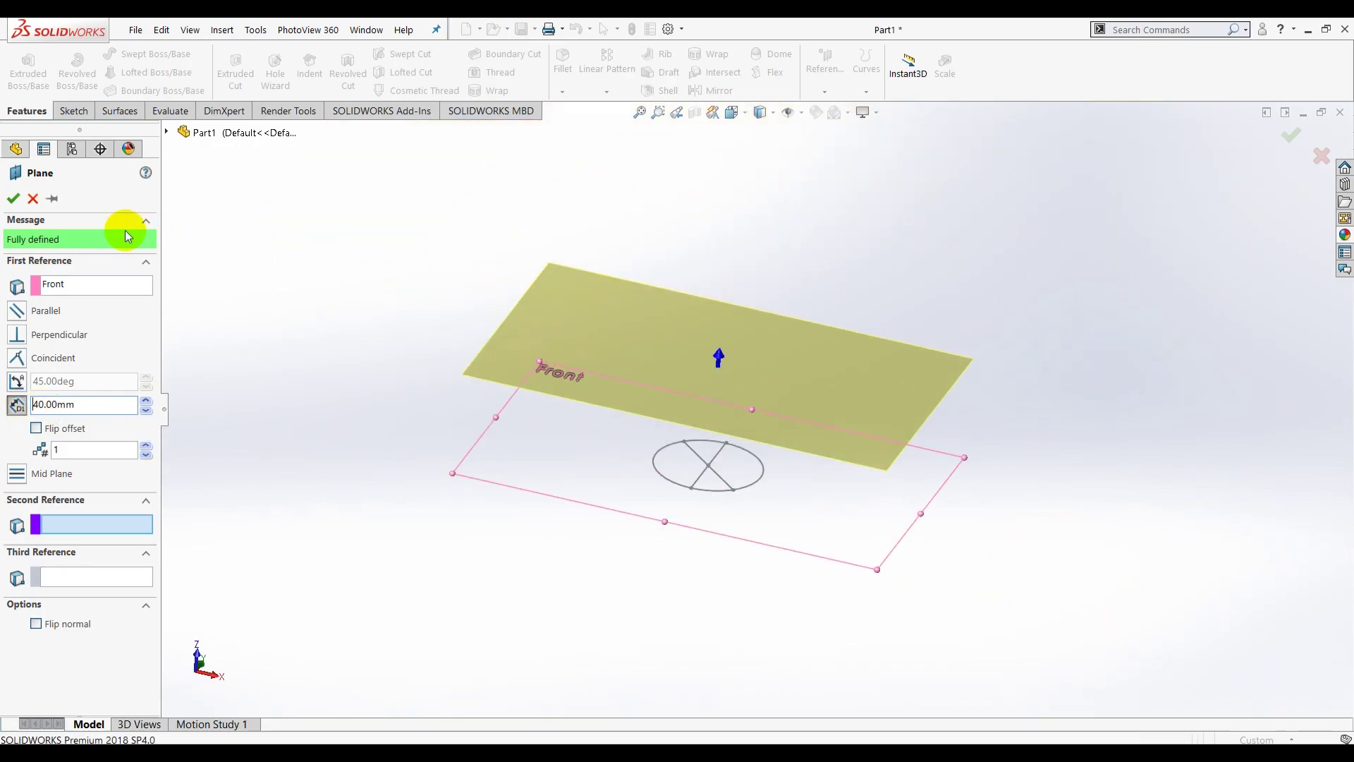
{"action": "left_click", "coordinate": [19, 202]}
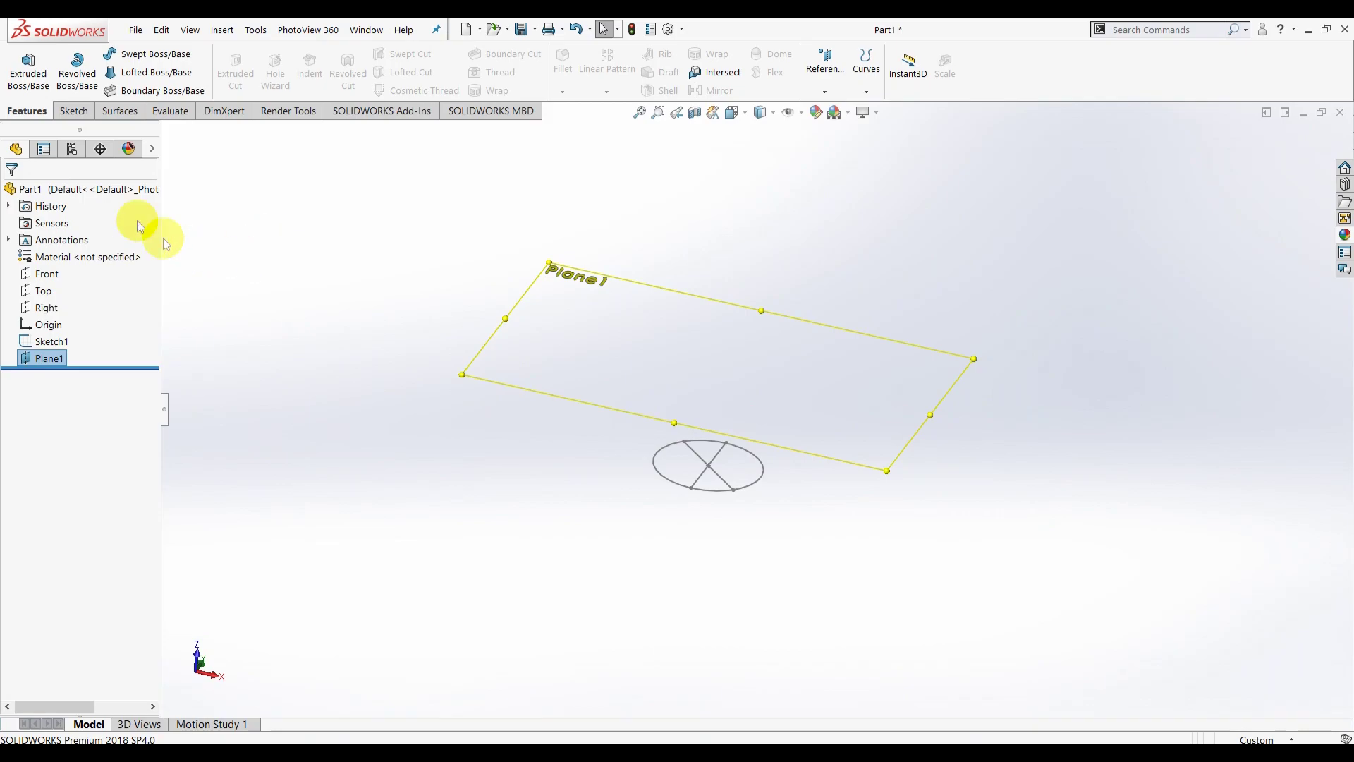
- Start Sketch2 on Plane1 viewed face-on, with a circle dimensioned 16
{"action": "left_click", "coordinate": [68, 111]}
{"action": "left_click", "coordinate": [21, 62]}
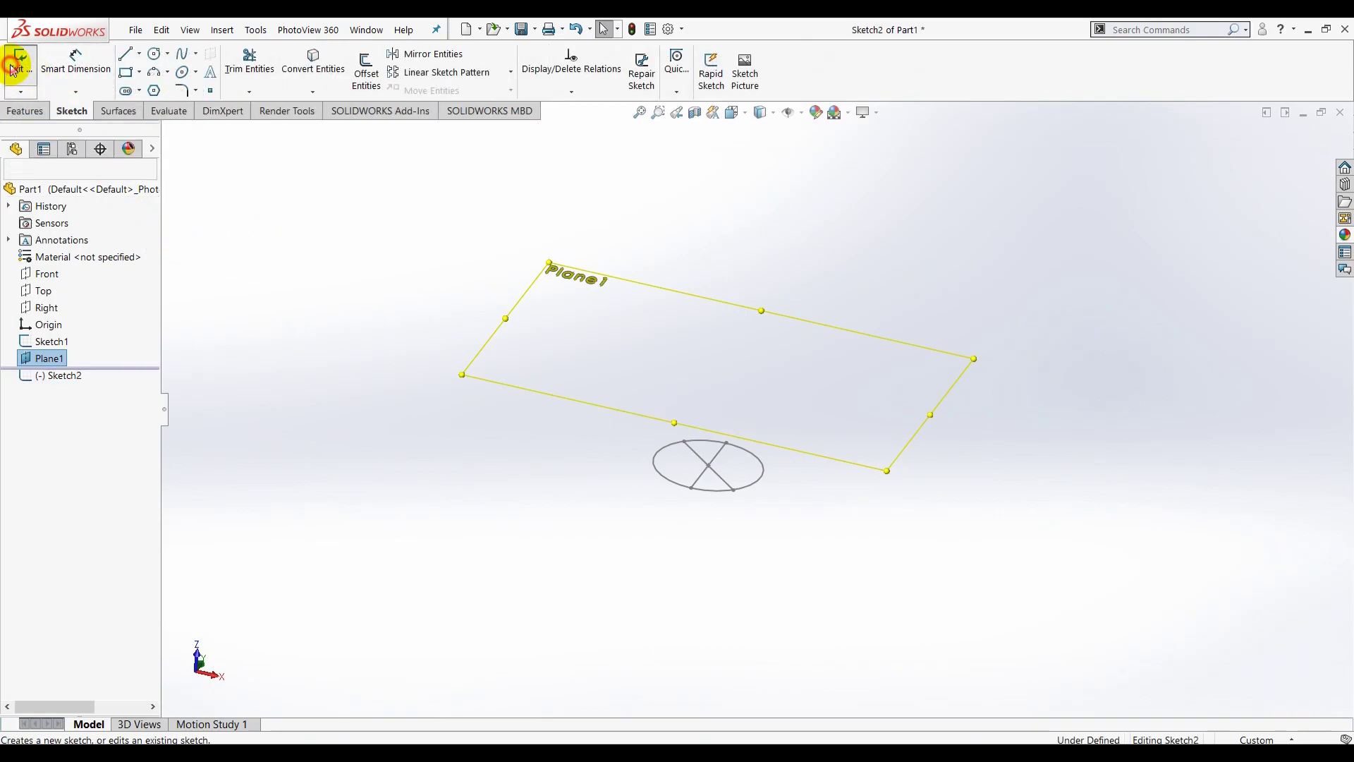
{"action": "left_click", "coordinate": [743, 117]}
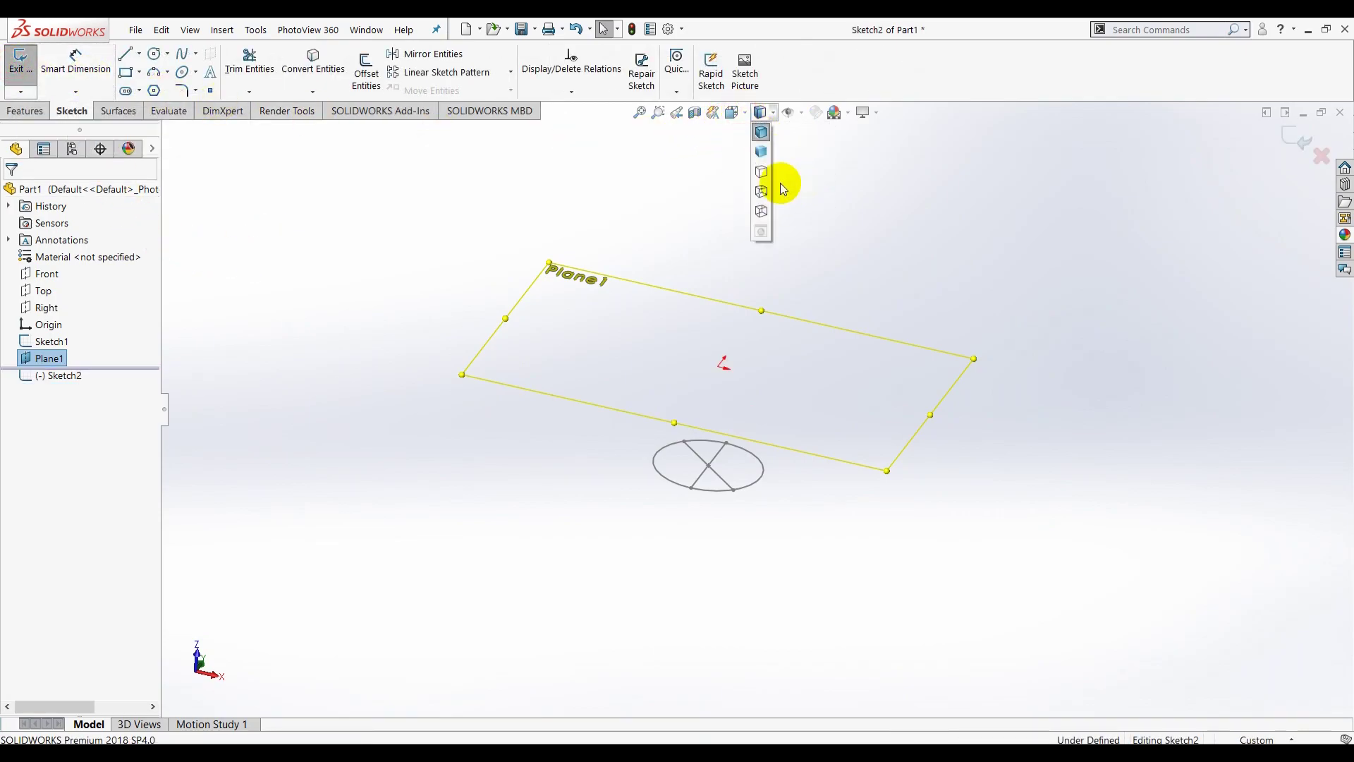
{"action": "left_click", "coordinate": [816, 192]}
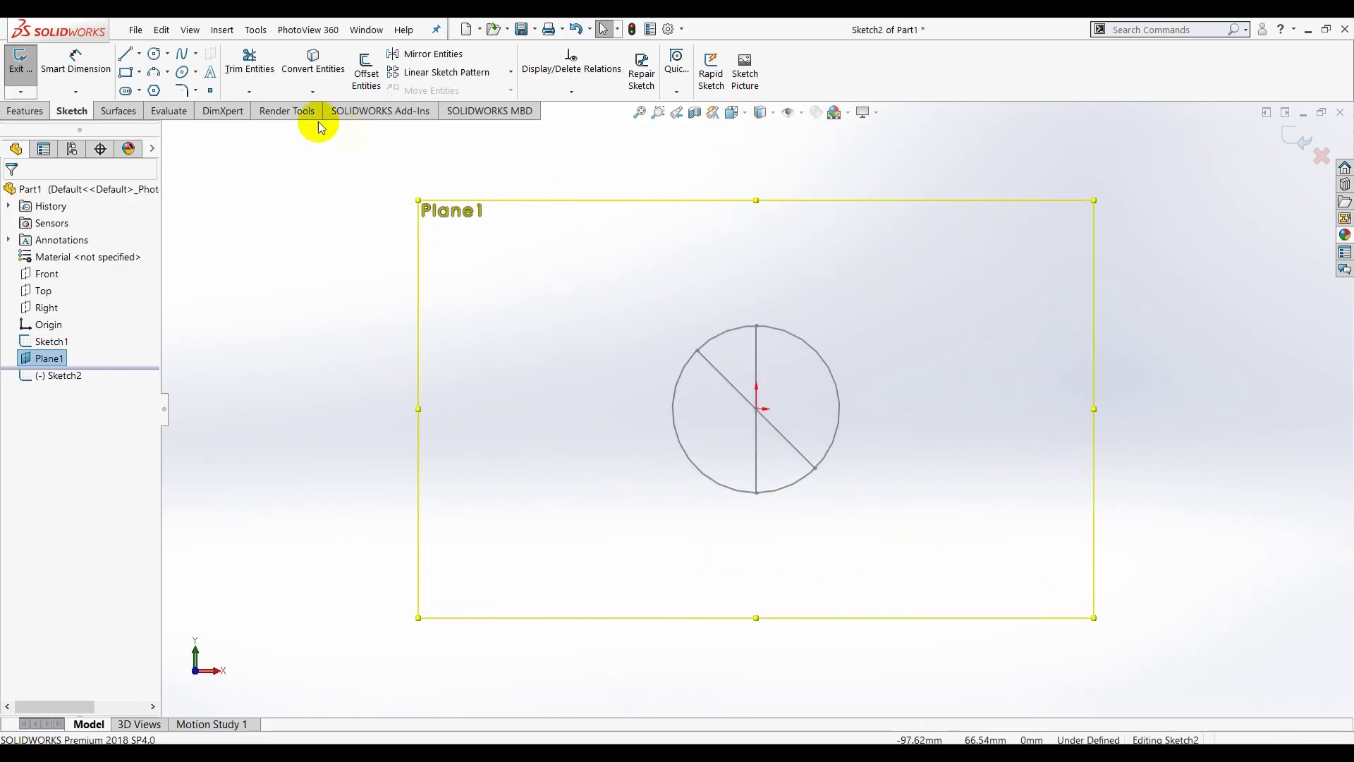
{"action": "left_click", "coordinate": [161, 55]}
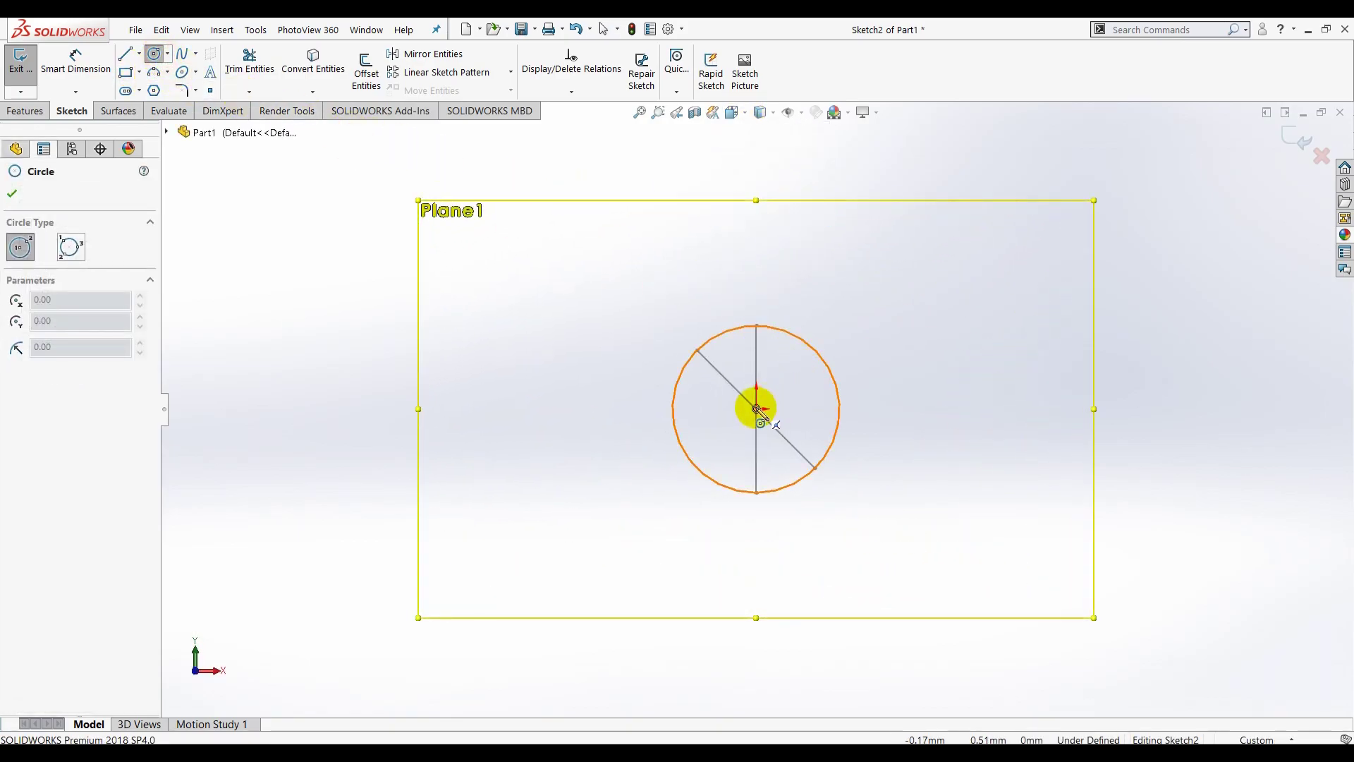
{"action": "left_click_drag", "start_coordinate": [756, 408], "coordinate": [867, 297]}
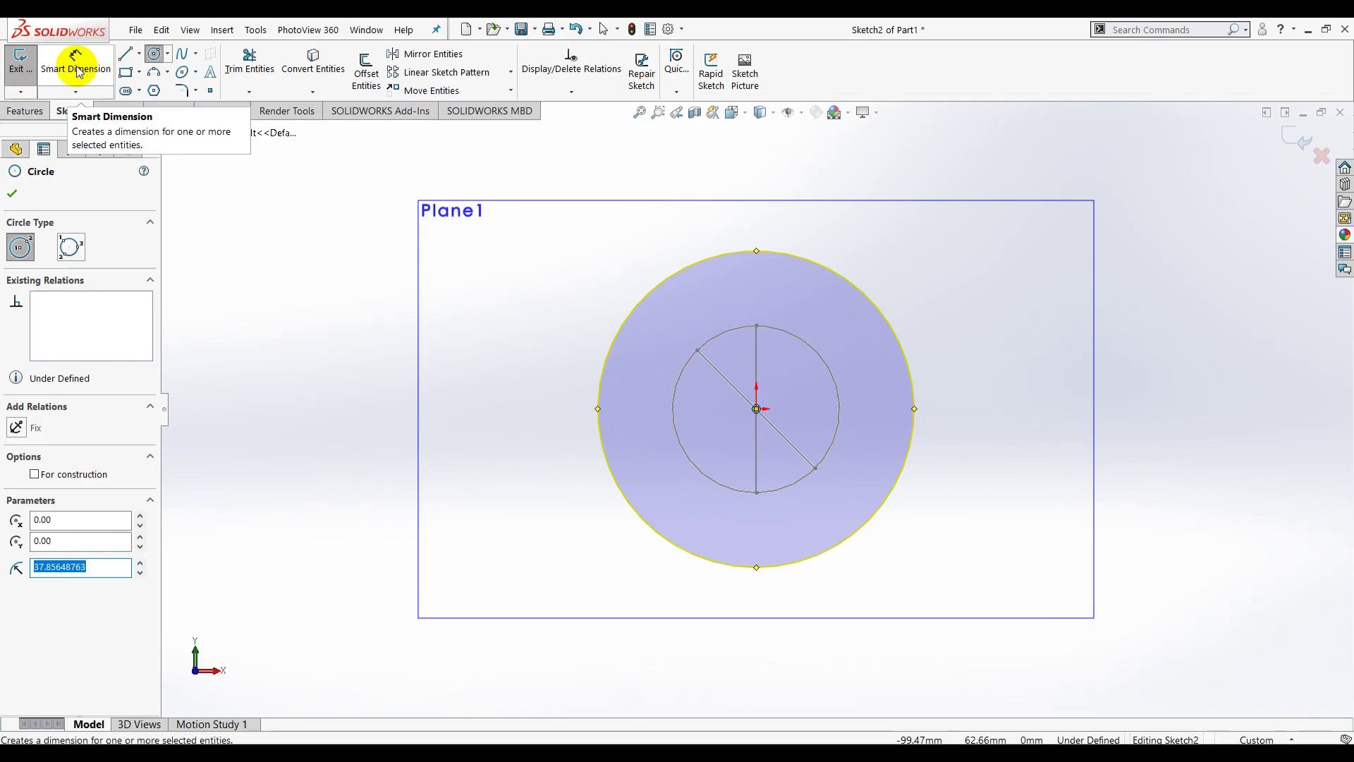
{"action": "left_click", "coordinate": [75, 60]}
{"action": "left_click", "coordinate": [823, 356]}
{"action": "left_click", "coordinate": [883, 311]}
{"action": "left_click", "coordinate": [996, 281]}
{"action": "type", "text": "16"}
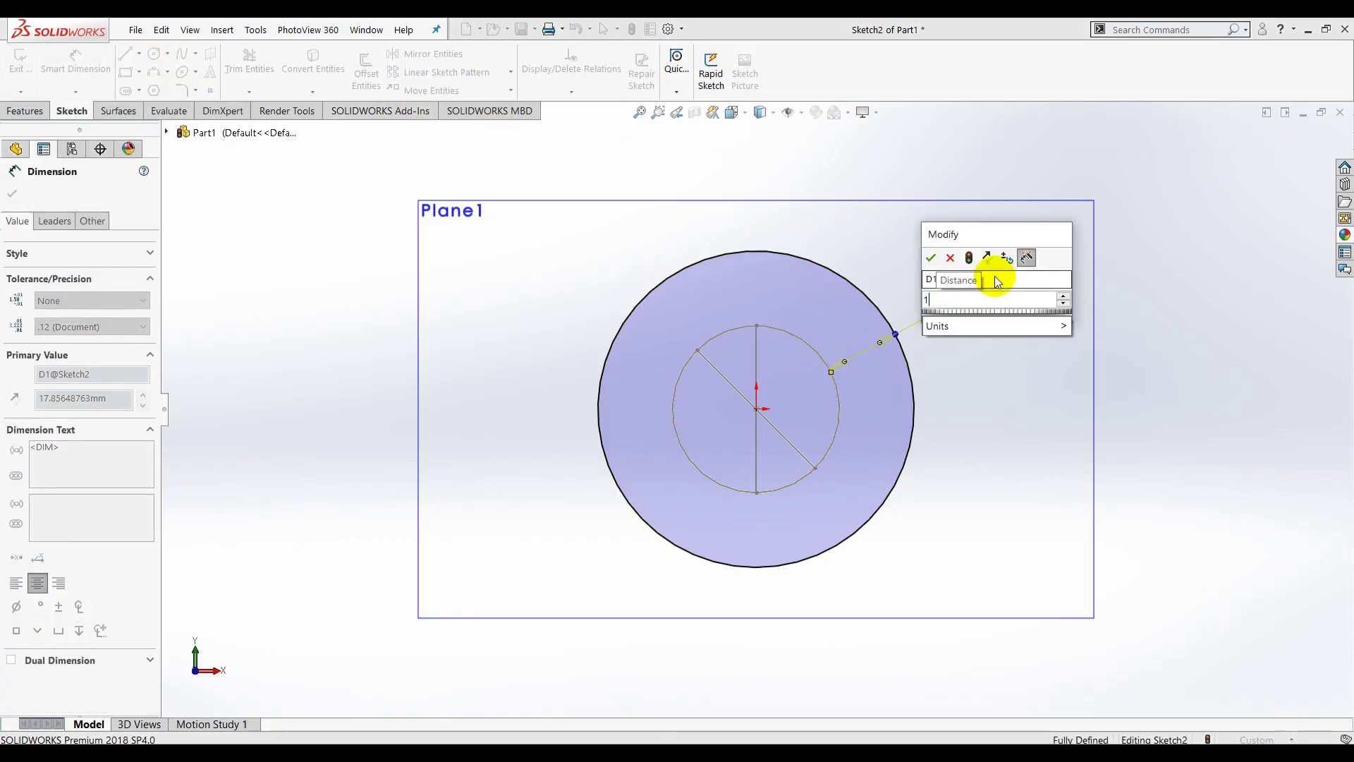
{"action": "key", "text": "Return"}
- Draw vertical and slanted midpoint lines from the circle centre to its edge
{"action": "left_click", "coordinate": [1029, 407]}
{"action": "left_click", "coordinate": [139, 53]}
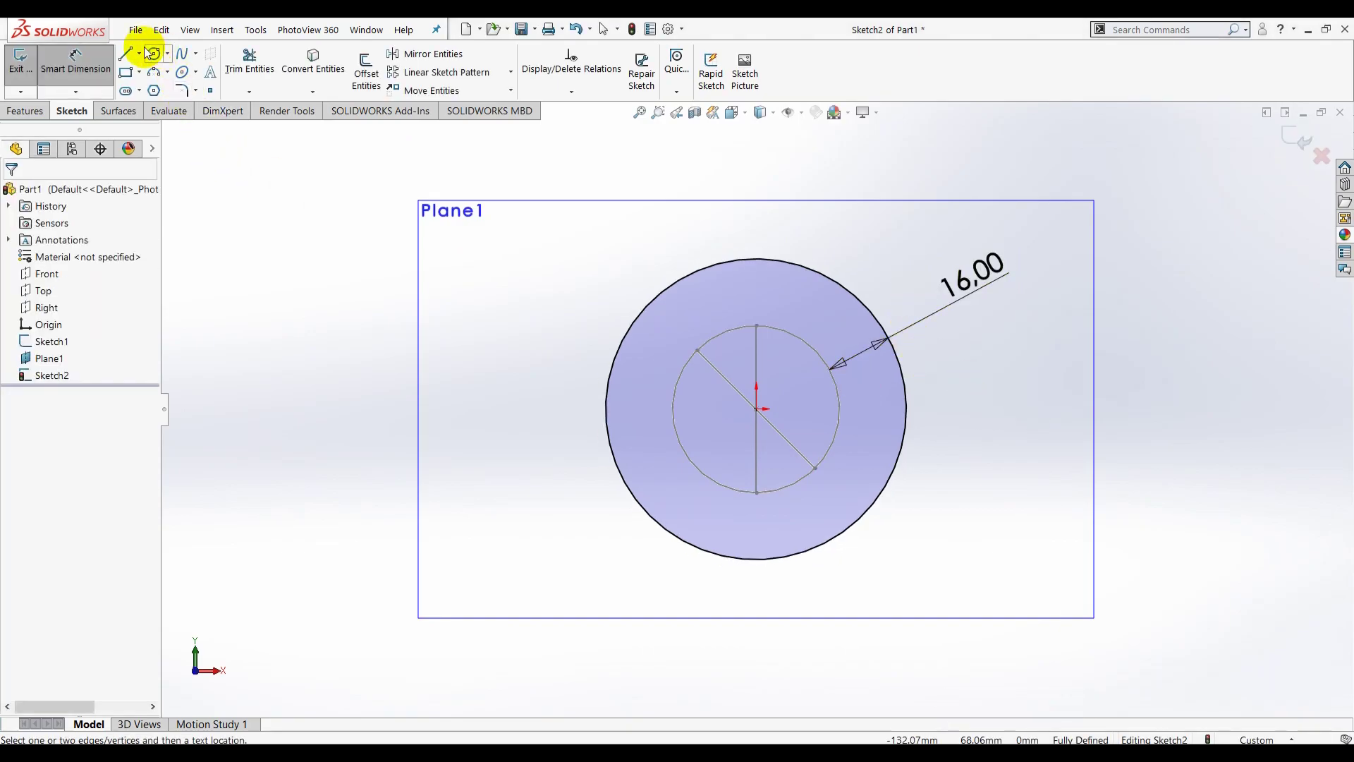
{"action": "left_click", "coordinate": [130, 106]}
{"action": "left_click", "coordinate": [757, 408]}
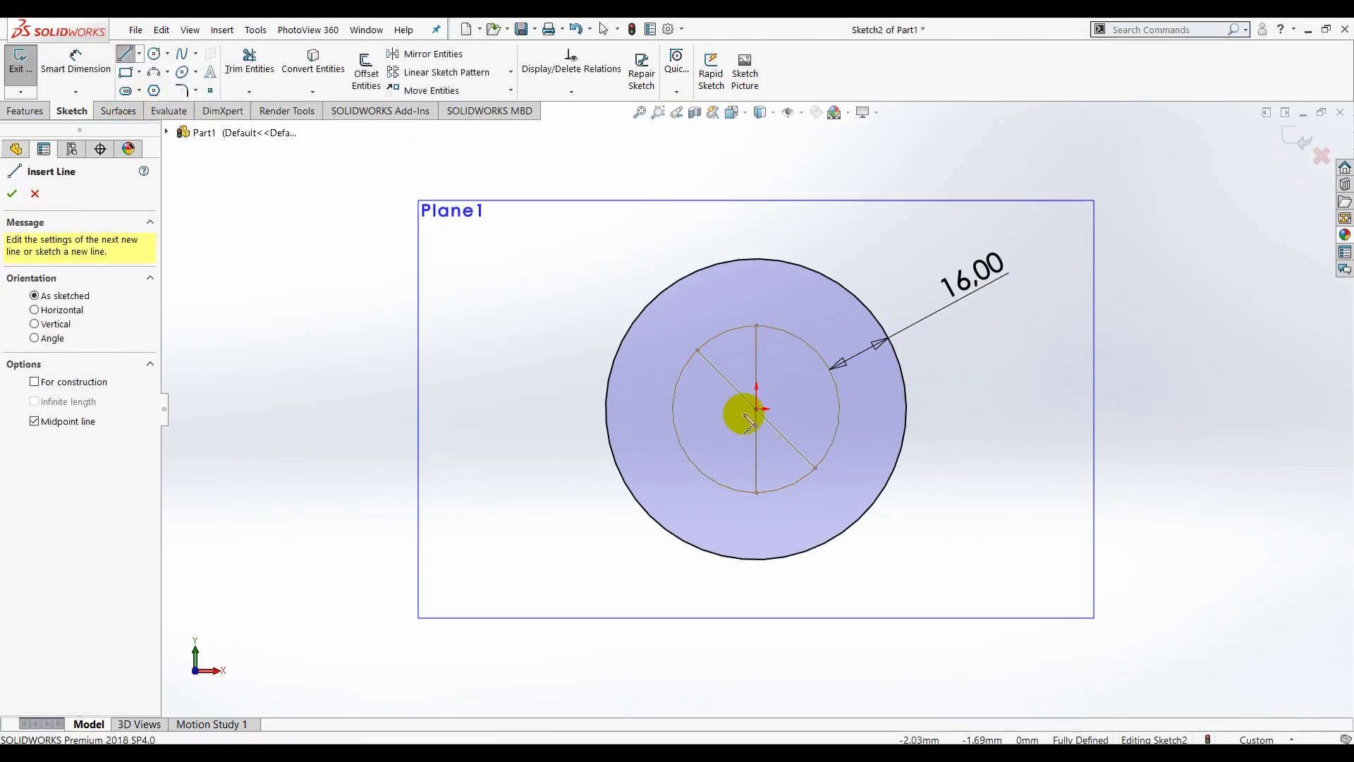
{"action": "left_click", "coordinate": [757, 259]}
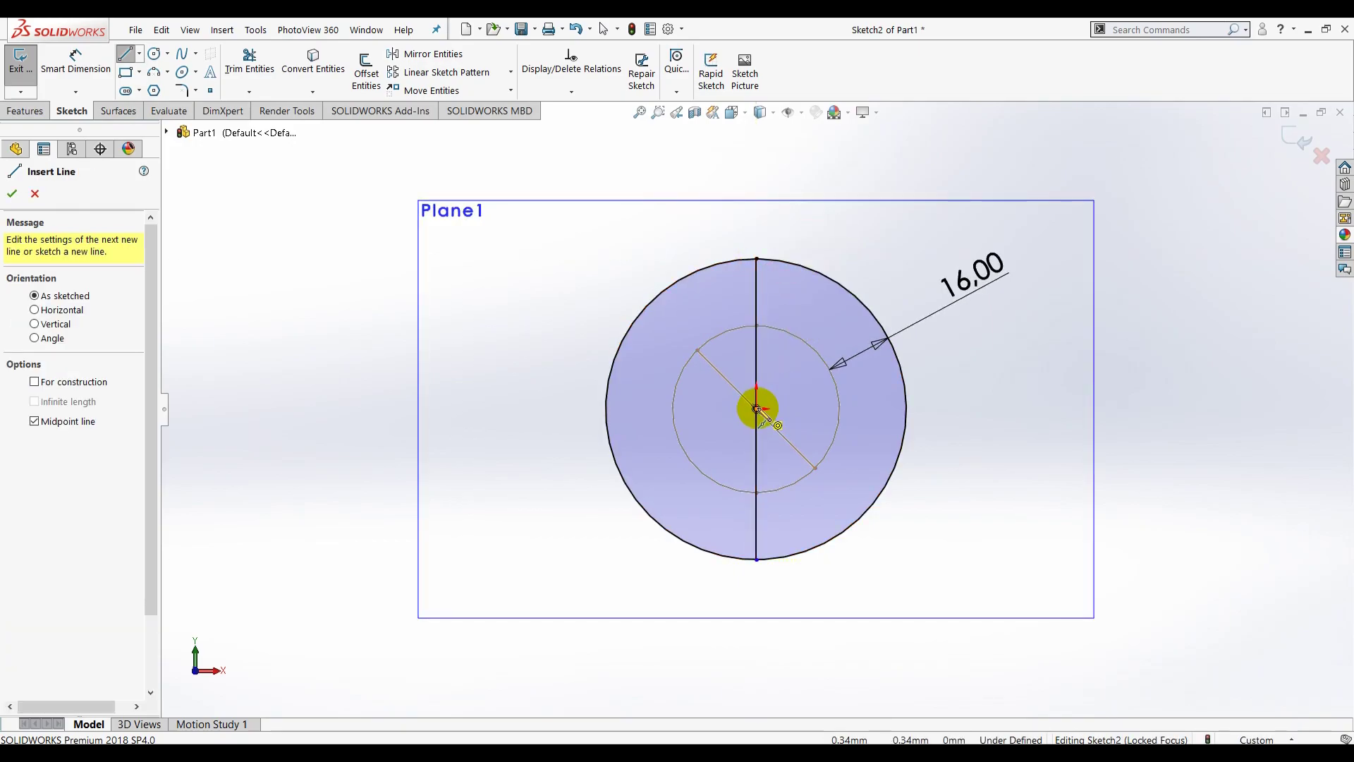
{"action": "left_click", "coordinate": [757, 408]}
{"action": "left_click", "coordinate": [822, 543]}
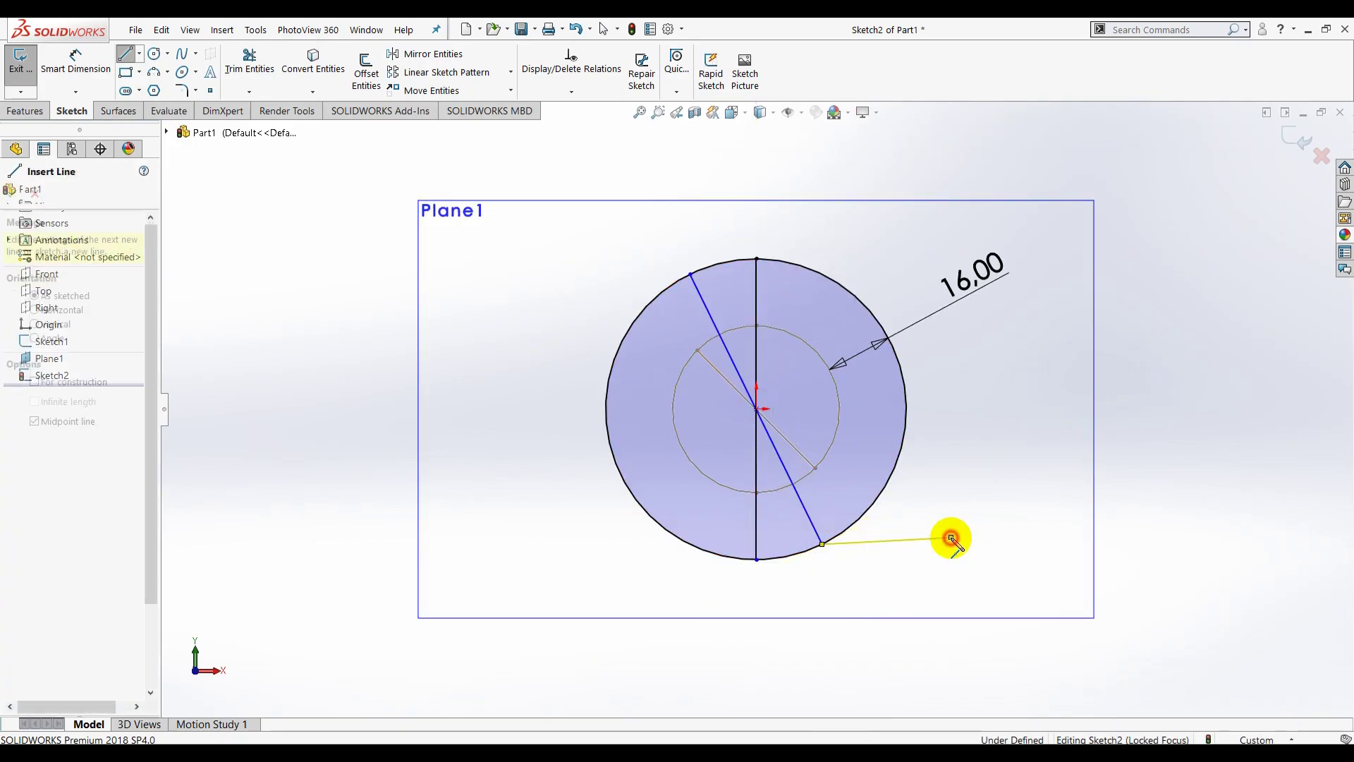
{"action": "key", "text": "Escape"}
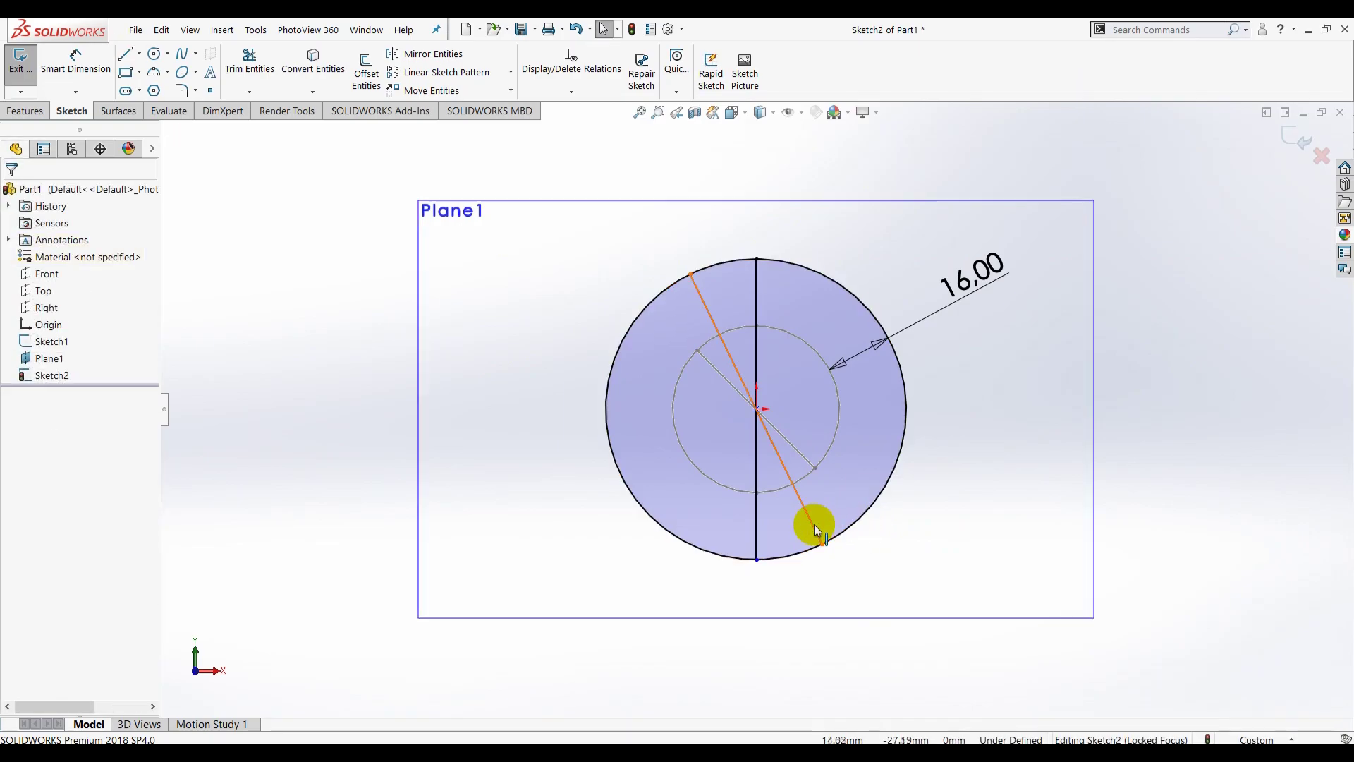
- Make the slanted line collinear with Sketch1's diagonal, exit Sketch2, and orbit to 3D
{"action": "left_click", "coordinate": [801, 457]}
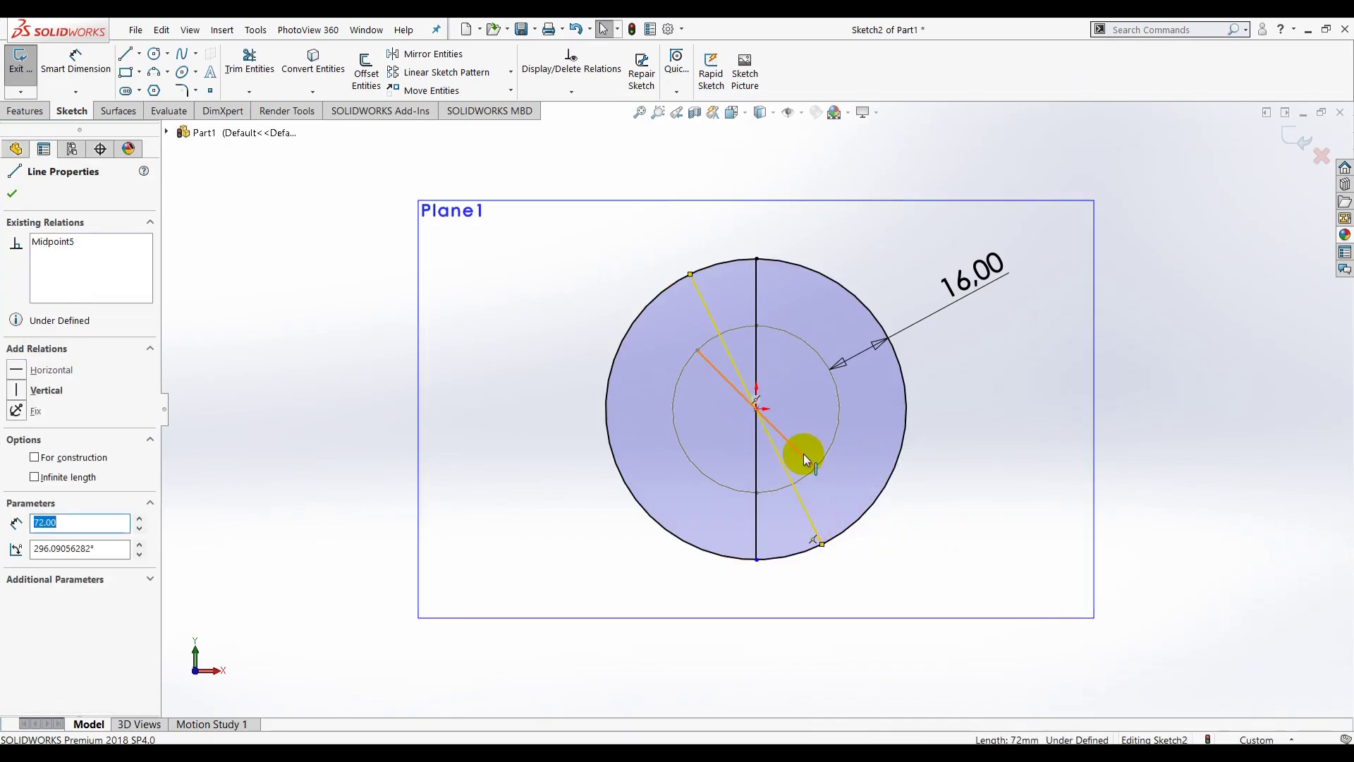
{"action": "left_click", "coordinate": [804, 504], "text": "ctrl"}
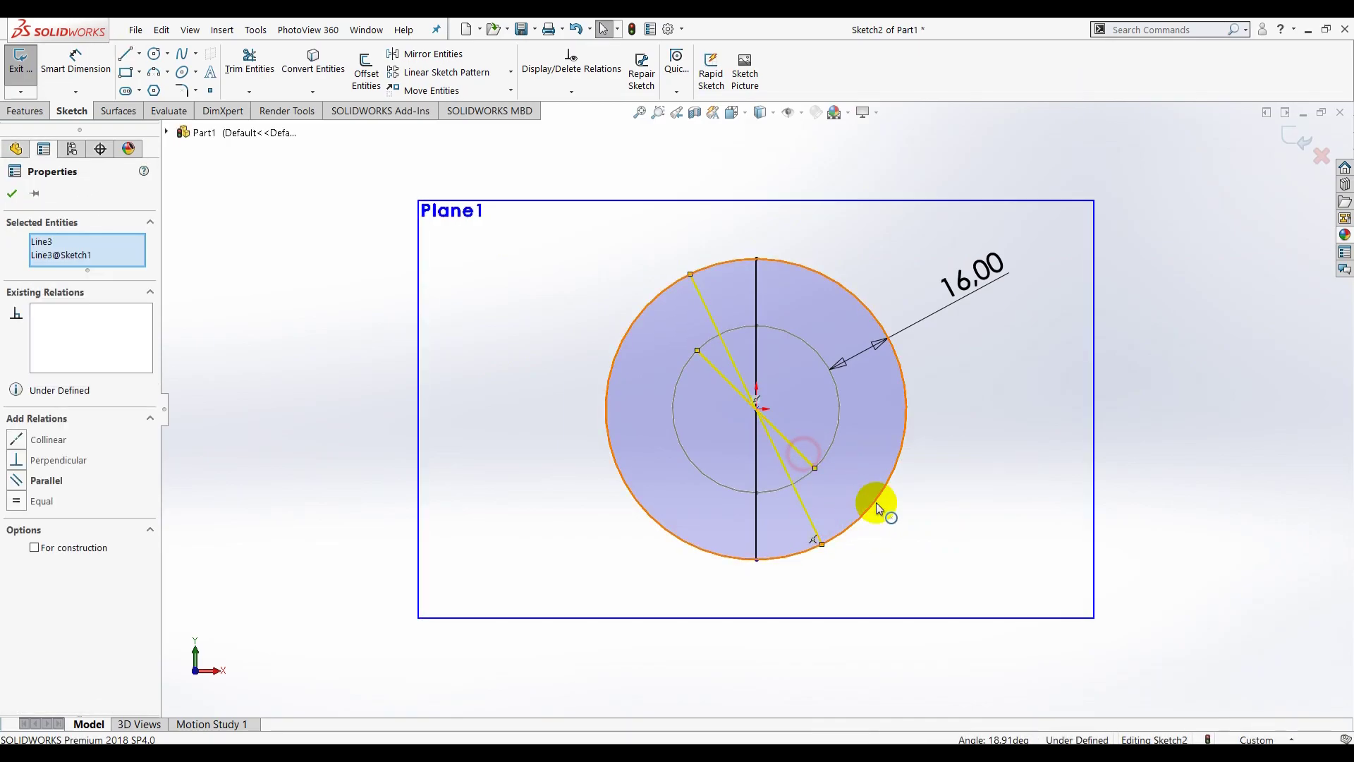
{"action": "left_click", "coordinate": [16, 440]}
{"action": "left_click", "coordinate": [363, 458]}
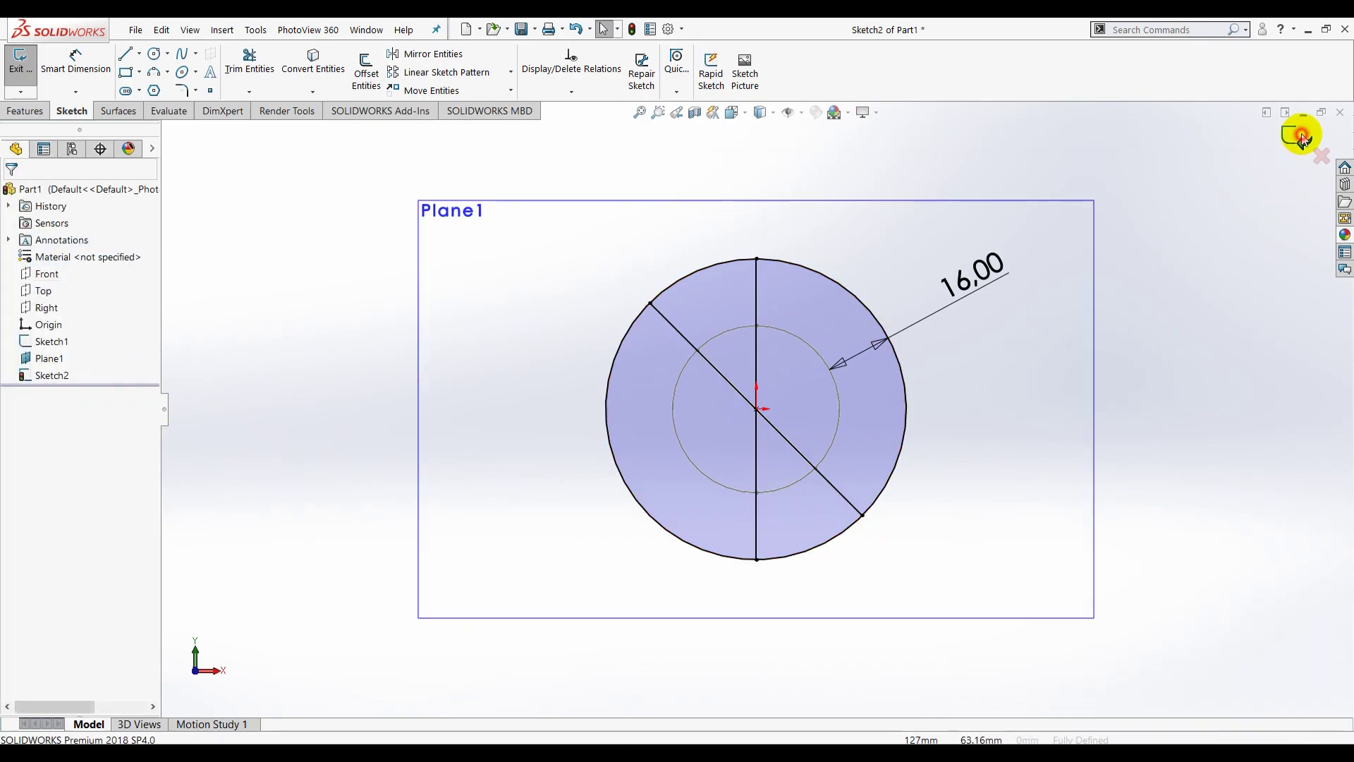
{"action": "left_click", "coordinate": [1300, 134]}
{"action": "middle_click_drag", "start_coordinate": [982, 574], "coordinate": [908, 387]}
{"action": "left_click", "coordinate": [936, 473]}
- Create Plane2 as an offset plane 40 mm above Plane1
{"action": "left_click", "coordinate": [19, 113]}
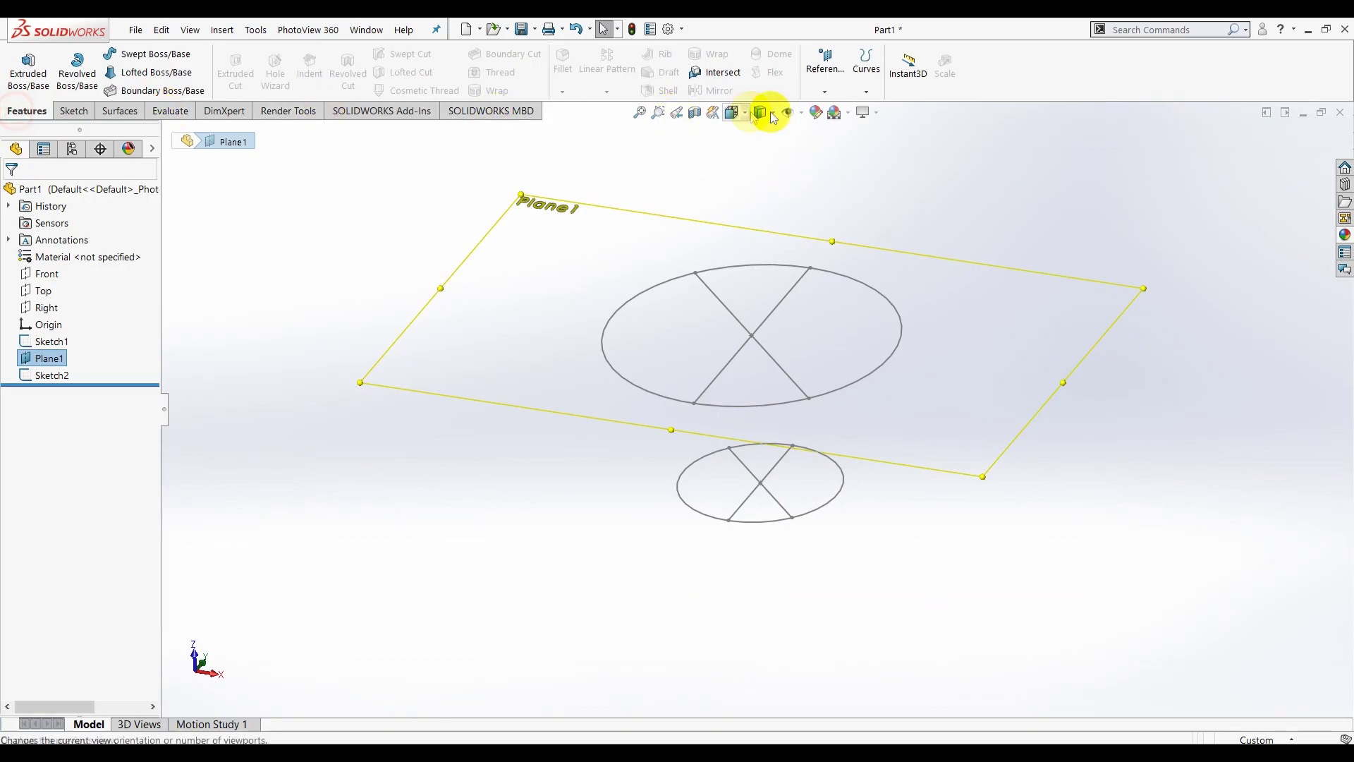
{"action": "left_click", "coordinate": [824, 92]}
{"action": "left_click", "coordinate": [832, 110]}
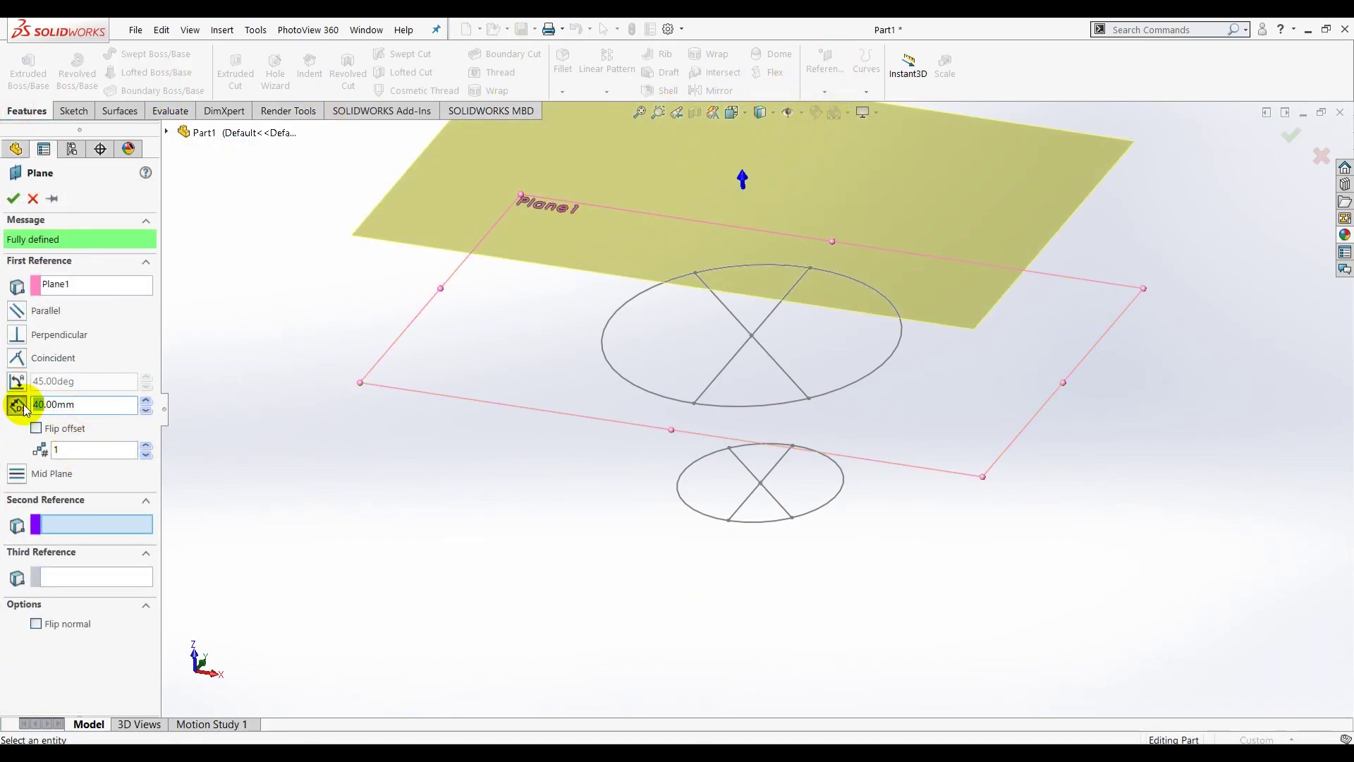
{"action": "left_click", "coordinate": [12, 197]}
{"action": "scroll", "coordinate": [515, 541], "scroll_direction": "up", "scroll_amount": 5}
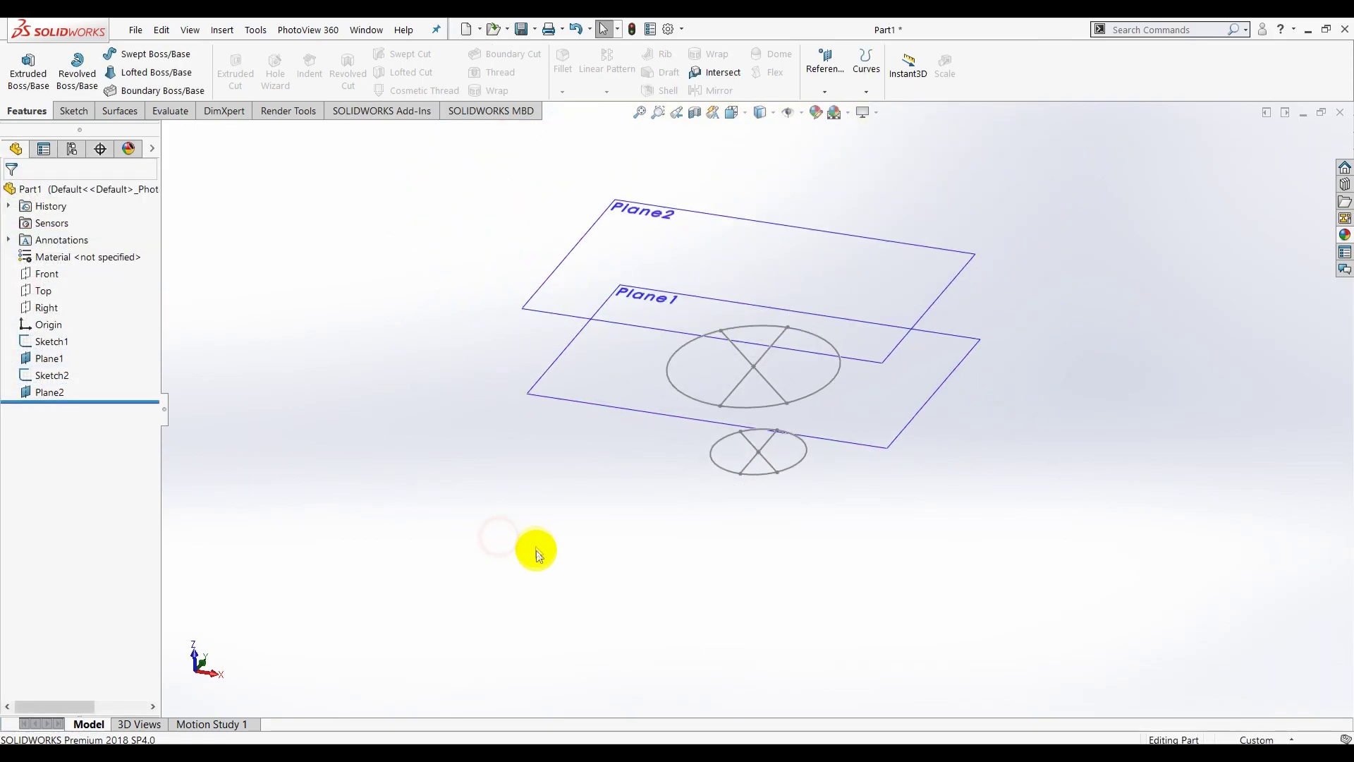
{"action": "scroll", "coordinate": [868, 252], "scroll_direction": "down", "scroll_amount": 2}
{"action": "left_click", "coordinate": [816, 324]}
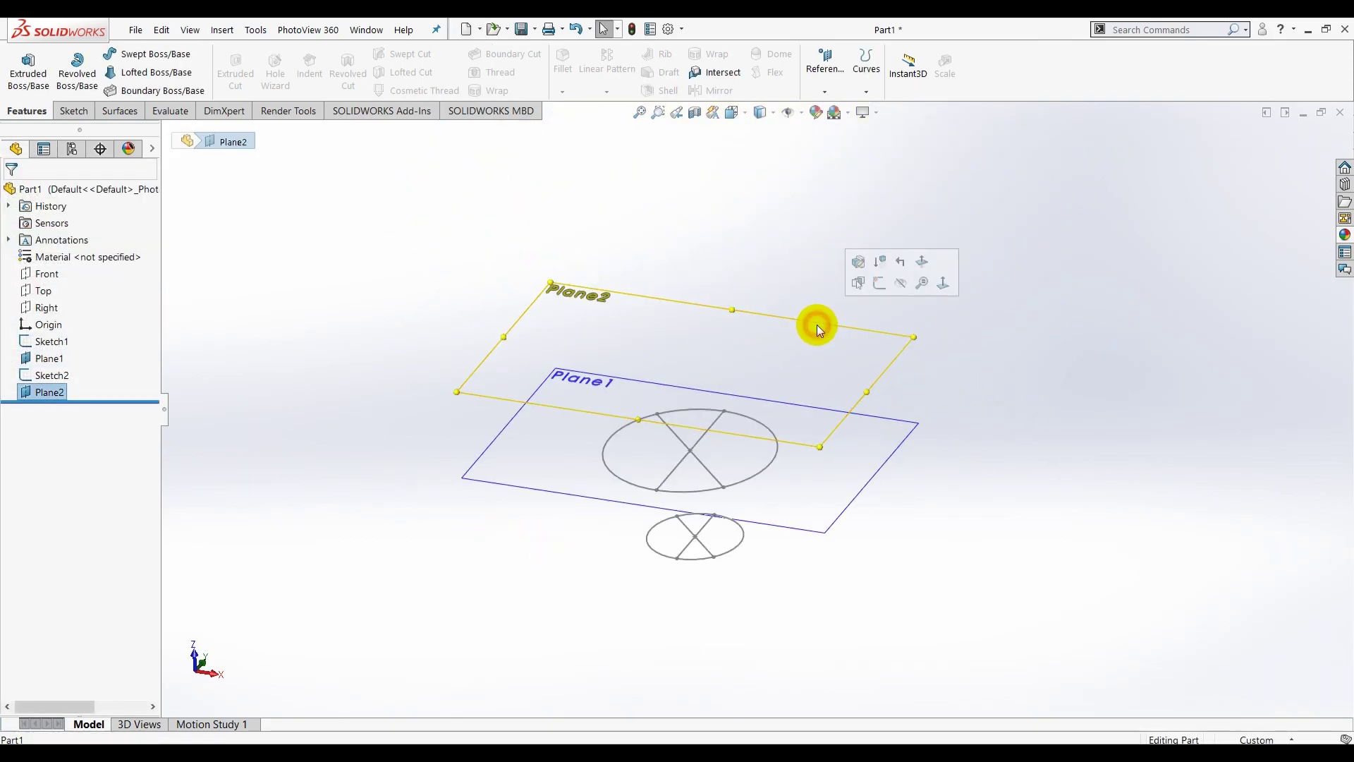
- Start Sketch3 on Plane2 viewed face-on, with a Ø30 circle at the origin
{"action": "left_click", "coordinate": [65, 111]}
{"action": "left_click", "coordinate": [18, 64]}
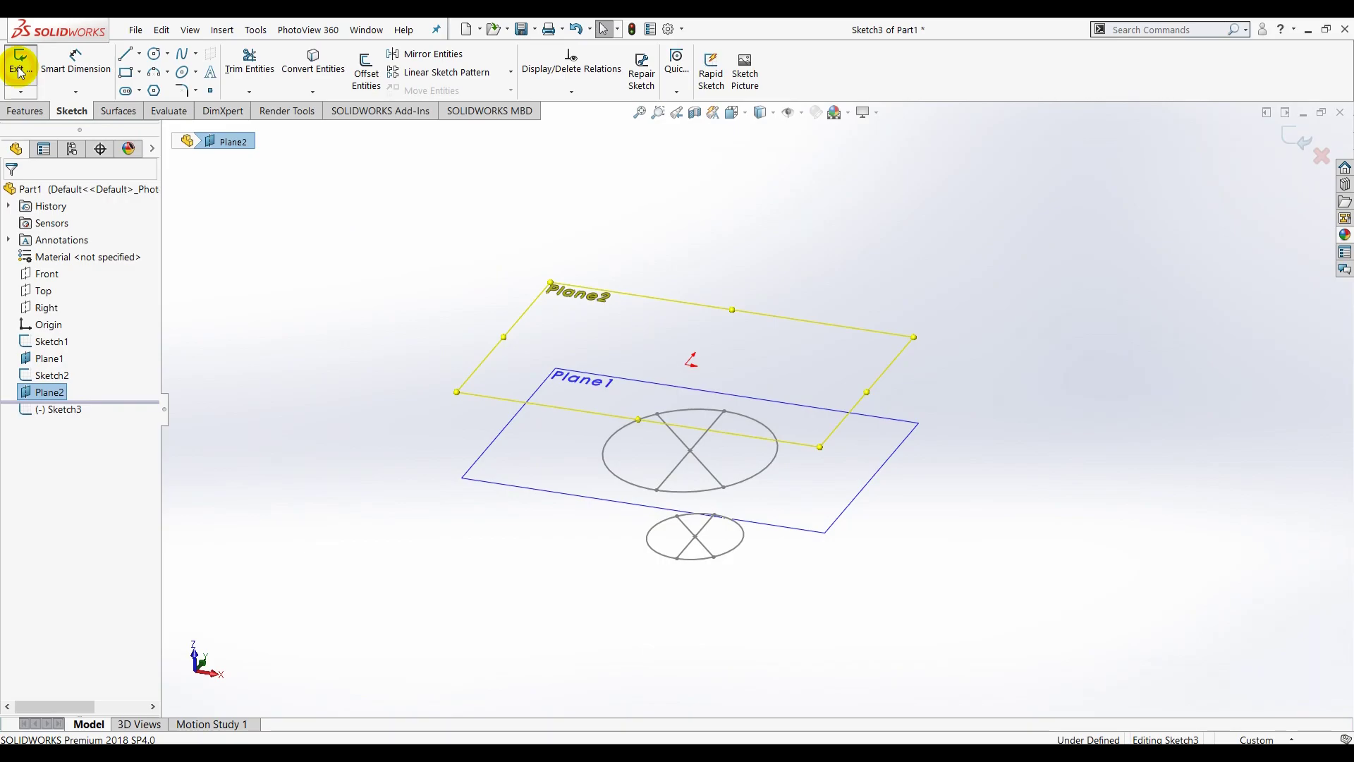
{"action": "left_click", "coordinate": [748, 119]}
{"action": "left_click", "coordinate": [808, 189]}
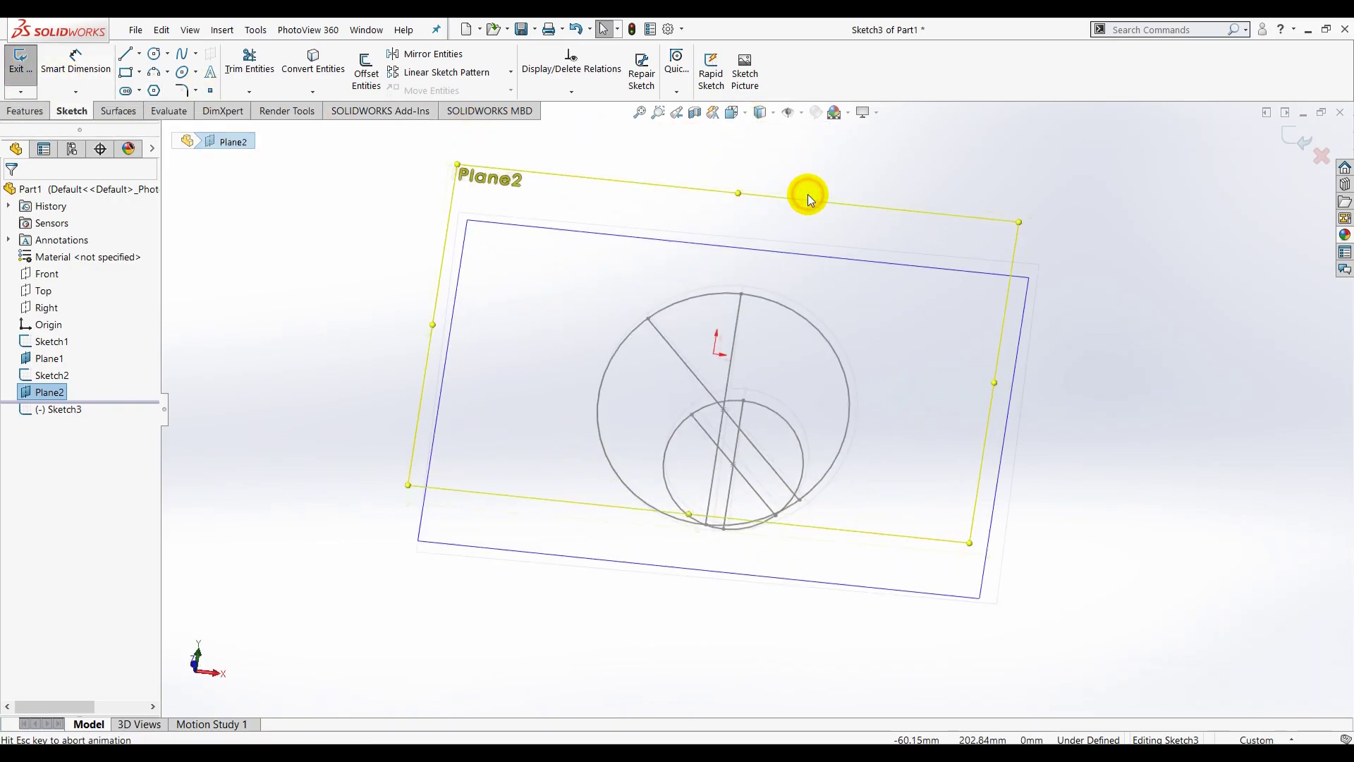
{"action": "left_click", "coordinate": [156, 55]}
{"action": "left_click", "coordinate": [756, 409]}
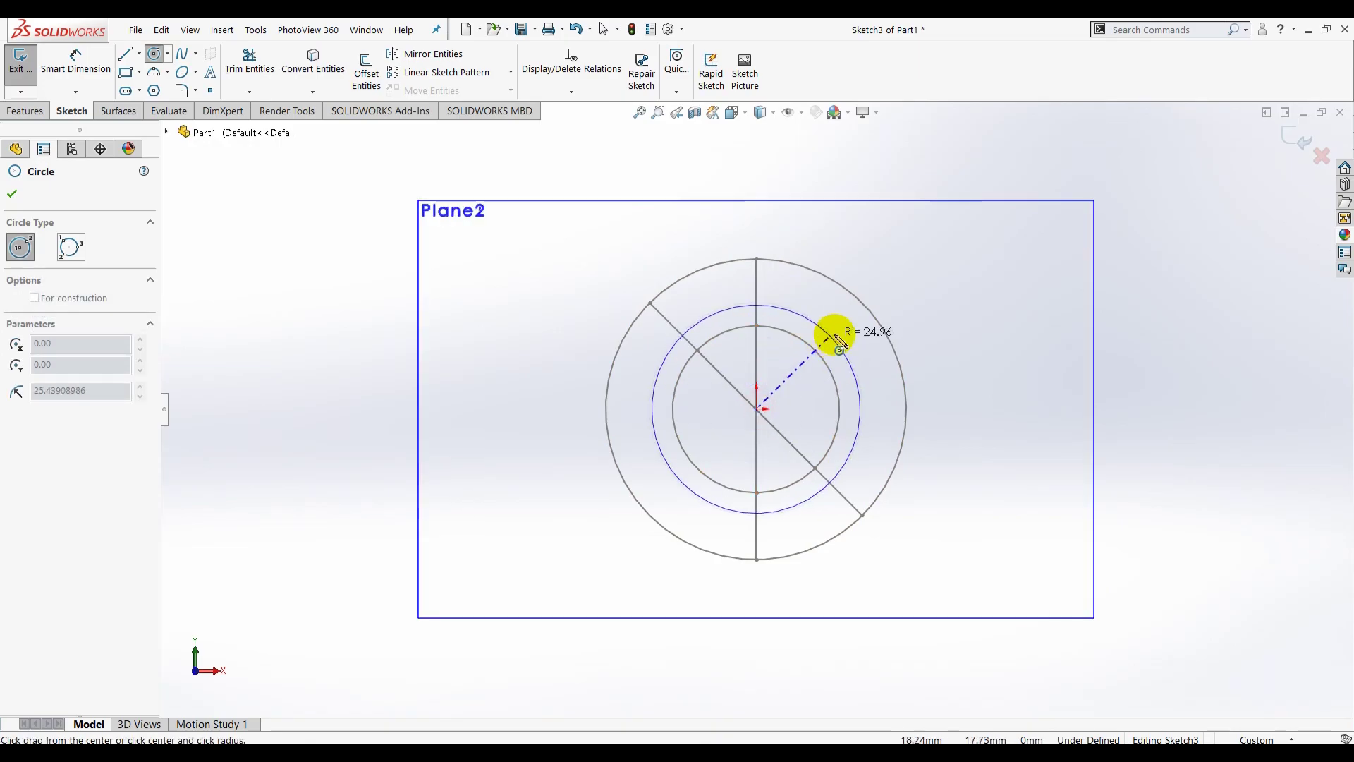
{"action": "left_click", "coordinate": [821, 321]}
{"action": "left_click", "coordinate": [75, 62]}
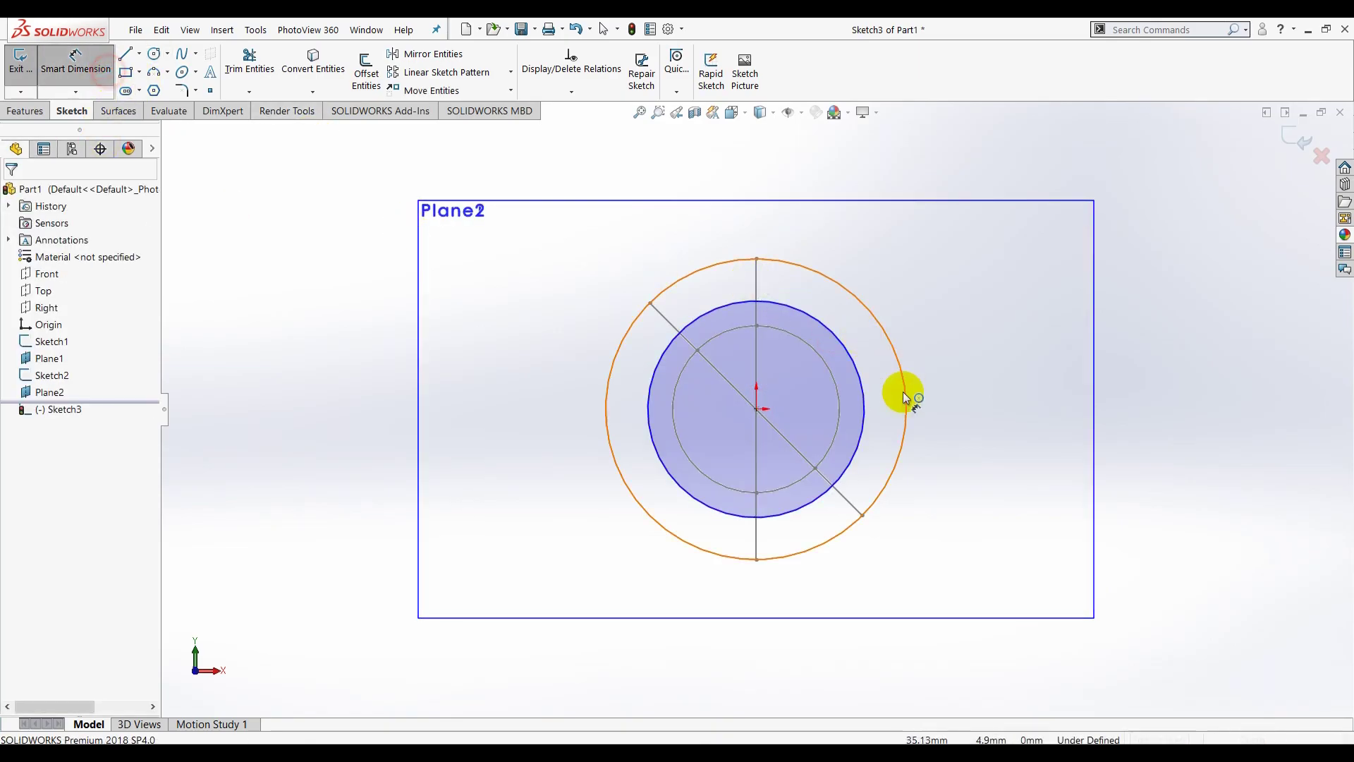
{"action": "left_click", "coordinate": [856, 383]}
{"action": "left_click", "coordinate": [981, 330]}
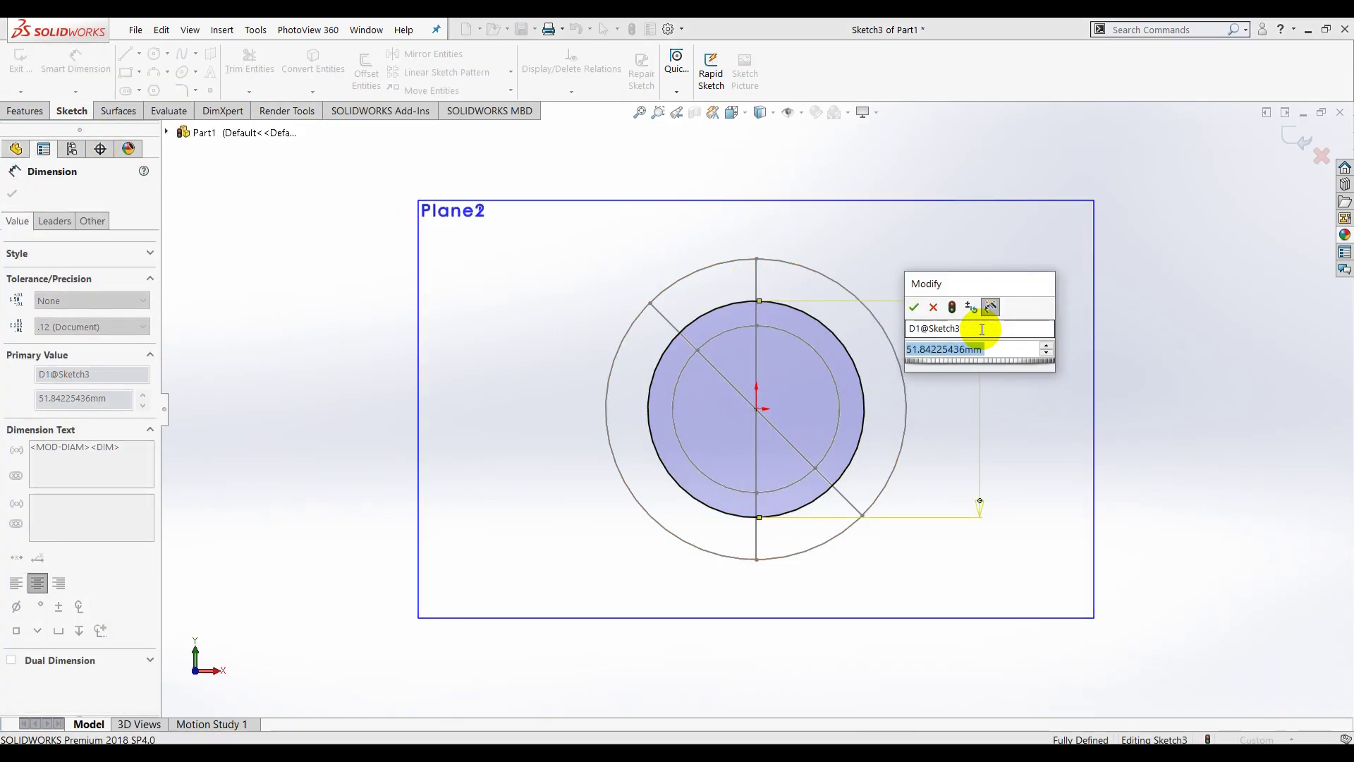
{"action": "type", "text": "30"}
{"action": "key", "text": "Return"}
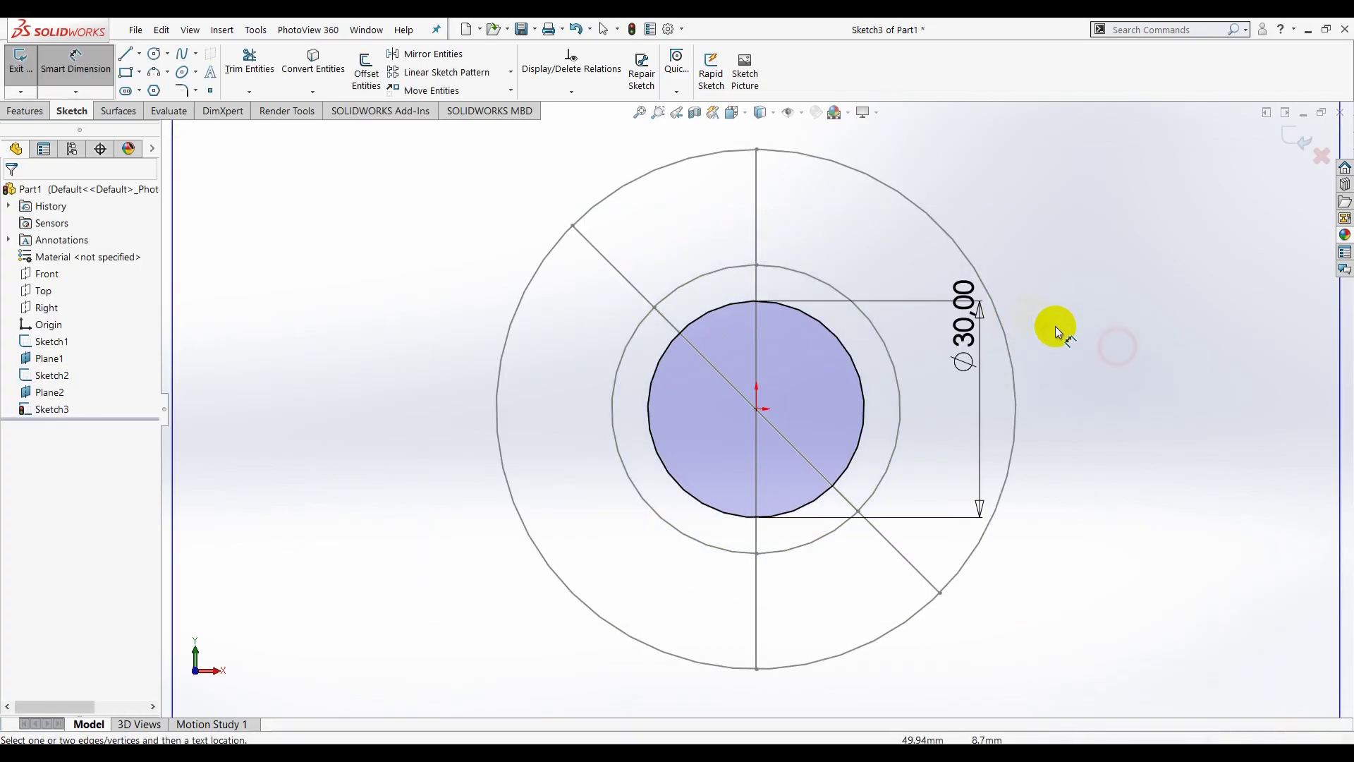
- Draw vertical and diagonal midpoint lines across the Ø30 circle
{"action": "scroll", "coordinate": [1055, 325], "scroll_direction": "down", "scroll_amount": 1}
{"action": "left_click", "coordinate": [139, 53]}
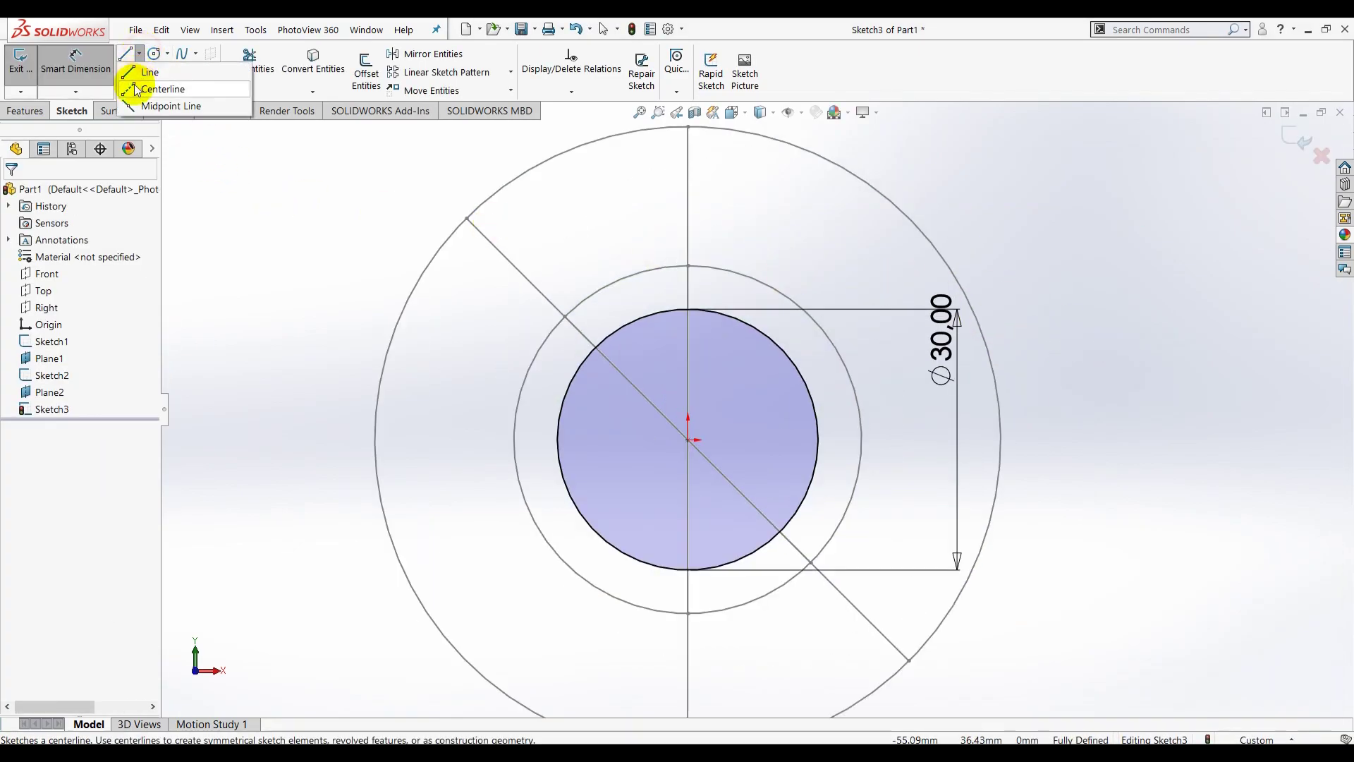
{"action": "left_click", "coordinate": [171, 106]}
{"action": "left_click", "coordinate": [688, 440]}
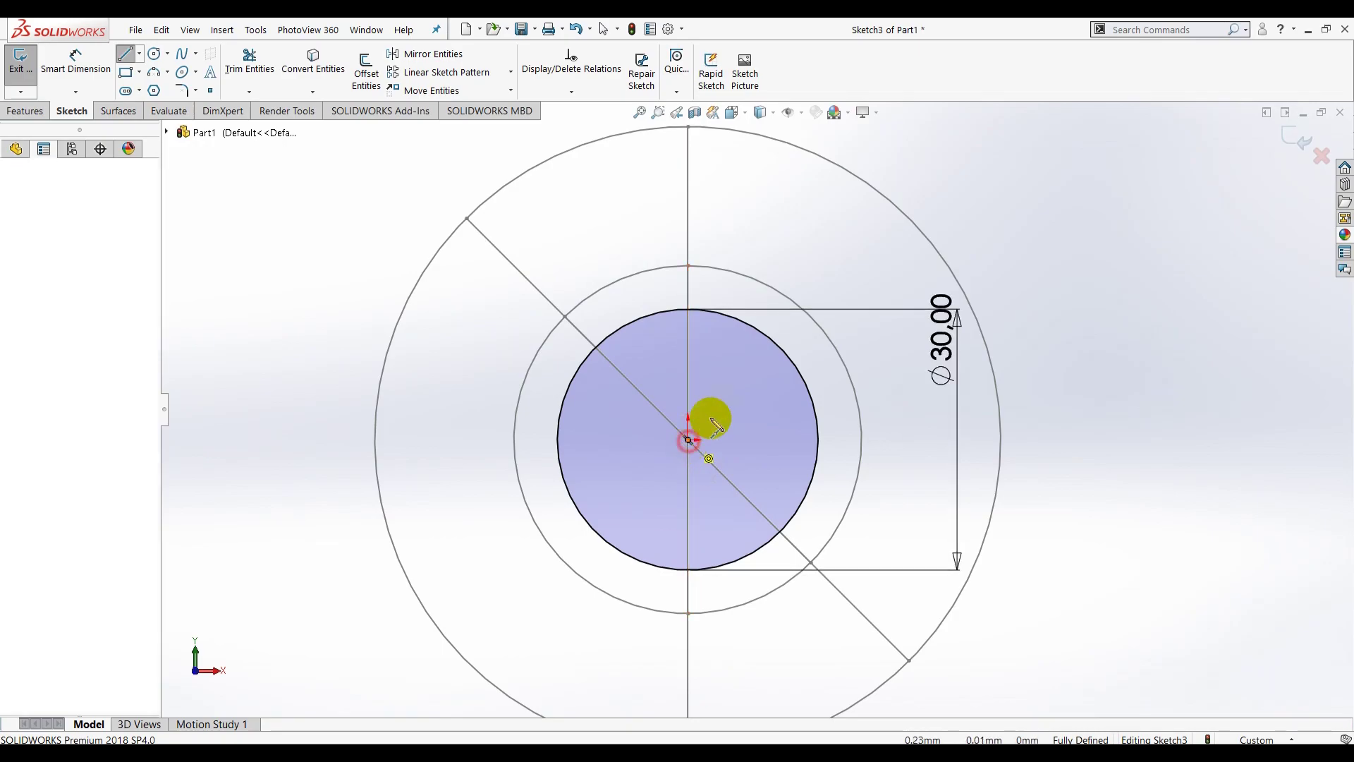
{"action": "left_click", "coordinate": [687, 309]}
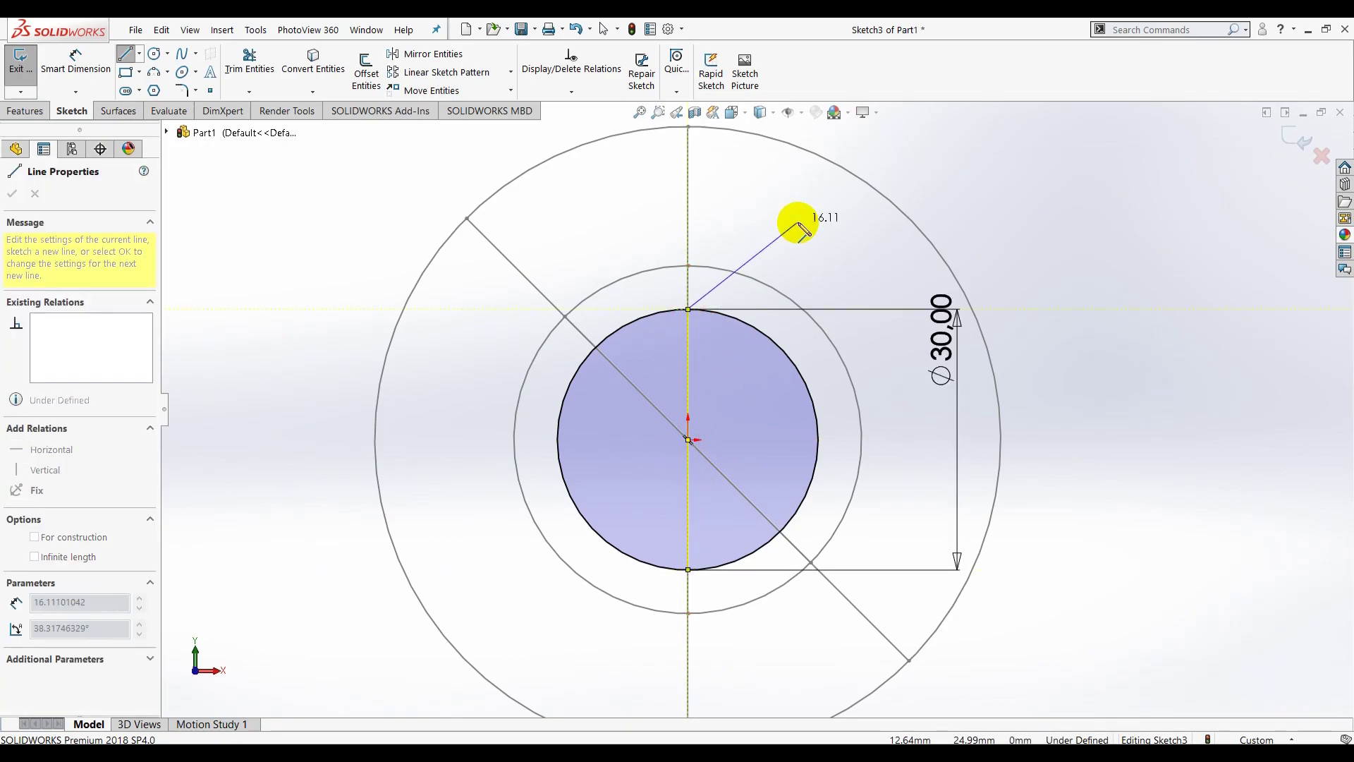
{"action": "key", "text": "Escape"}
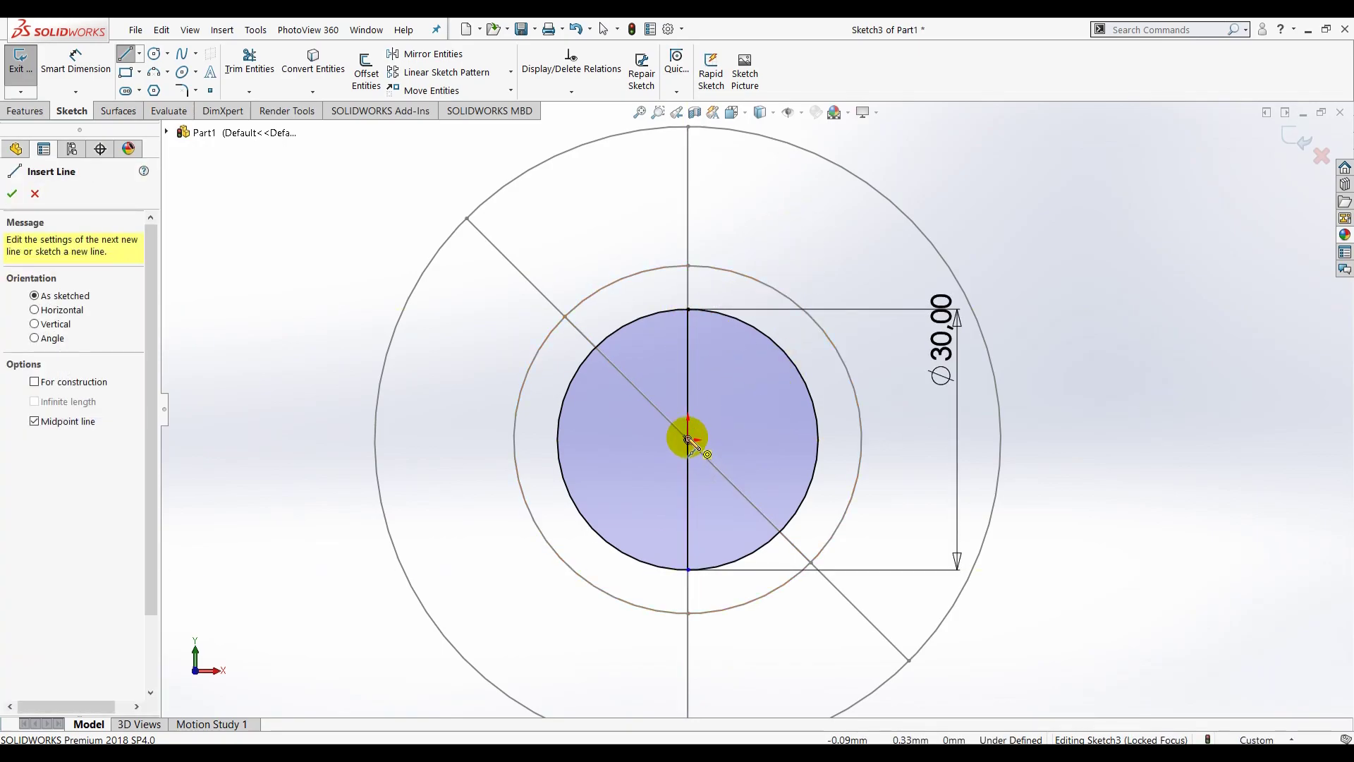
{"action": "left_click", "coordinate": [688, 439]}
{"action": "left_click", "coordinate": [626, 325]}
{"action": "key", "text": "Escape"}
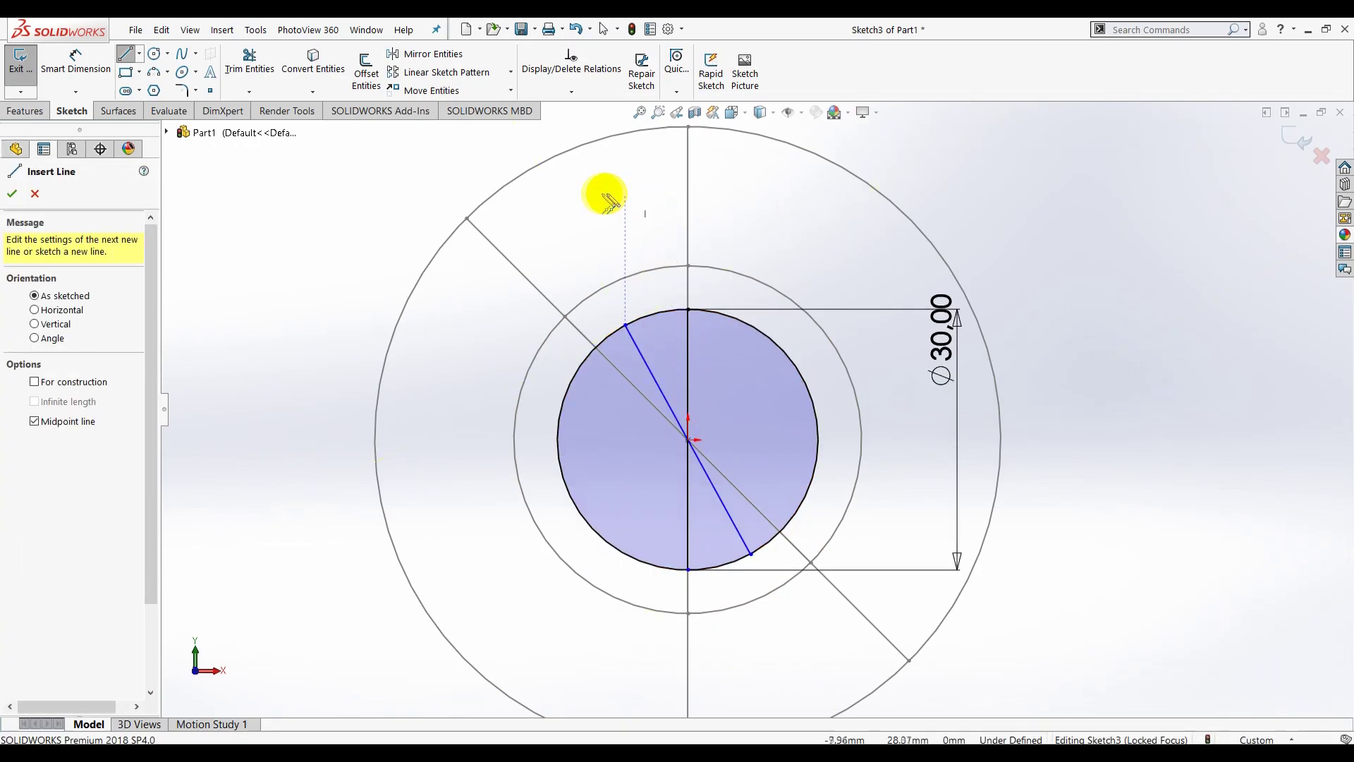
{"action": "key", "text": "Escape"}
- Relate the new diagonal to Sketch1's diagonal, orbit into 3D, and exit Sketch3
{"action": "left_click", "coordinate": [640, 350]}
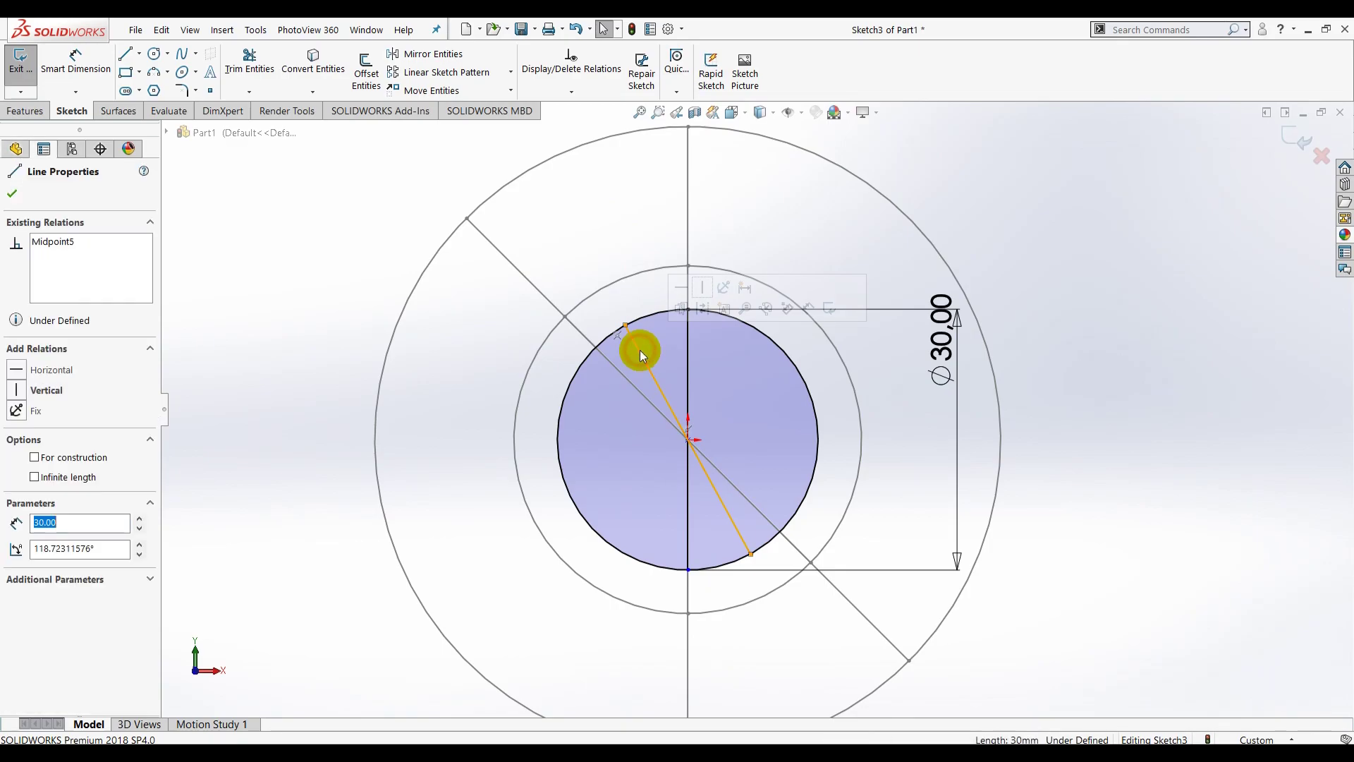
{"action": "left_click", "coordinate": [635, 385], "text": "ctrl"}
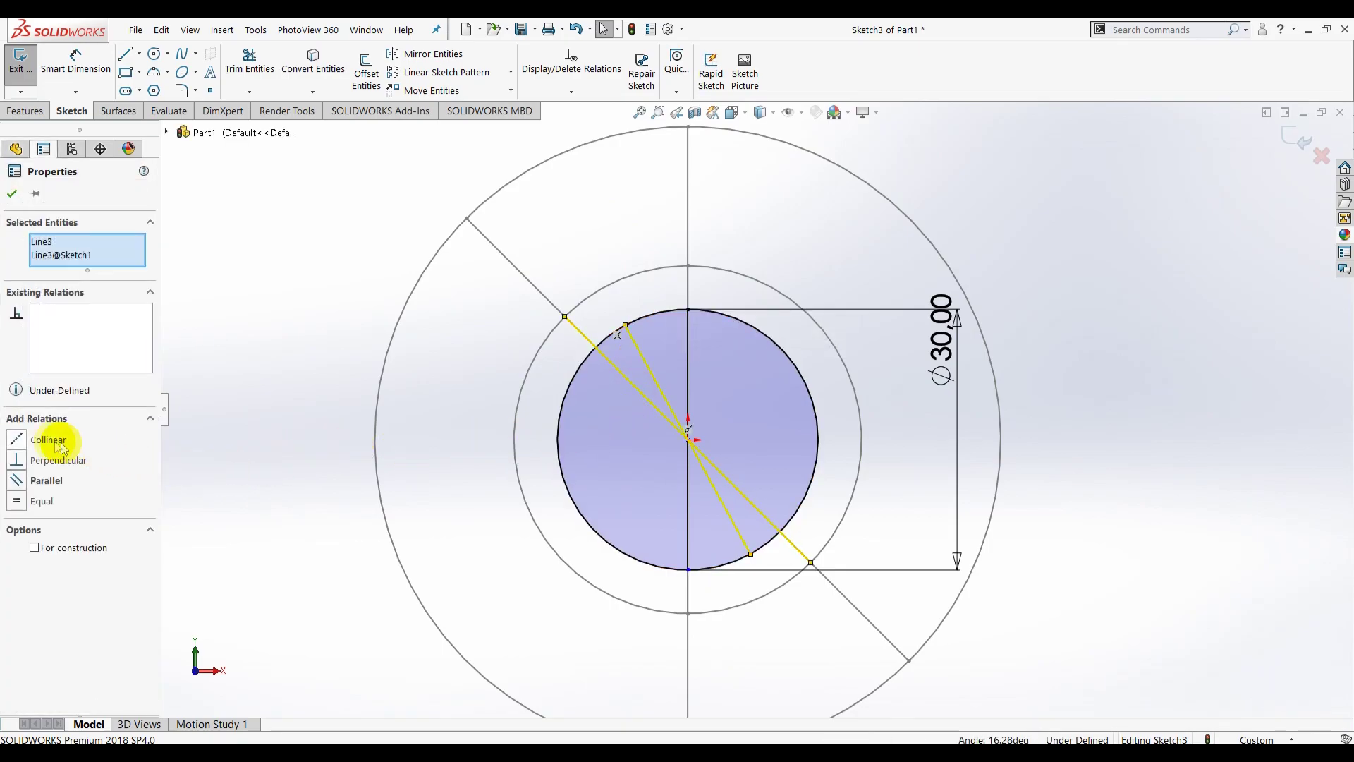
{"action": "left_click", "coordinate": [296, 314]}
{"action": "mouse_move", "coordinate": [342, 397]}
{"action": "middle_mouse_down"}
{"action": "mouse_move", "coordinate": [363, 299]}
{"action": "mouse_move", "coordinate": [353, 252]}
{"action": "middle_mouse_up"}
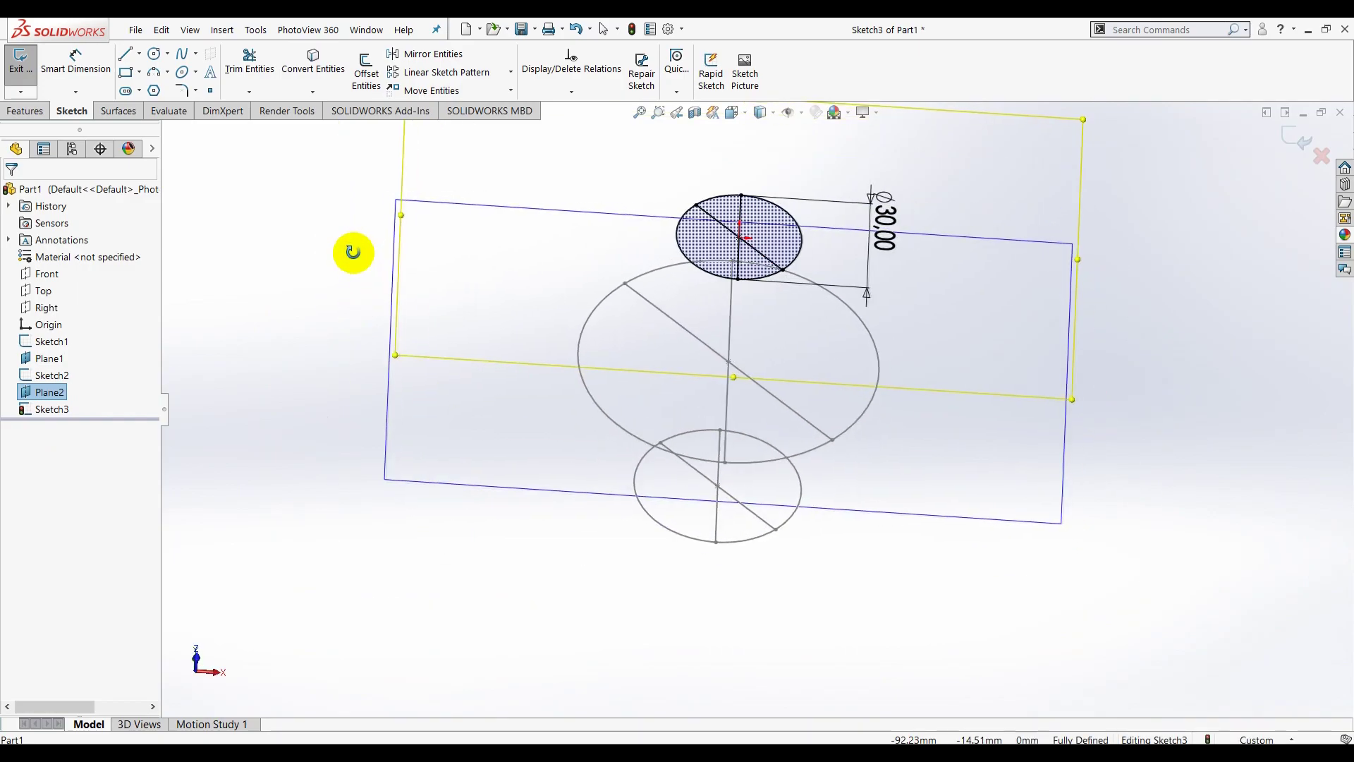
{"action": "left_click", "coordinate": [1294, 146]}
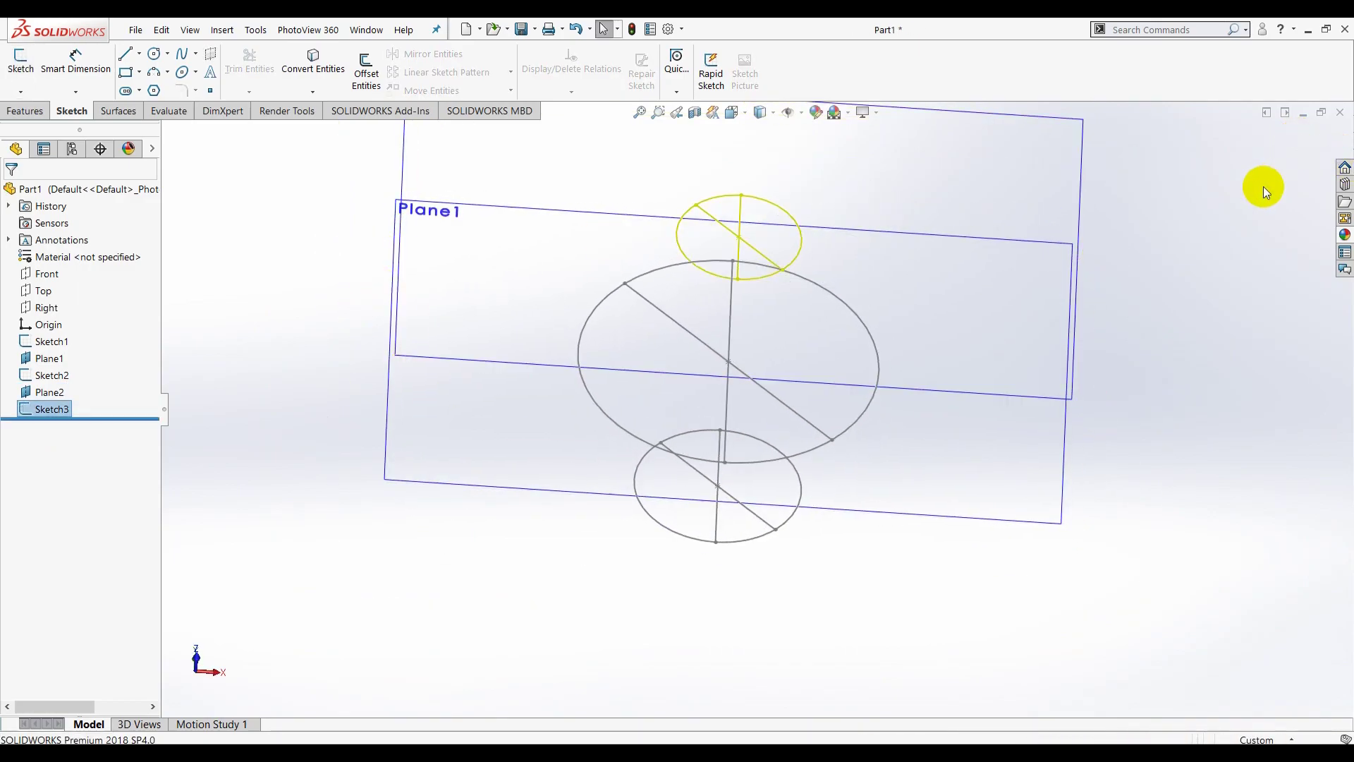
- Orbit the view and create Plane3 offset 40 mm above Plane2
{"action": "middle_click_drag", "start_coordinate": [565, 497], "coordinate": [526, 505]}
{"action": "scroll", "coordinate": [628, 585], "scroll_direction": "up", "scroll_amount": 5}
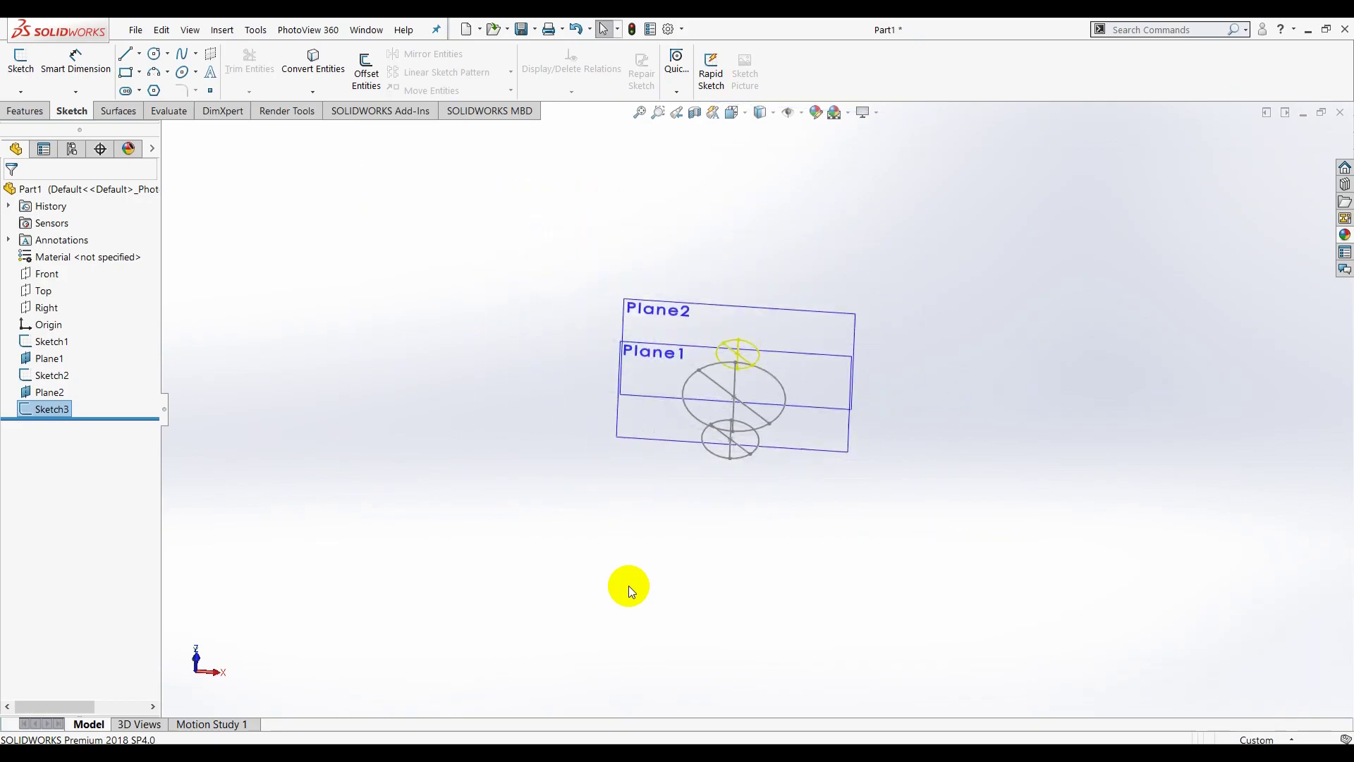
{"action": "mouse_move", "coordinate": [1054, 351]}
{"action": "middle_mouse_down"}
{"action": "mouse_move", "coordinate": [1039, 230]}
{"action": "mouse_move", "coordinate": [1037, 358]}
{"action": "middle_mouse_up"}
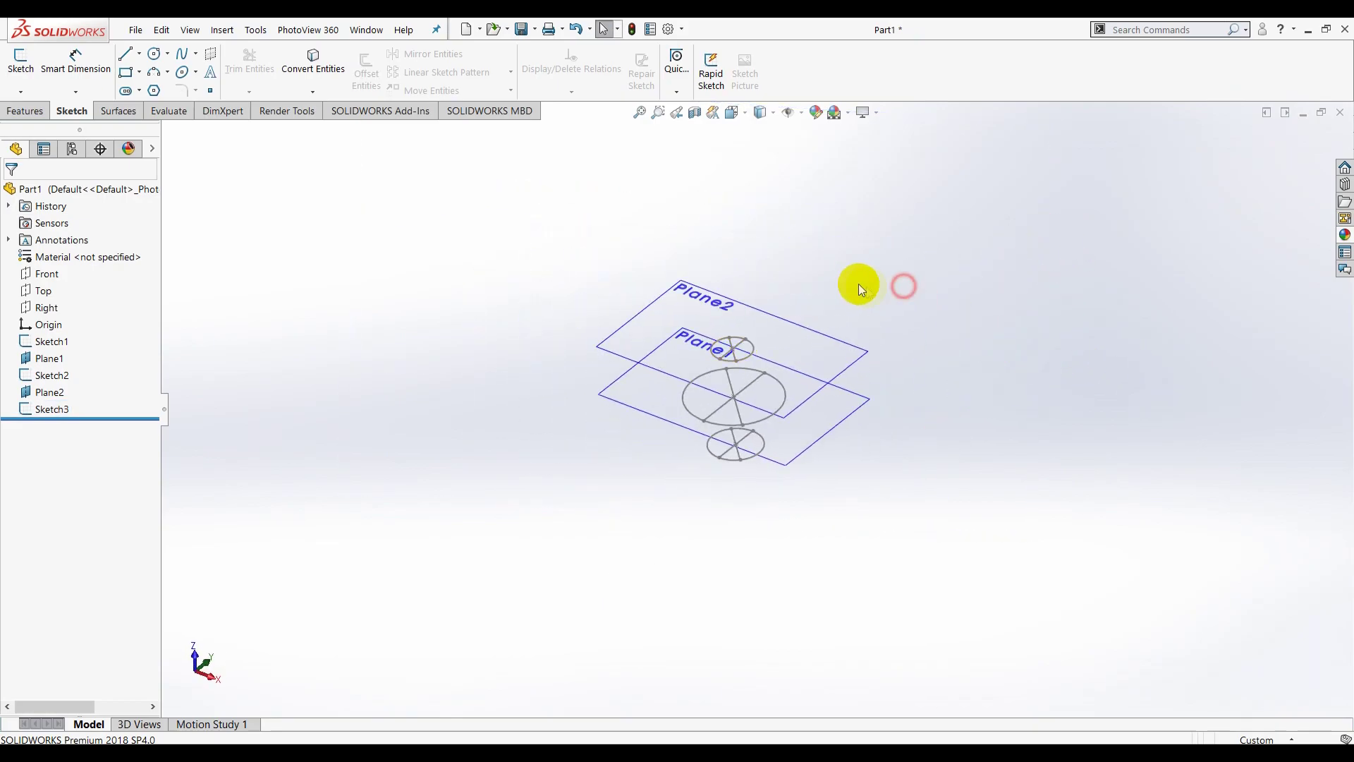
{"action": "scroll", "coordinate": [858, 289], "scroll_direction": "down", "scroll_amount": 2}
{"action": "left_click", "coordinate": [768, 360]}
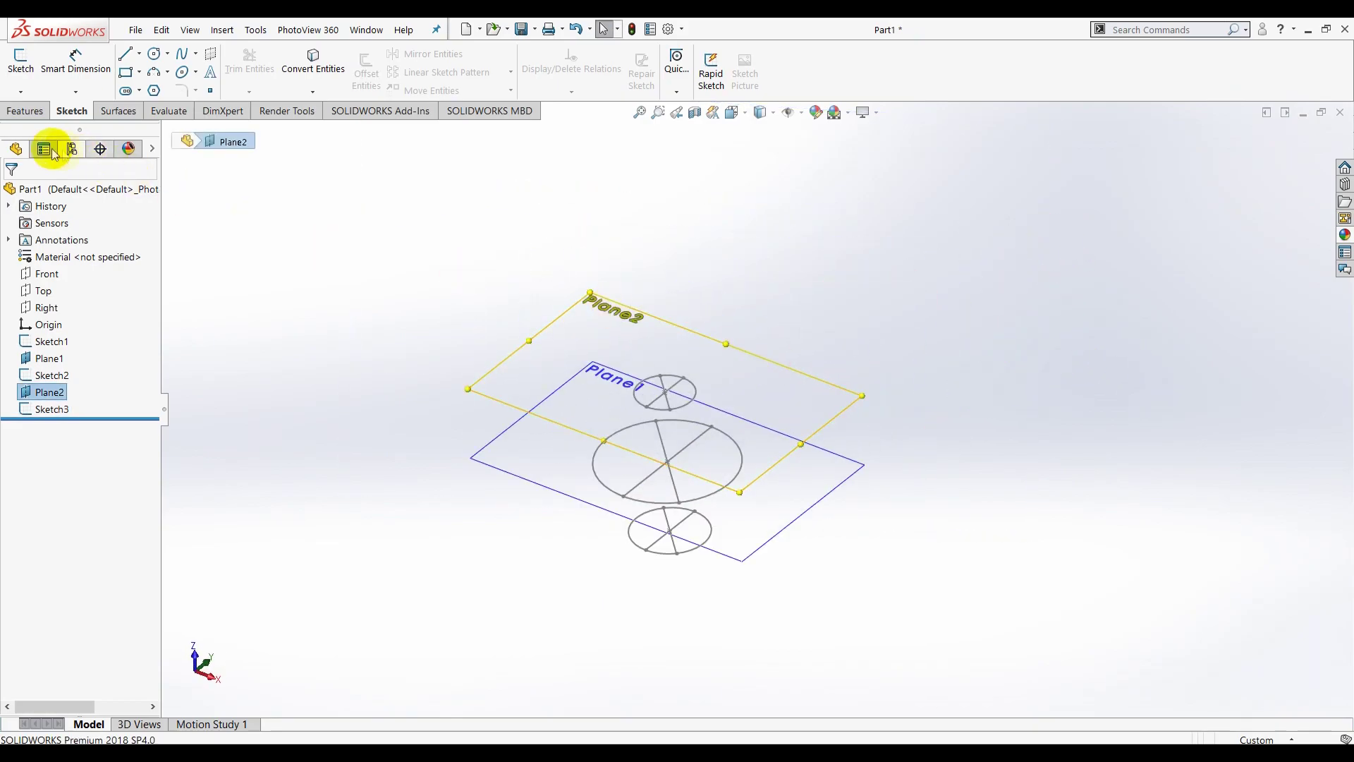
{"action": "left_click", "coordinate": [37, 117]}
{"action": "left_click", "coordinate": [824, 65]}
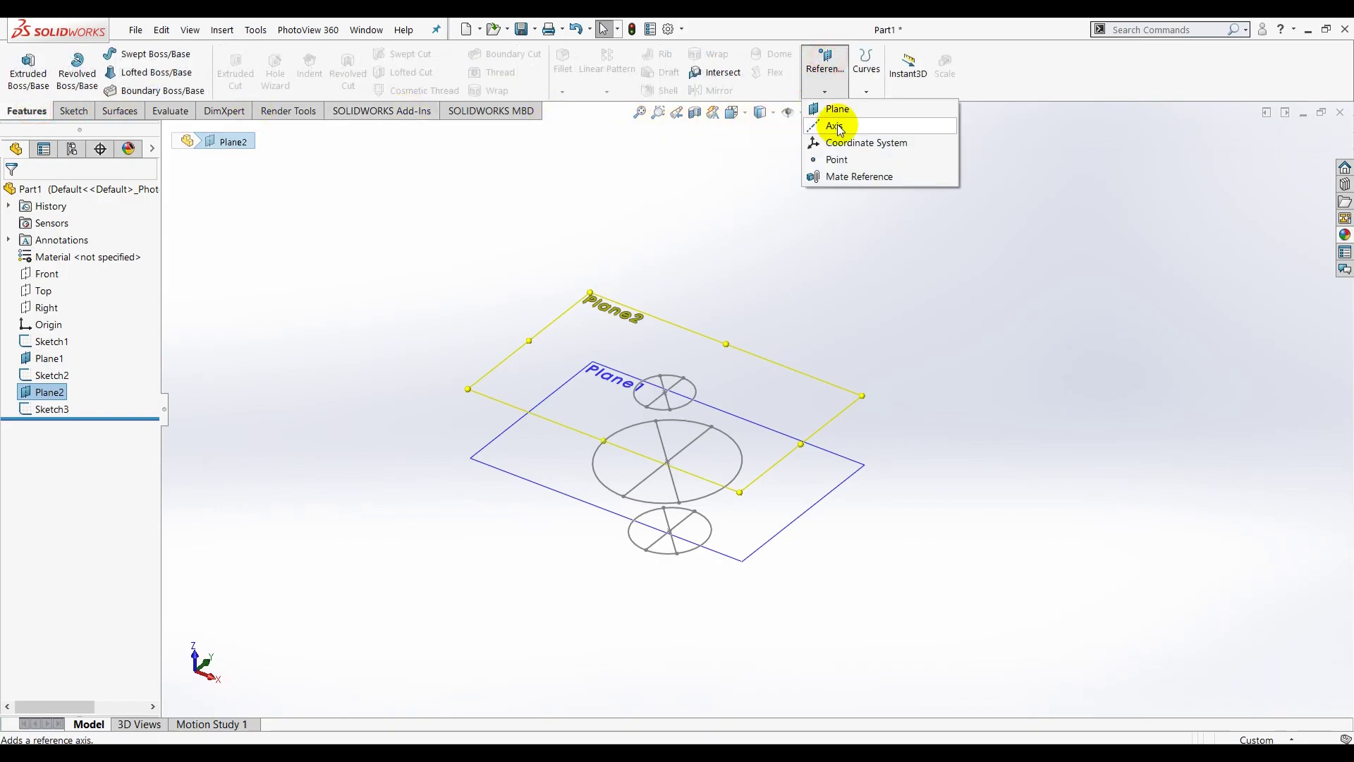
{"action": "left_click", "coordinate": [839, 108]}
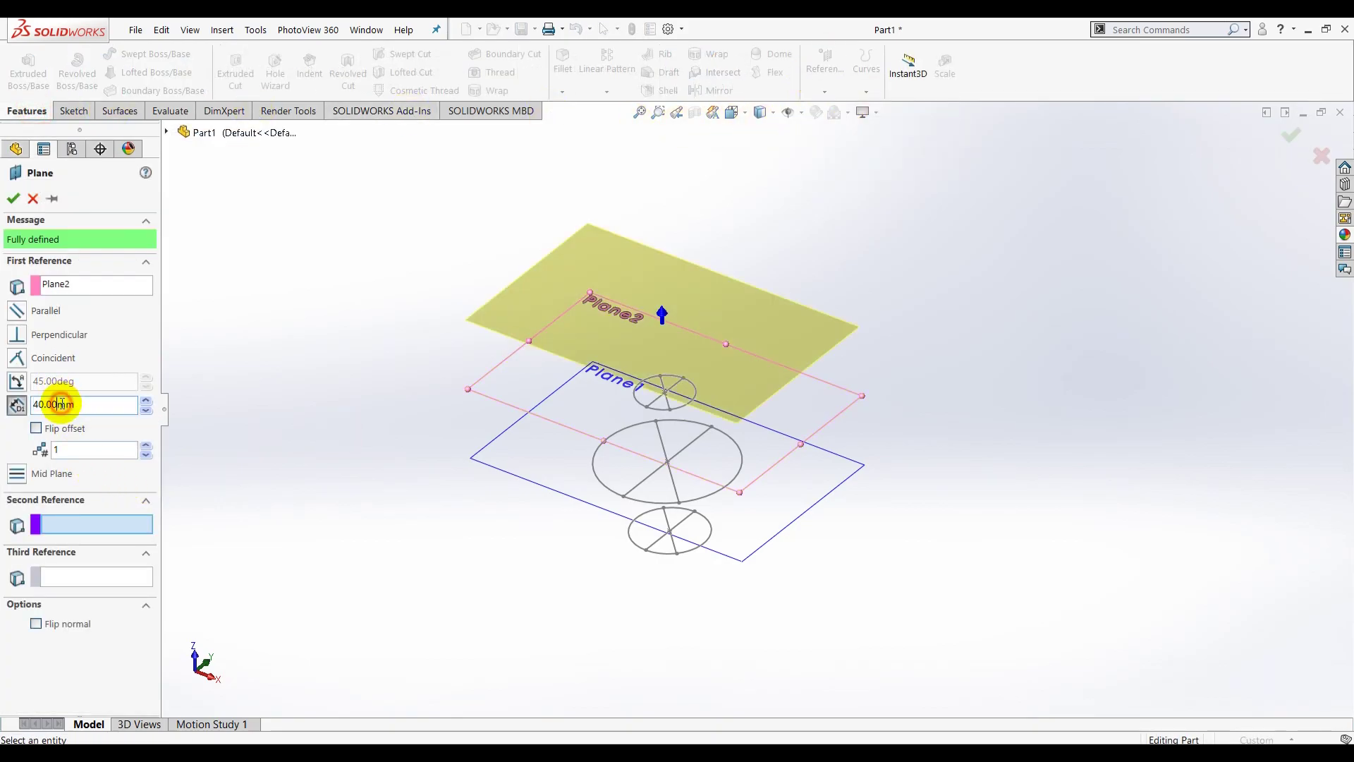
{"action": "left_click", "coordinate": [13, 198]}
{"action": "left_click", "coordinate": [315, 280]}
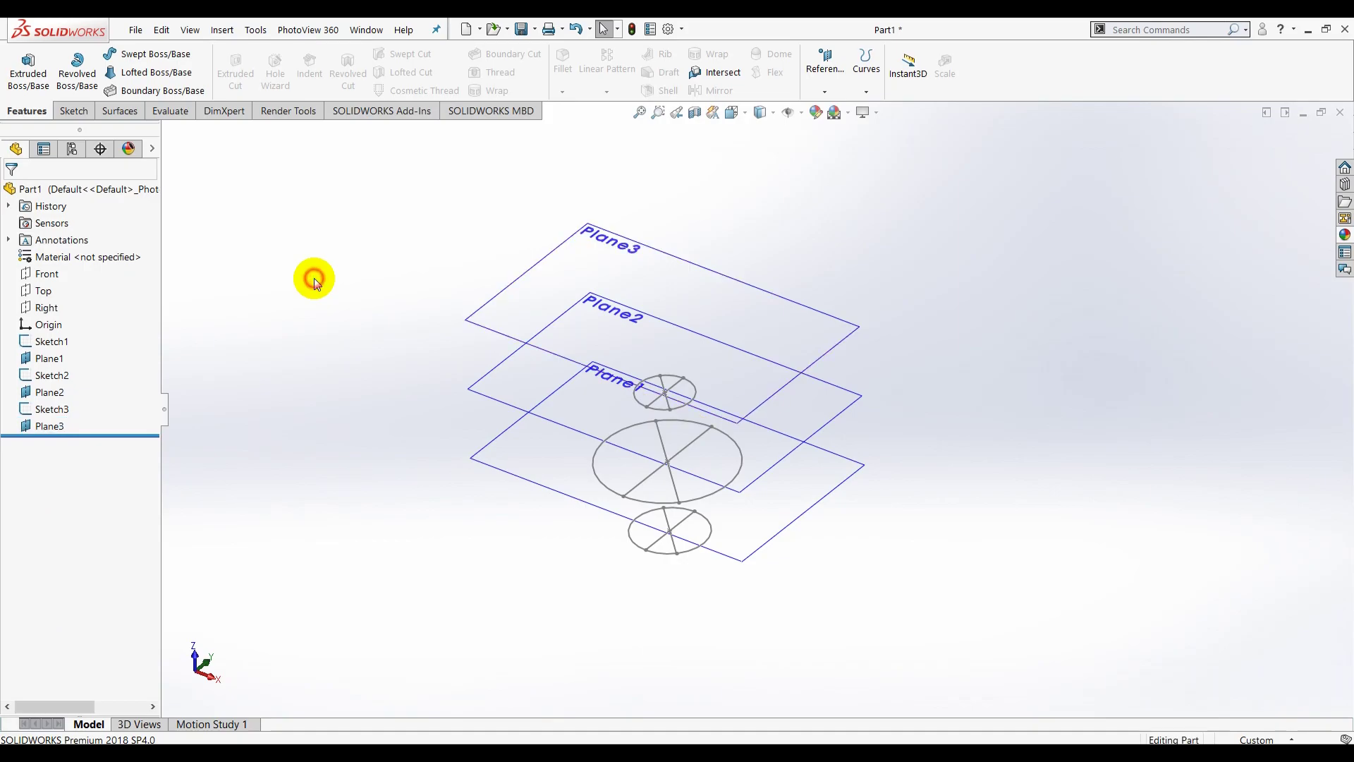
{"action": "left_click", "coordinate": [538, 267]}
{"action": "left_click", "coordinate": [75, 111]}
- Start Sketch4 on Plane3 viewed face-on, with a Ø48 circle at the origin
{"action": "left_click", "coordinate": [21, 63]}
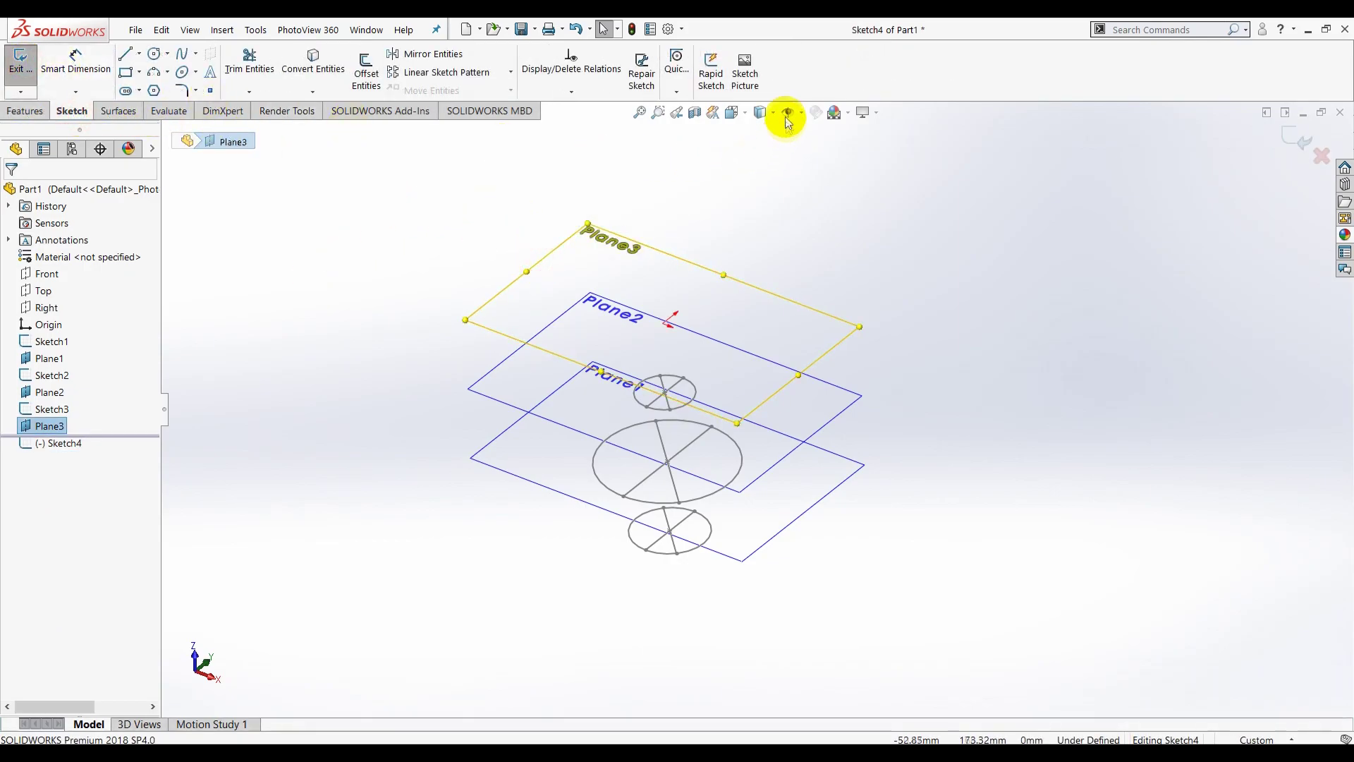
{"action": "left_click", "coordinate": [751, 122]}
{"action": "left_click", "coordinate": [781, 169]}
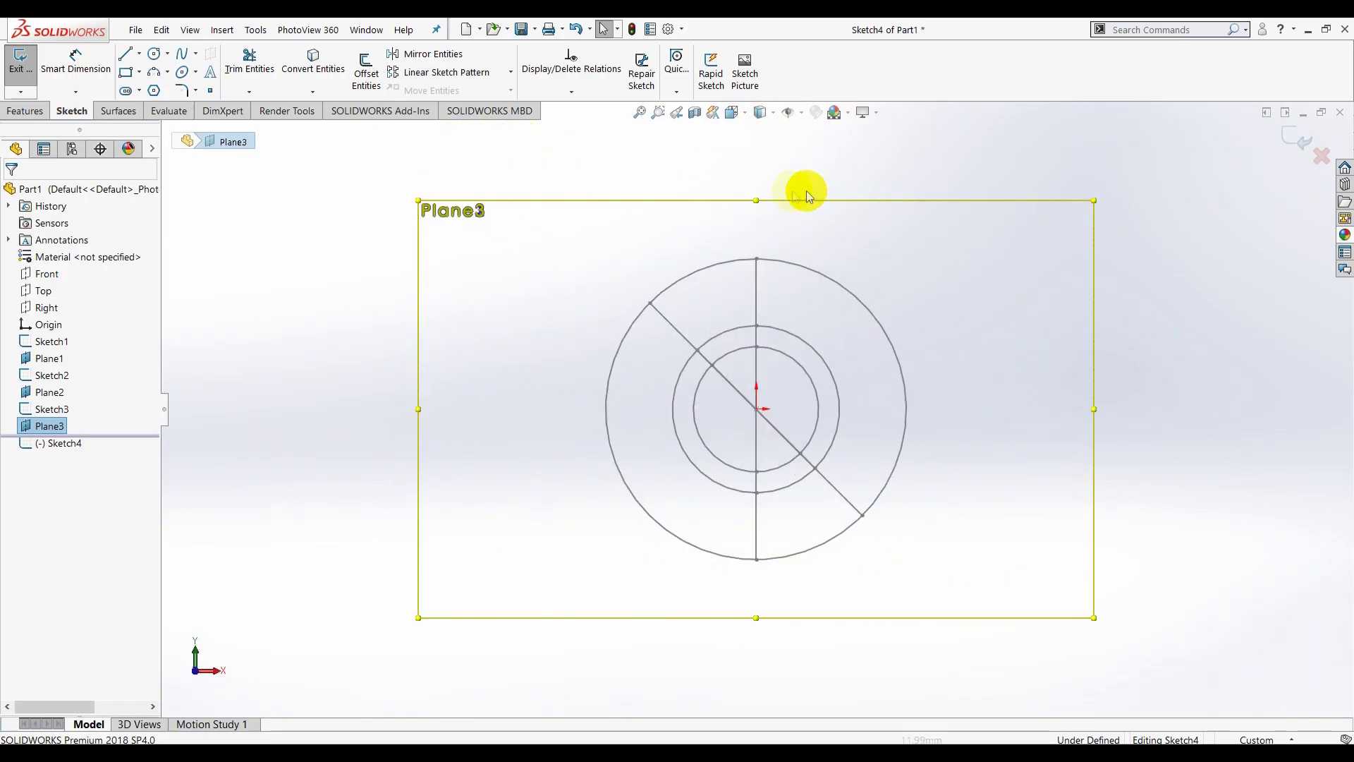
{"action": "left_click", "coordinate": [156, 61]}
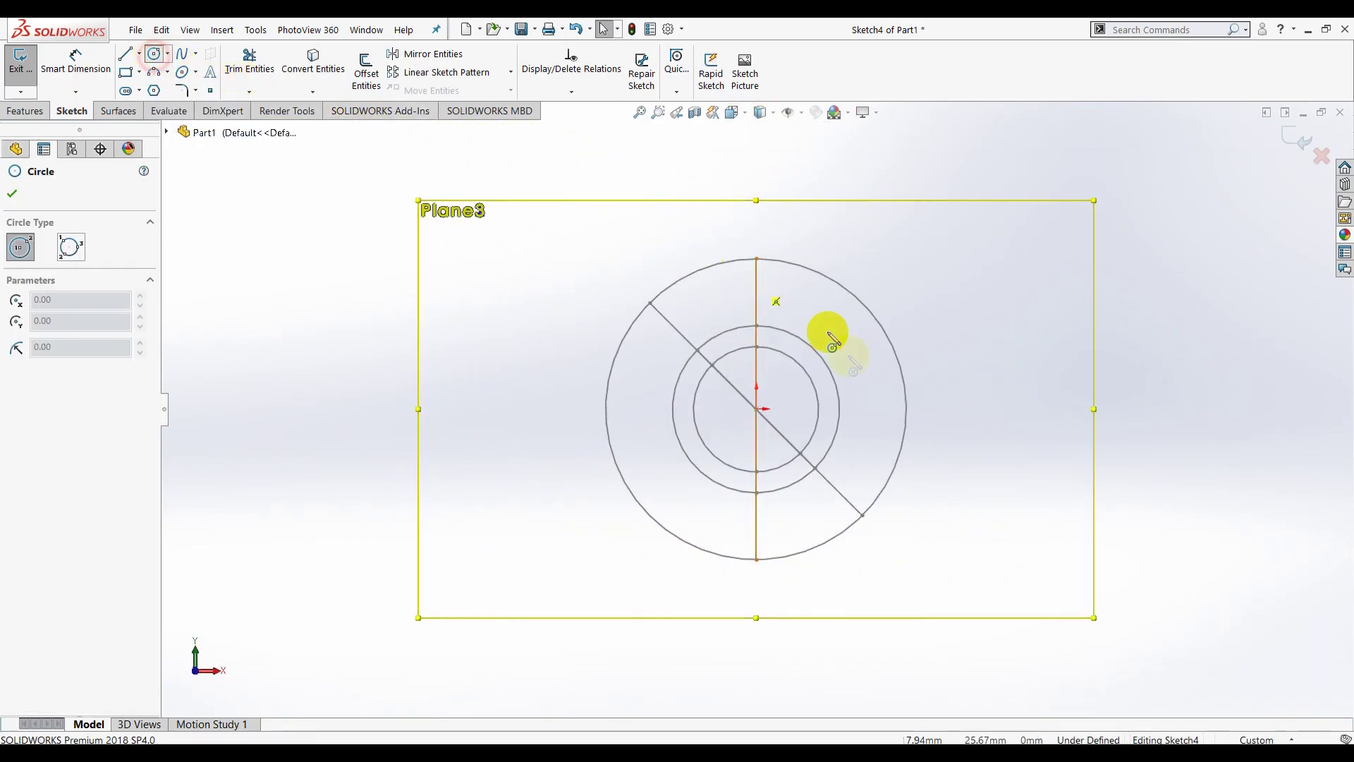
{"action": "left_click", "coordinate": [756, 408]}
{"action": "left_click", "coordinate": [900, 265]}
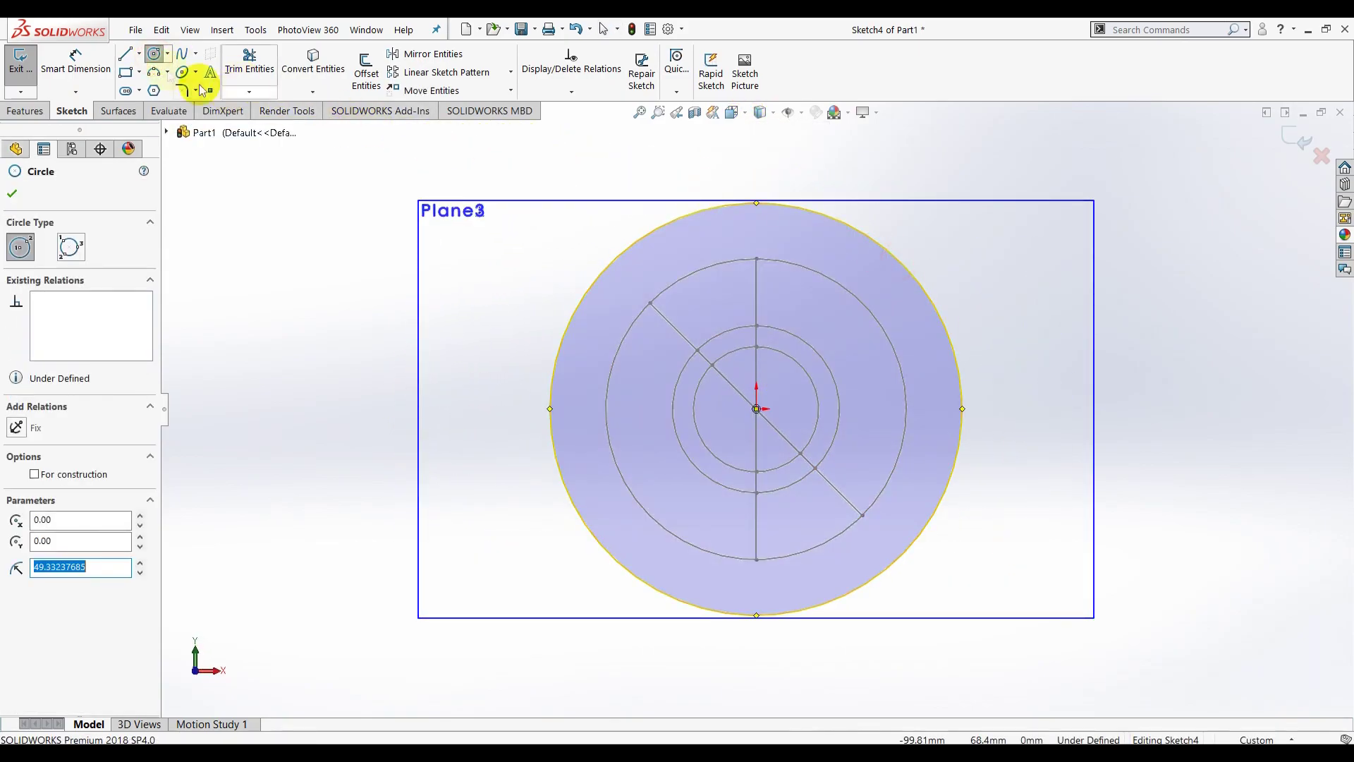
{"action": "left_click", "coordinate": [75, 60]}
{"action": "left_click", "coordinate": [551, 399]}
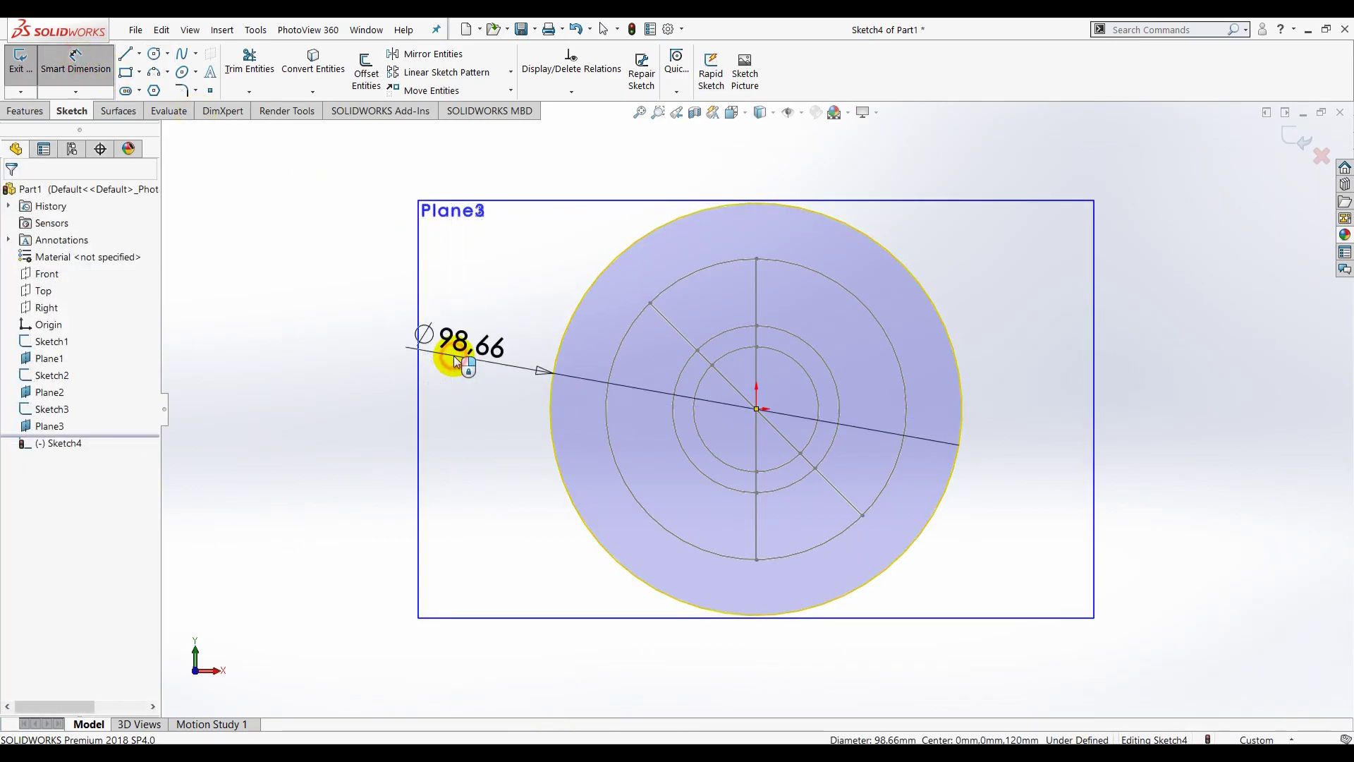
{"action": "left_click", "coordinate": [454, 355]}
{"action": "type", "text": "48"}
{"action": "key", "text": "Return"}
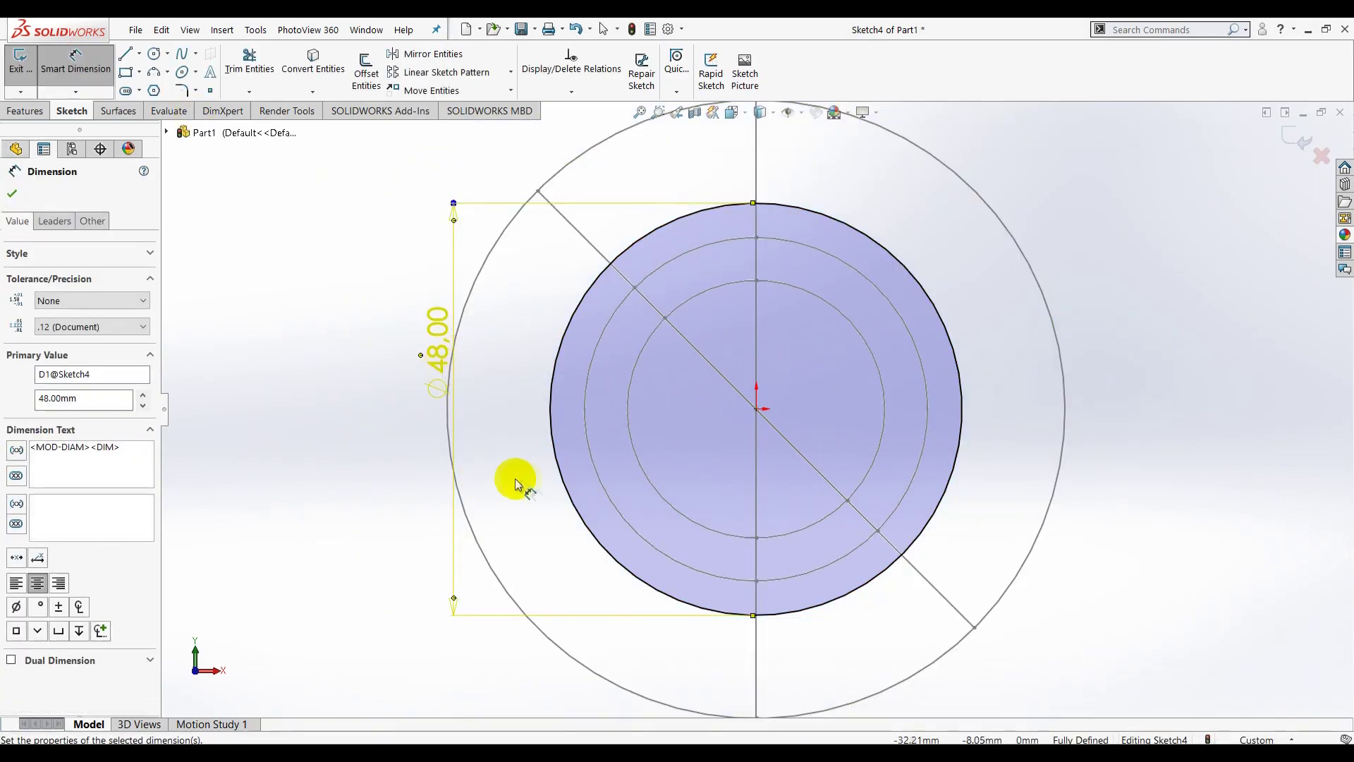
- Draw vertical and diagonal midpoint lines across the Ø48 circle
{"action": "left_click", "coordinate": [140, 55]}
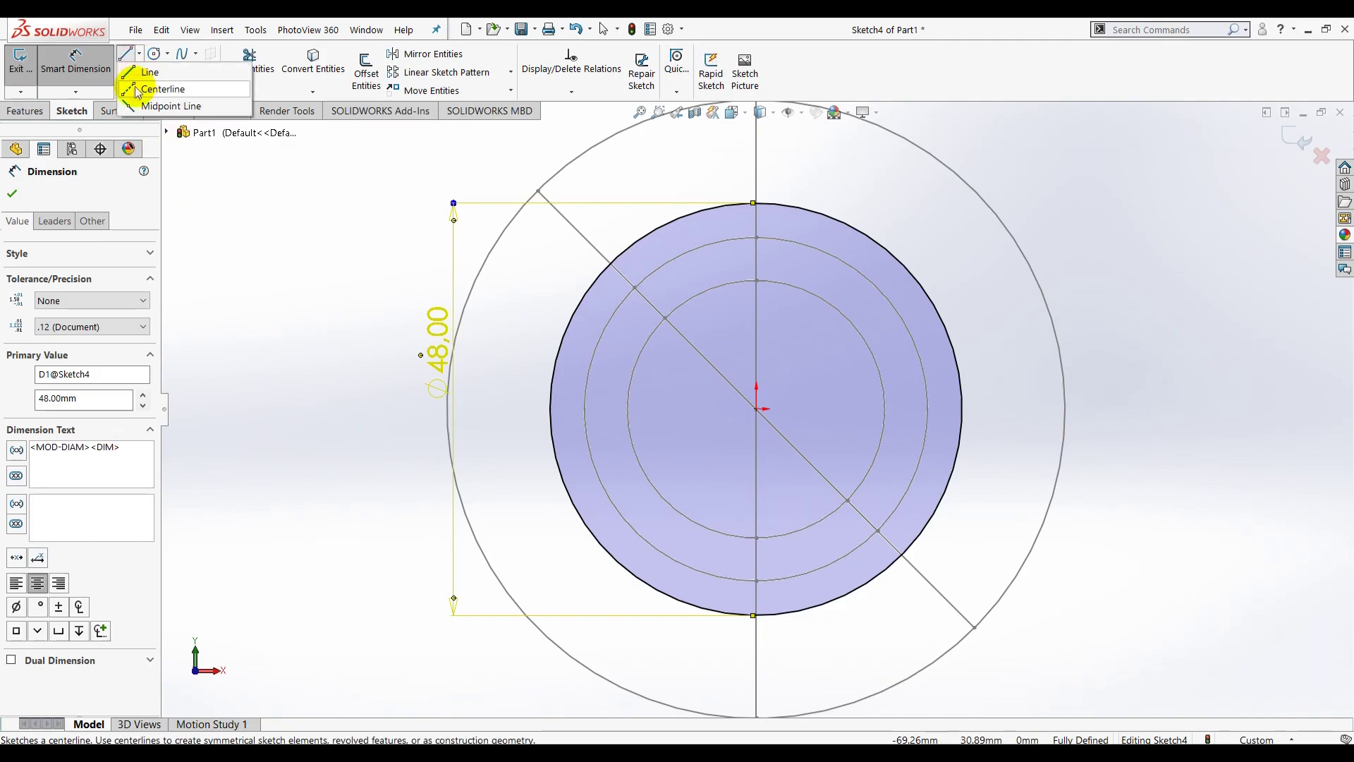
{"action": "left_click", "coordinate": [122, 103]}
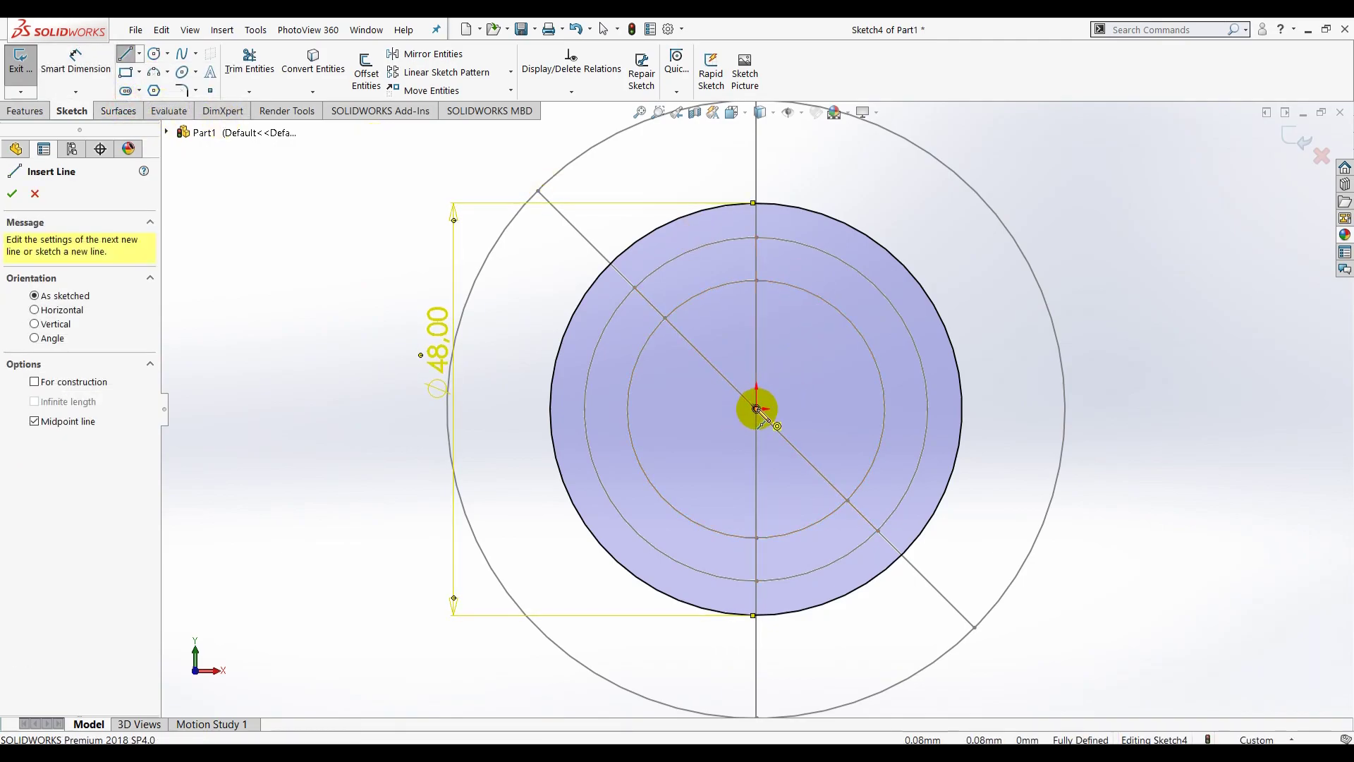
{"action": "left_click", "coordinate": [756, 409]}
{"action": "left_click", "coordinate": [757, 203]}
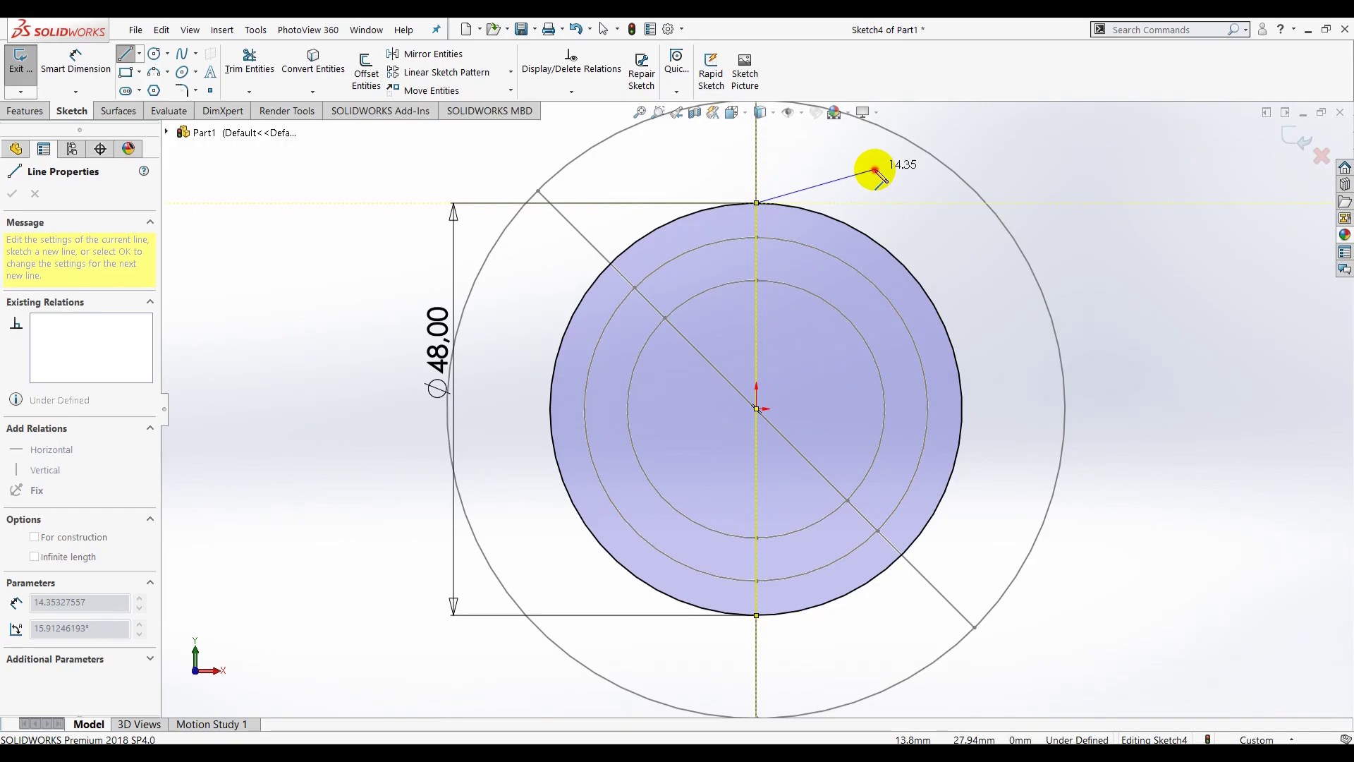
{"action": "key", "text": "Escape"}
{"action": "left_click", "coordinate": [757, 409]}
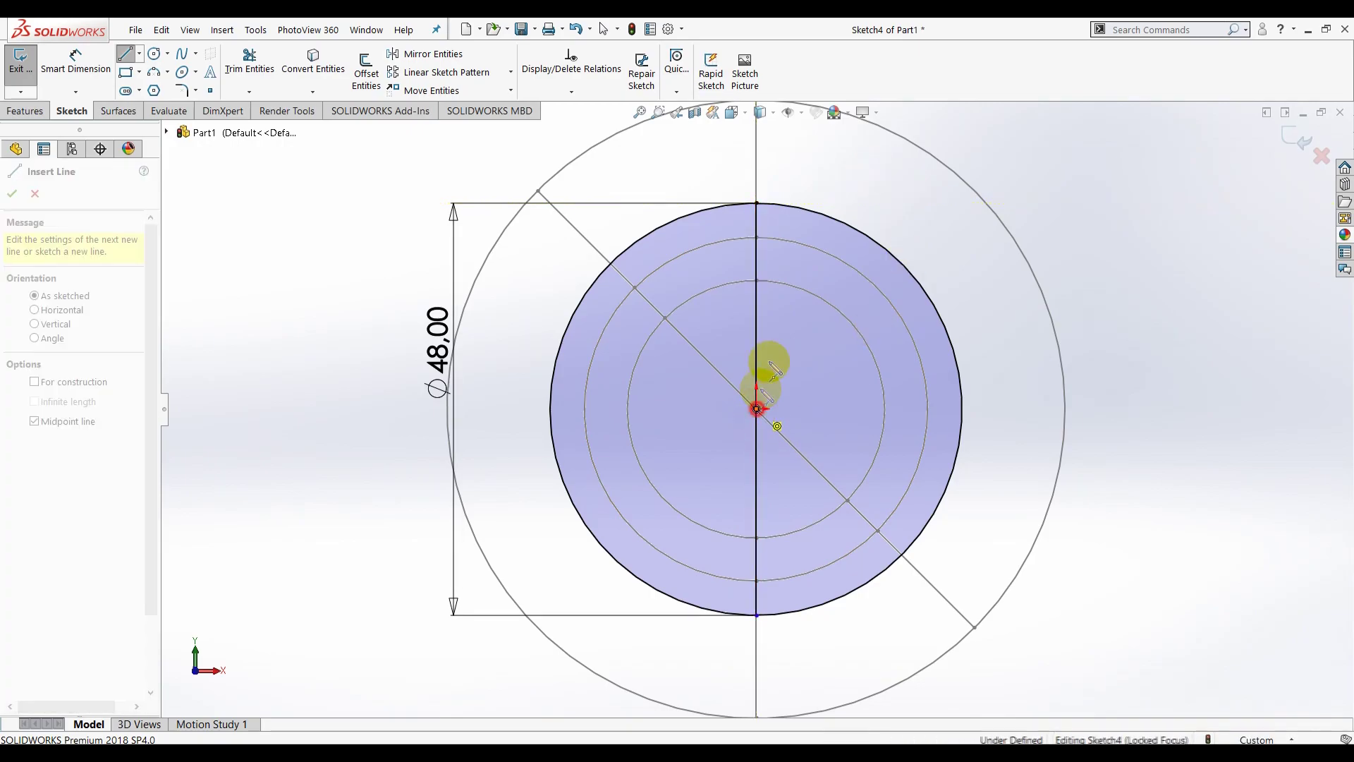
{"action": "left_click", "coordinate": [658, 229]}
{"action": "key", "text": "Escape"}
{"action": "key", "text": "Escape"}
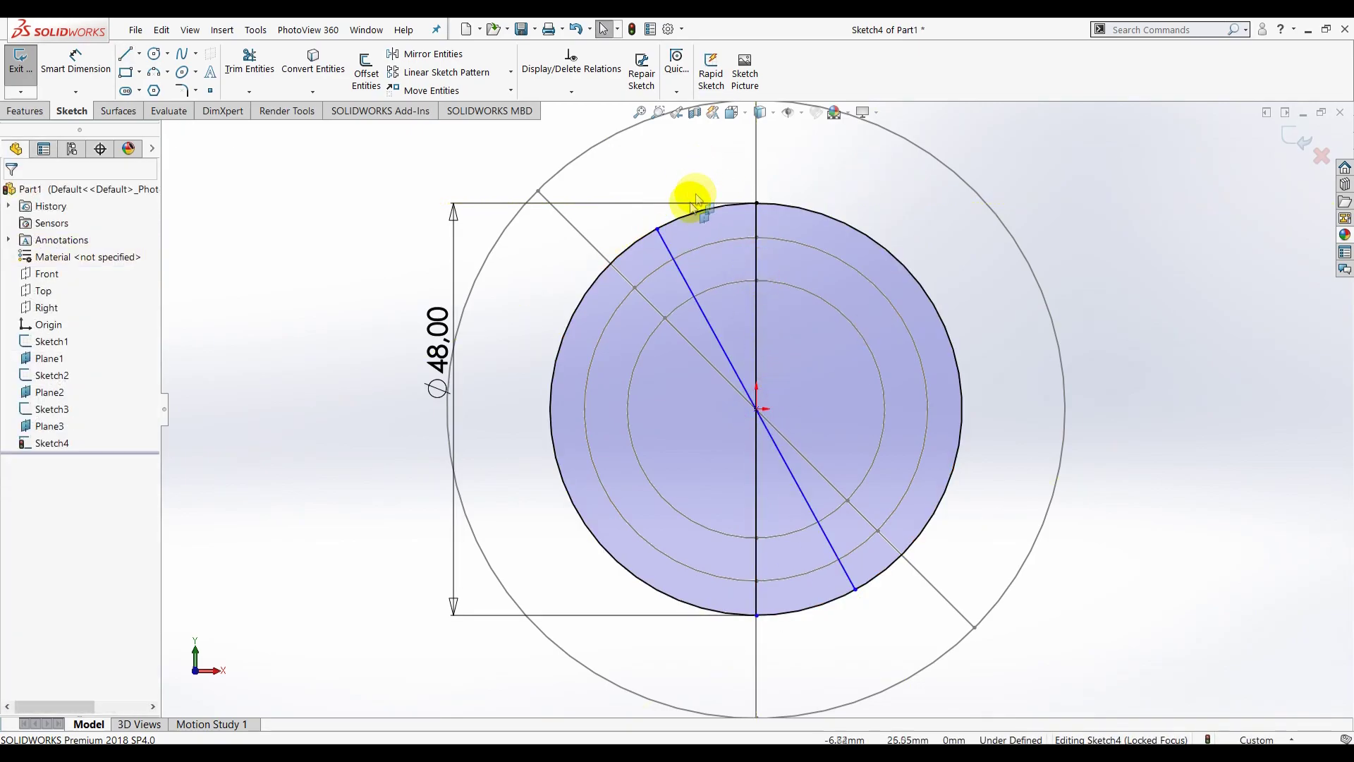
- Make the diagonal collinear with Sketch1's diagonal, orbit the view, and exit Sketch4
{"action": "left_click", "coordinate": [673, 257]}
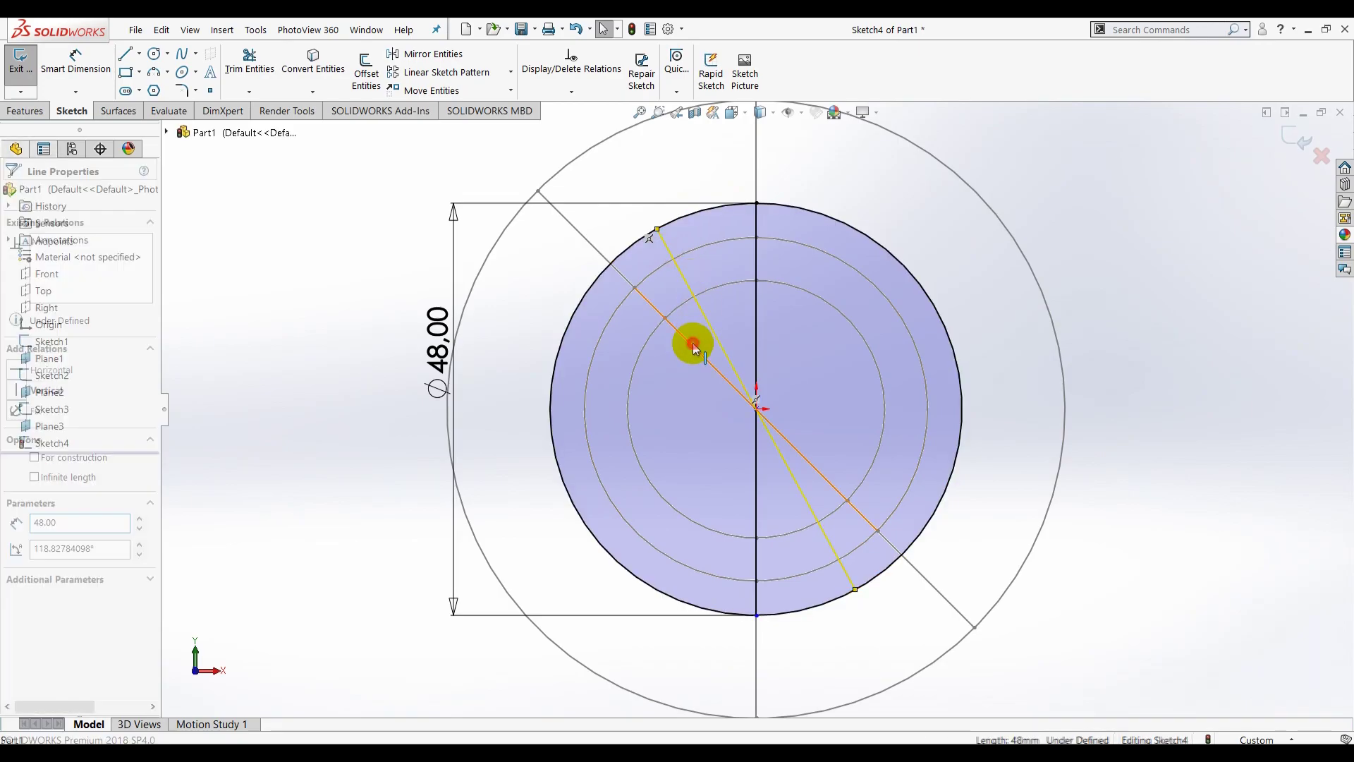
{"action": "left_click", "coordinate": [693, 342], "text": "ctrl"}
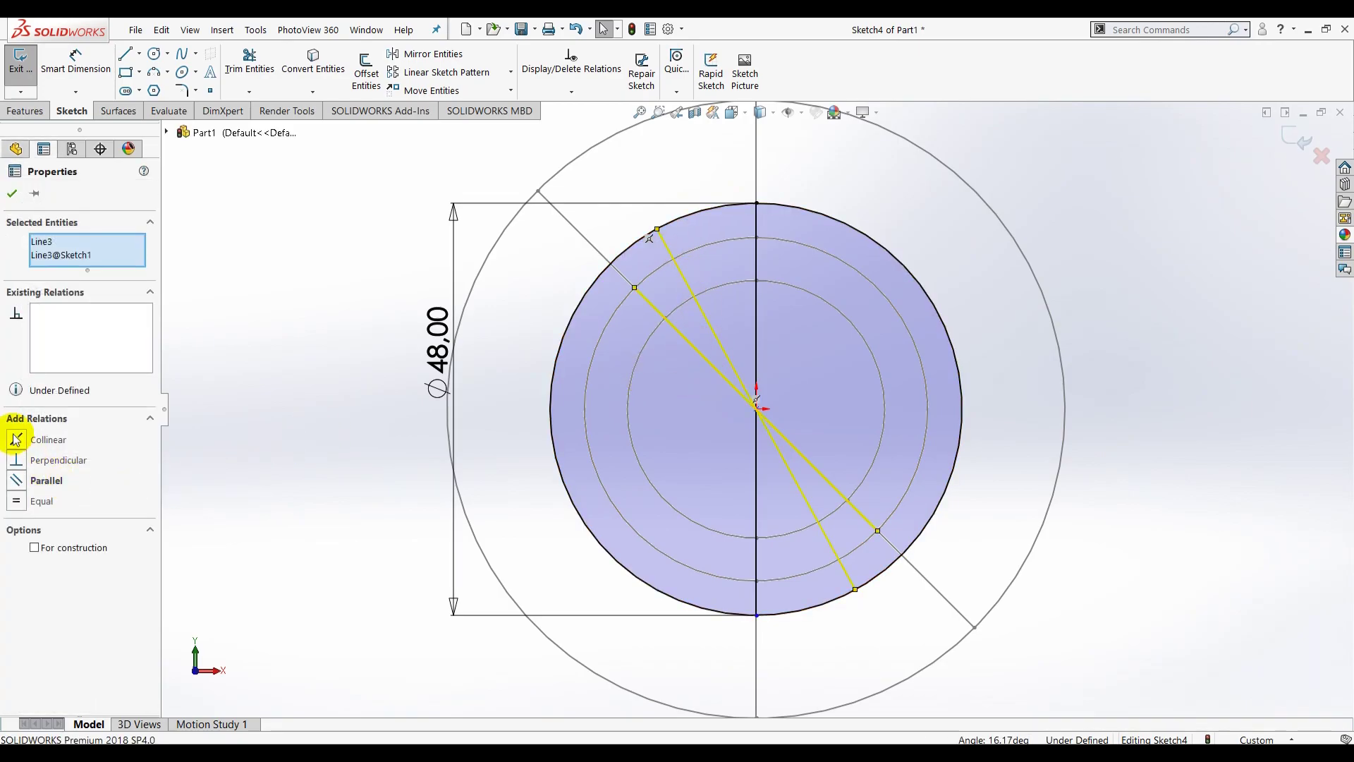
{"action": "left_click", "coordinate": [16, 197]}
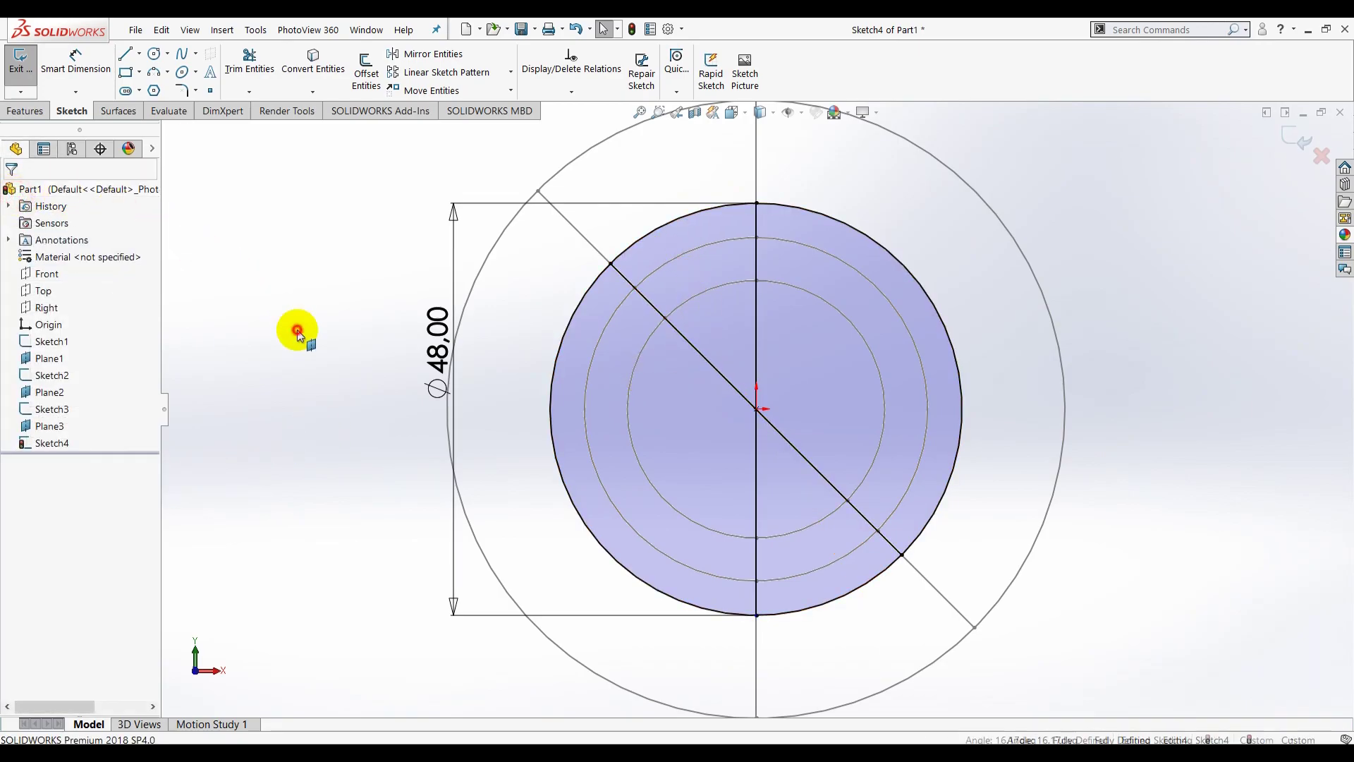
{"action": "mouse_move", "coordinate": [362, 490]}
{"action": "middle_mouse_down"}
{"action": "mouse_move", "coordinate": [385, 305]}
{"action": "mouse_move", "coordinate": [317, 227]}
{"action": "middle_mouse_up"}
{"action": "left_click", "coordinate": [1289, 136]}
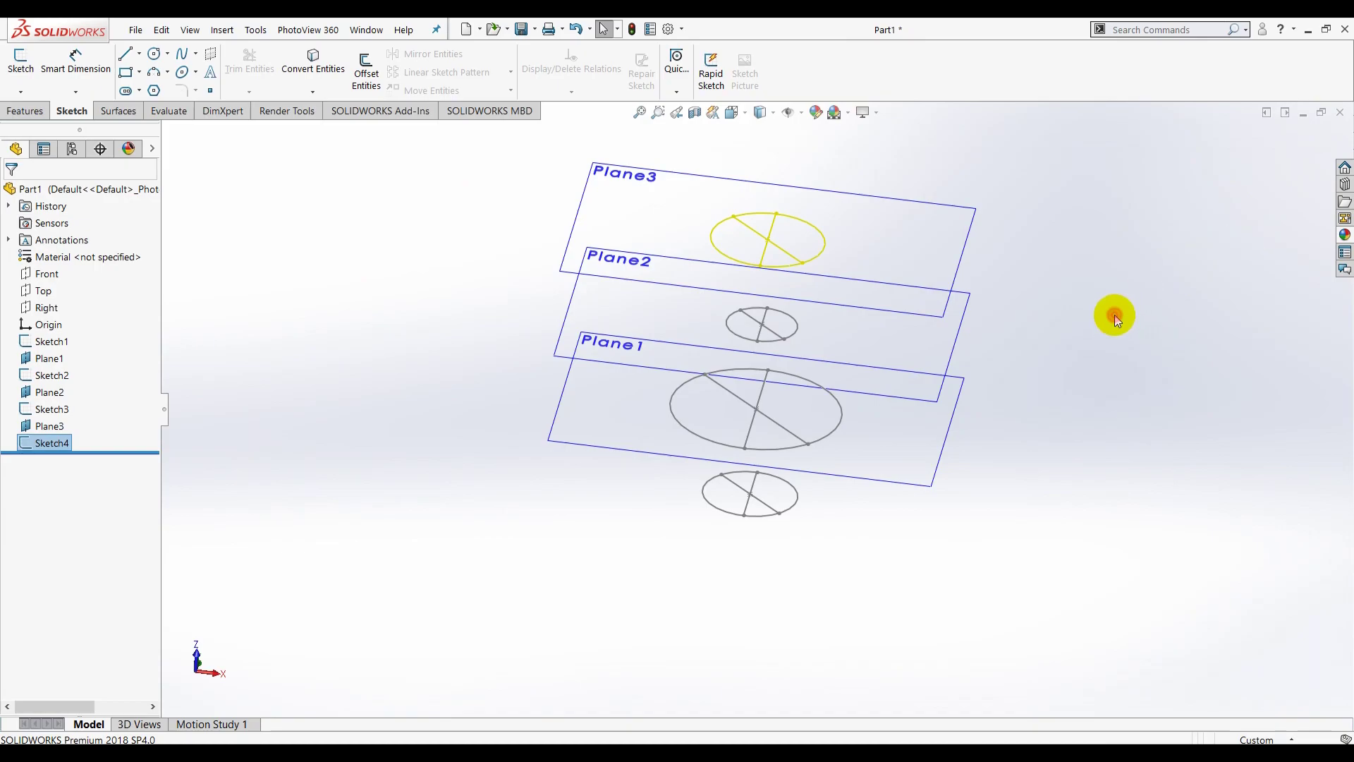
- Start a sketch on the Front plane and convert the bottom 40 mm circle into it
{"action": "left_click", "coordinate": [44, 274]}
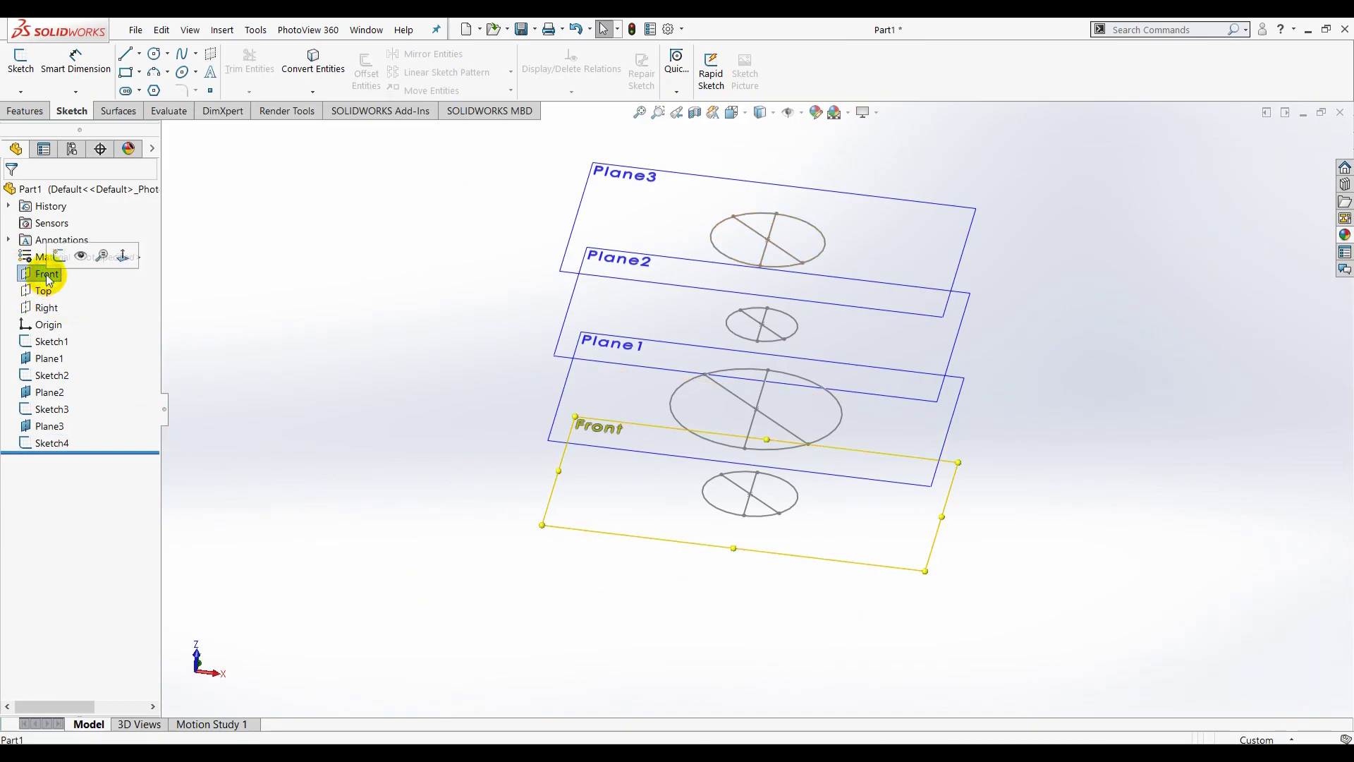
{"action": "left_click", "coordinate": [21, 64]}
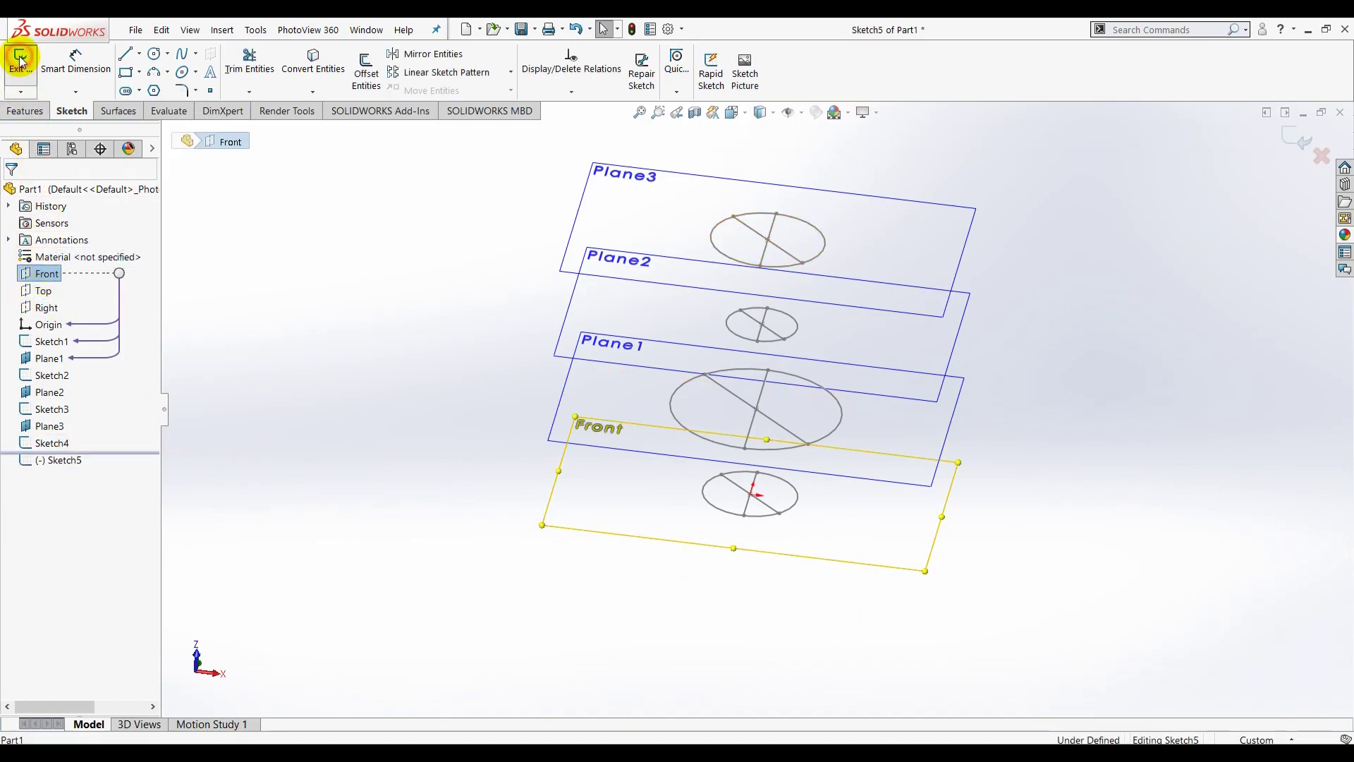
{"action": "left_click", "coordinate": [721, 515]}
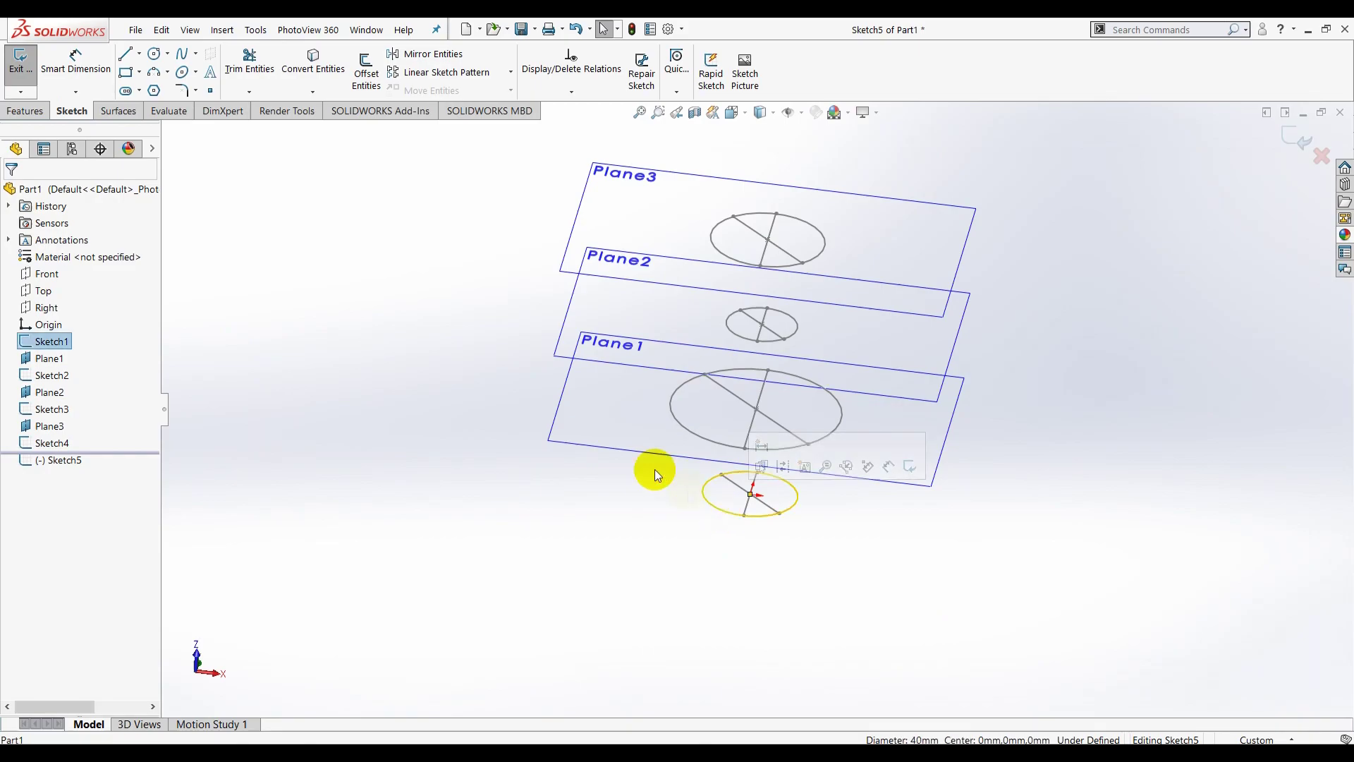
{"action": "left_click", "coordinate": [312, 65]}
- Extrude the circle 6 mm downward (reversed) into the Boss-Extrude1 disc
{"action": "left_click", "coordinate": [32, 111]}
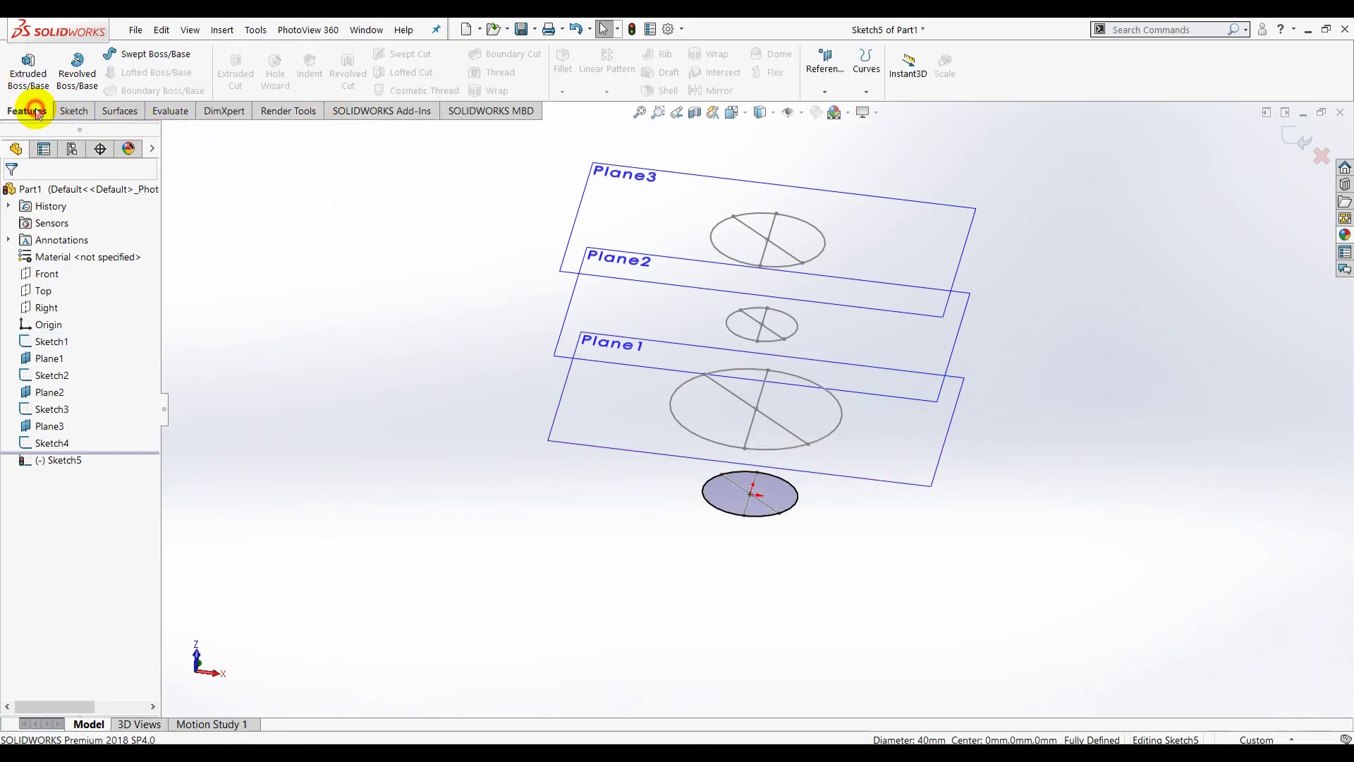
{"action": "left_click", "coordinate": [32, 62]}
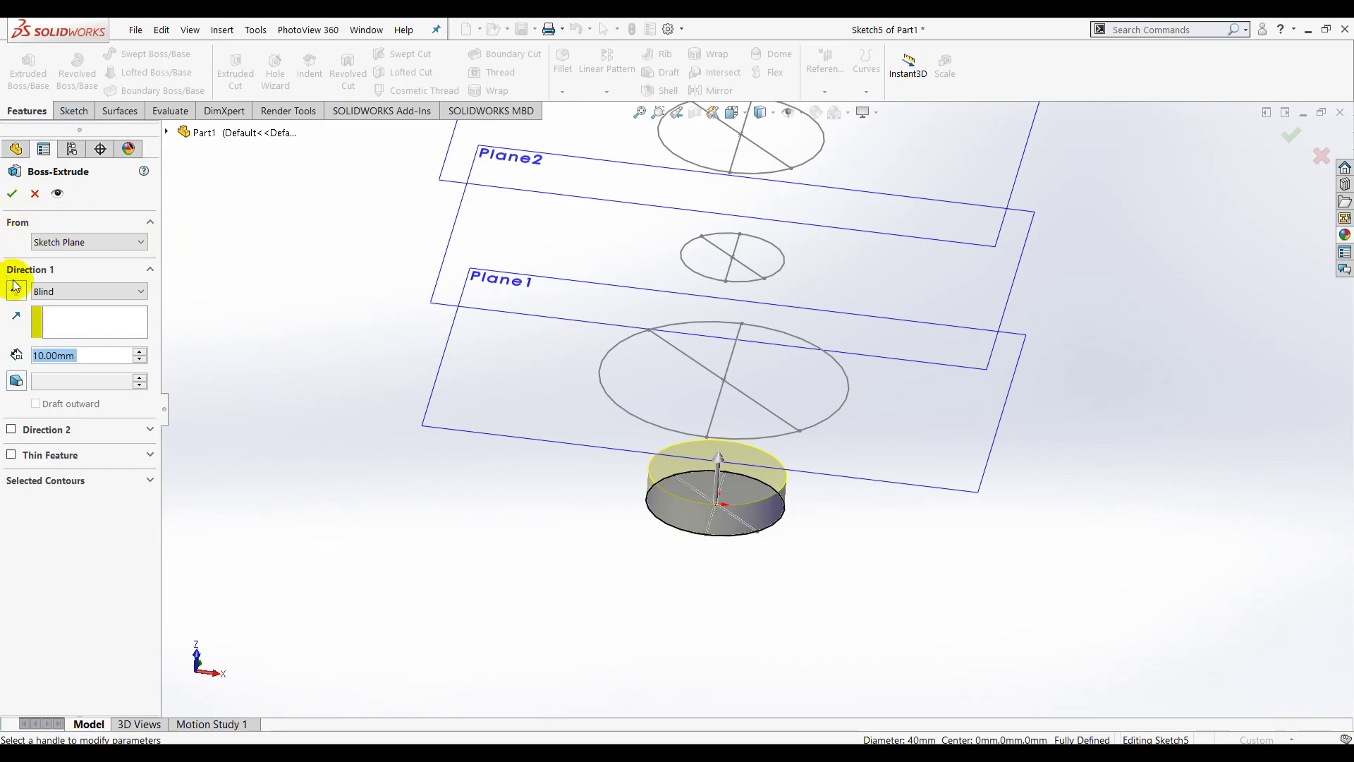
{"action": "left_click", "coordinate": [16, 290]}
{"action": "type", "text": "6"}
{"action": "key", "text": "Return"}
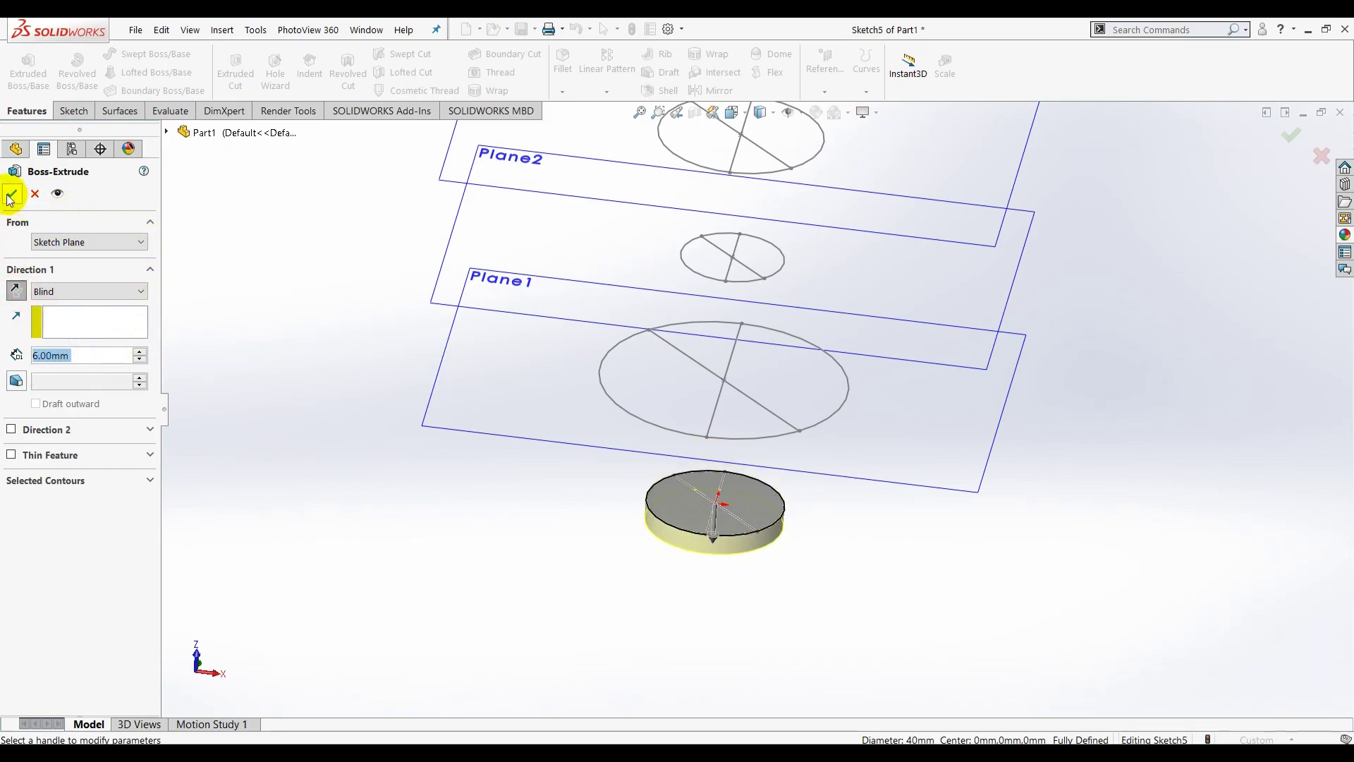
{"action": "left_click", "coordinate": [11, 193]}
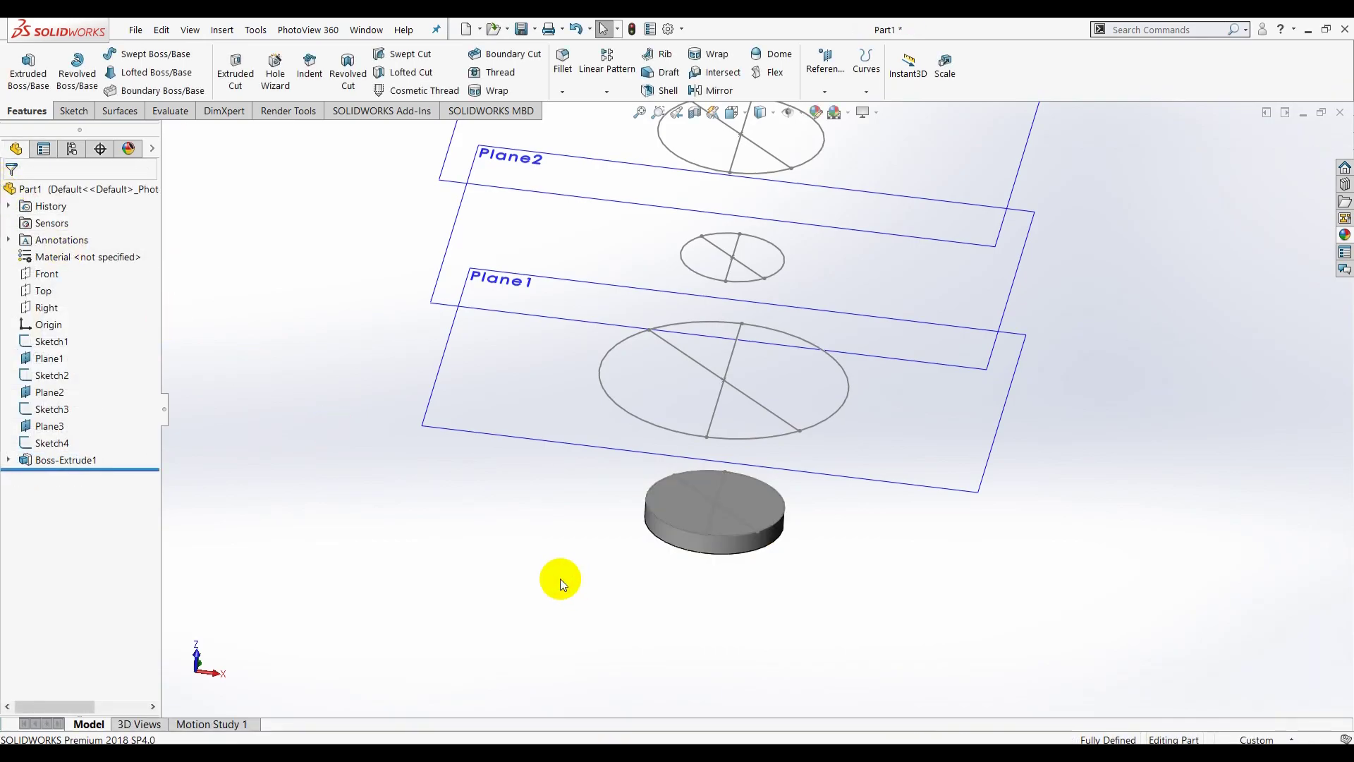
{"action": "left_click", "coordinate": [74, 110]}
- Draw a 3D sketch spline from the disc through the Plane1, Plane2 and Plane3 circles
{"action": "left_click", "coordinate": [21, 92]}
{"action": "left_click", "coordinate": [31, 126]}
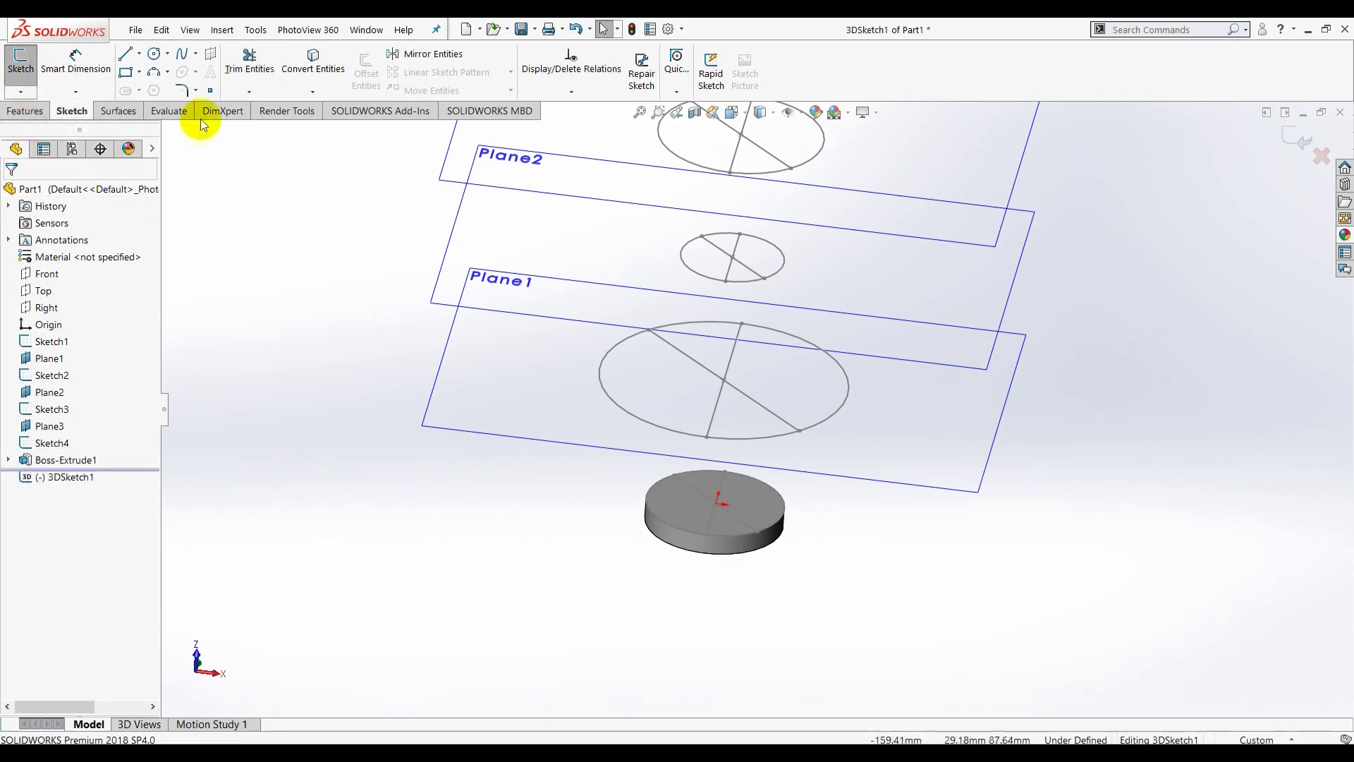
{"action": "left_click", "coordinate": [182, 54]}
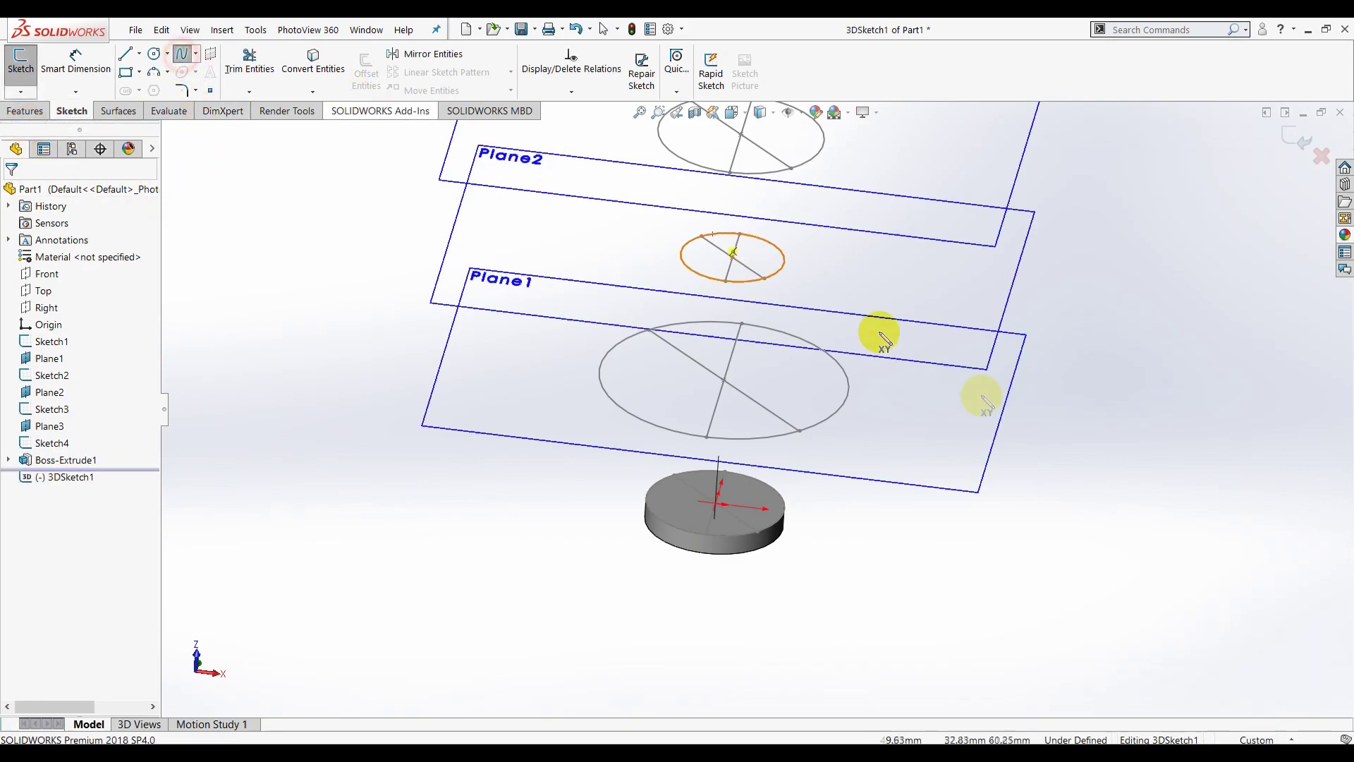
{"action": "left_click", "coordinate": [705, 532]}
{"action": "left_click", "coordinate": [800, 430]}
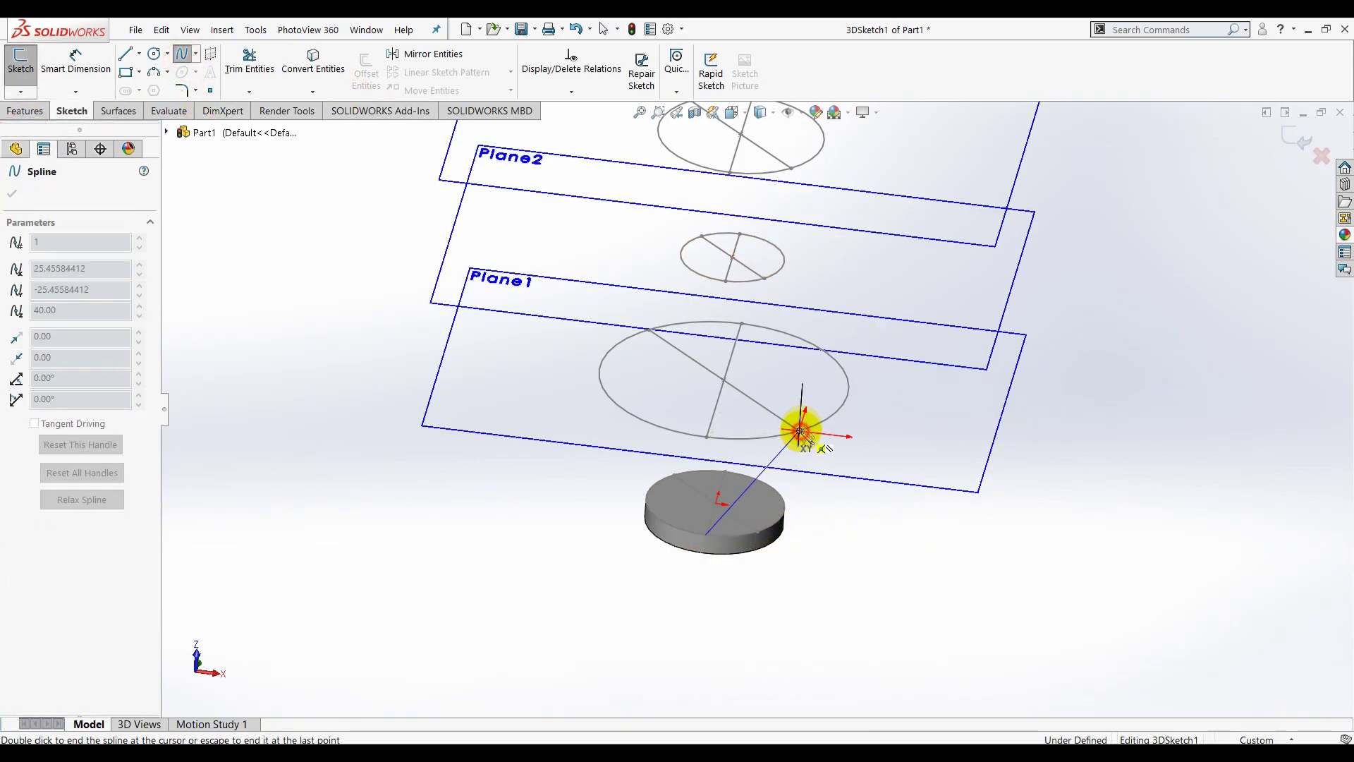
{"action": "left_click", "coordinate": [726, 281]}
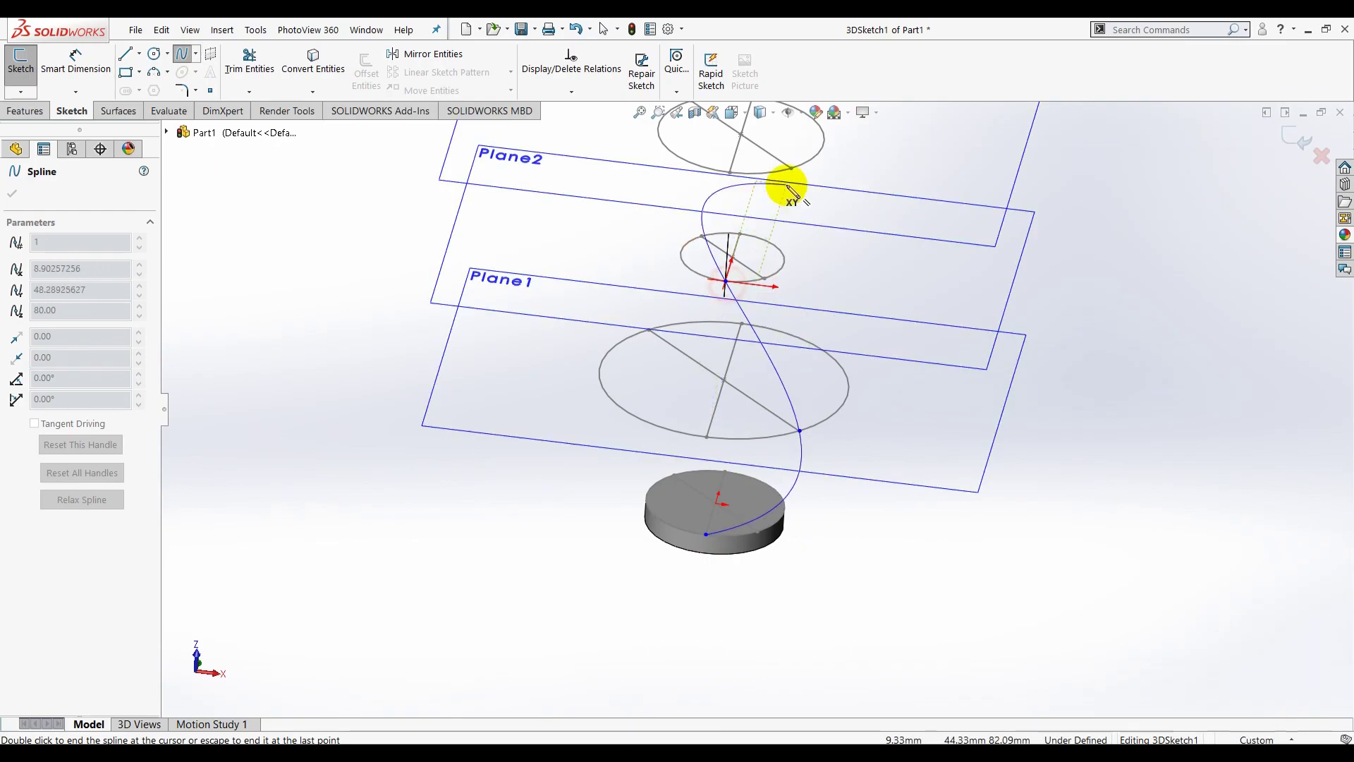
{"action": "double_click", "coordinate": [791, 169]}
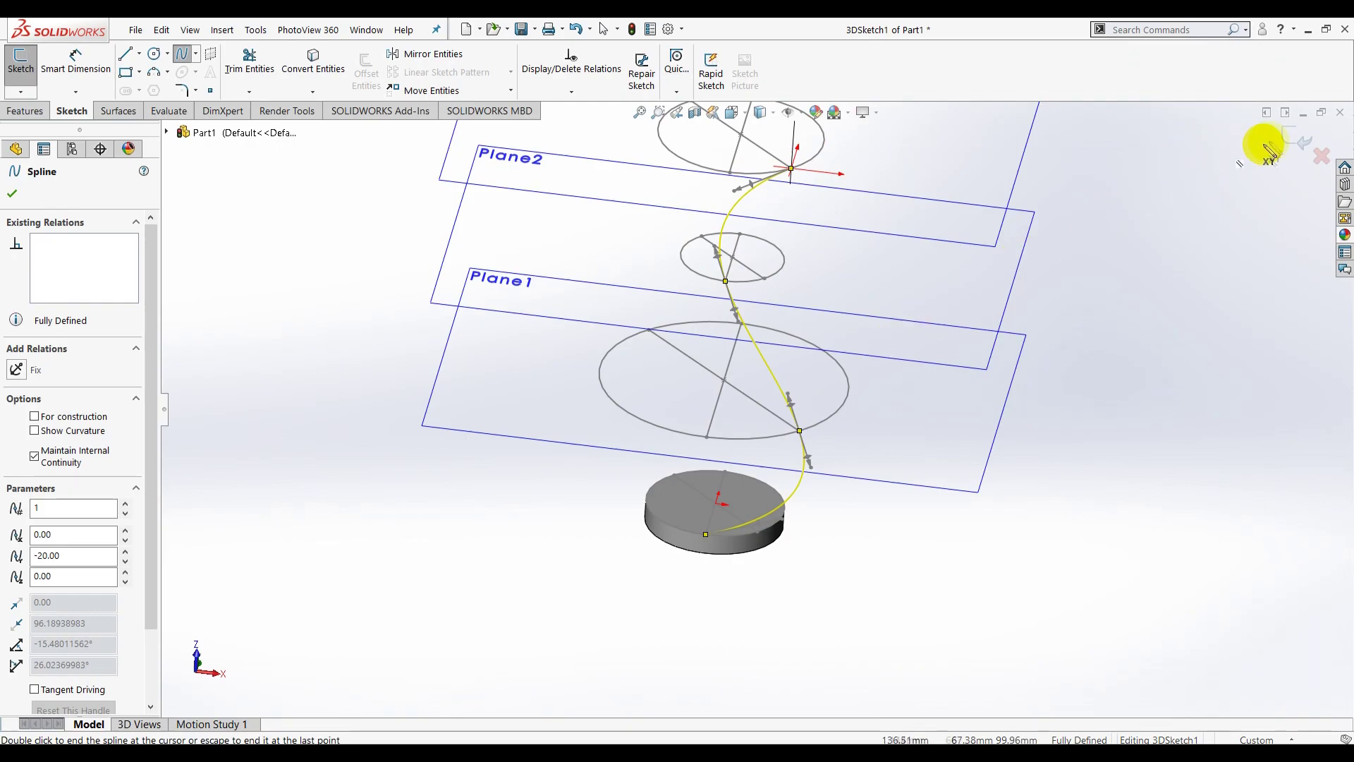
{"action": "left_click", "coordinate": [1295, 136]}
{"action": "middle_click_drag", "start_coordinate": [995, 544], "coordinate": [1007, 484]}
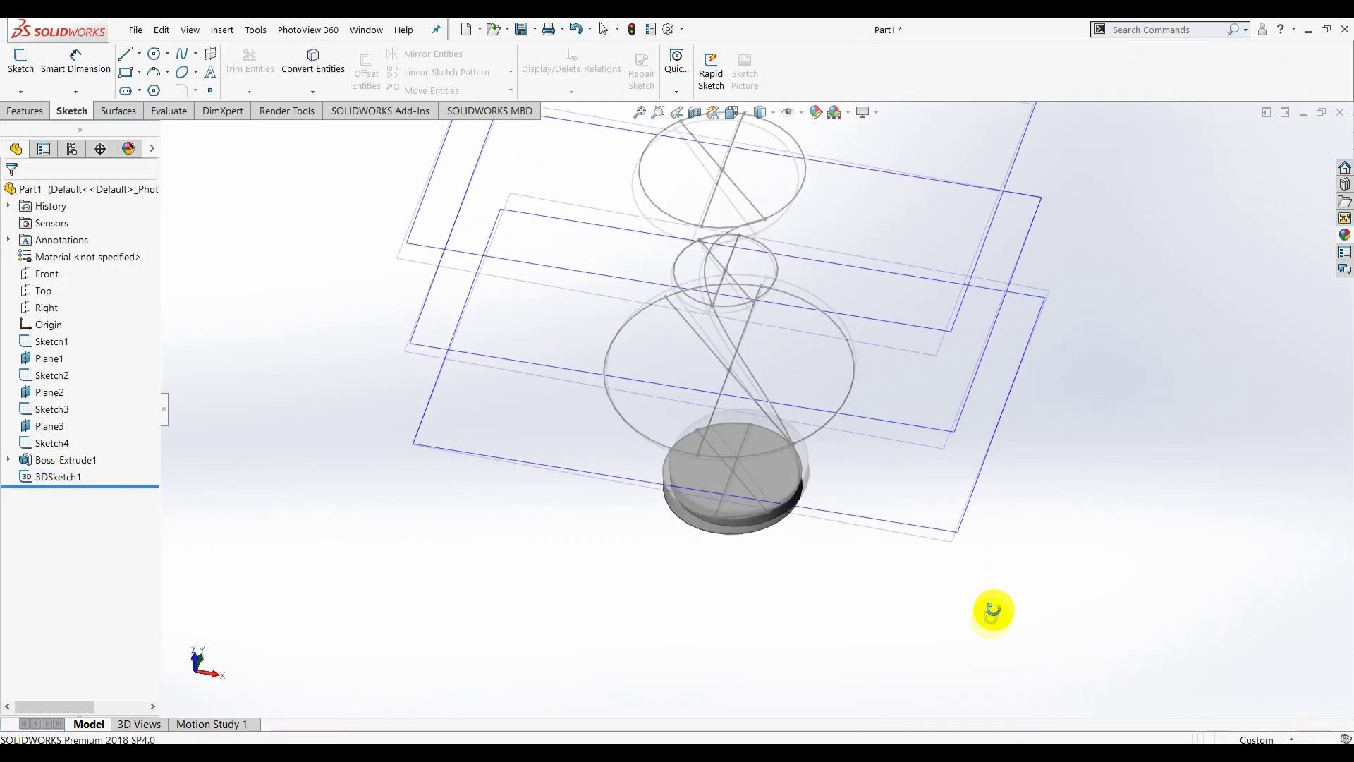
{"action": "left_click", "coordinate": [964, 550]}
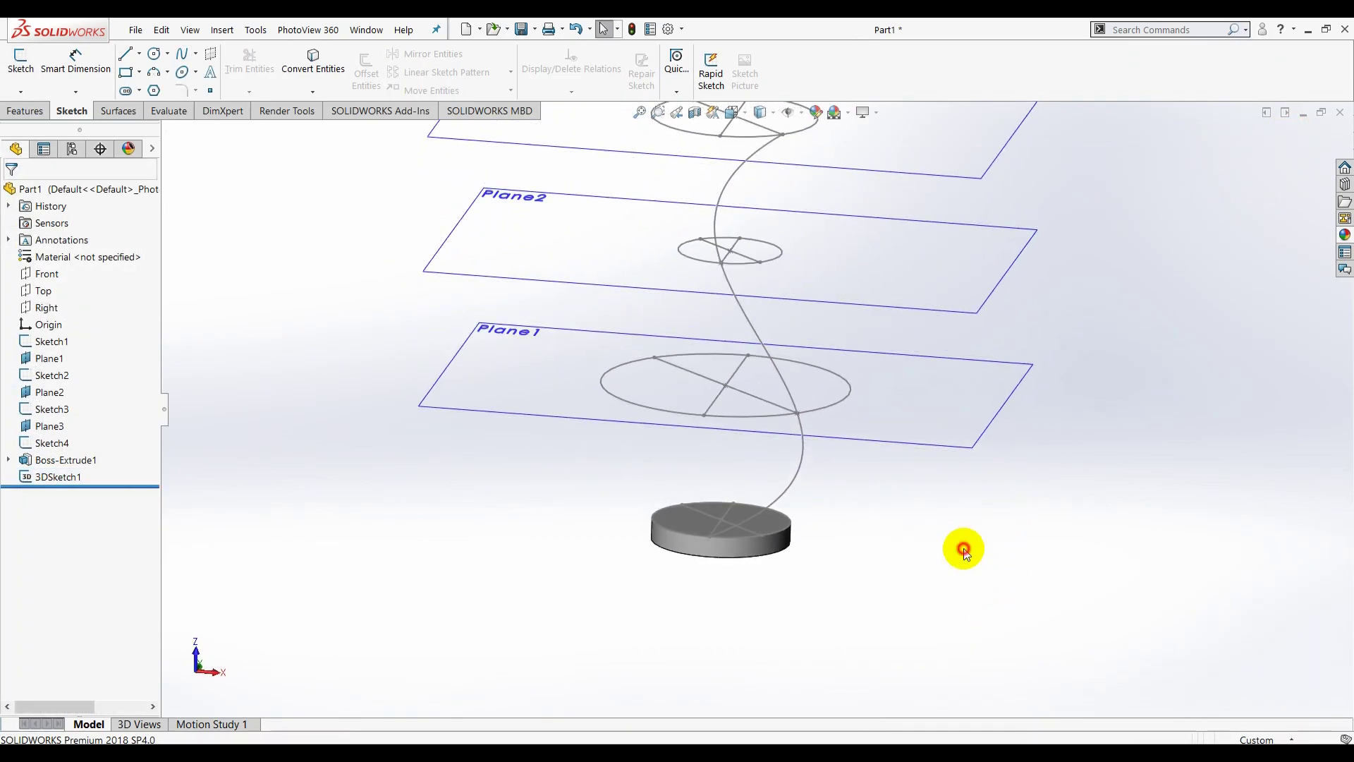
- Create Plane4 perpendicular to the spline at its end point on the disc, then select it
{"action": "left_click", "coordinate": [9, 111]}
{"action": "left_click", "coordinate": [824, 92]}
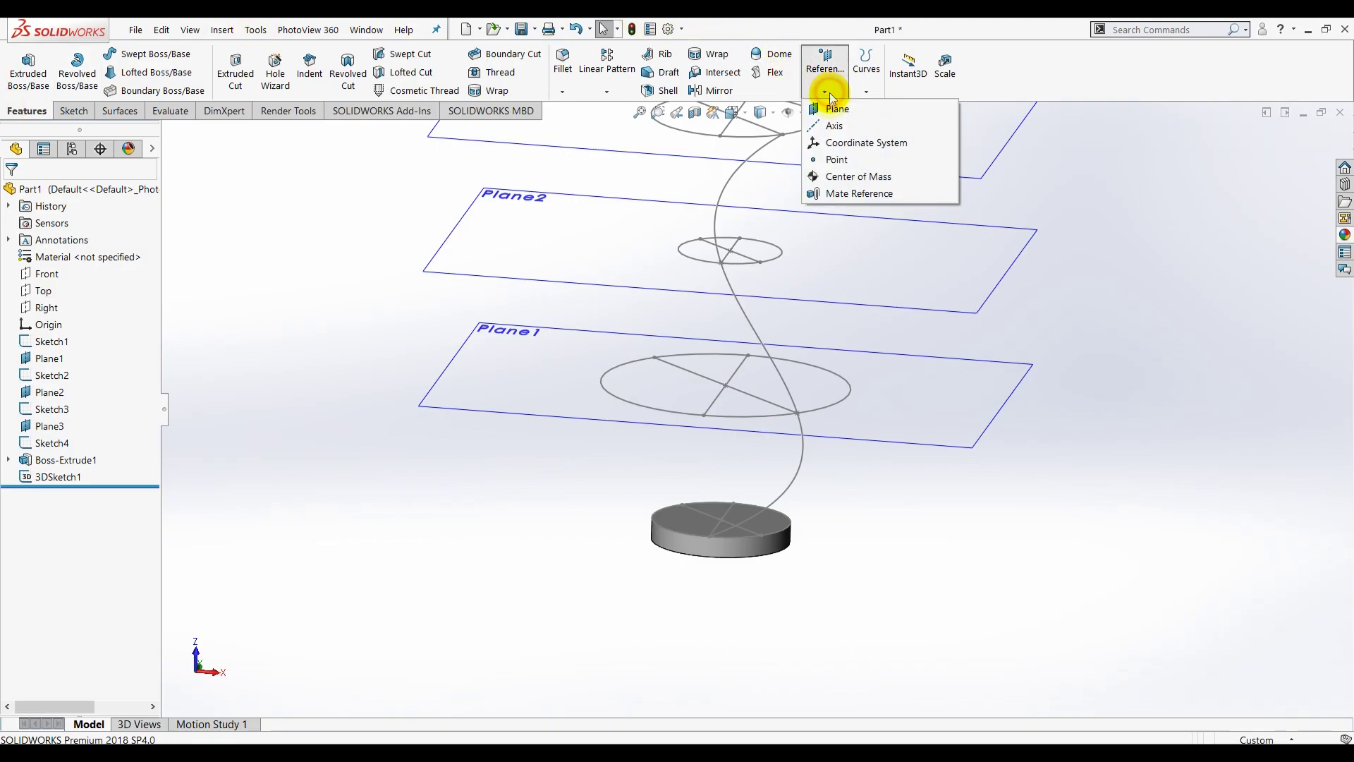
{"action": "scroll", "coordinate": [830, 549], "scroll_direction": "down", "scroll_amount": 3}
{"action": "left_click", "coordinate": [714, 482]}
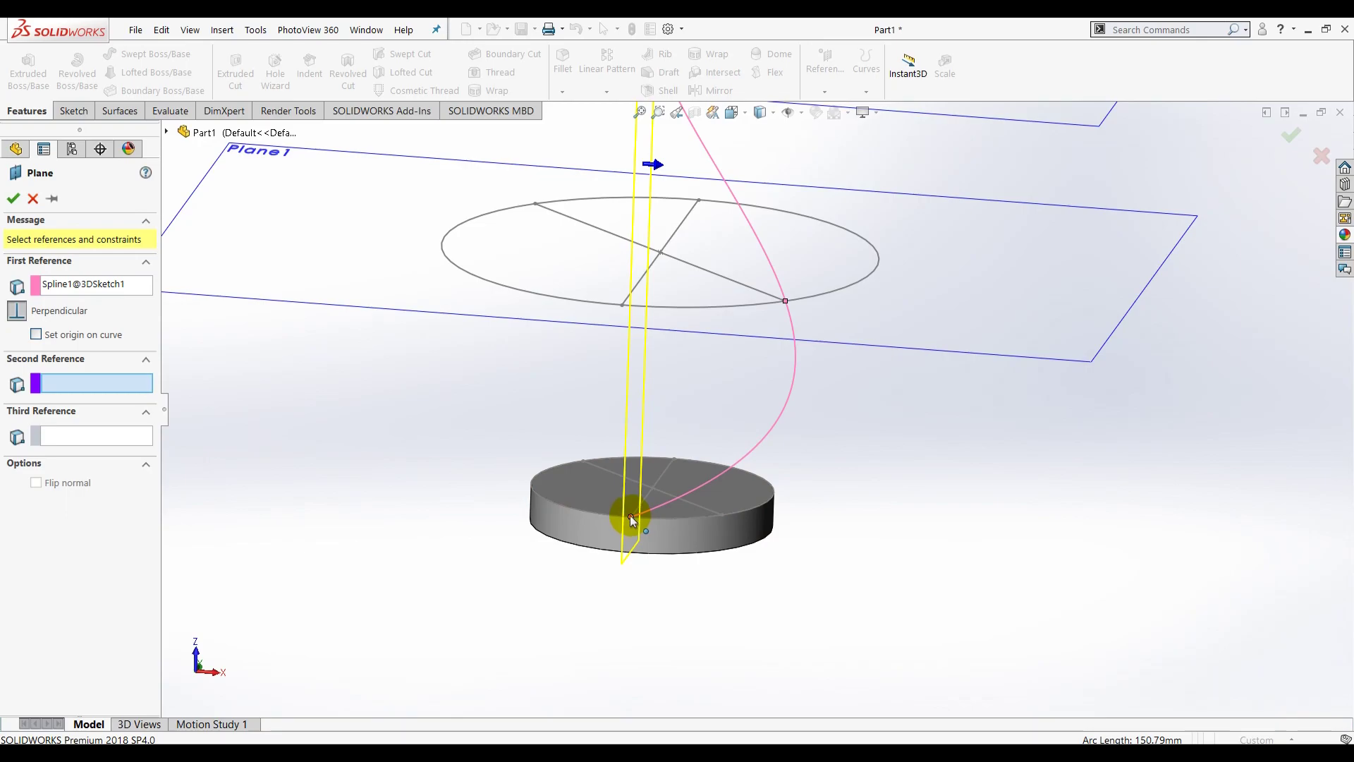
{"action": "left_click", "coordinate": [631, 519]}
{"action": "left_click", "coordinate": [13, 198]}
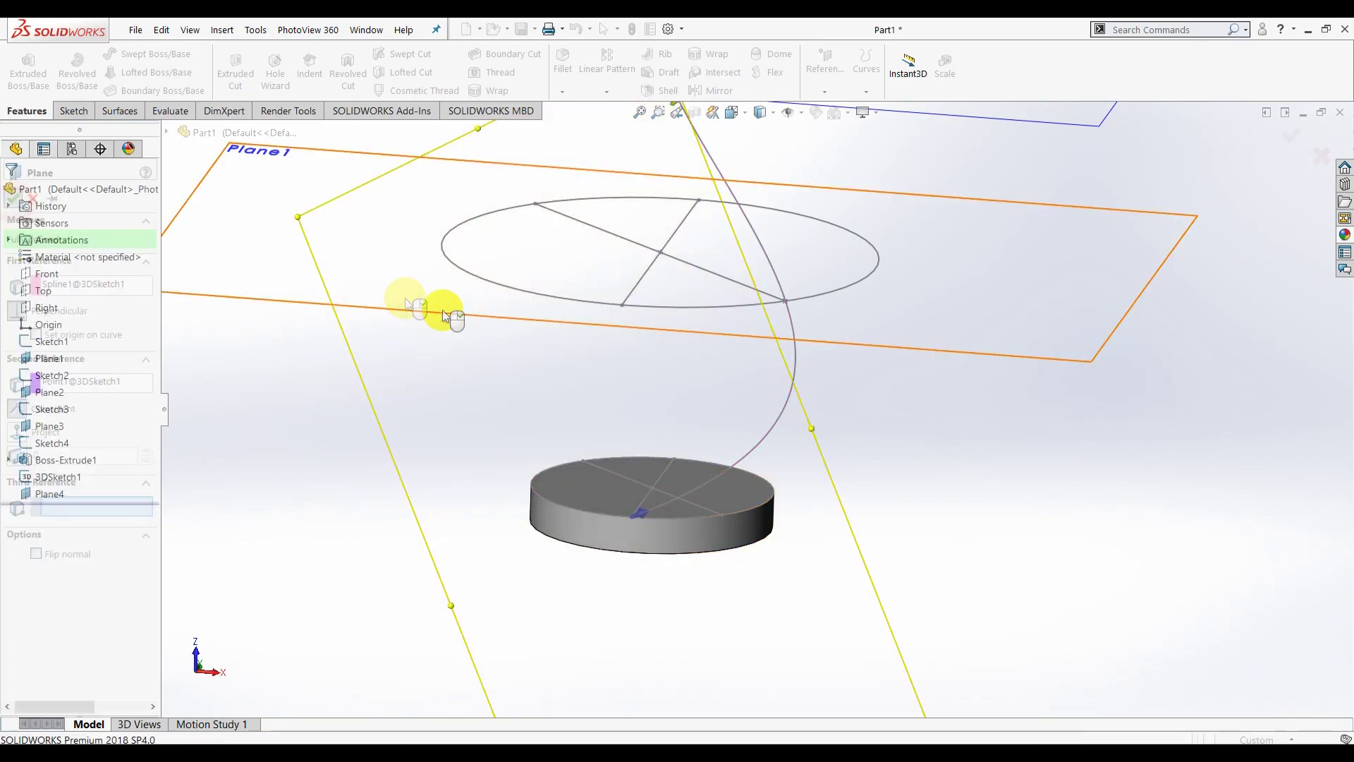
{"action": "left_click", "coordinate": [879, 488]}
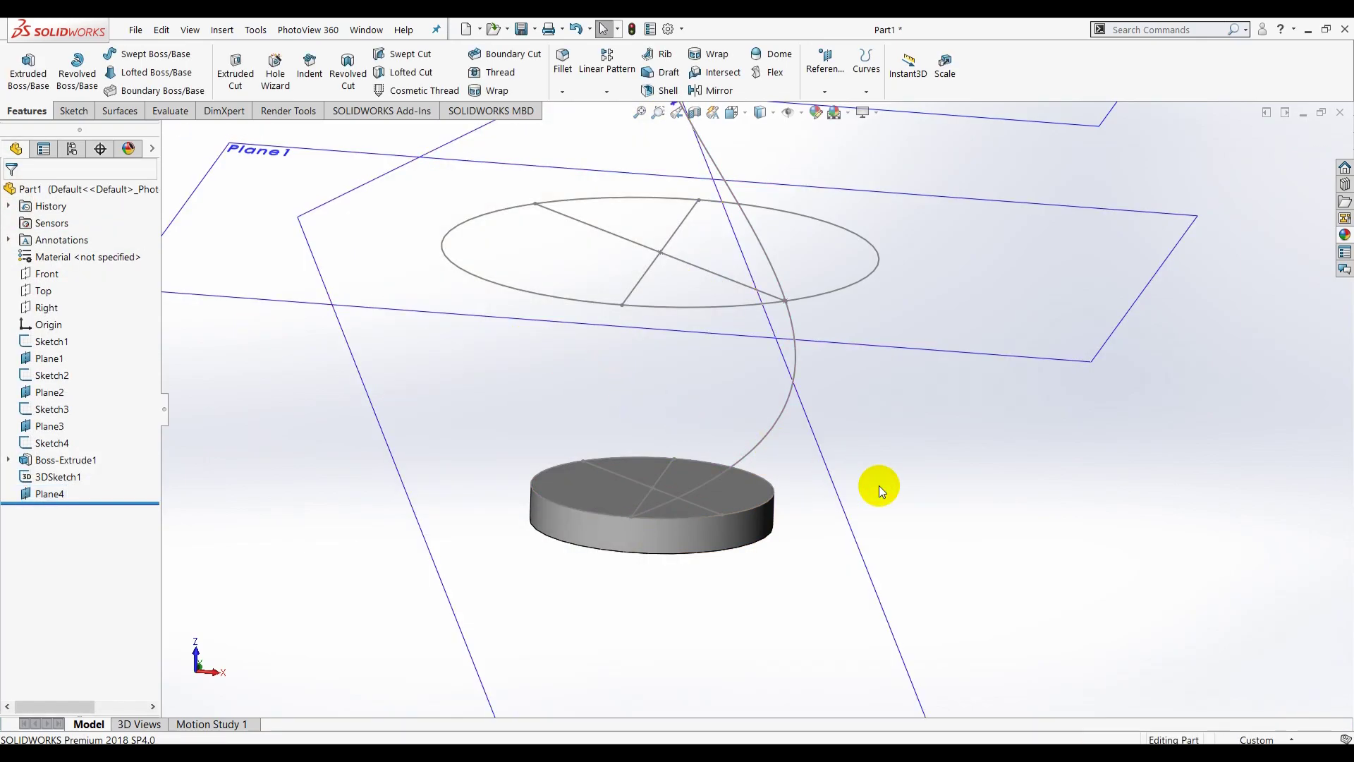
{"action": "left_click", "coordinate": [854, 538]}
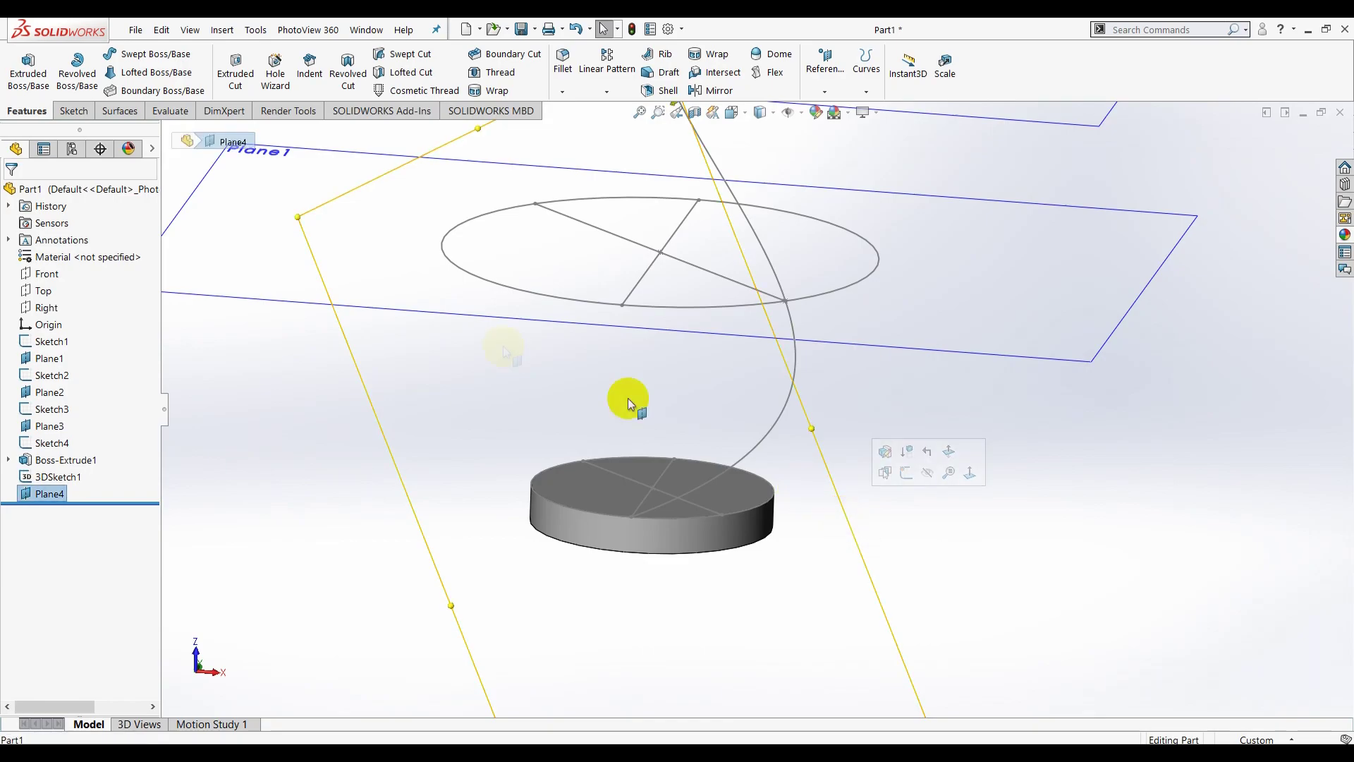
- Sketch a centre rectangle on Plane4 at the spline's start on the disc
{"action": "left_click", "coordinate": [82, 113]}
{"action": "left_click", "coordinate": [23, 70]}
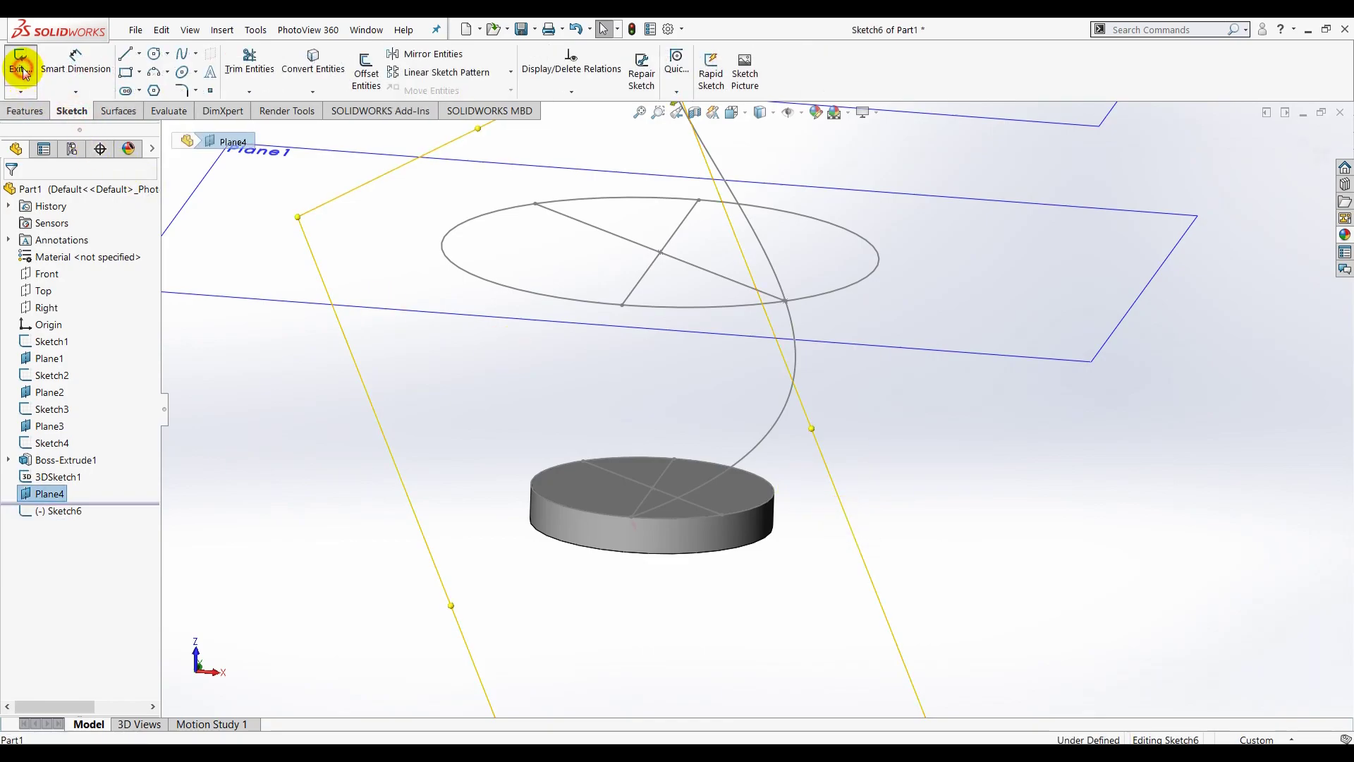
{"action": "left_click", "coordinate": [139, 71]}
{"action": "left_click", "coordinate": [163, 104]}
{"action": "left_click", "coordinate": [632, 517]}
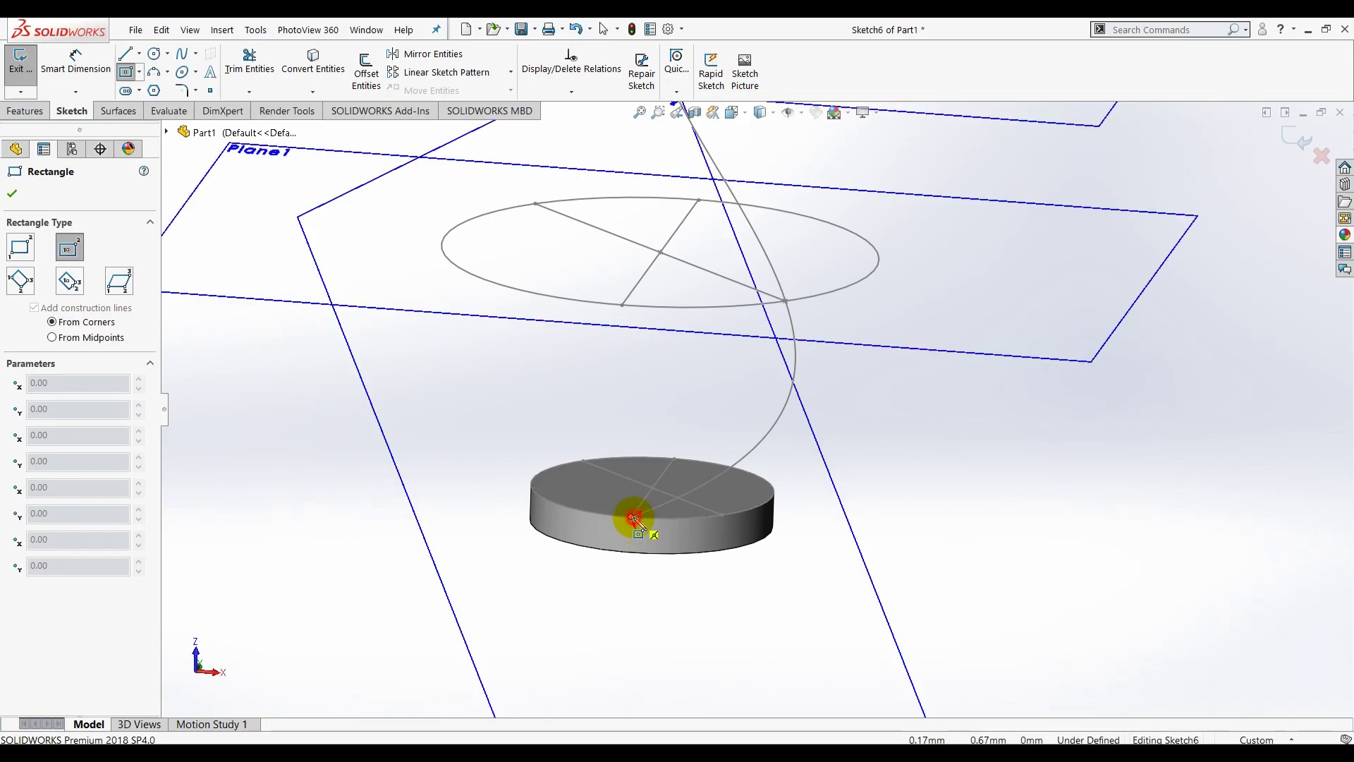
{"action": "left_click", "coordinate": [654, 463]}
- Dimension the rectangle's lower edge to 8.00 mm
{"action": "left_click", "coordinate": [76, 60]}
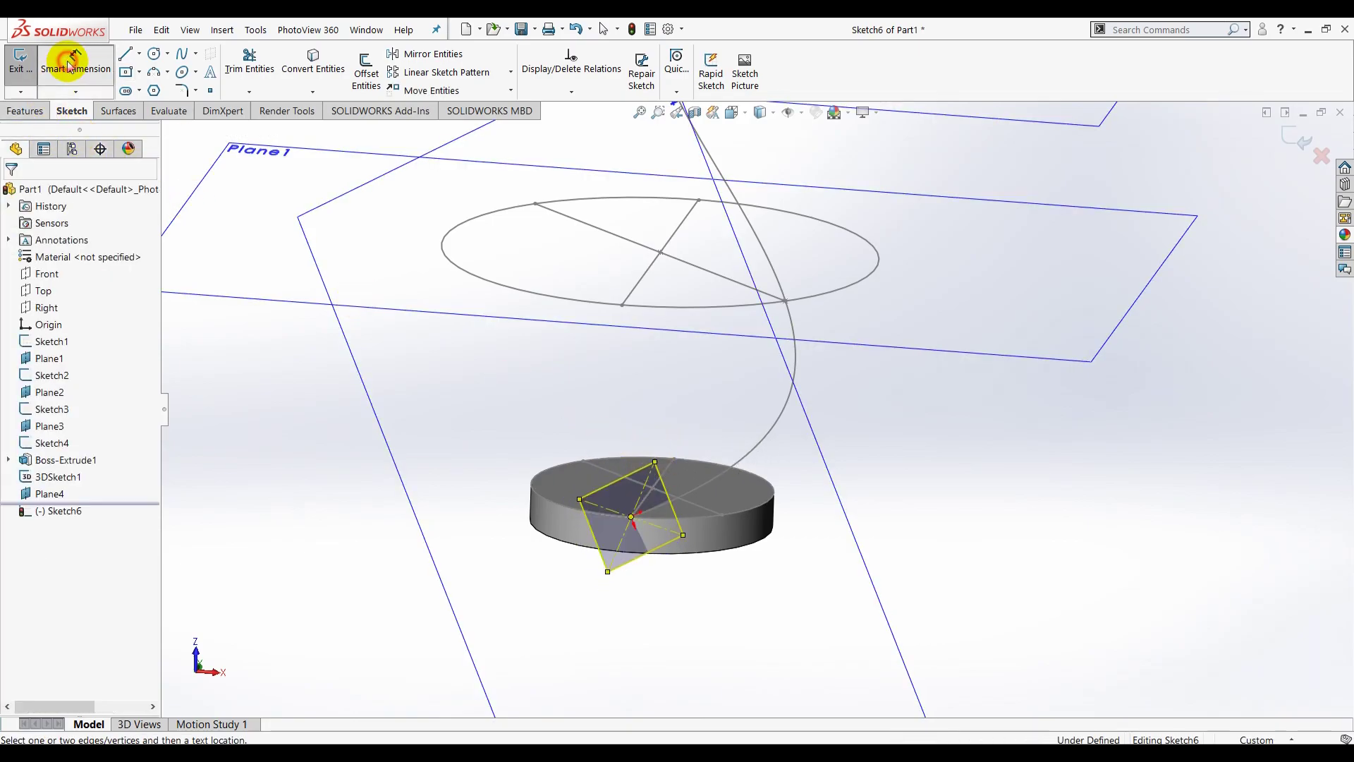
{"action": "left_click", "coordinate": [629, 569]}
{"action": "left_click", "coordinate": [672, 629]}
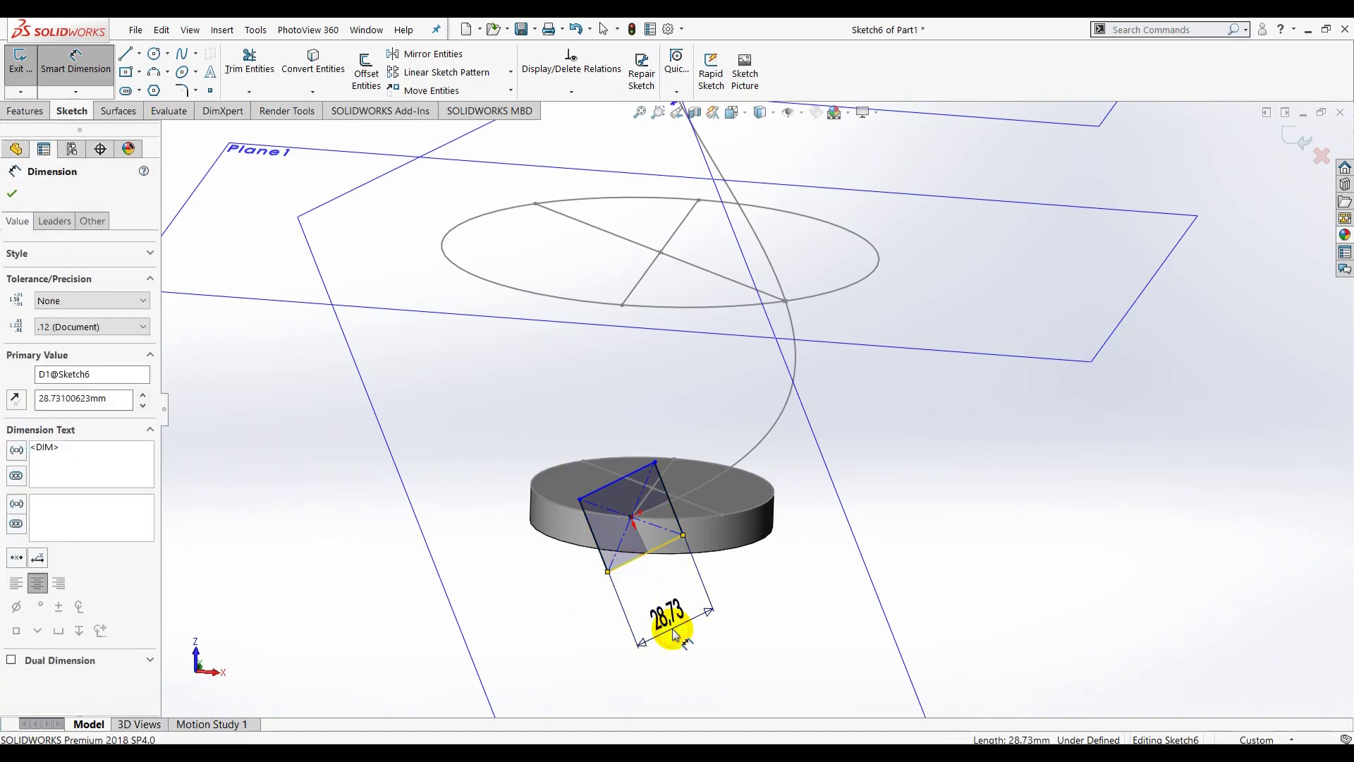
{"action": "key", "text": "Return"}
{"action": "key", "text": "Return"}
{"action": "left_click", "coordinate": [811, 628]}
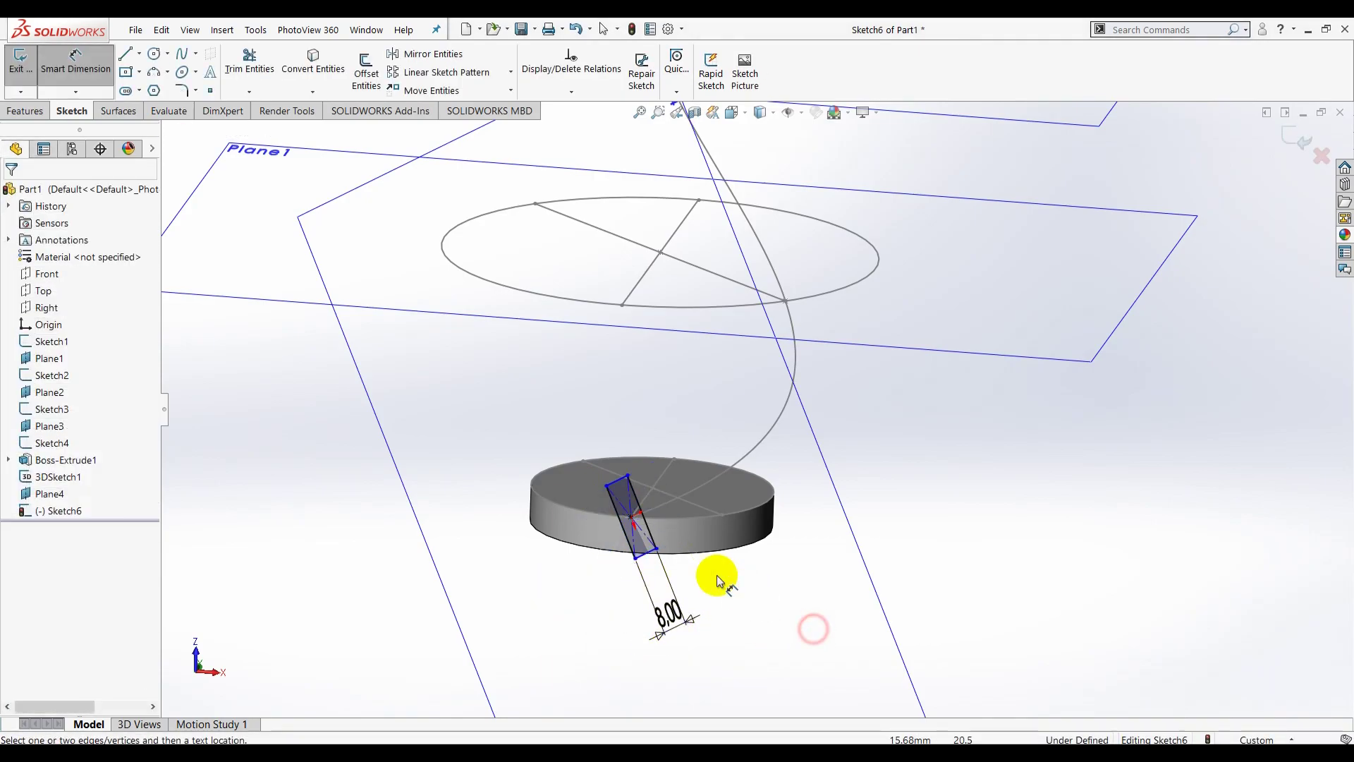
{"action": "scroll", "coordinate": [639, 537], "scroll_direction": "down", "scroll_amount": 3}
{"action": "scroll", "coordinate": [662, 531], "scroll_direction": "down", "scroll_amount": 2}
{"action": "key", "text": "Escape"}
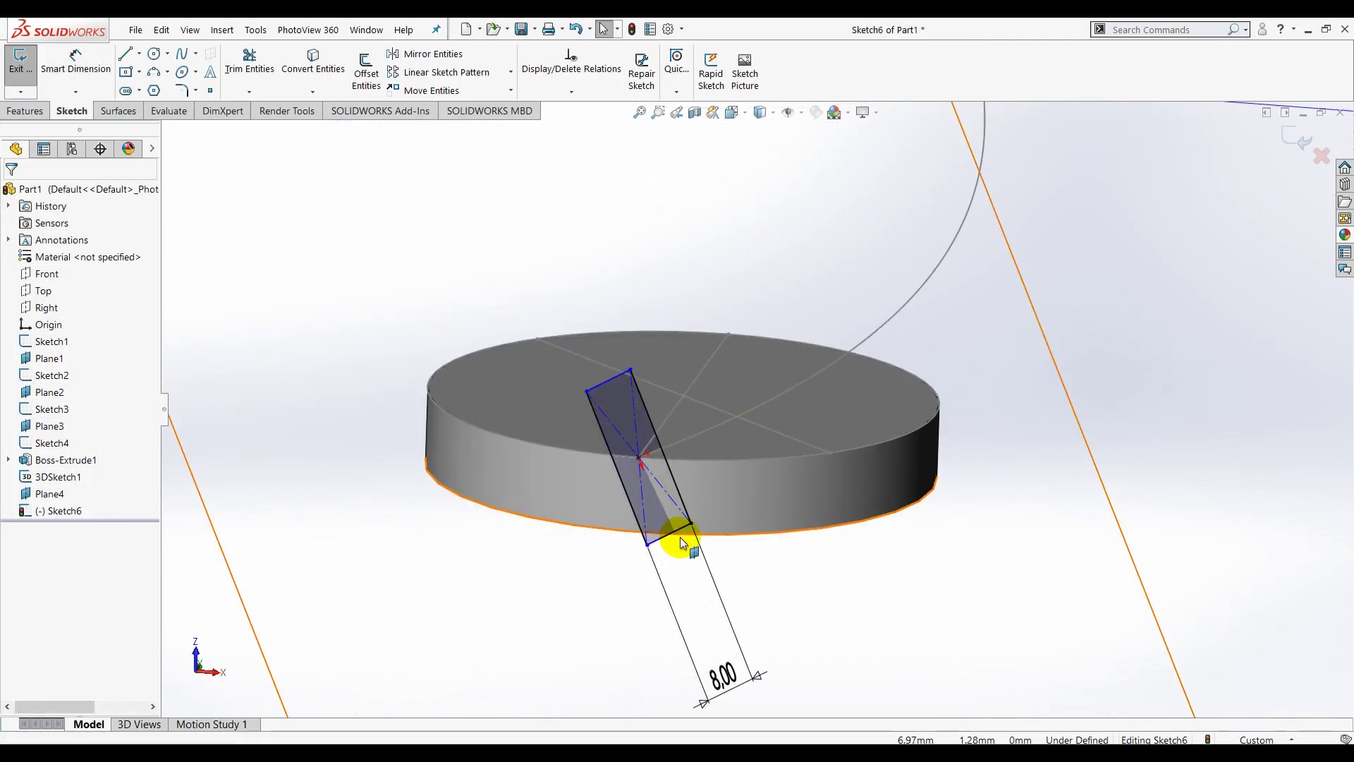
- Make the lower and side edges equal, fully defining the 8 mm square, and exit Sketch6
{"action": "left_click", "coordinate": [683, 528]}
{"action": "left_click", "coordinate": [684, 502], "text": "ctrl"}
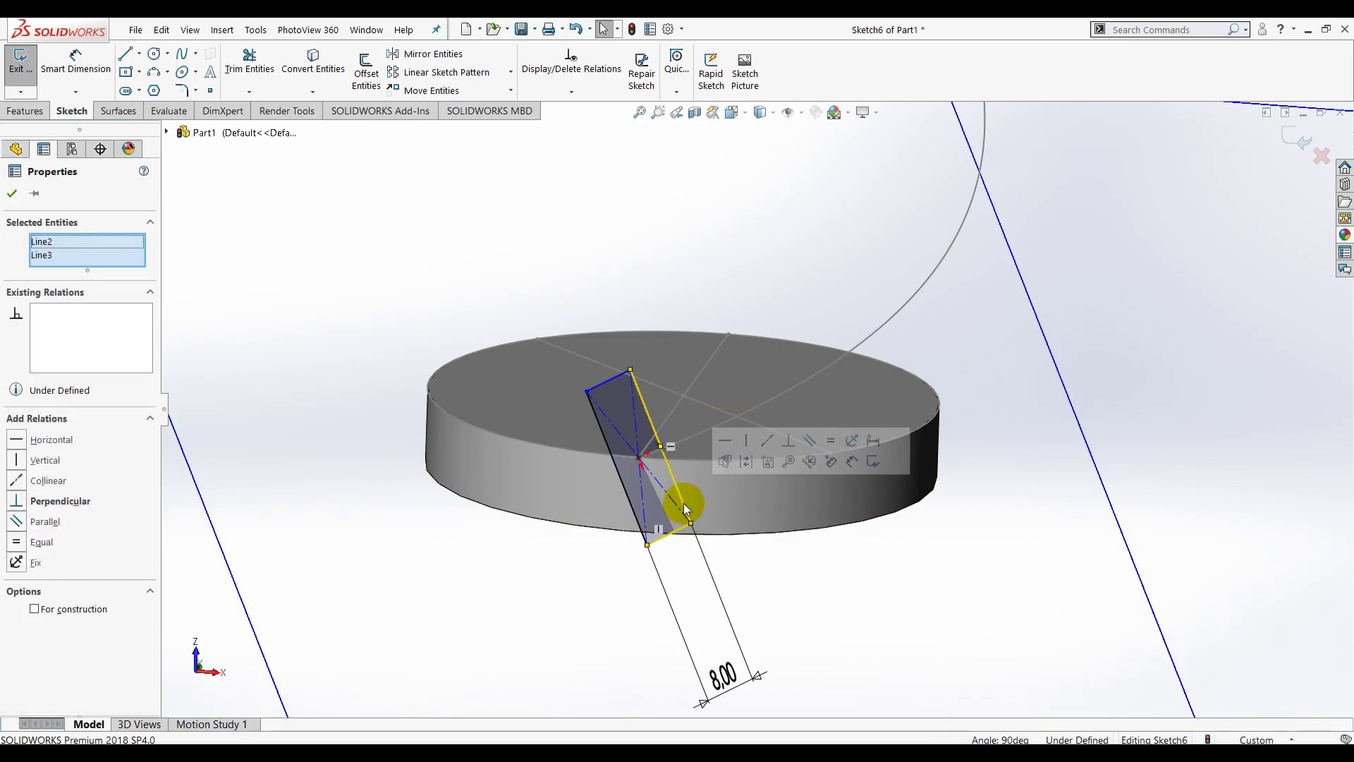
{"action": "left_click", "coordinate": [830, 440]}
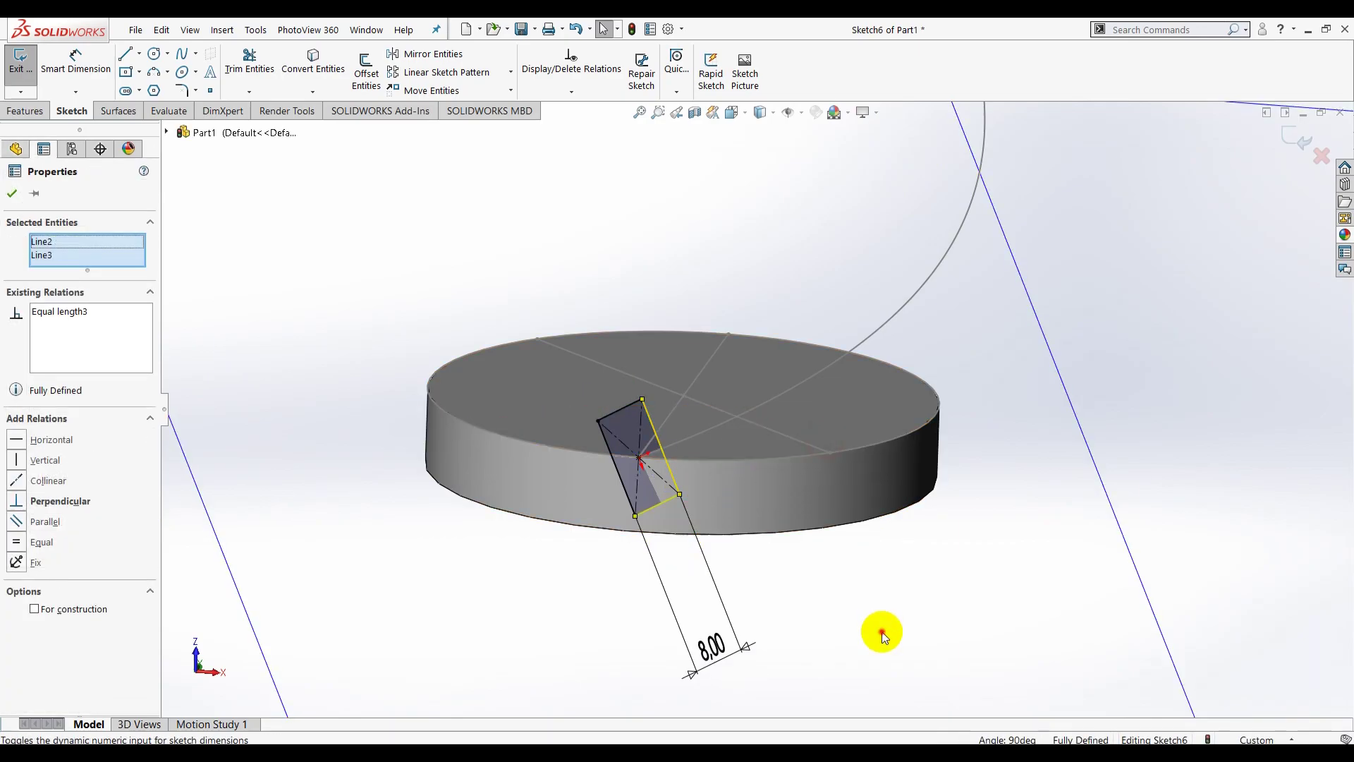
{"action": "left_click", "coordinate": [882, 632]}
{"action": "scroll", "coordinate": [881, 632], "scroll_direction": "up", "scroll_amount": 3}
{"action": "scroll", "coordinate": [881, 632], "scroll_direction": "up", "scroll_amount": 2}
{"action": "scroll", "coordinate": [938, 342], "scroll_direction": "down", "scroll_amount": 2}
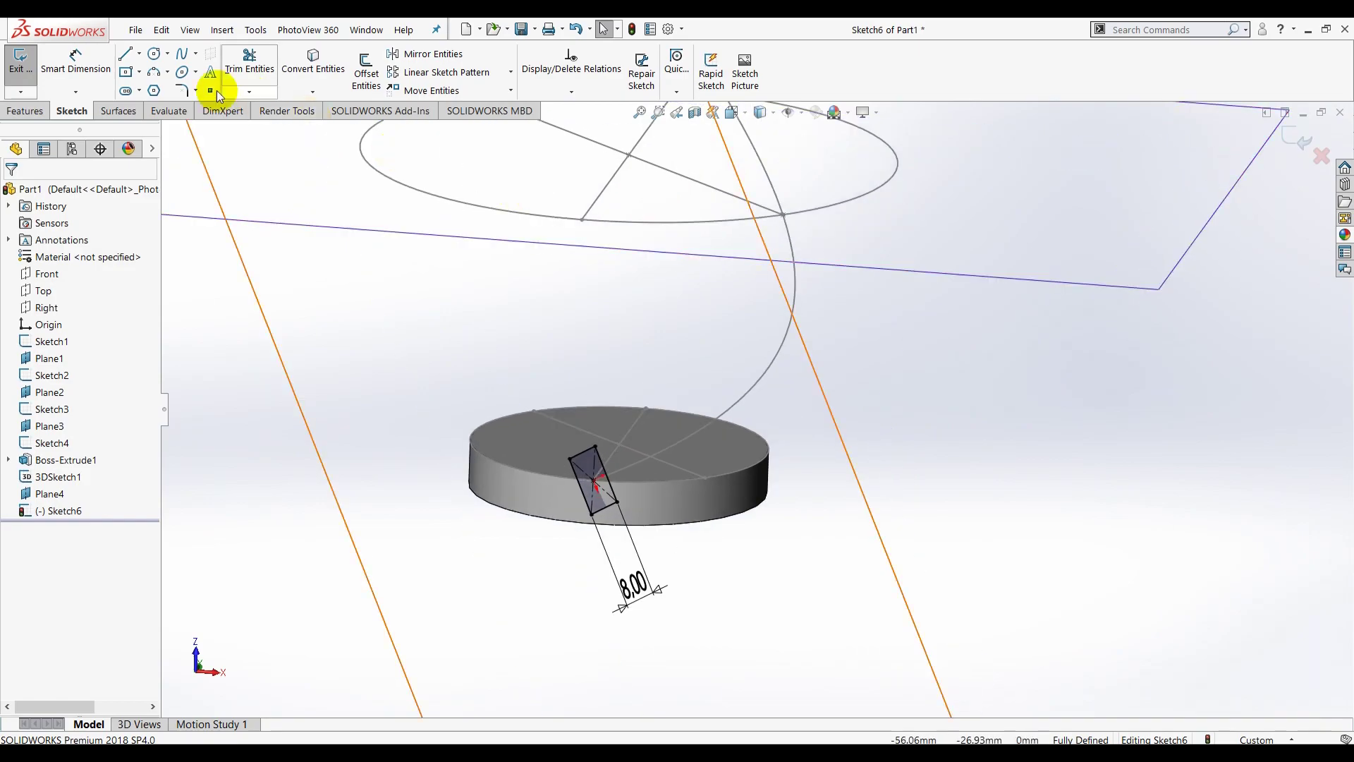
{"action": "left_click", "coordinate": [1289, 138]}
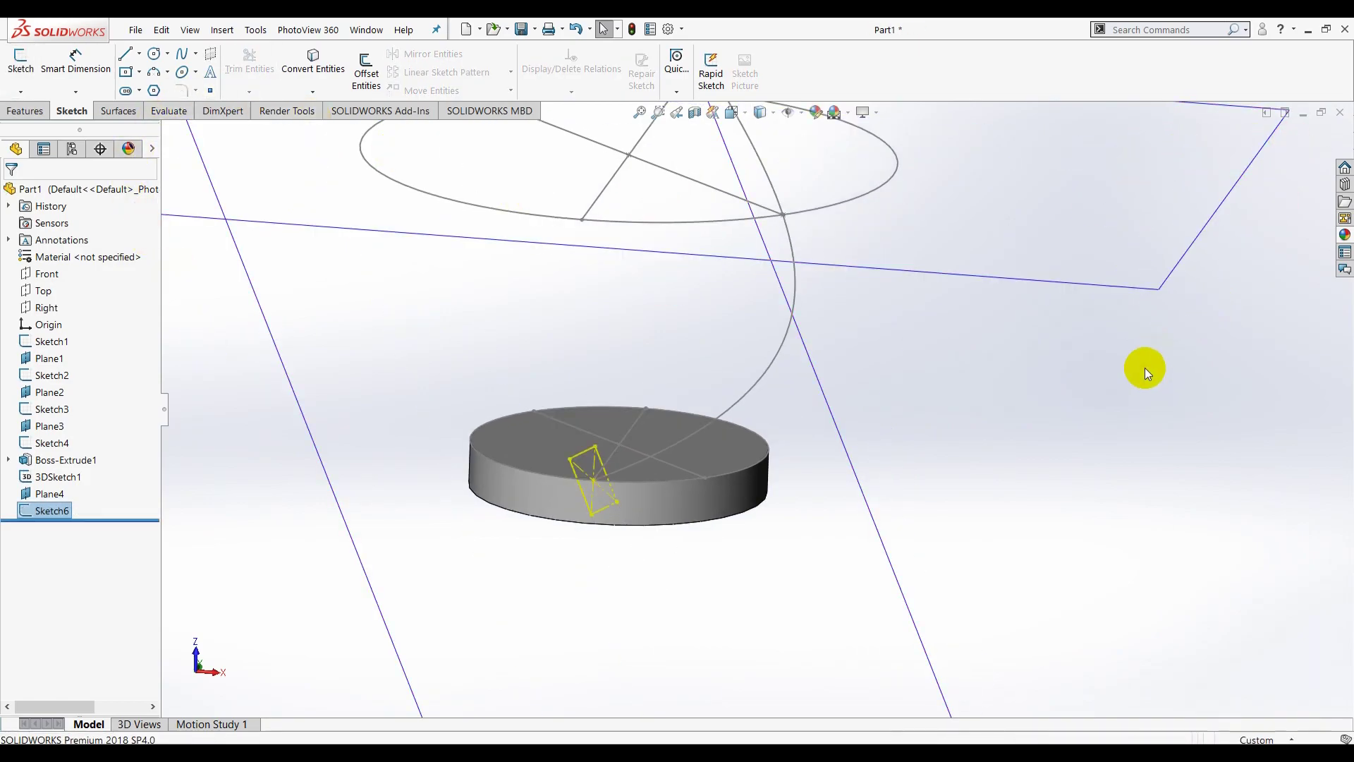
- Sweep the Sketch6 square profile along the 3DSketch1 spline path to create Sweep1
{"action": "left_click", "coordinate": [31, 111]}
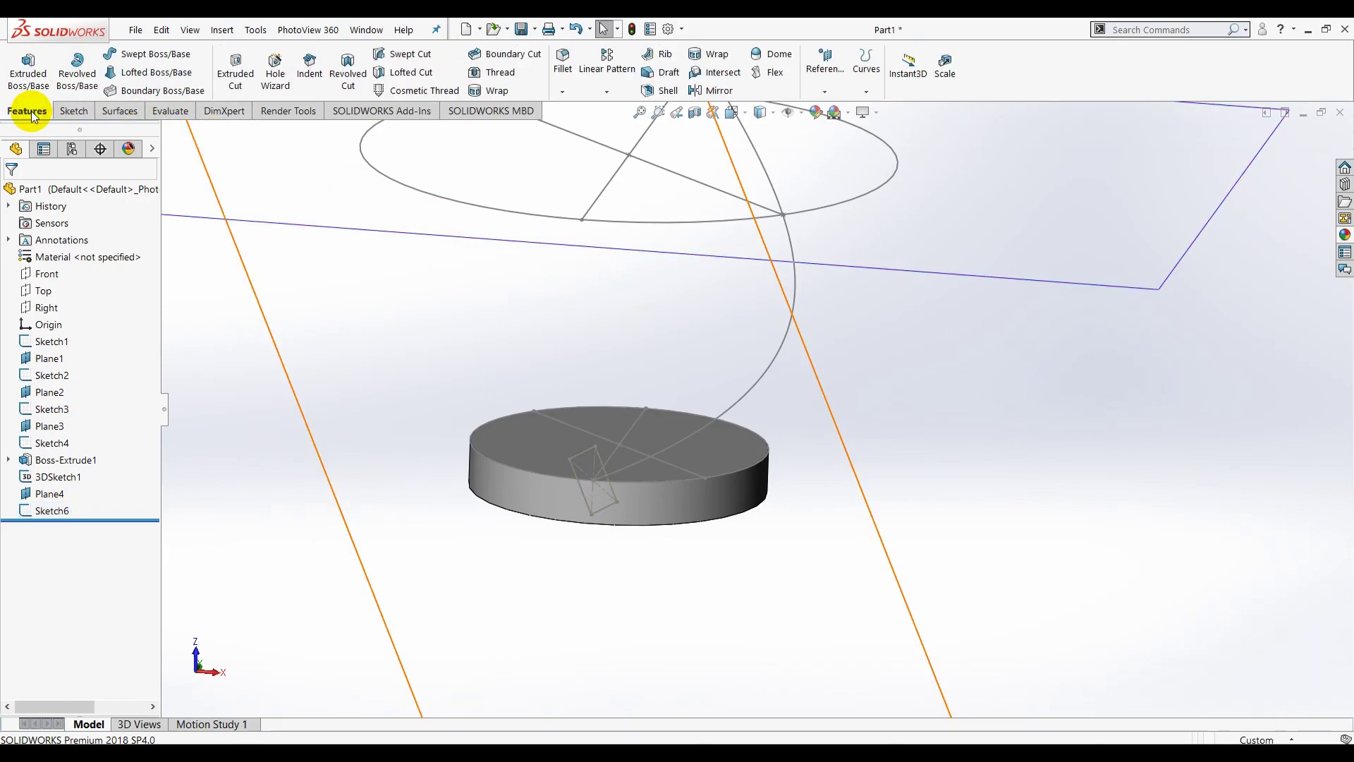
{"action": "left_click", "coordinate": [132, 53]}
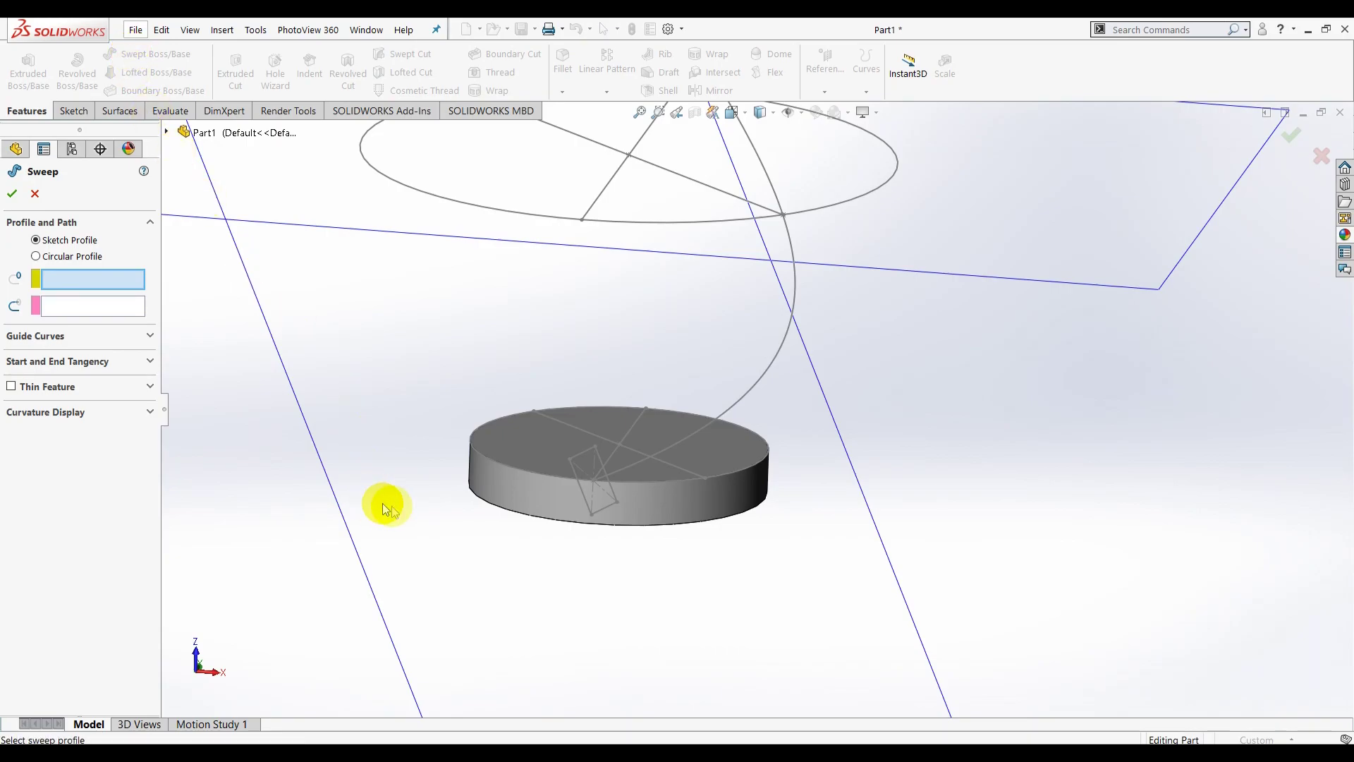
{"action": "left_click", "coordinate": [588, 502]}
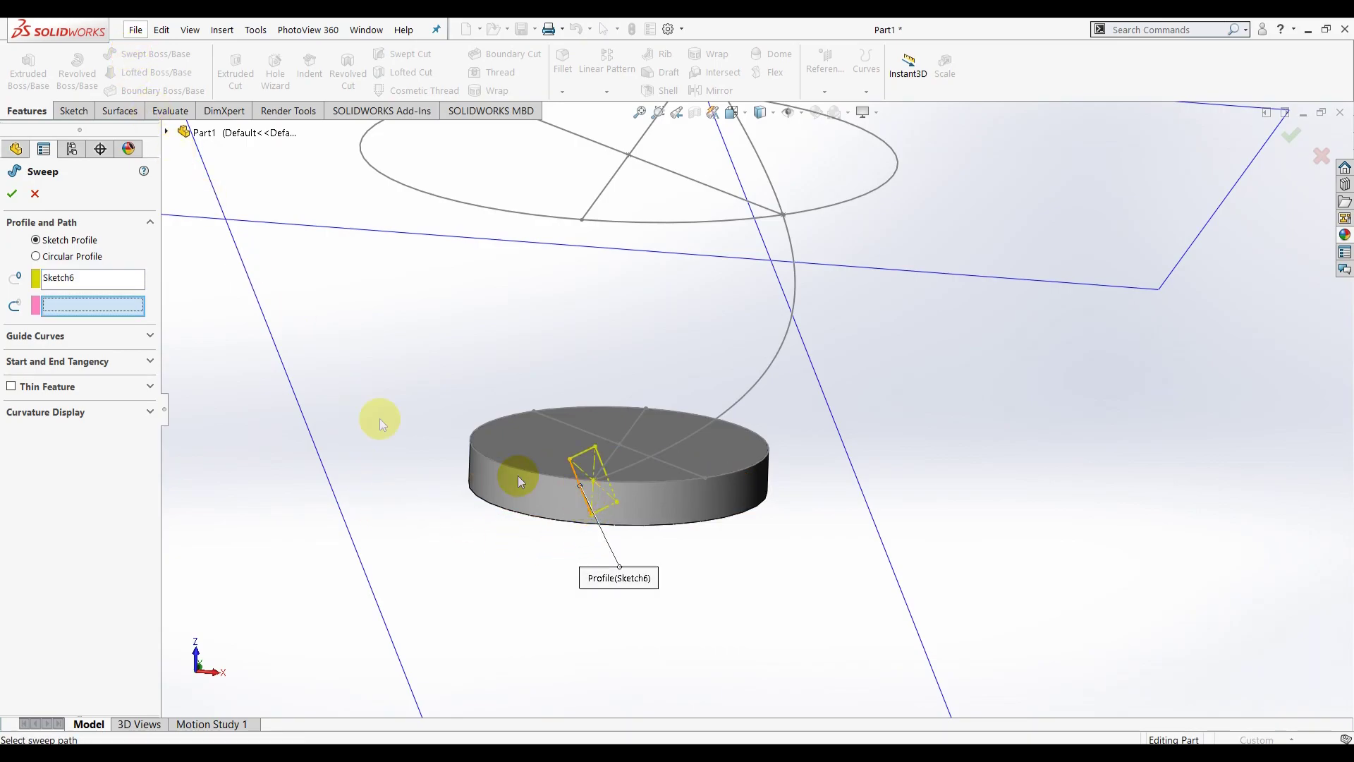
{"action": "left_click", "coordinate": [744, 402]}
{"action": "left_click", "coordinate": [13, 195]}
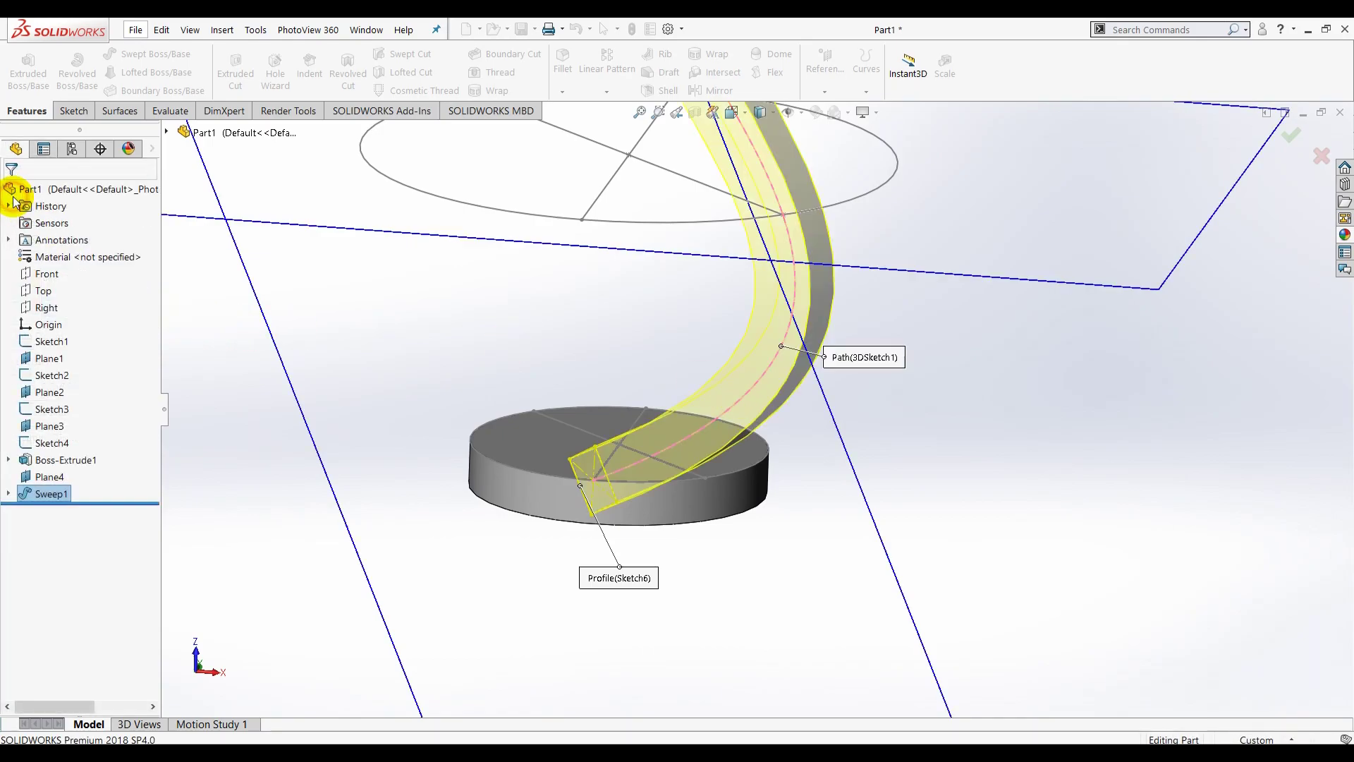
{"action": "key", "text": "f"}
{"action": "middle_click_drag", "start_coordinate": [792, 327], "coordinate": [774, 330]}
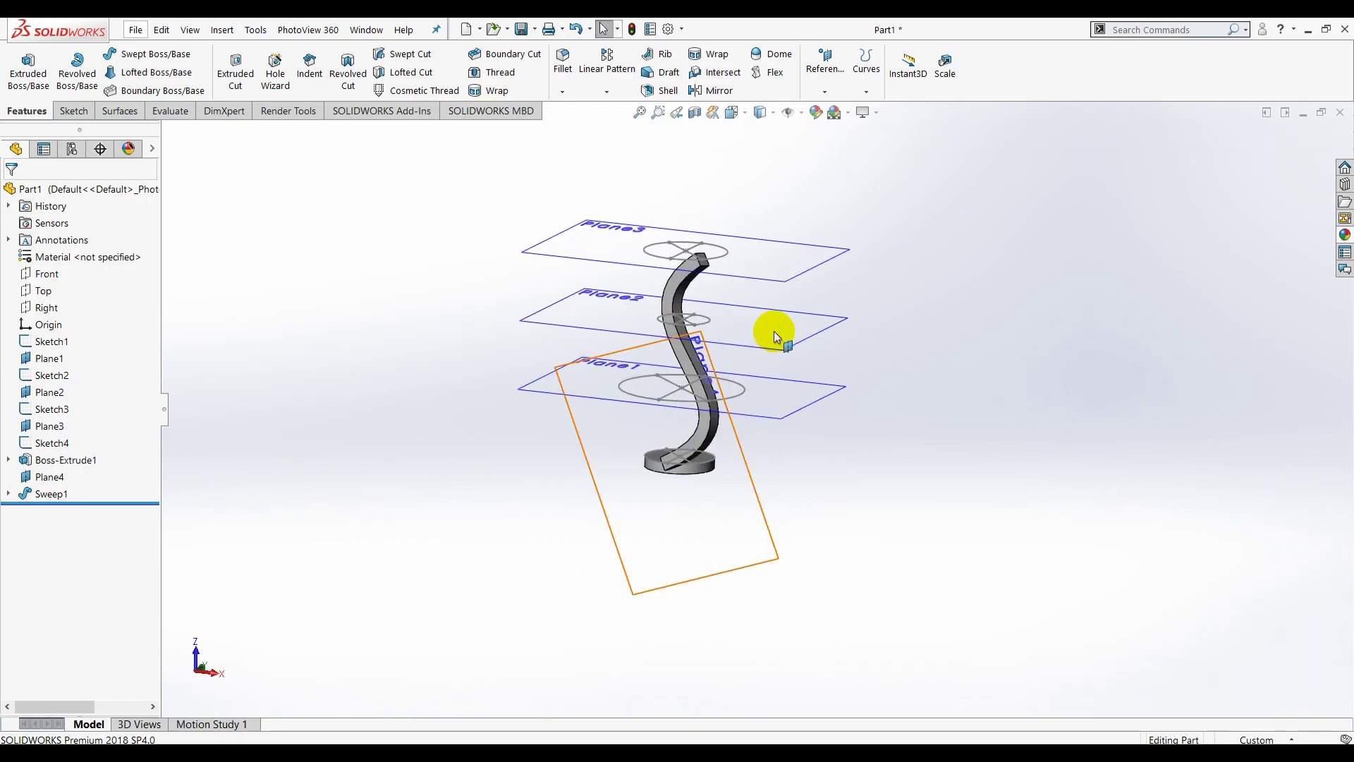
- Create Axis1 through the disc's centre point, perpendicular to its top face, and select it
{"action": "mouse_move", "coordinate": [773, 330]}
{"action": "middle_mouse_down"}
{"action": "mouse_move", "coordinate": [862, 366]}
{"action": "mouse_move", "coordinate": [861, 483]}
{"action": "middle_mouse_up"}
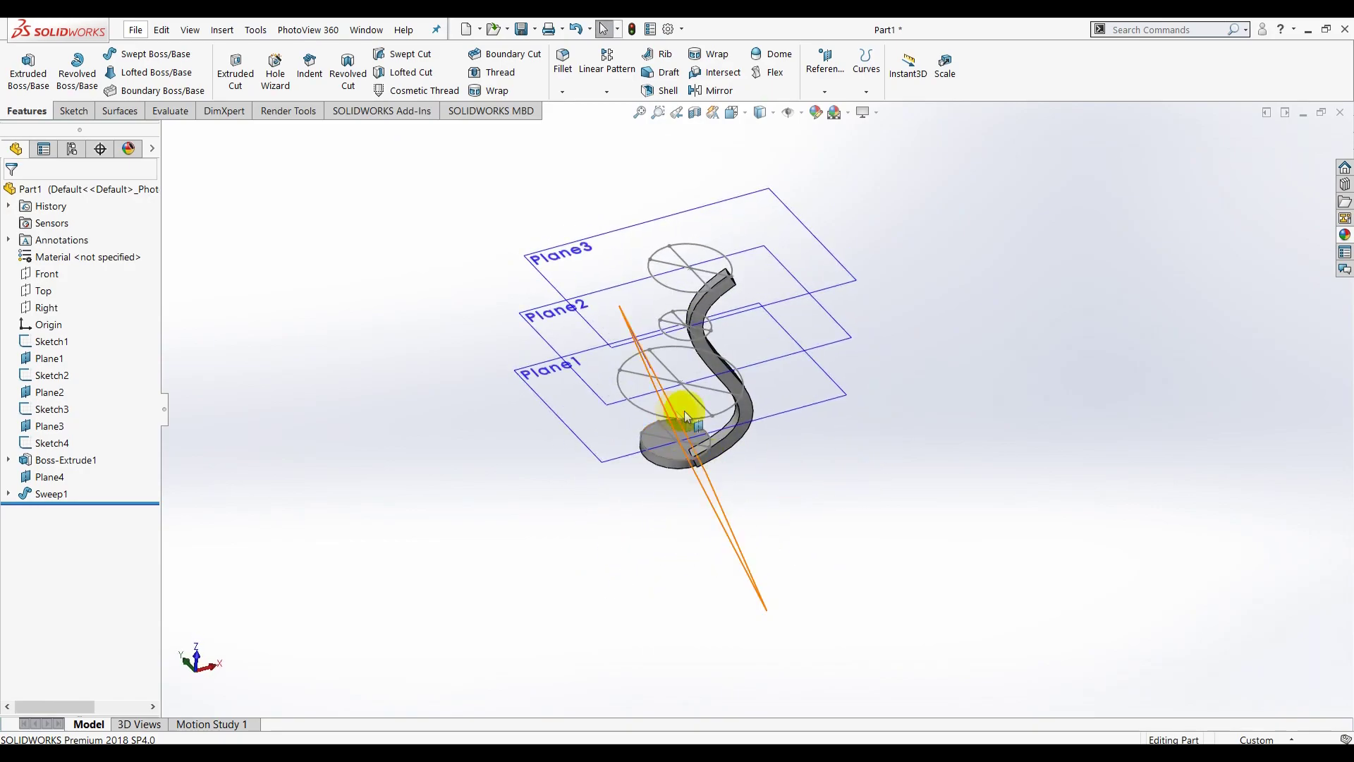
{"action": "scroll", "coordinate": [682, 409], "scroll_direction": "down", "scroll_amount": 3}
{"action": "scroll", "coordinate": [719, 384], "scroll_direction": "down", "scroll_amount": 2}
{"action": "scroll", "coordinate": [759, 450], "scroll_direction": "down", "scroll_amount": 1}
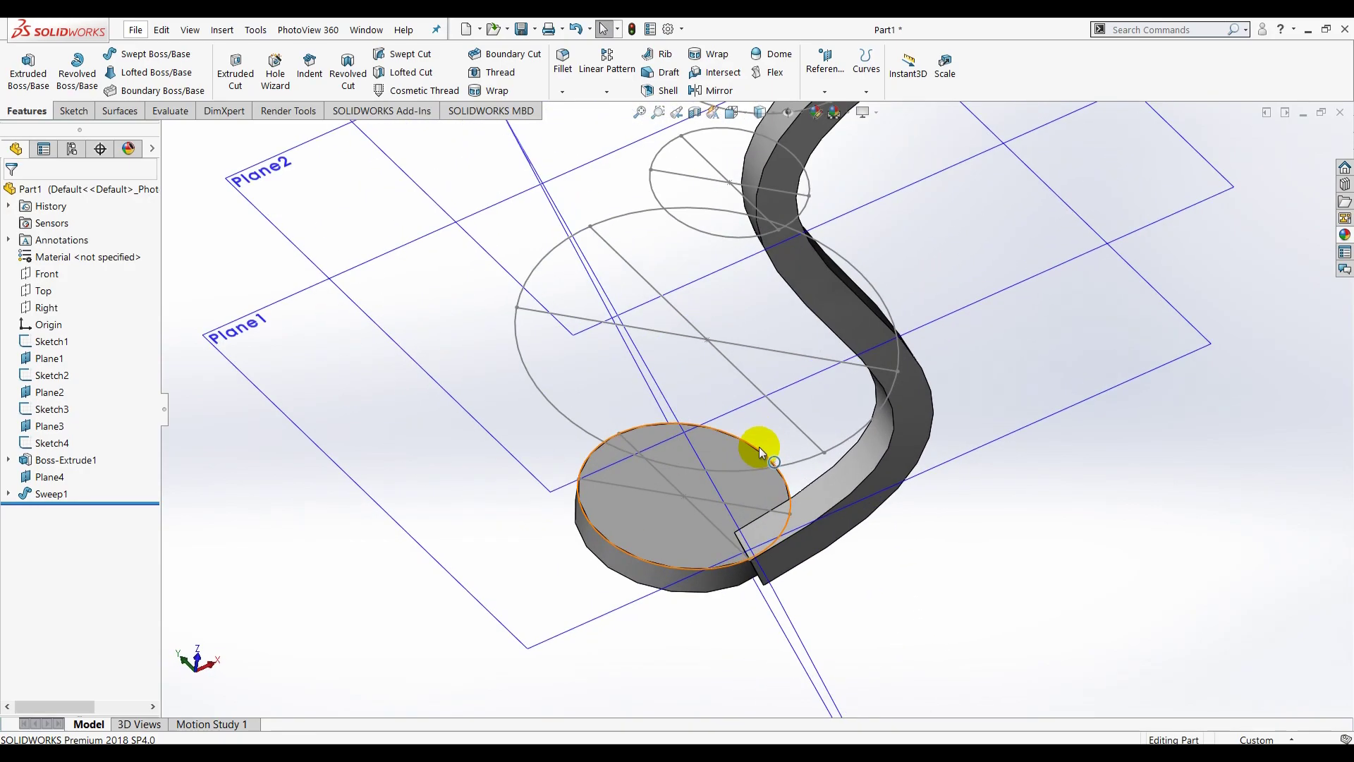
{"action": "left_click", "coordinate": [816, 95]}
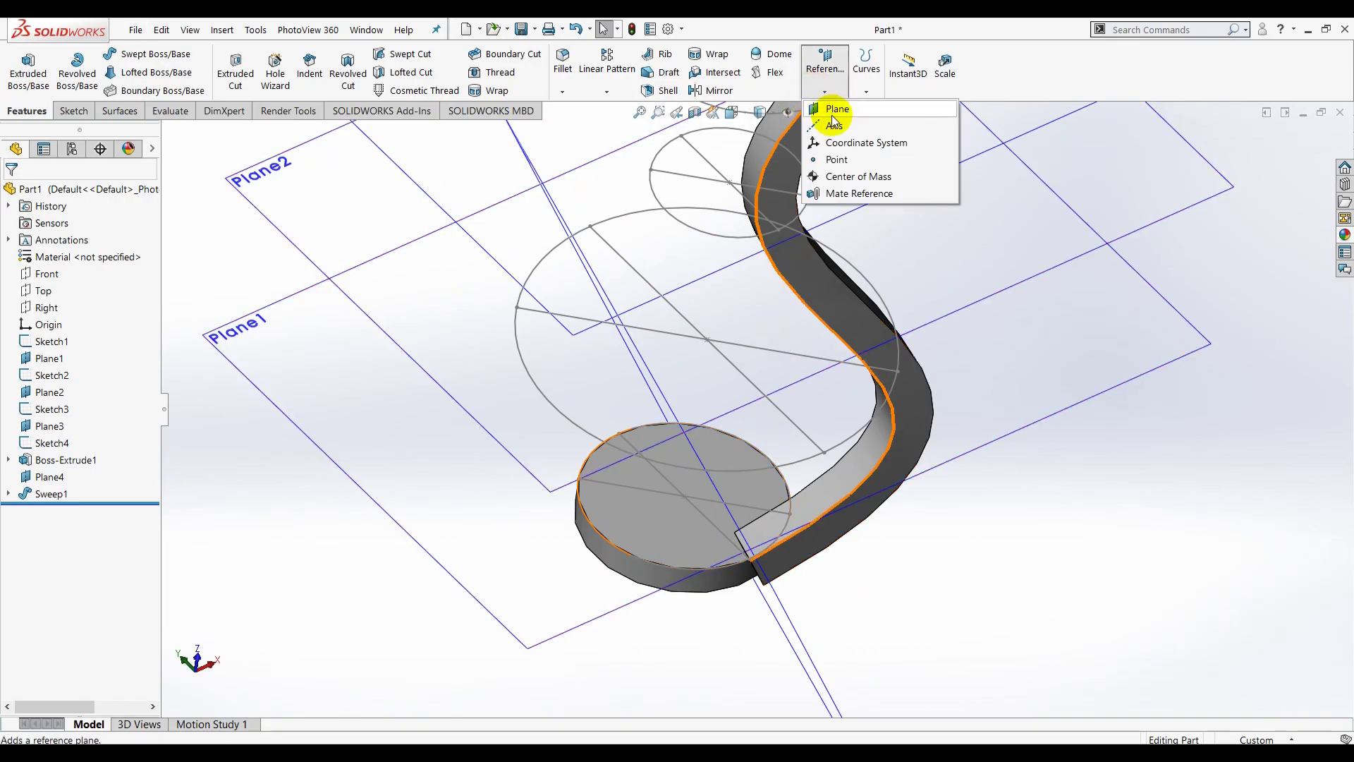
{"action": "left_click", "coordinate": [828, 128]}
{"action": "left_click", "coordinate": [680, 523]}
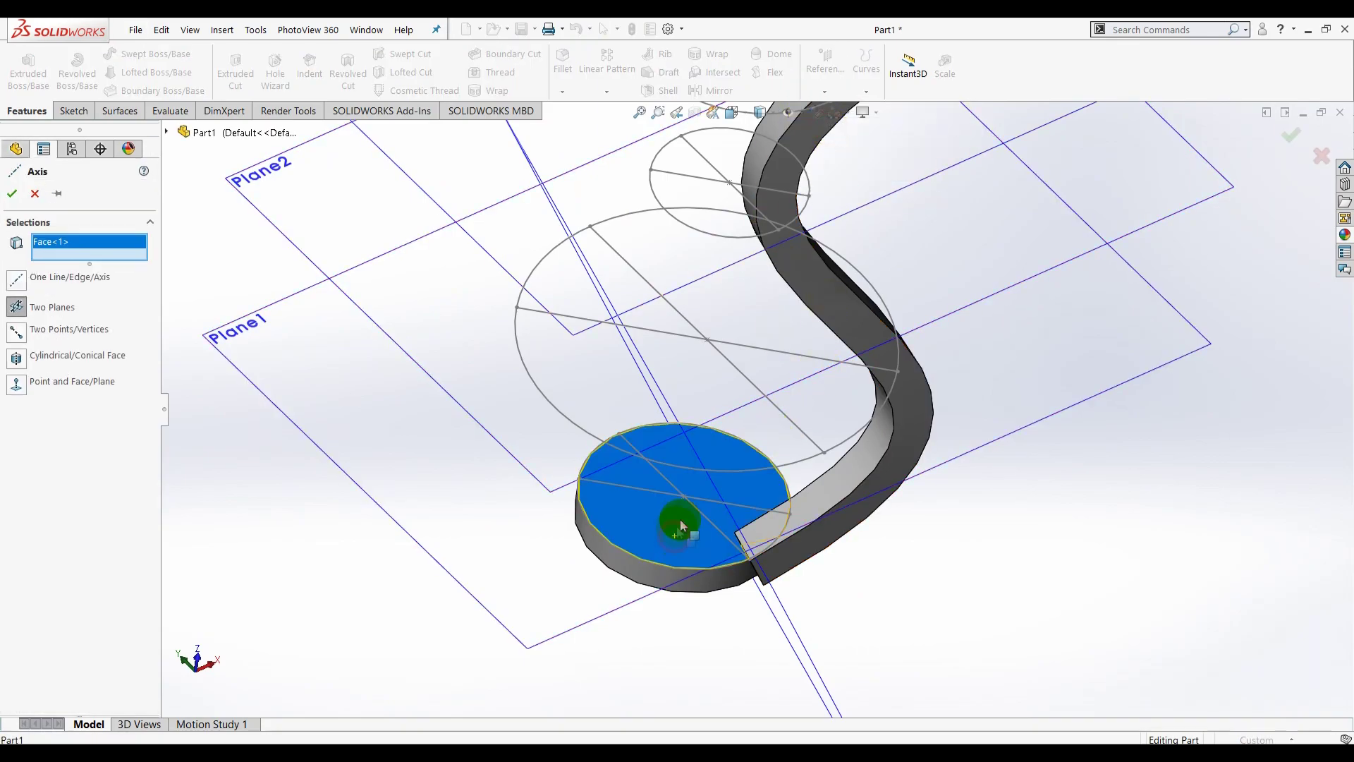
{"action": "left_click", "coordinate": [684, 497]}
{"action": "left_click", "coordinate": [12, 192]}
{"action": "scroll", "coordinate": [310, 557], "scroll_direction": "up", "scroll_amount": 3}
{"action": "mouse_move", "coordinate": [364, 553]}
{"action": "middle_mouse_down"}
{"action": "mouse_move", "coordinate": [855, 524]}
{"action": "mouse_move", "coordinate": [961, 413]}
{"action": "middle_mouse_up"}
{"action": "scroll", "coordinate": [961, 412], "scroll_direction": "down", "scroll_amount": 2}
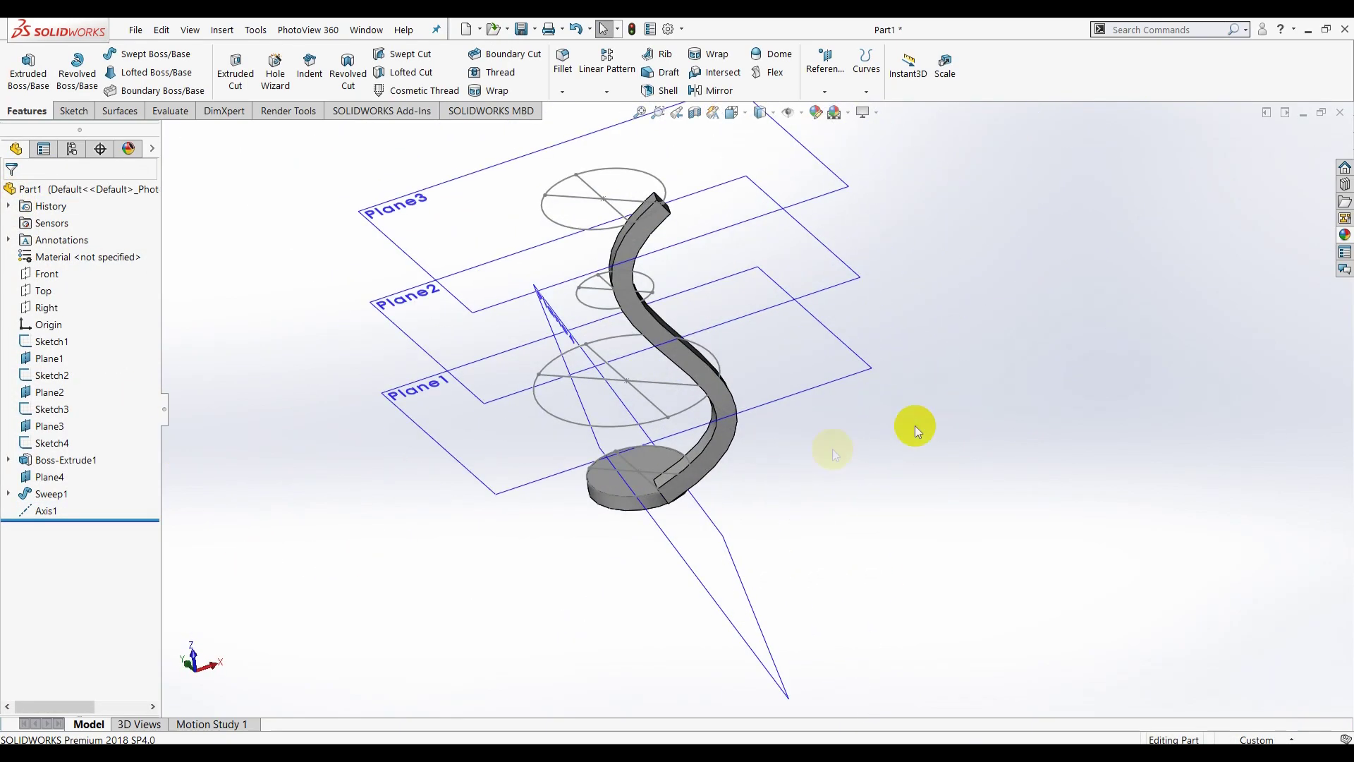
{"action": "left_click", "coordinate": [46, 513]}
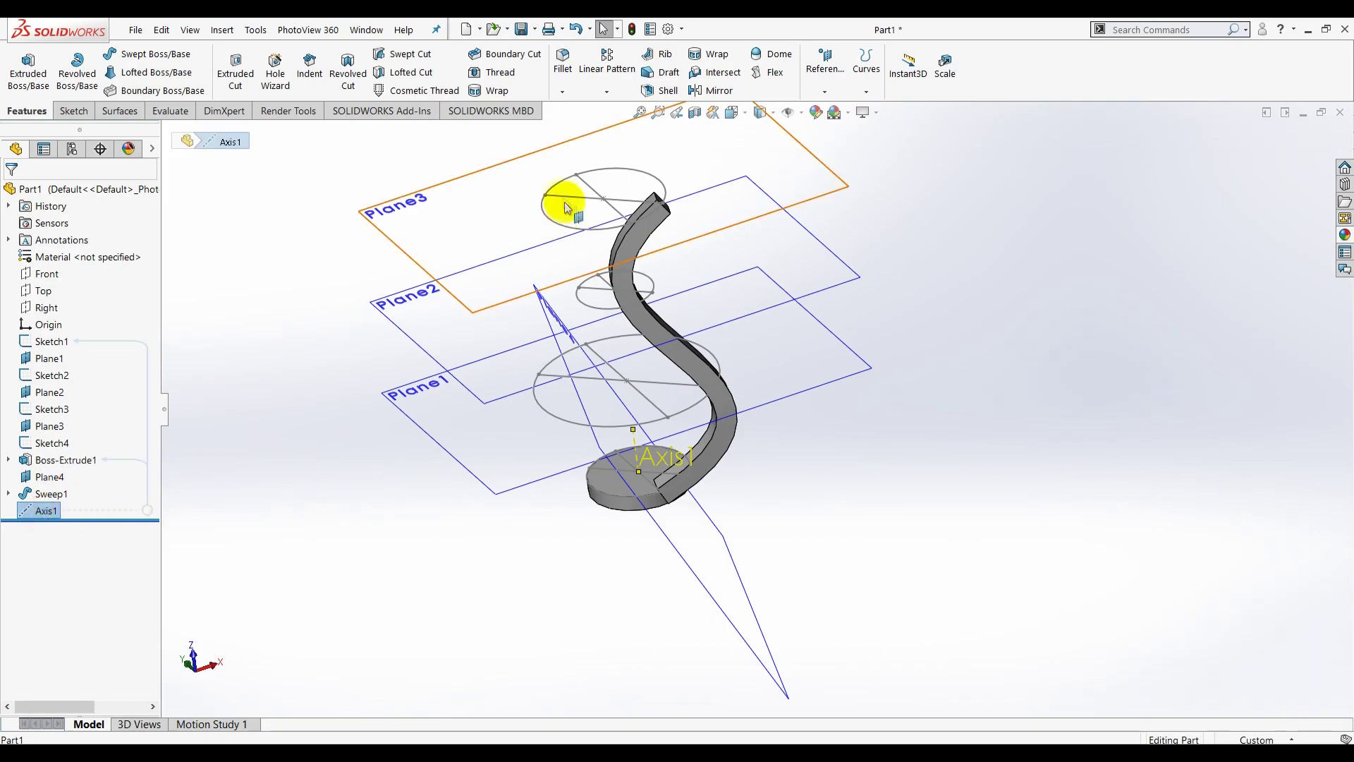
- Circular-pattern Sweep1 around Axis1: 45 instances over 360°
{"action": "left_click", "coordinate": [608, 92]}
{"action": "left_click", "coordinate": [613, 126]}
{"action": "middle_click_drag", "start_coordinate": [816, 475], "coordinate": [873, 487]}
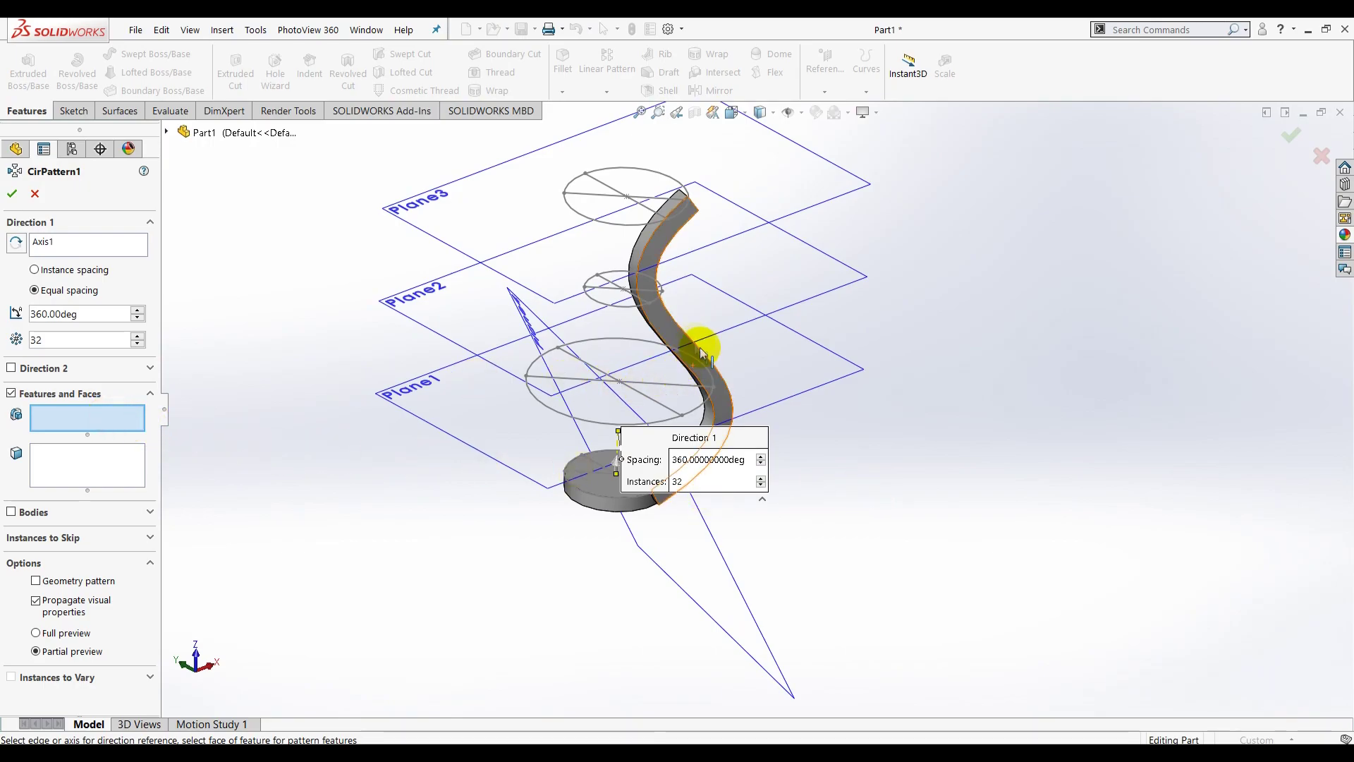
{"action": "left_click", "coordinate": [672, 342]}
{"action": "type", "text": "45"}
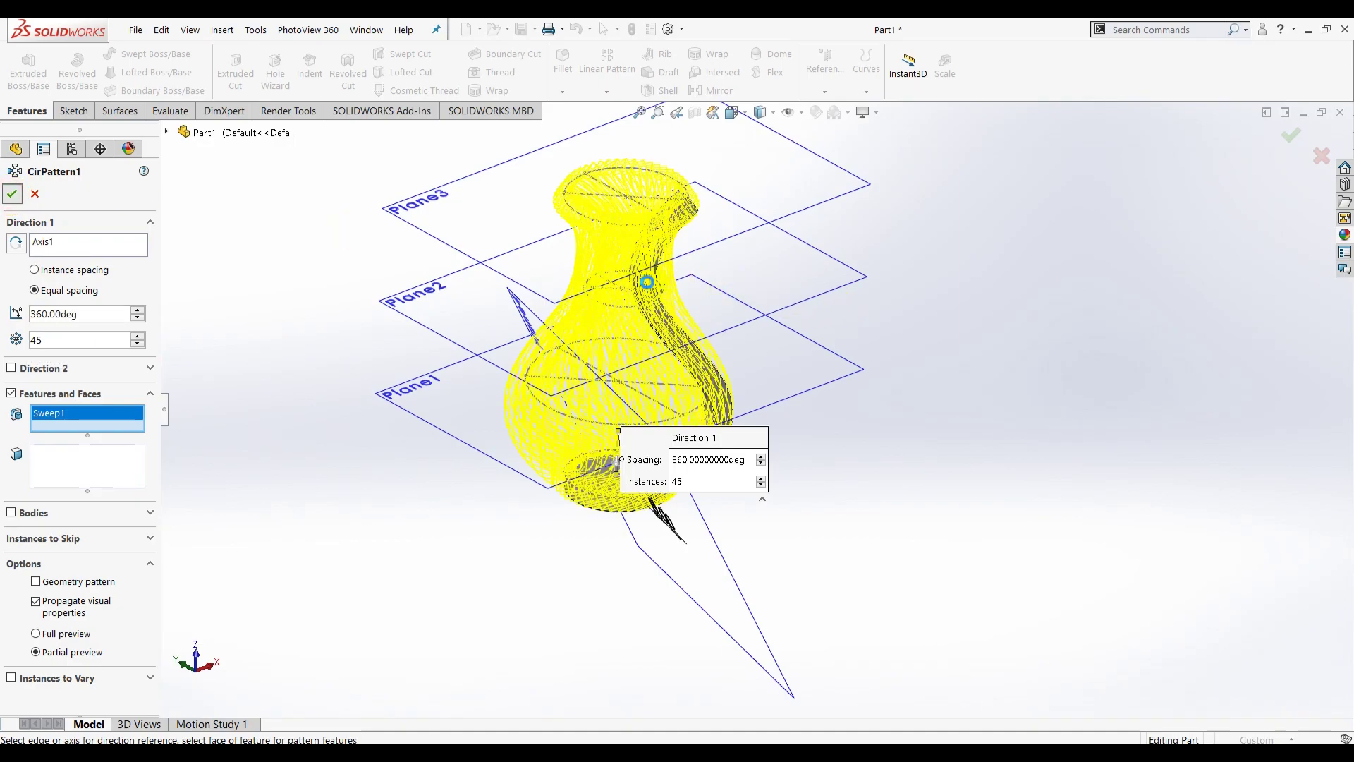
{"action": "key", "text": "Return"}
{"action": "scroll", "coordinate": [883, 417], "scroll_direction": "up", "scroll_amount": 3}
{"action": "scroll", "coordinate": [877, 459], "scroll_direction": "down", "scroll_amount": 3}
{"action": "mouse_move", "coordinate": [876, 459]}
{"action": "middle_mouse_down"}
{"action": "mouse_move", "coordinate": [783, 309]}
{"action": "mouse_move", "coordinate": [1015, 369]}
{"action": "mouse_move", "coordinate": [945, 371]}
{"action": "mouse_move", "coordinate": [786, 423]}
{"action": "mouse_move", "coordinate": [756, 478]}
{"action": "mouse_move", "coordinate": [846, 483]}
{"action": "mouse_move", "coordinate": [792, 447]}
{"action": "mouse_move", "coordinate": [754, 482]}
{"action": "mouse_move", "coordinate": [837, 484]}
{"action": "mouse_move", "coordinate": [687, 474]}
{"action": "middle_mouse_up"}
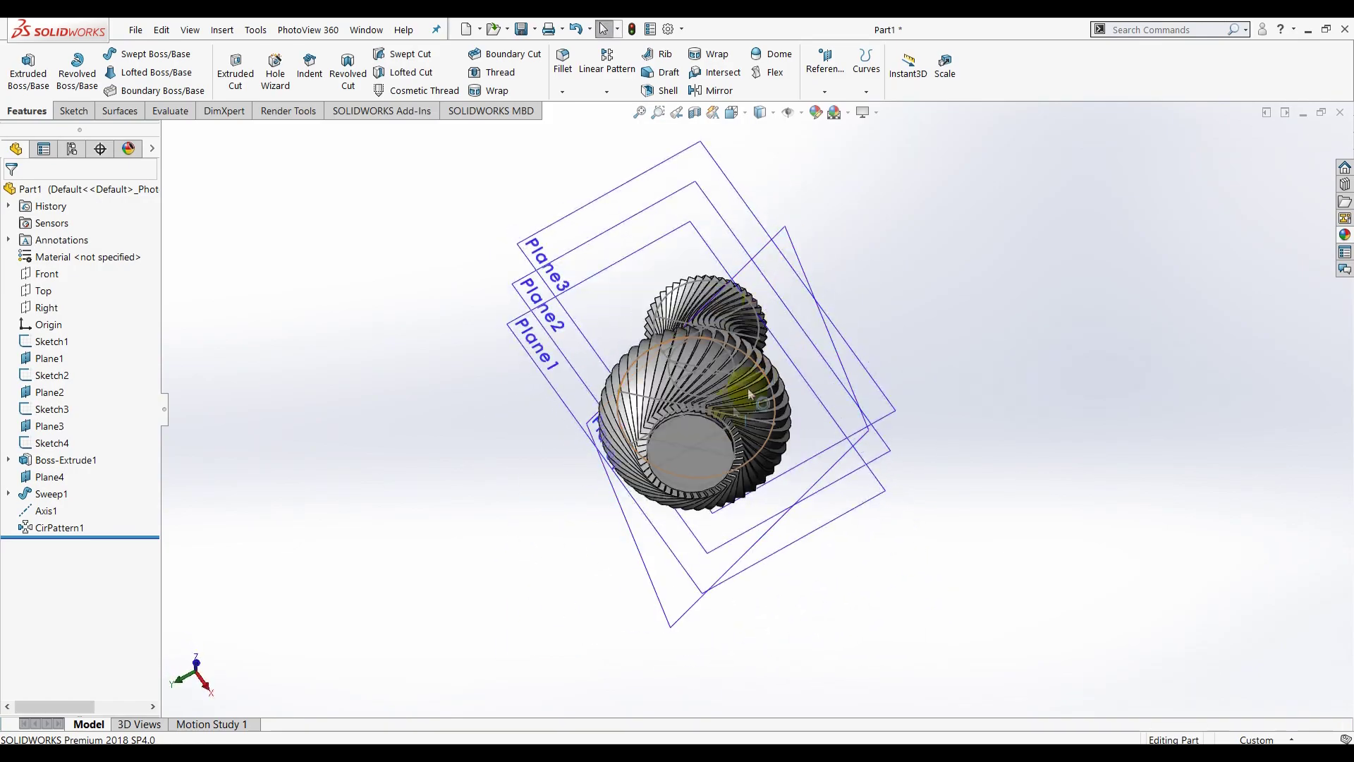
{"action": "left_click", "coordinate": [691, 468]}
- Sketch a 52 mm diameter circle centred on the origin on the vase's bottom face
{"action": "left_click", "coordinate": [73, 111]}
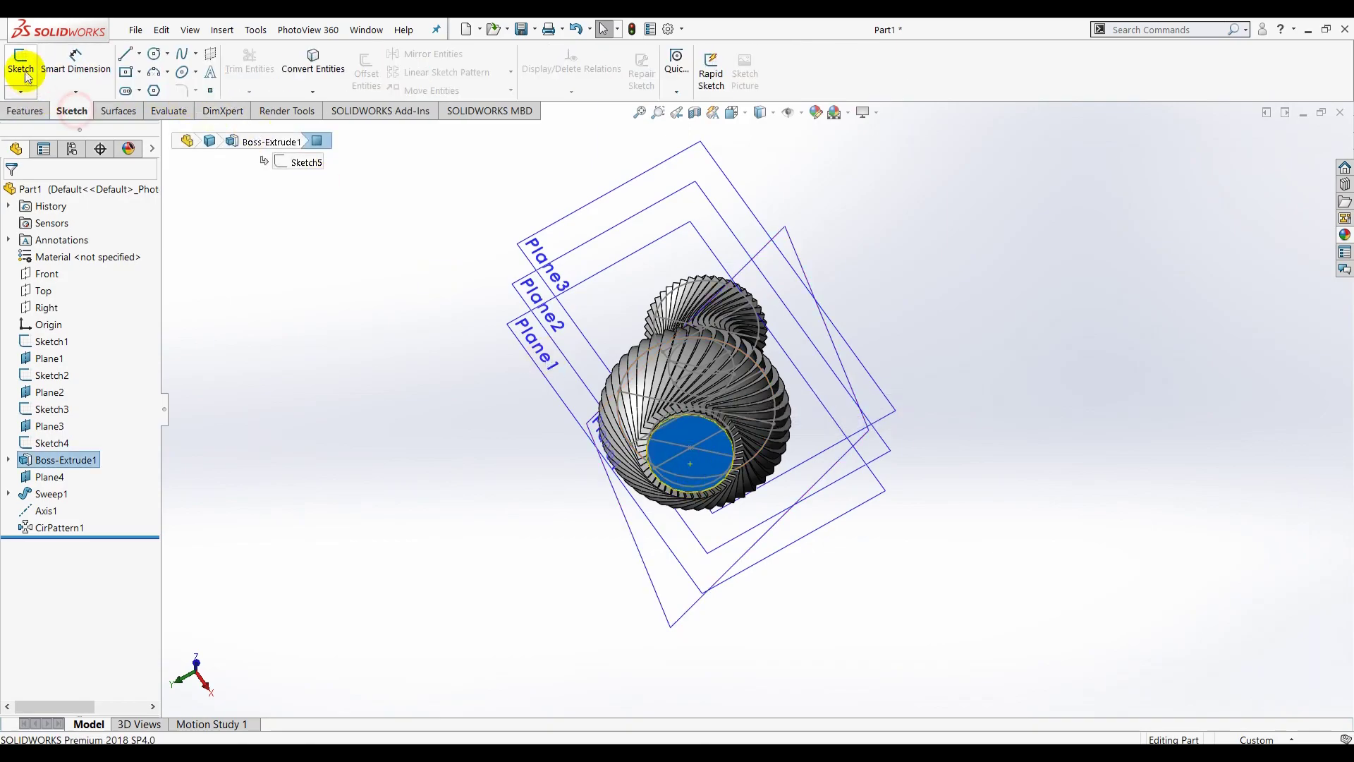
{"action": "left_click", "coordinate": [19, 62]}
{"action": "left_click", "coordinate": [156, 57]}
{"action": "scroll", "coordinate": [747, 465], "scroll_direction": "down", "scroll_amount": 5}
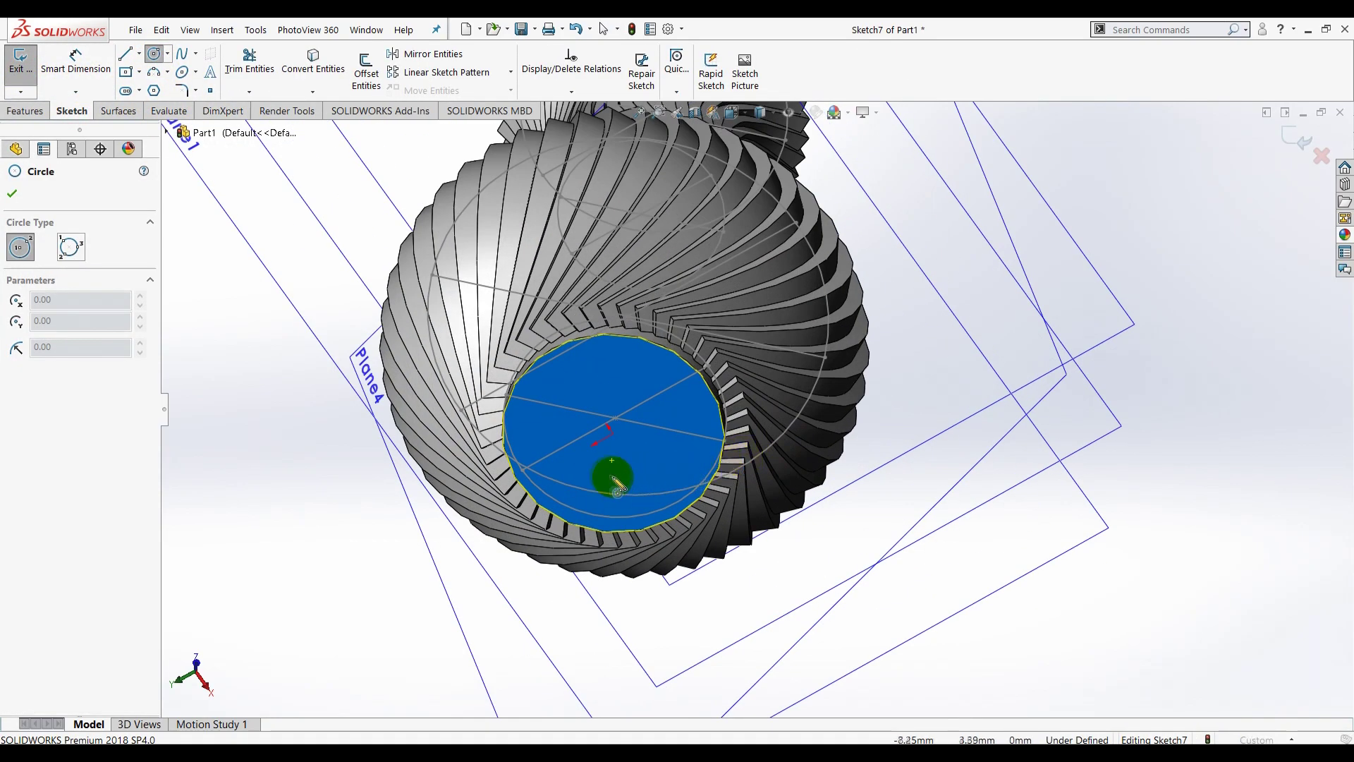
{"action": "left_click", "coordinate": [614, 433]}
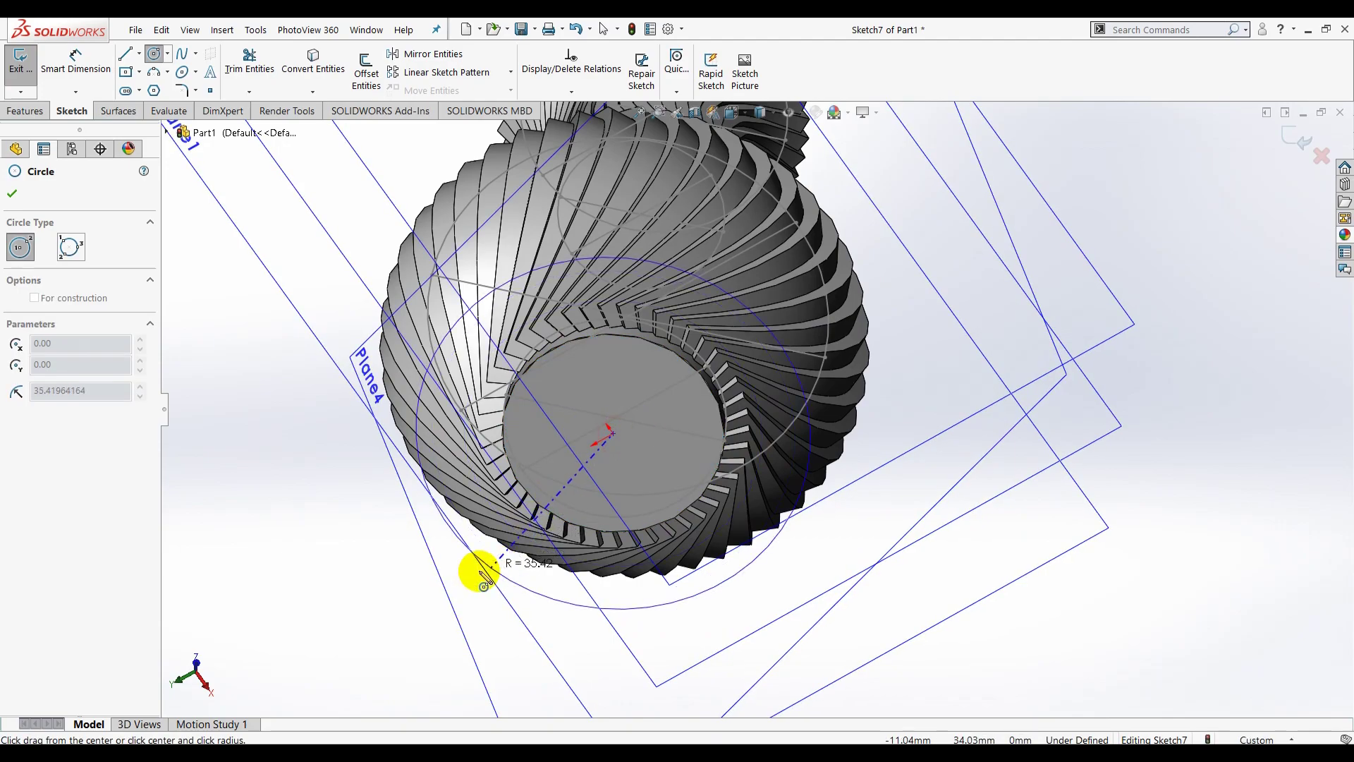
{"action": "left_click", "coordinate": [408, 630]}
{"action": "left_click", "coordinate": [76, 65]}
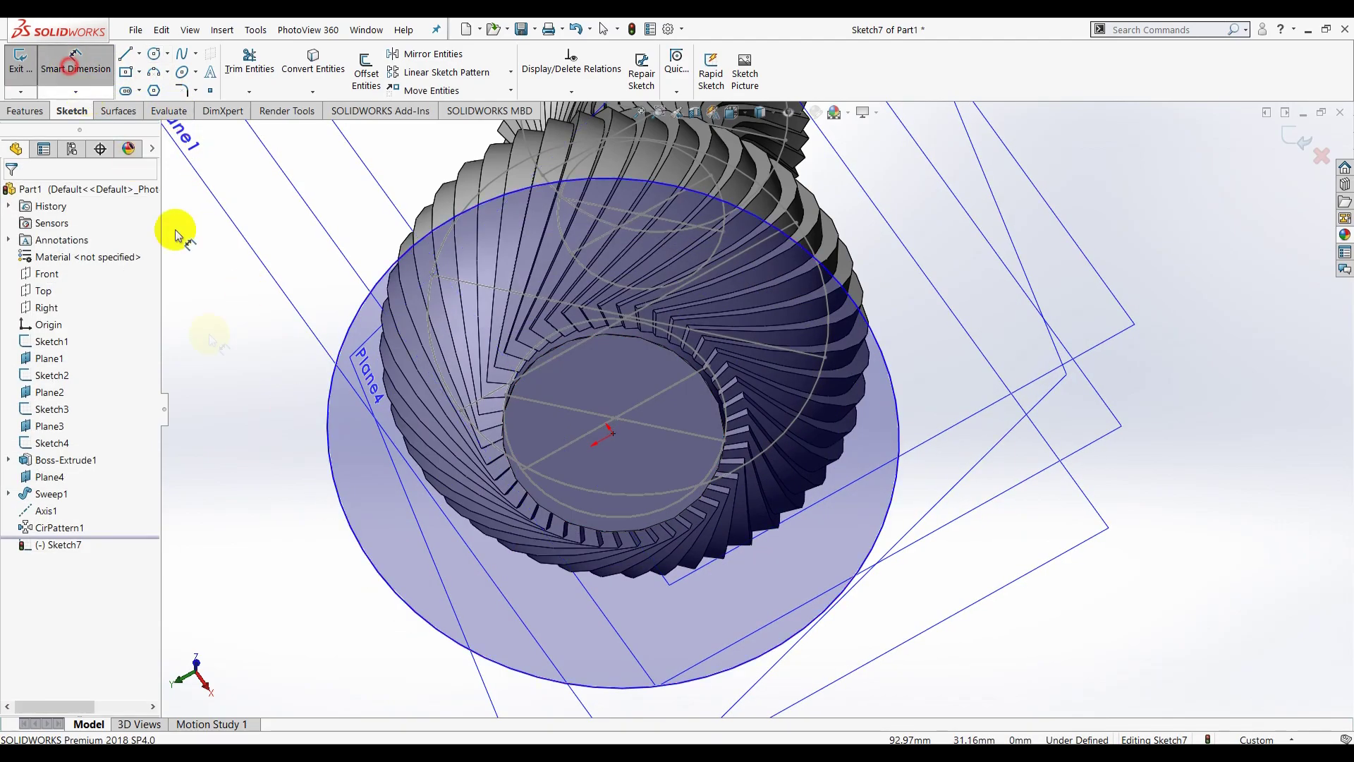
{"action": "left_click", "coordinate": [357, 546]}
{"action": "left_click", "coordinate": [296, 615]}
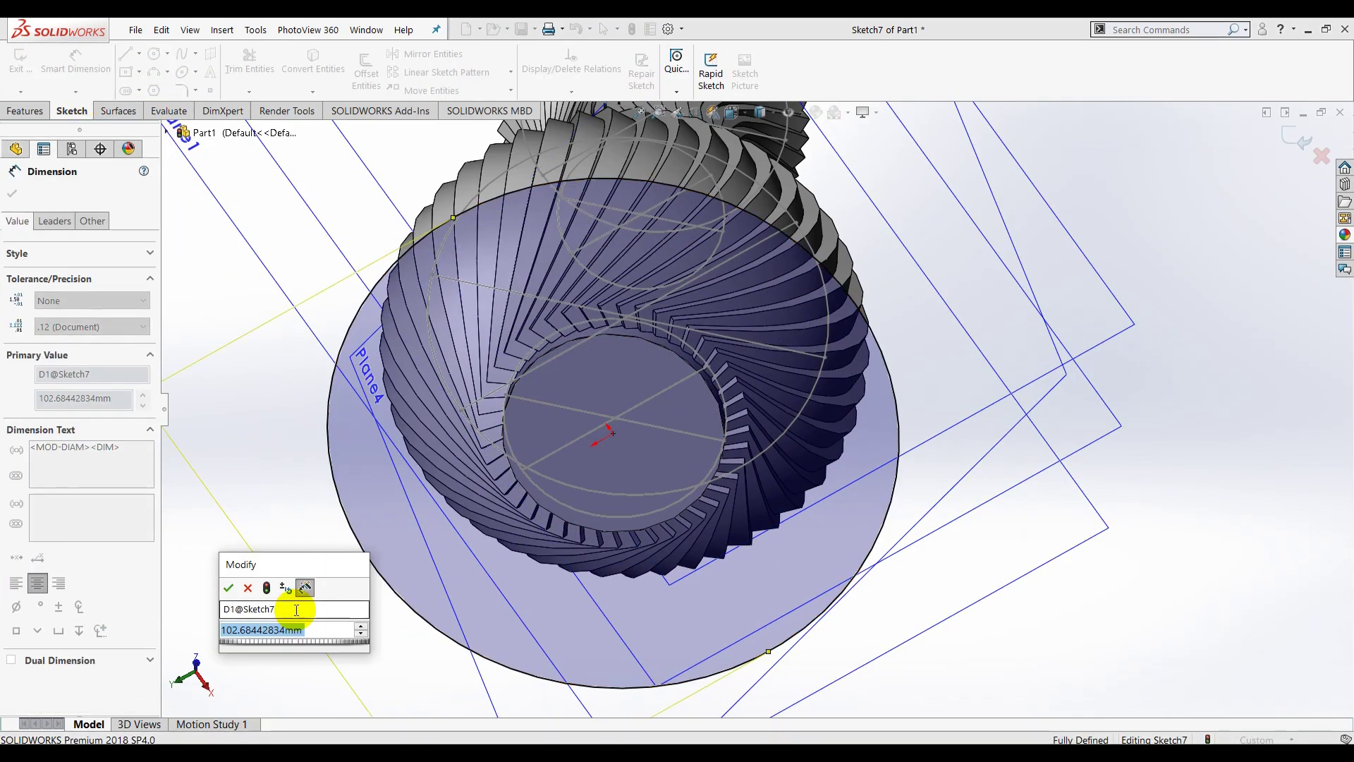
{"action": "type", "text": "52"}
{"action": "key", "text": "Return"}
- Extrude the circle 6 mm reversed with a 20° draft as Boss-Extrude2
{"action": "mouse_move", "coordinate": [967, 407]}
{"action": "middle_mouse_down"}
{"action": "mouse_move", "coordinate": [1036, 538]}
{"action": "mouse_move", "coordinate": [1022, 599]}
{"action": "middle_mouse_up"}
{"action": "left_click", "coordinate": [24, 111]}
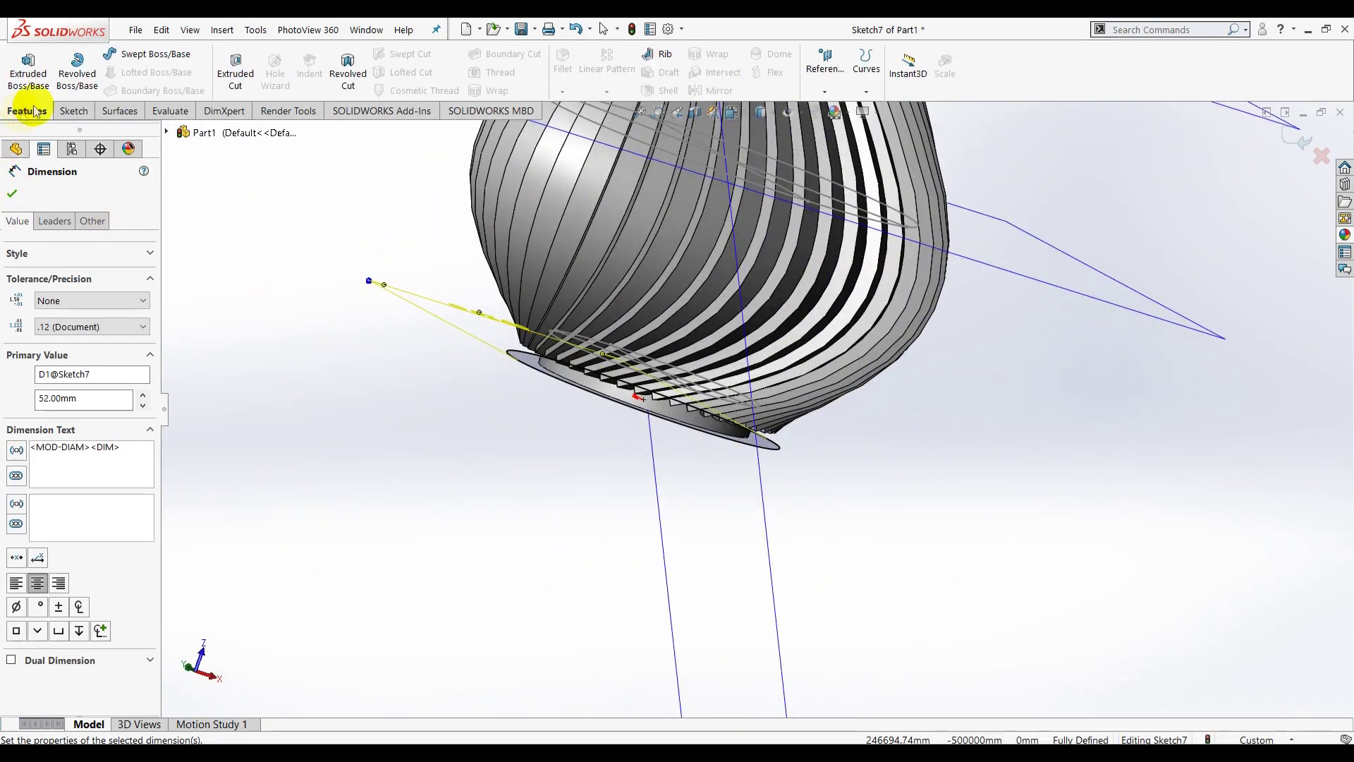
{"action": "left_click", "coordinate": [28, 67]}
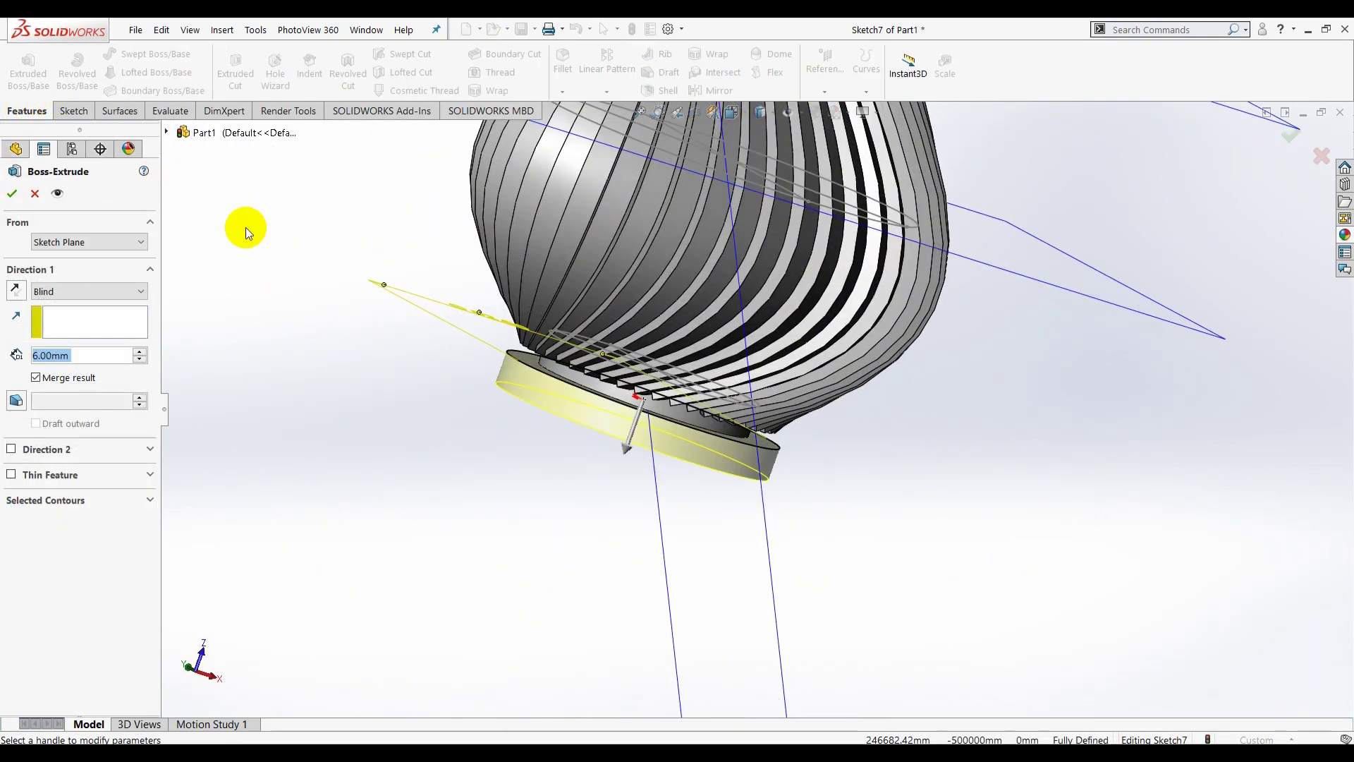
{"action": "left_click", "coordinate": [15, 290]}
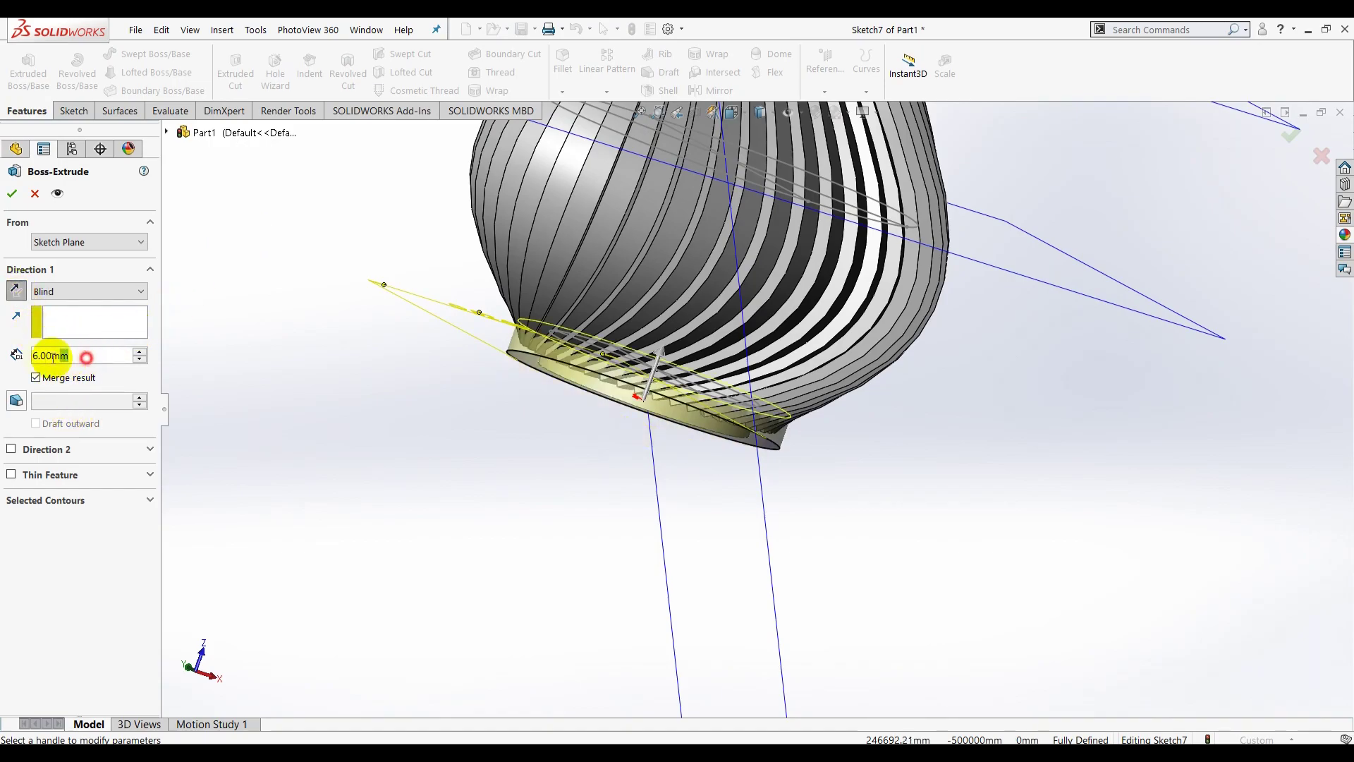
{"action": "left_click", "coordinate": [24, 401]}
{"action": "left_click_drag", "start_coordinate": [77, 401], "coordinate": [47, 401]}
{"action": "type", "text": "20"}
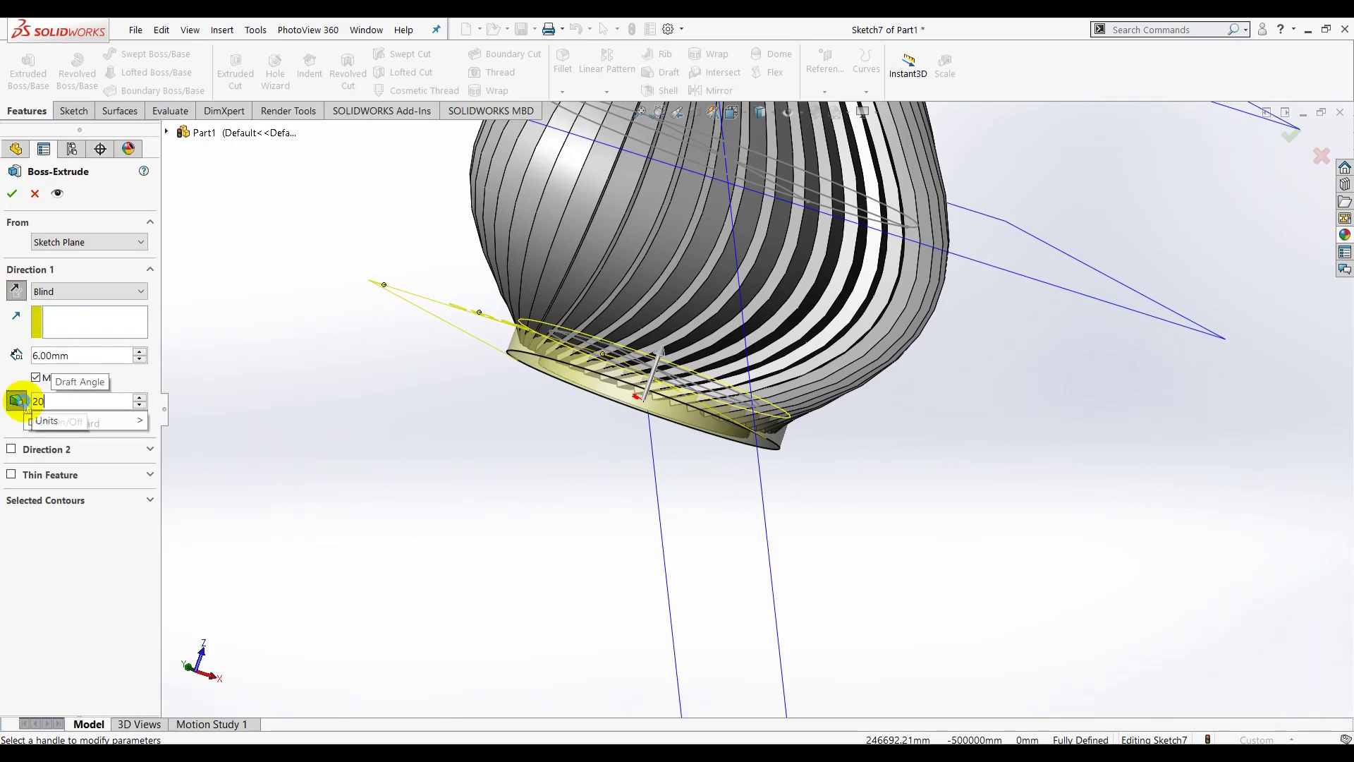
{"action": "key", "text": "Return"}
{"action": "left_click", "coordinate": [13, 196]}
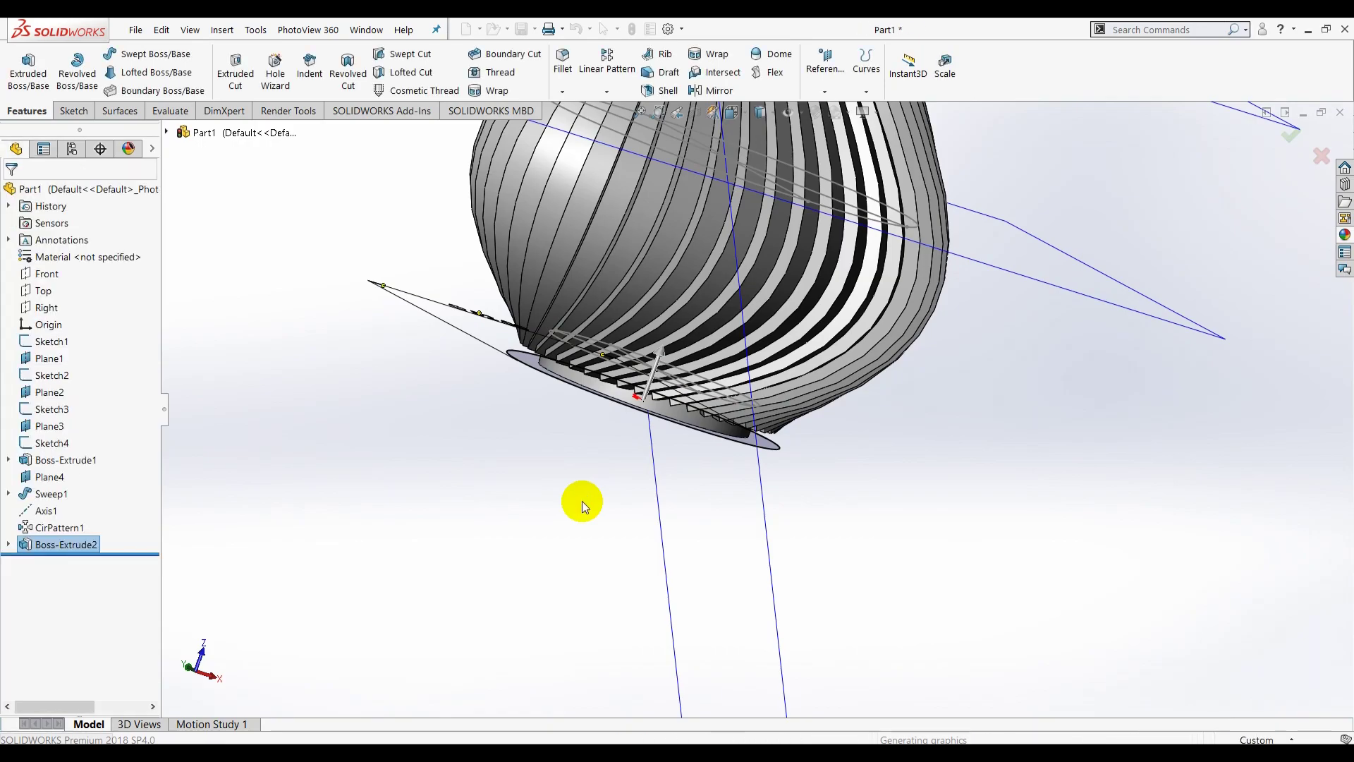
{"action": "mouse_move", "coordinate": [556, 601]}
{"action": "middle_mouse_down"}
{"action": "mouse_move", "coordinate": [588, 490]}
{"action": "mouse_move", "coordinate": [521, 537]}
{"action": "middle_mouse_up"}
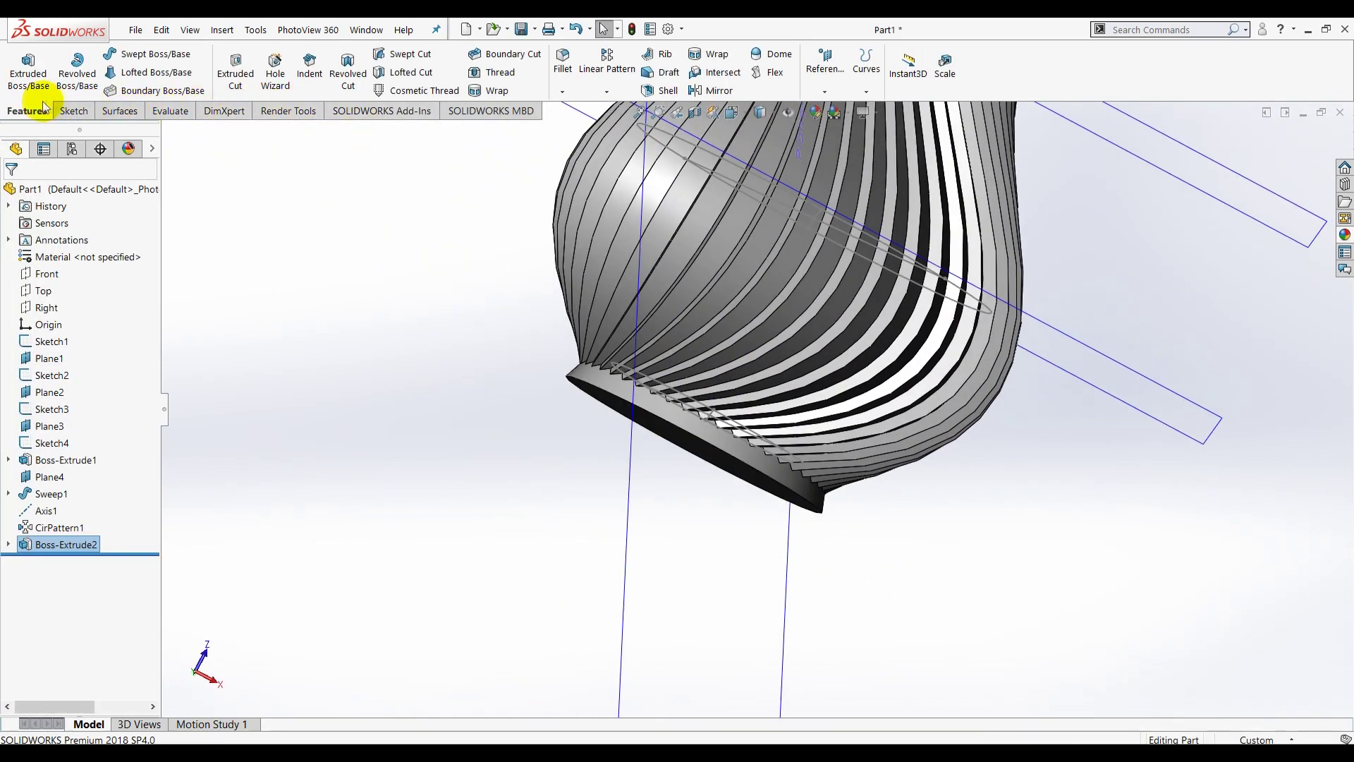
{"action": "left_click", "coordinate": [562, 58]}
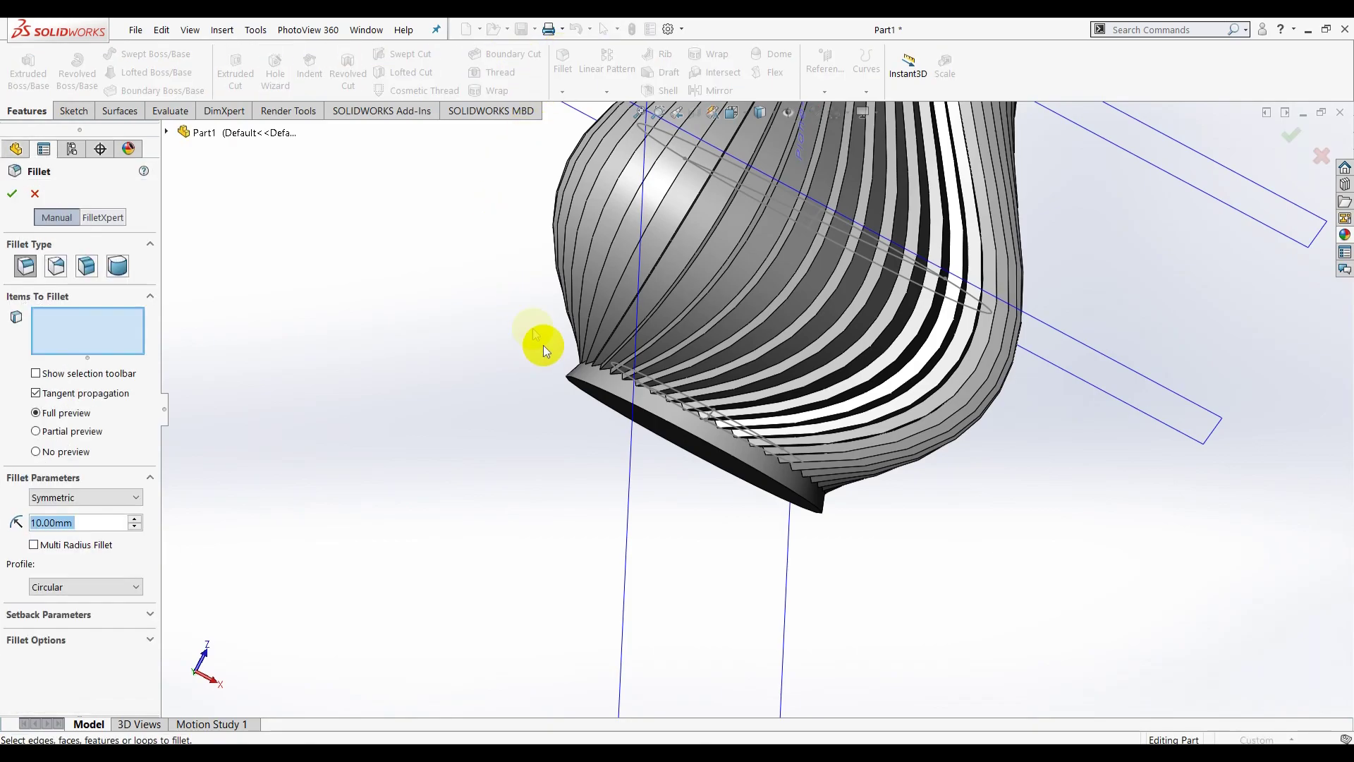
- Round the base's bottom edge with a 0.5 mm fillet, then inspect the vase from above
{"action": "left_click", "coordinate": [575, 376]}
{"action": "double_click", "coordinate": [85, 521]}
{"action": "type", "text": "0.5"}
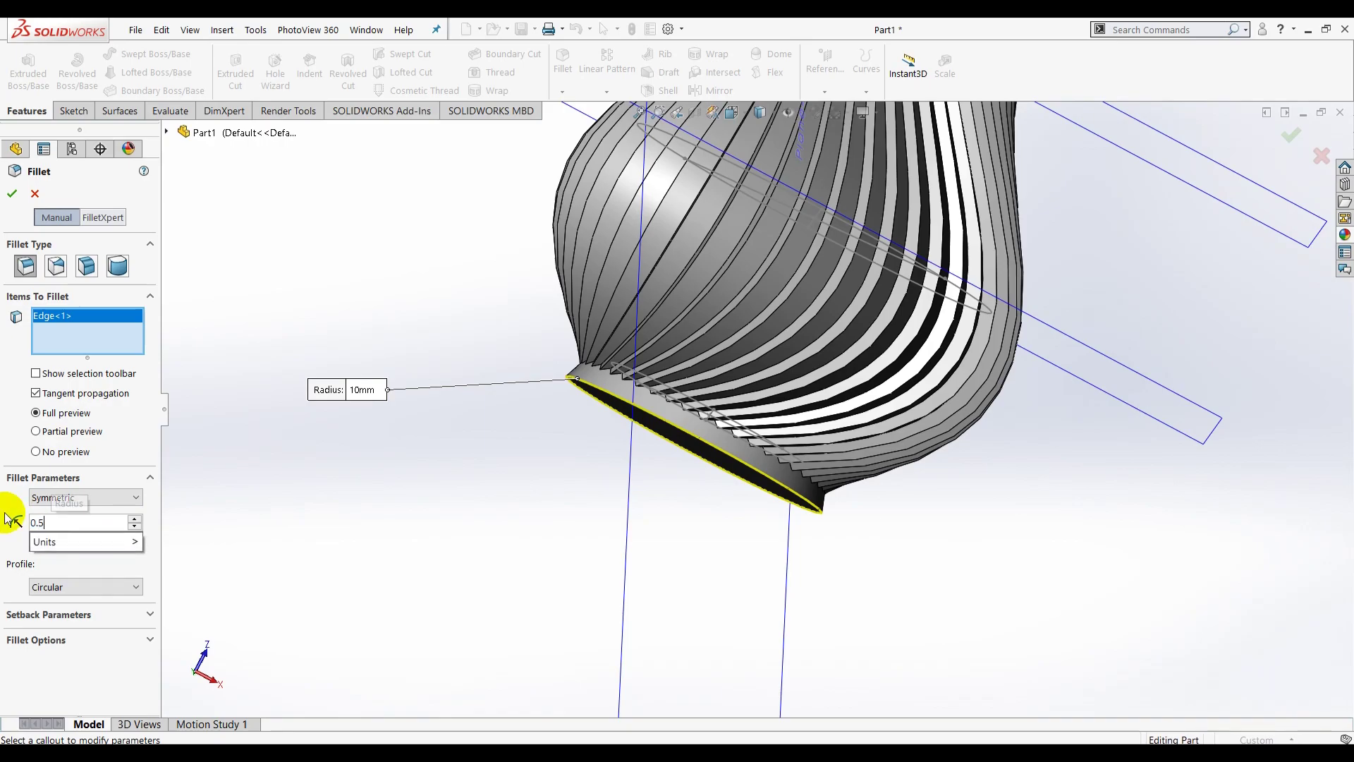
{"action": "key", "text": "Return"}
{"action": "key", "text": "Return"}
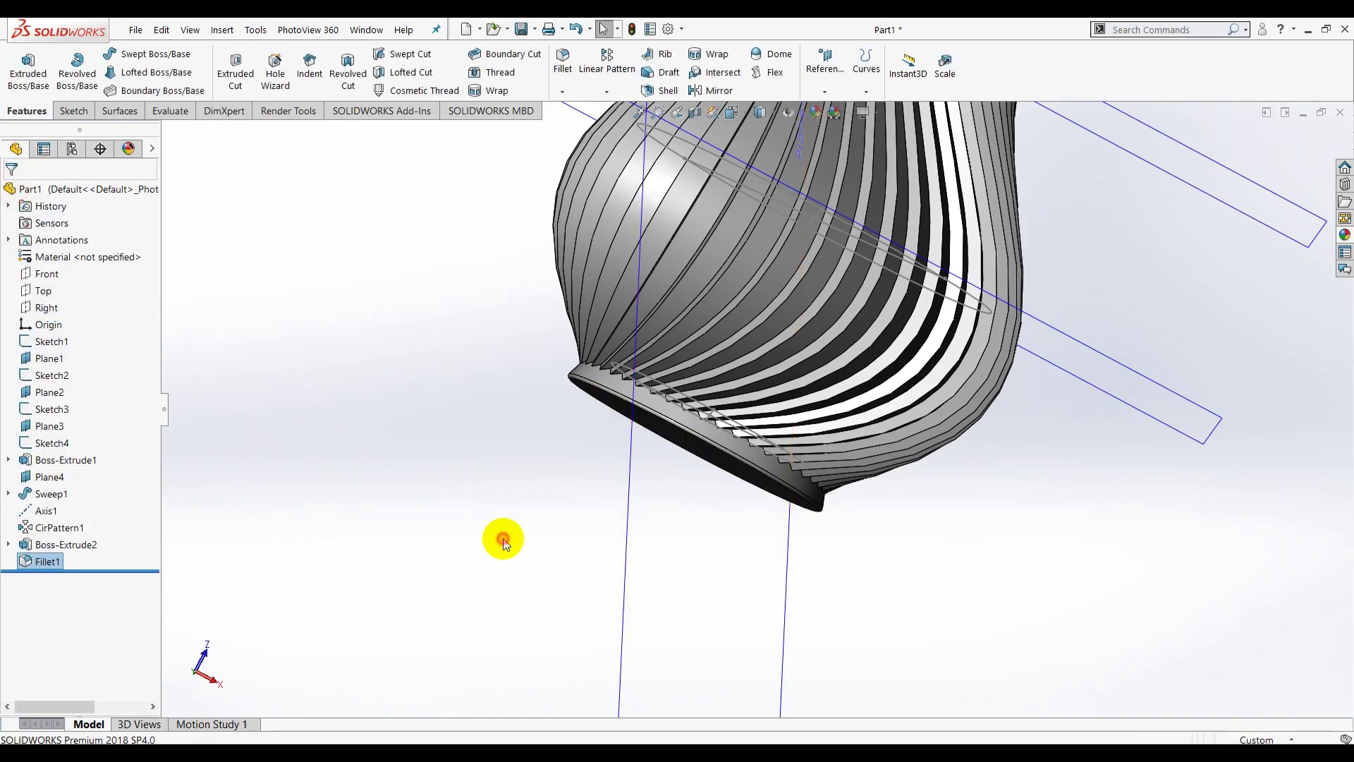
{"action": "scroll", "coordinate": [654, 353], "scroll_direction": "down", "scroll_amount": 5}
{"action": "scroll", "coordinate": [442, 574], "scroll_direction": "down", "scroll_amount": 3}
{"action": "middle_click_drag", "start_coordinate": [441, 574], "coordinate": [442, 526]}
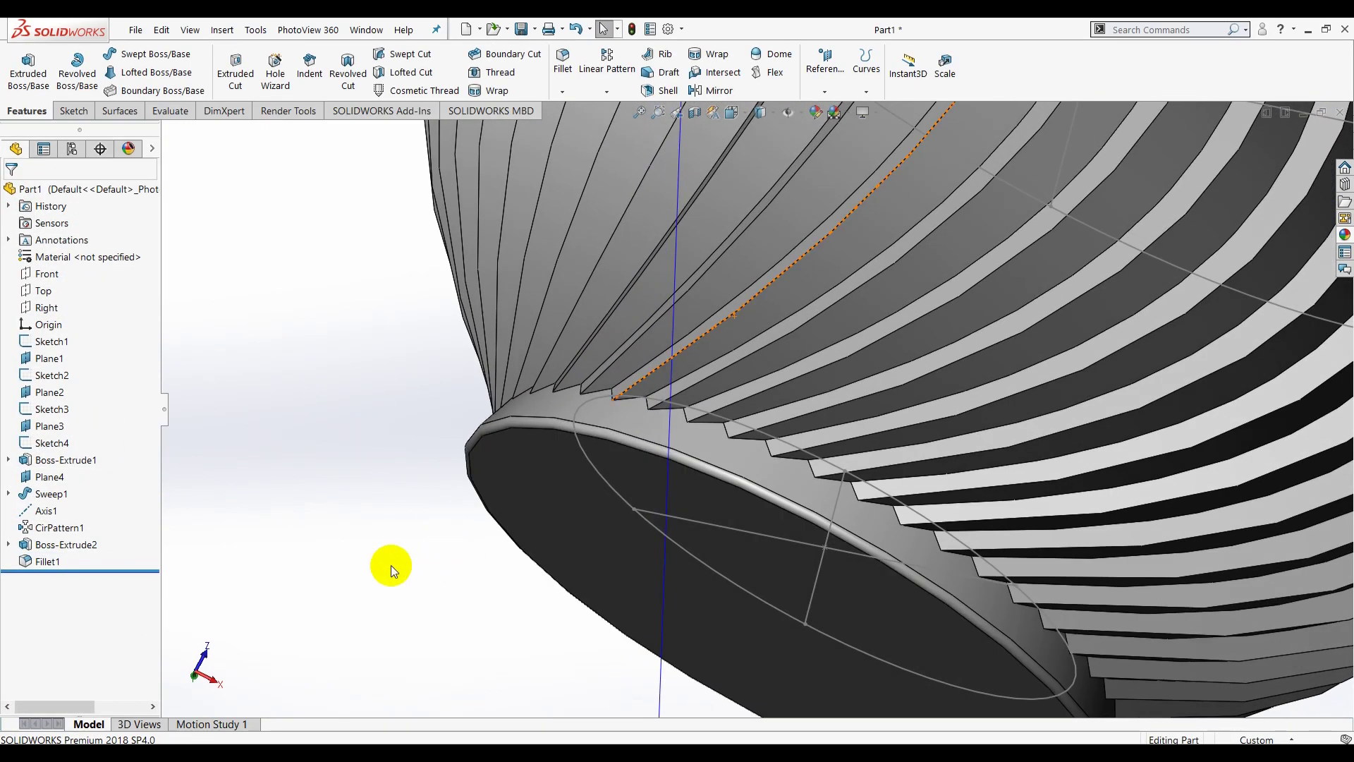
{"action": "scroll", "coordinate": [526, 320], "scroll_direction": "up", "scroll_amount": 5}
{"action": "middle_click_drag", "start_coordinate": [526, 320], "coordinate": [590, 341]}
{"action": "scroll", "coordinate": [669, 337], "scroll_direction": "up", "scroll_amount": 3}
{"action": "scroll", "coordinate": [838, 261], "scroll_direction": "down", "scroll_amount": 5}
{"action": "middle_click_drag", "start_coordinate": [838, 261], "coordinate": [598, 332]}
{"action": "scroll", "coordinate": [586, 315], "scroll_direction": "down", "scroll_amount": 3}
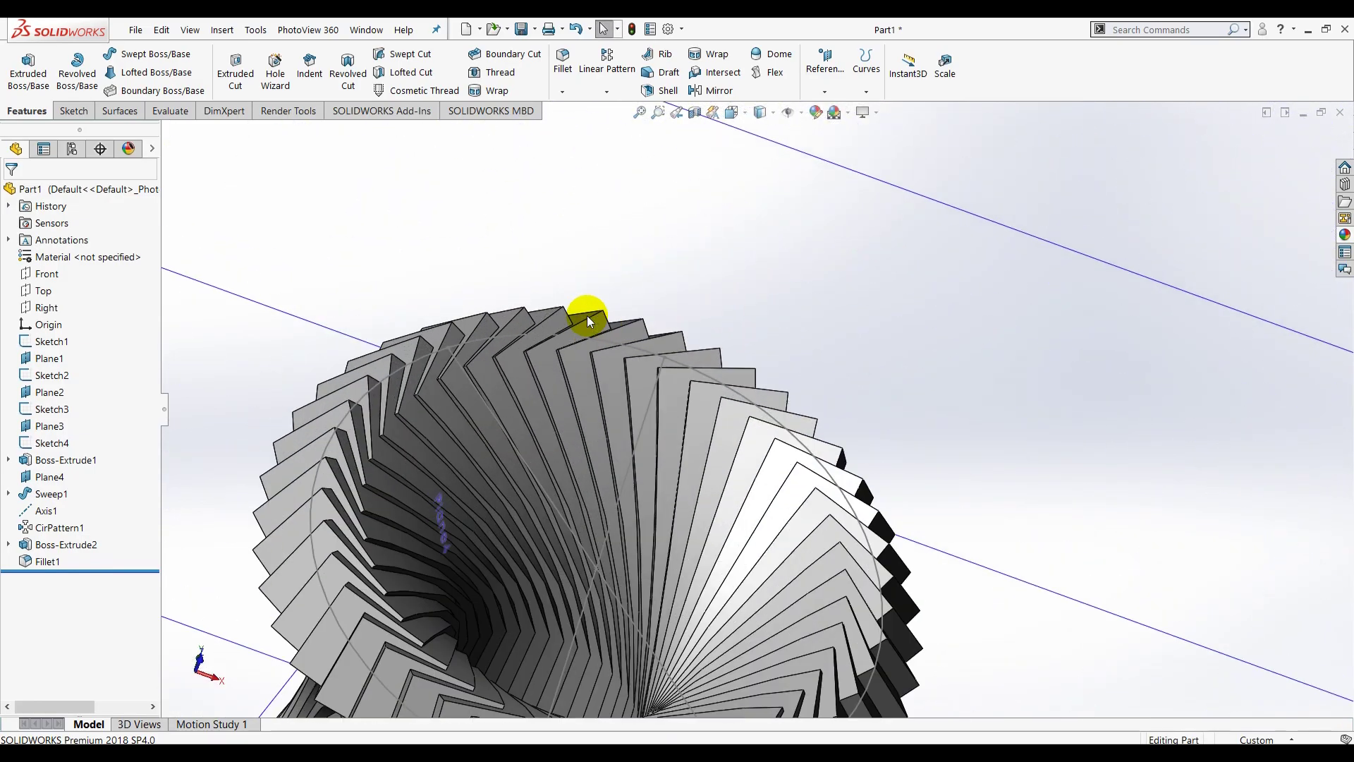
- Create Plane5 through three strip-corner vertices at the vase's top, replacing the Plane3 reference
{"action": "left_click", "coordinate": [821, 68]}
{"action": "left_click", "coordinate": [826, 99]}
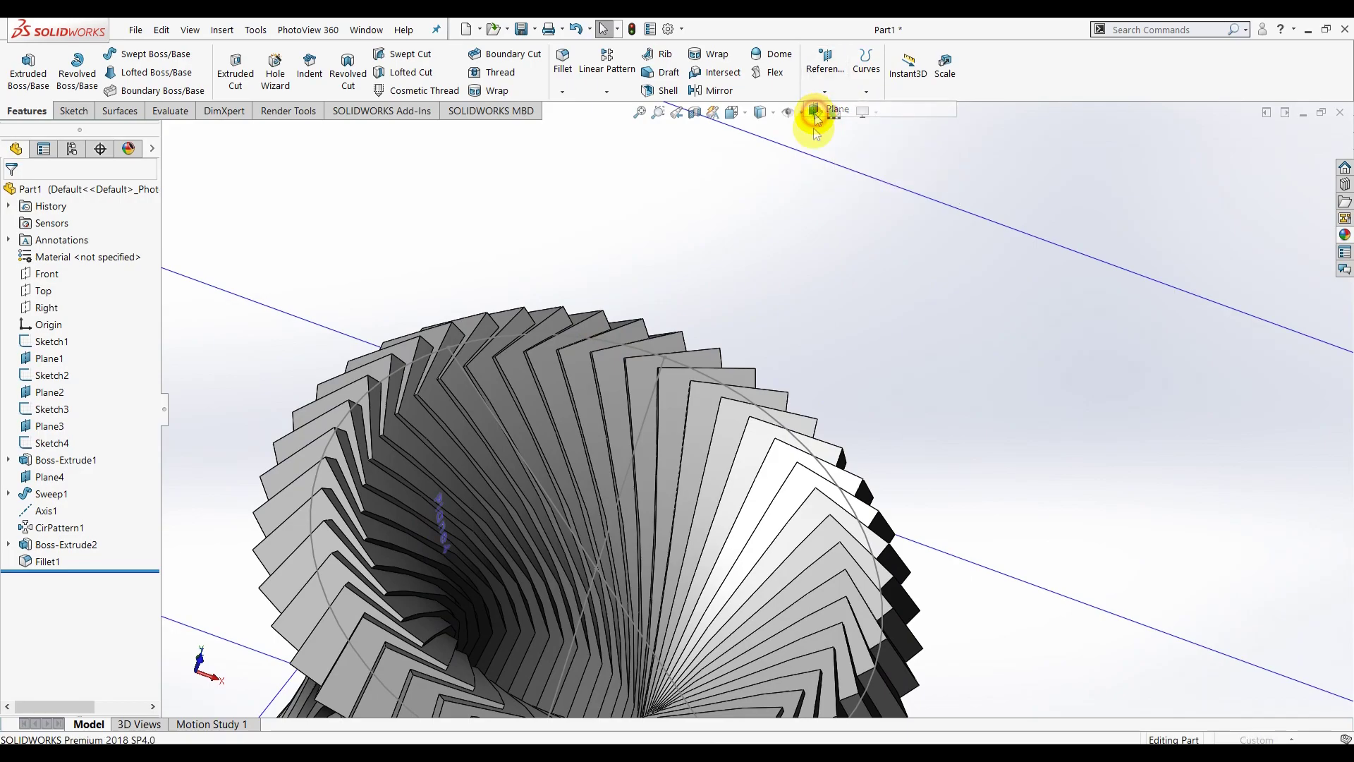
{"action": "scroll", "coordinate": [672, 348], "scroll_direction": "down", "scroll_amount": 3}
{"action": "left_click", "coordinate": [755, 266]}
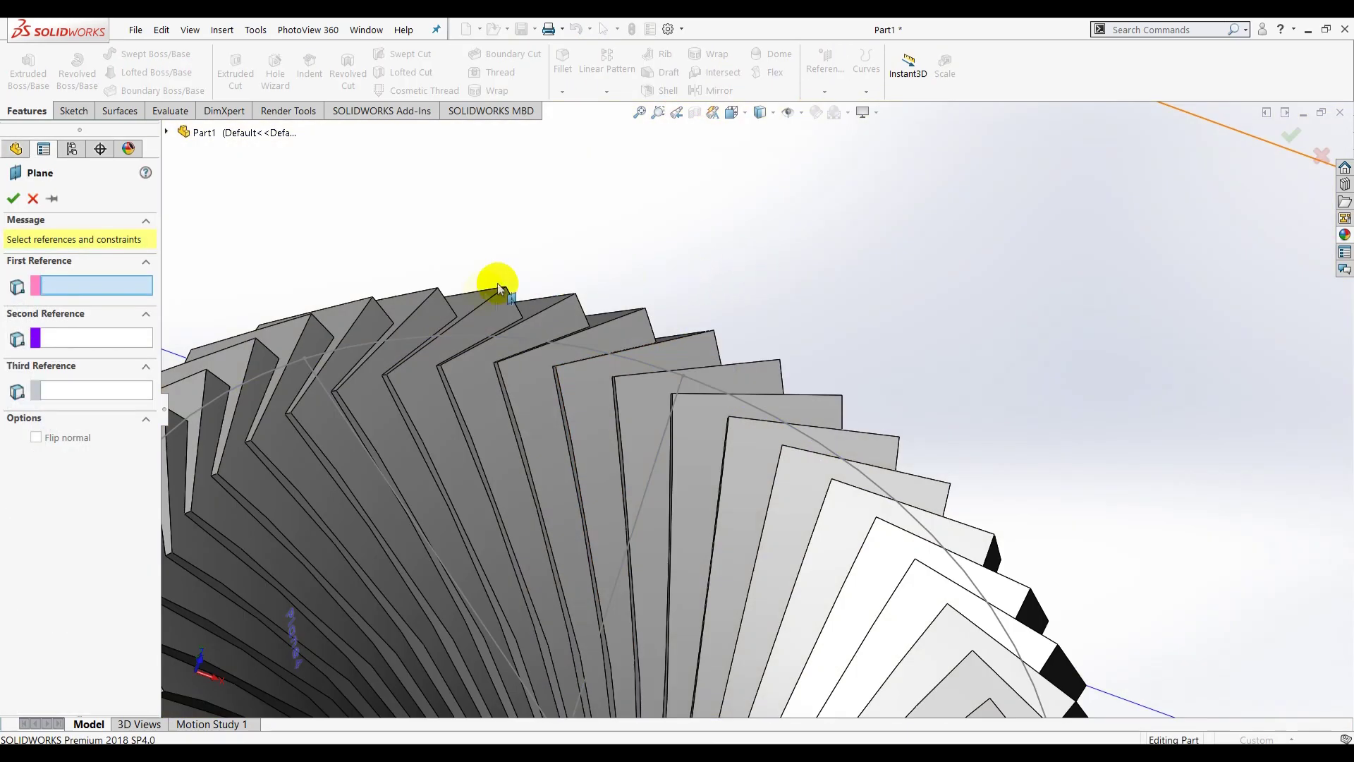
{"action": "scroll", "coordinate": [588, 365], "scroll_direction": "down", "scroll_amount": 2}
{"action": "left_click", "coordinate": [447, 381]}
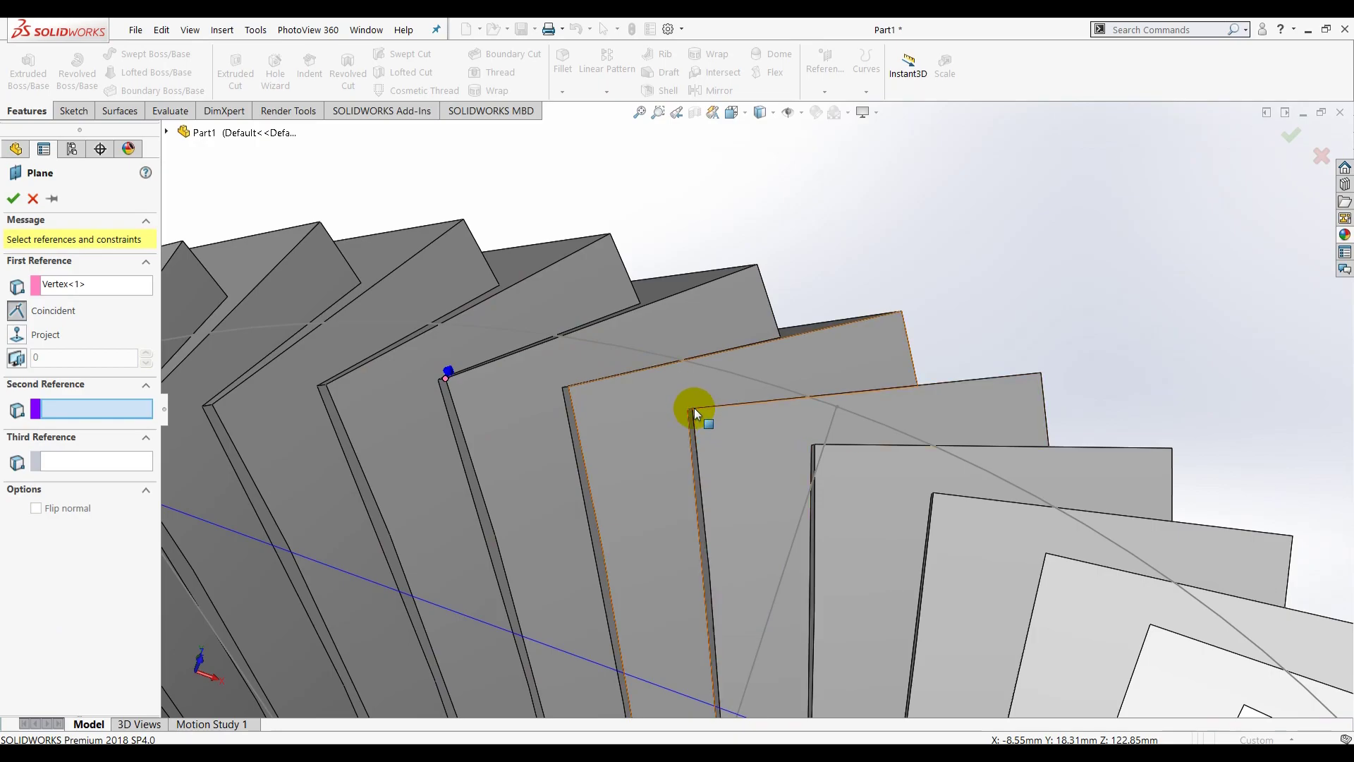
{"action": "scroll", "coordinate": [696, 409], "scroll_direction": "down", "scroll_amount": 3}
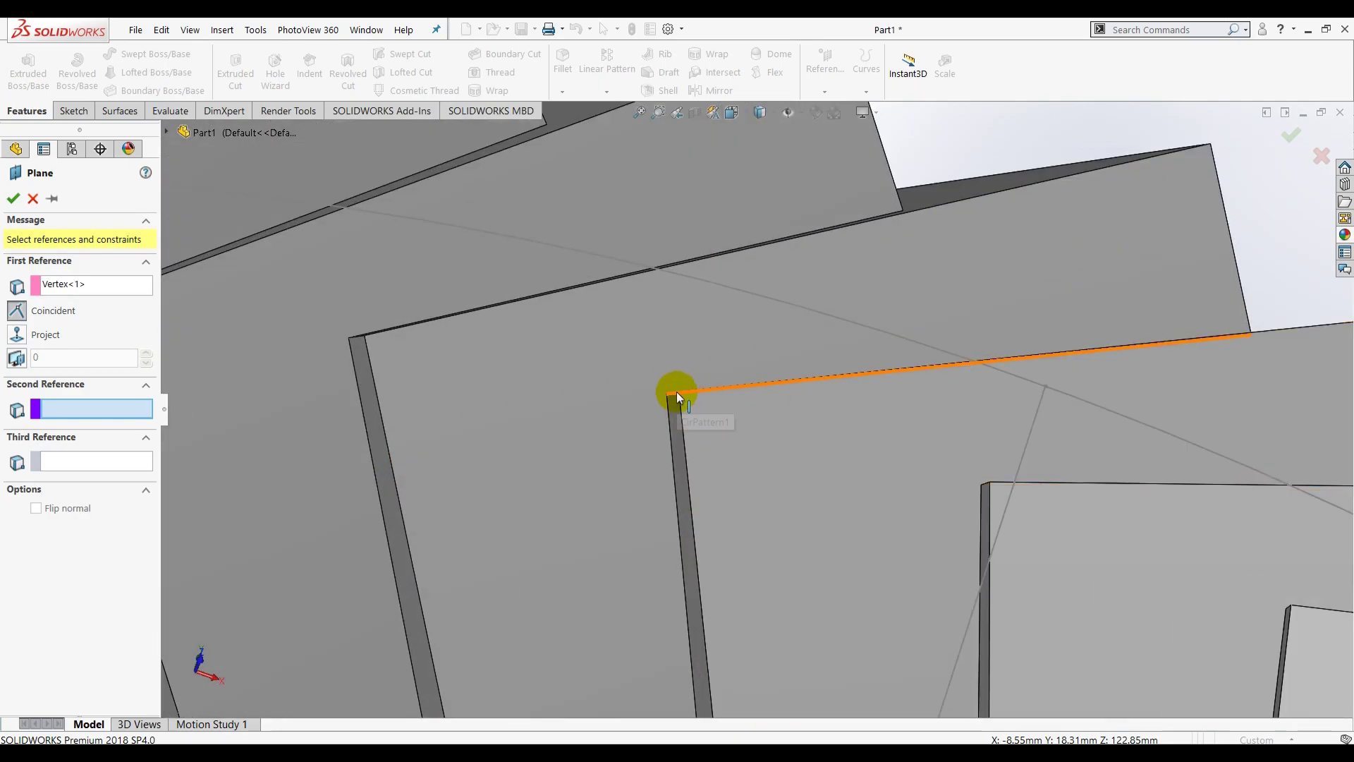
{"action": "left_click", "coordinate": [678, 392]}
{"action": "scroll", "coordinate": [855, 484], "scroll_direction": "up", "scroll_amount": 3}
{"action": "scroll", "coordinate": [1013, 508], "scroll_direction": "down", "scroll_amount": 3}
{"action": "scroll", "coordinate": [1119, 585], "scroll_direction": "down", "scroll_amount": 3}
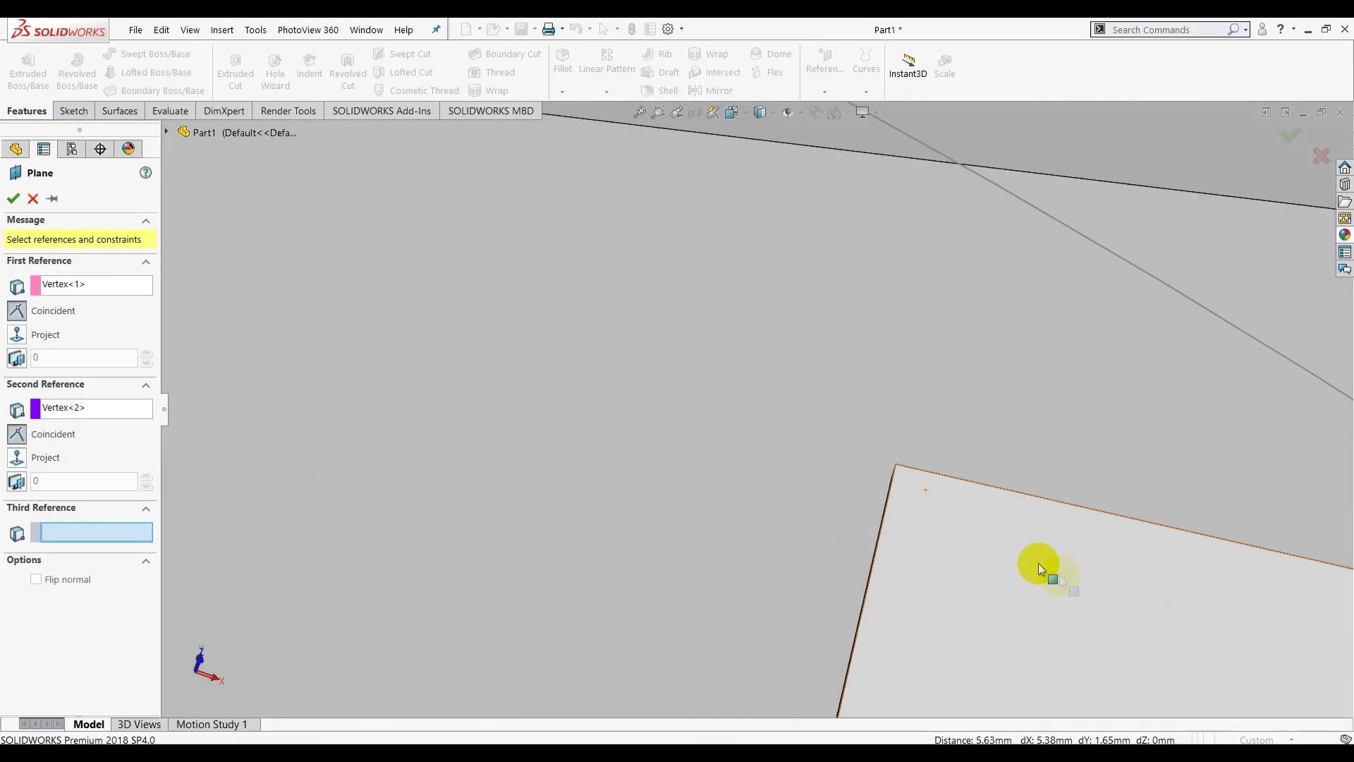
{"action": "left_click", "coordinate": [900, 468]}
{"action": "scroll", "coordinate": [689, 444], "scroll_direction": "up", "scroll_amount": 5}
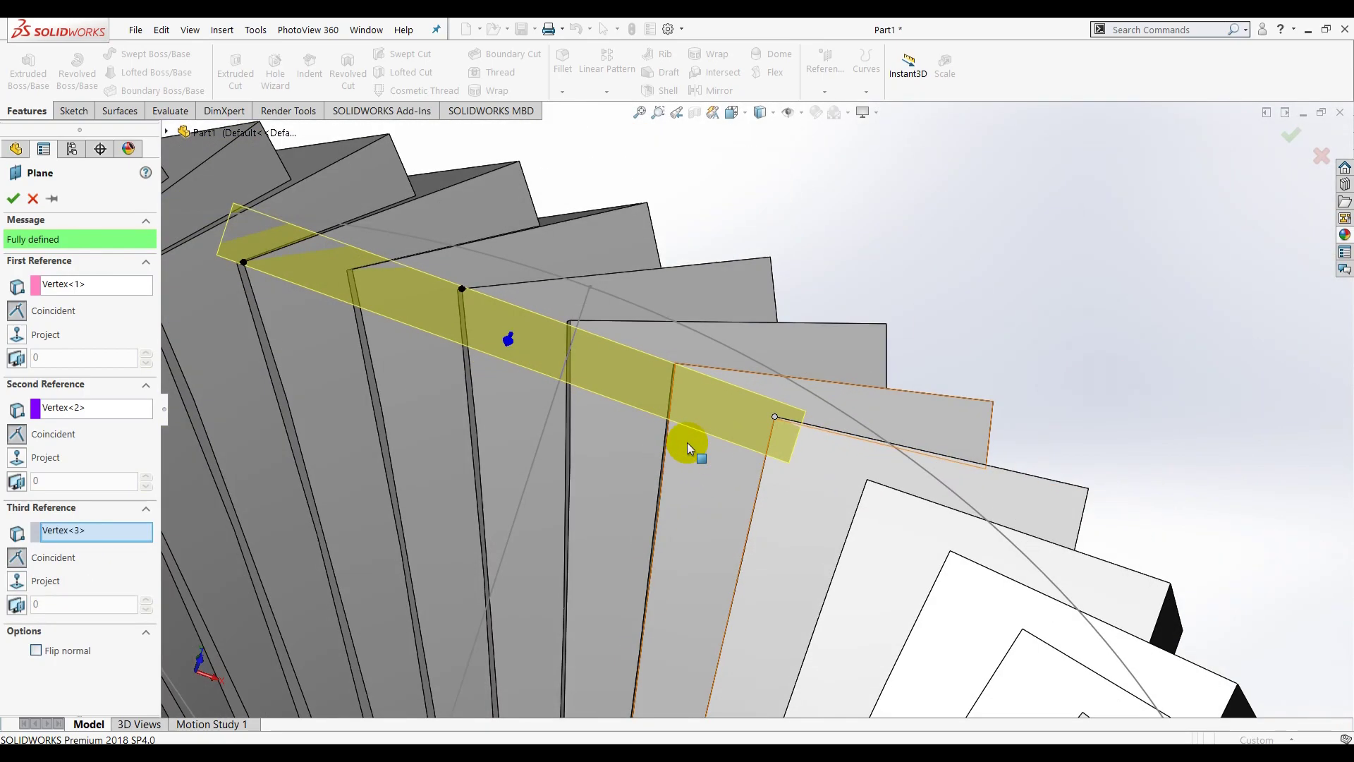
{"action": "left_click", "coordinate": [12, 198]}
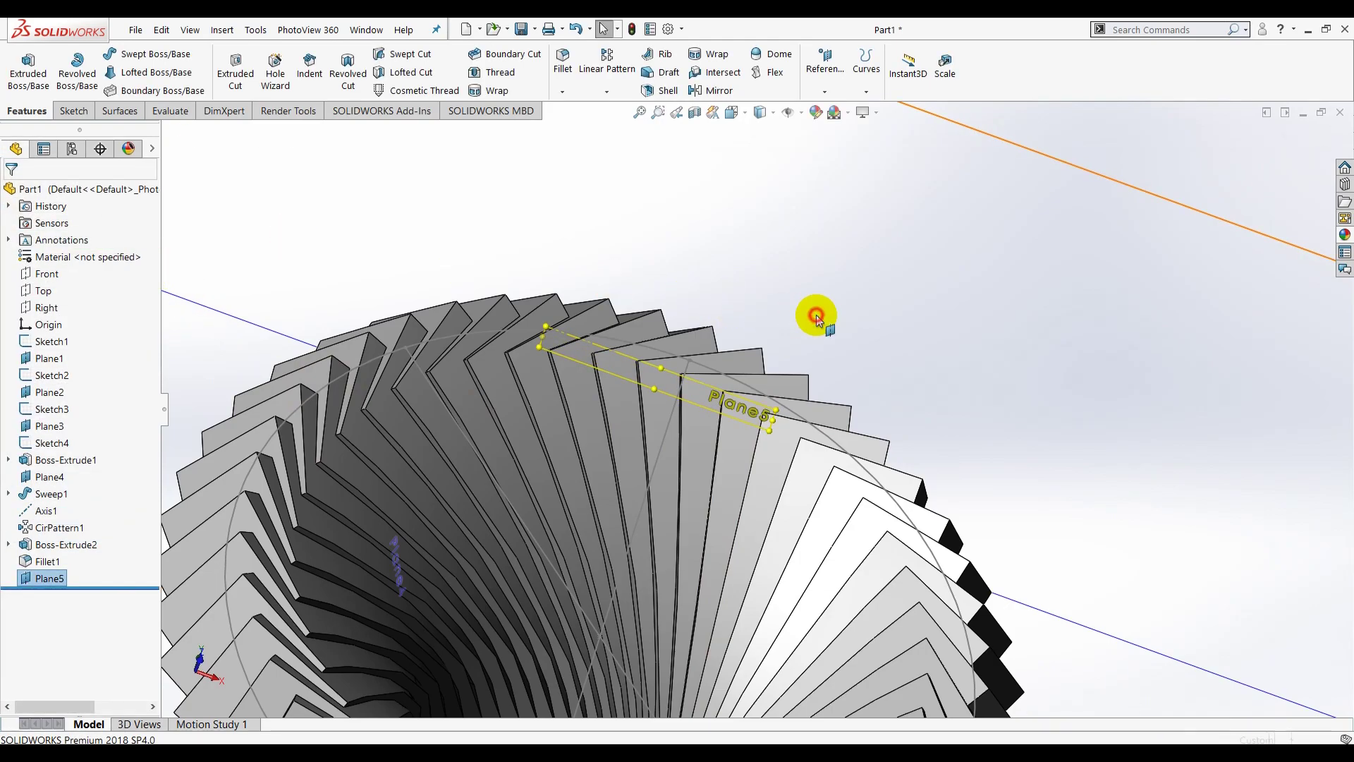
{"action": "scroll", "coordinate": [870, 393], "scroll_direction": "up", "scroll_amount": 3}
{"action": "middle_click_drag", "start_coordinate": [870, 393], "coordinate": [882, 388]}
- Start a sketch on Plane5 with a 40 mm diameter circle centred on the origin
{"action": "left_click", "coordinate": [758, 422]}
{"action": "left_click", "coordinate": [69, 111]}
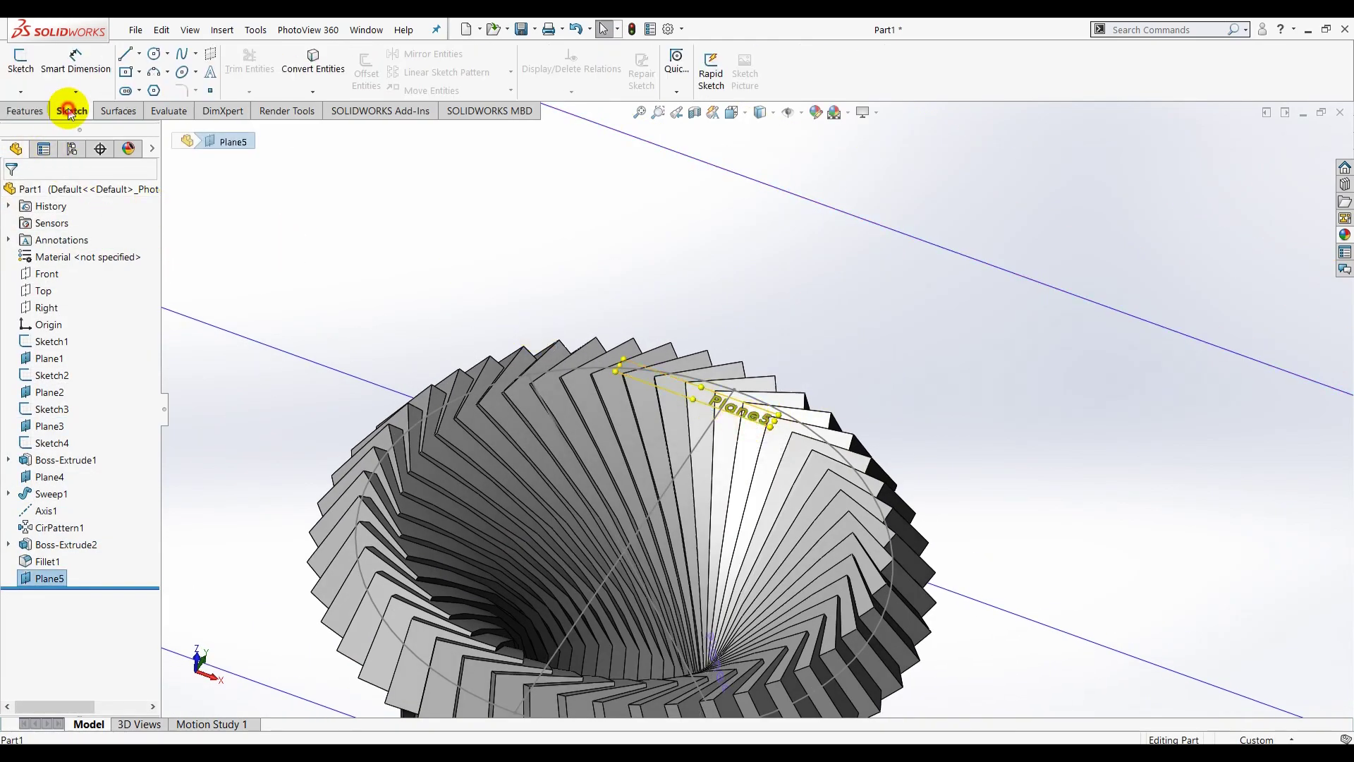
{"action": "left_click", "coordinate": [20, 67]}
{"action": "left_click", "coordinate": [153, 53]}
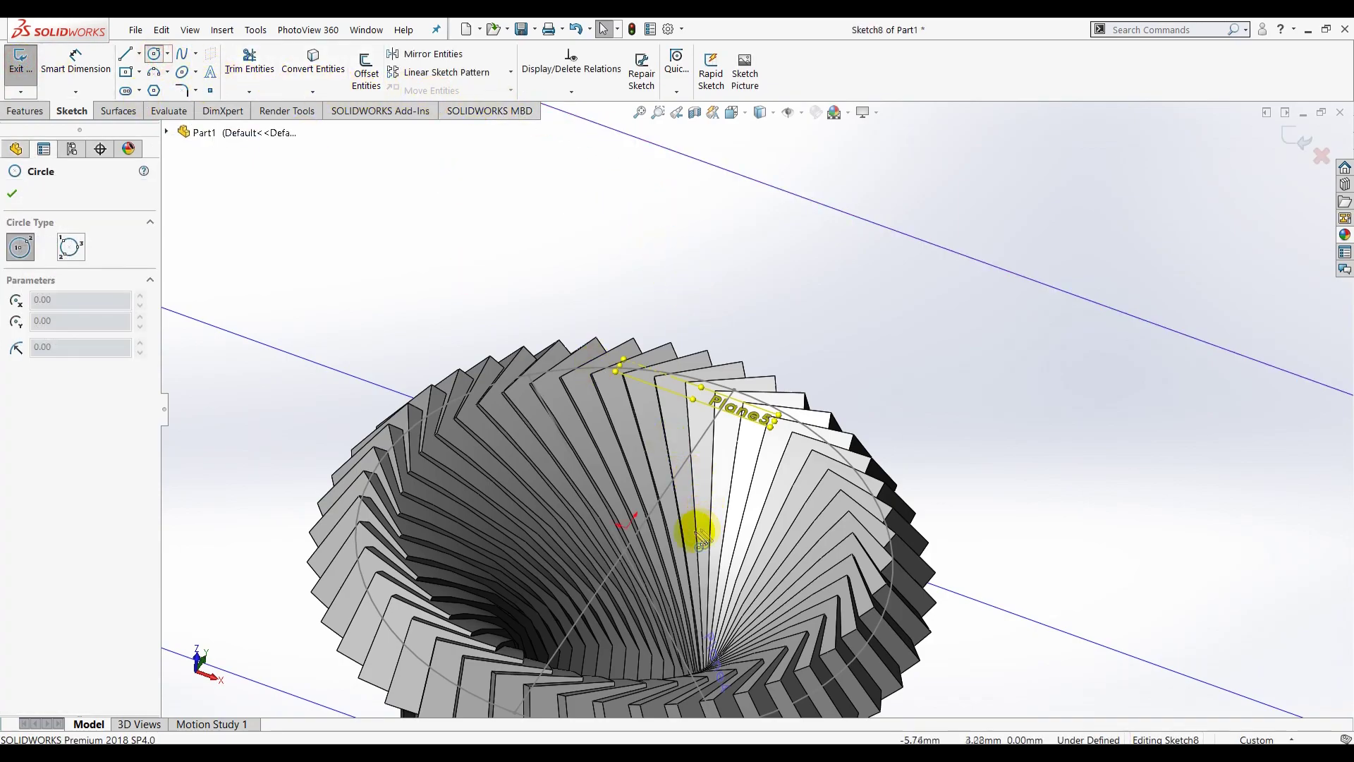
{"action": "left_click", "coordinate": [627, 527]}
{"action": "left_click", "coordinate": [888, 398]}
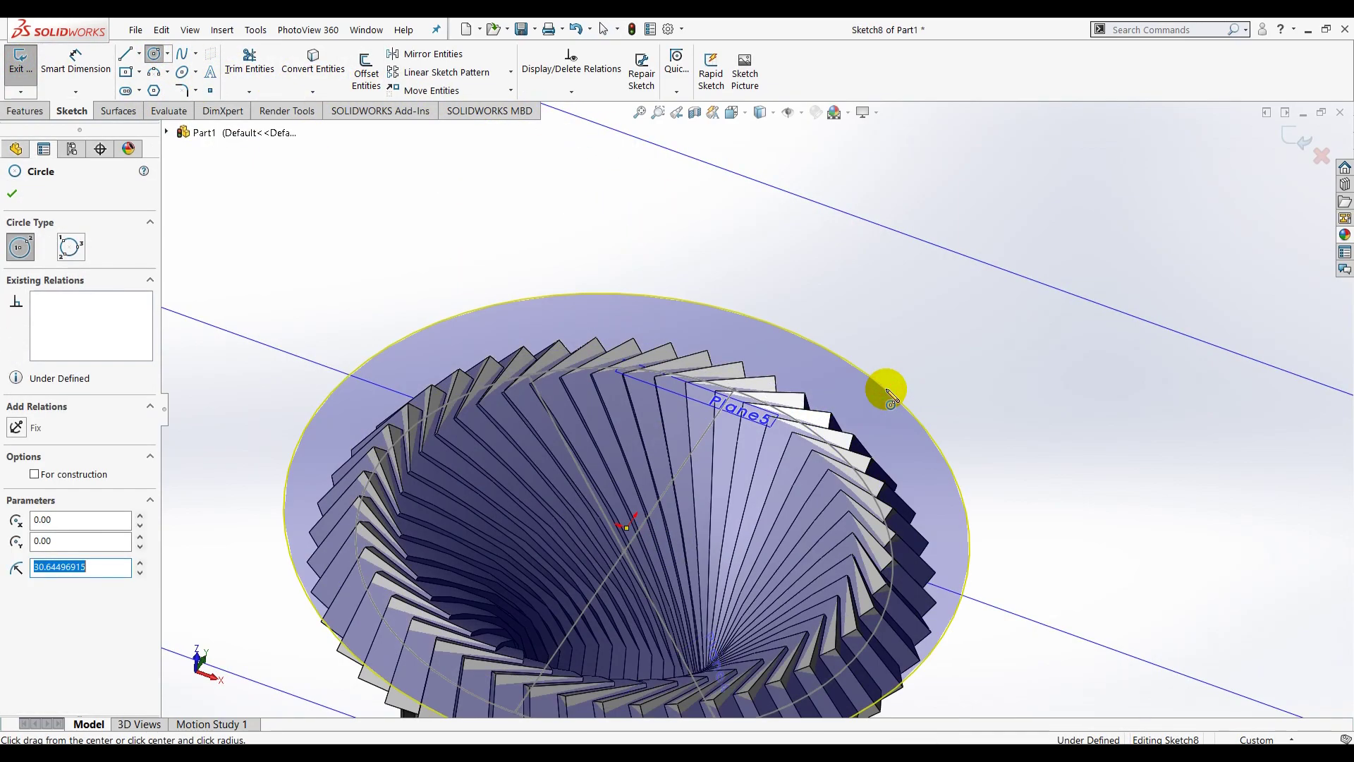
{"action": "key", "text": "Escape"}
{"action": "left_click", "coordinate": [76, 62]}
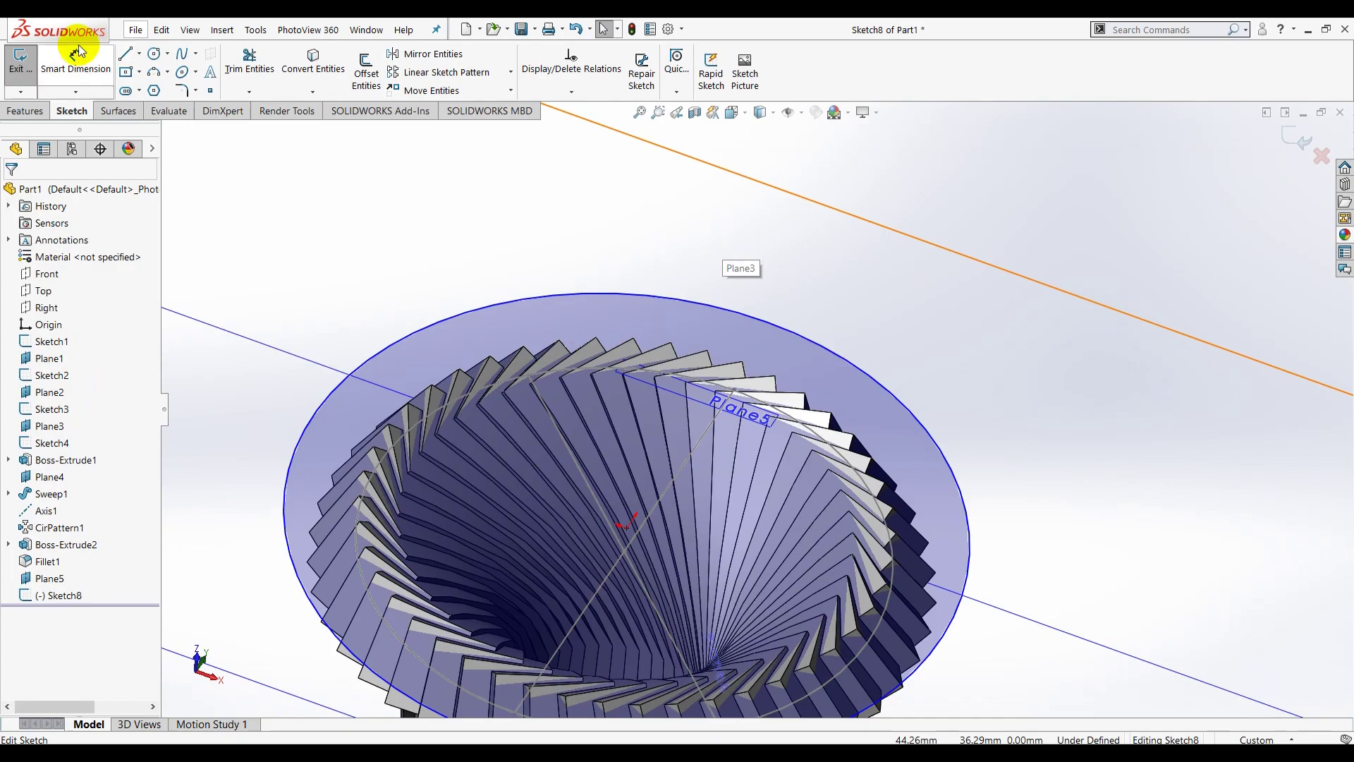
{"action": "left_click", "coordinate": [464, 314]}
{"action": "left_click", "coordinate": [357, 225]}
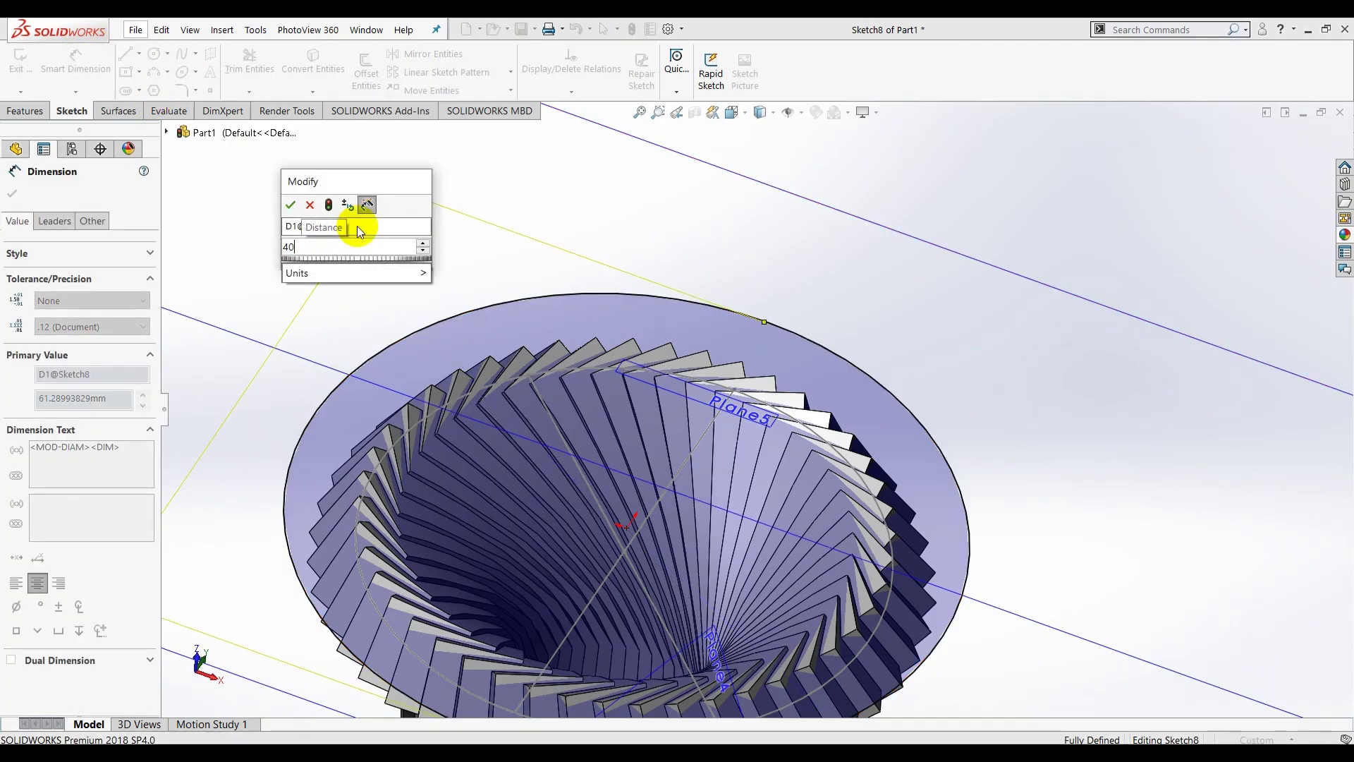
{"action": "key", "text": "Return"}
- Draw a 20 mm line from the circle's centre to its edge
{"action": "mouse_move", "coordinate": [780, 263]}
{"action": "middle_mouse_down"}
{"action": "mouse_move", "coordinate": [825, 332]}
{"action": "mouse_move", "coordinate": [802, 421]}
{"action": "mouse_move", "coordinate": [831, 414]}
{"action": "mouse_move", "coordinate": [810, 330]}
{"action": "mouse_move", "coordinate": [770, 359]}
{"action": "mouse_move", "coordinate": [785, 386]}
{"action": "middle_mouse_up"}
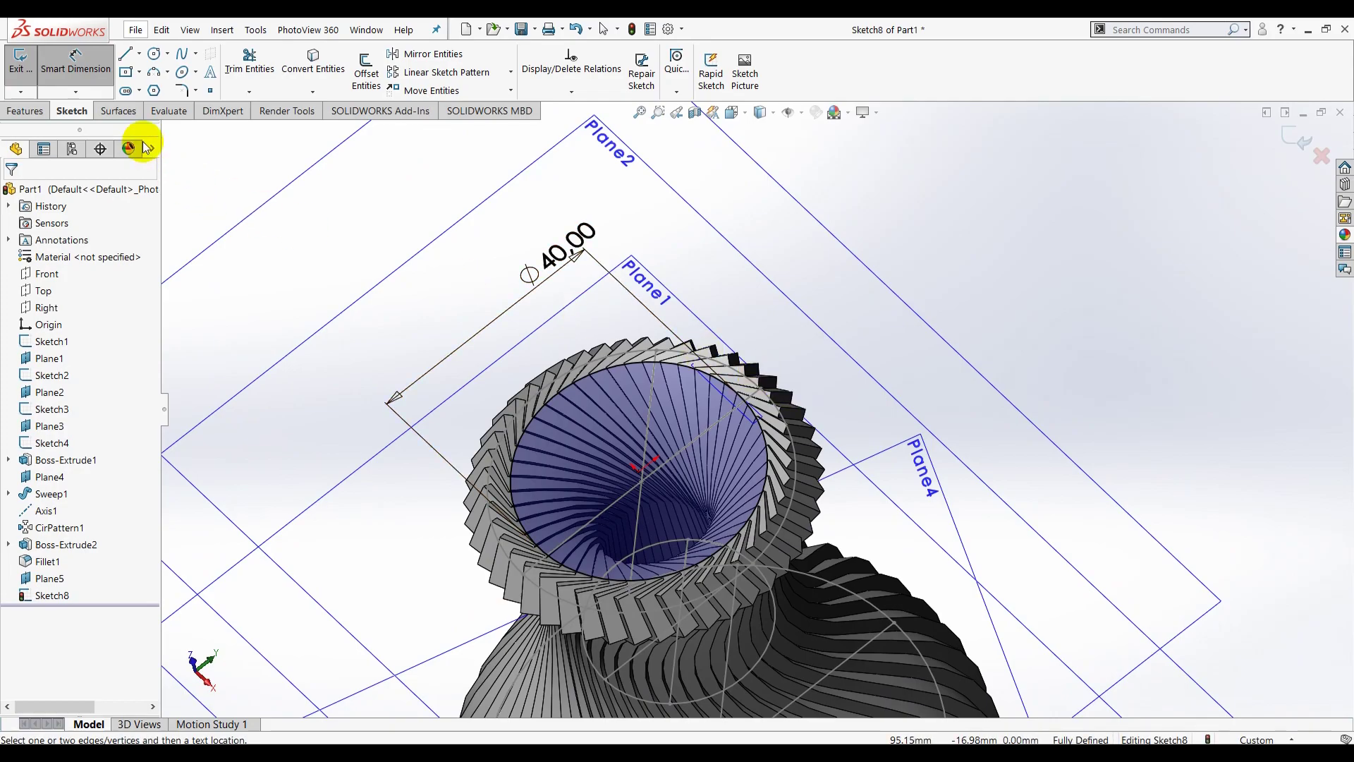
{"action": "left_click", "coordinate": [136, 56]}
{"action": "scroll", "coordinate": [662, 483], "scroll_direction": "down", "scroll_amount": 3}
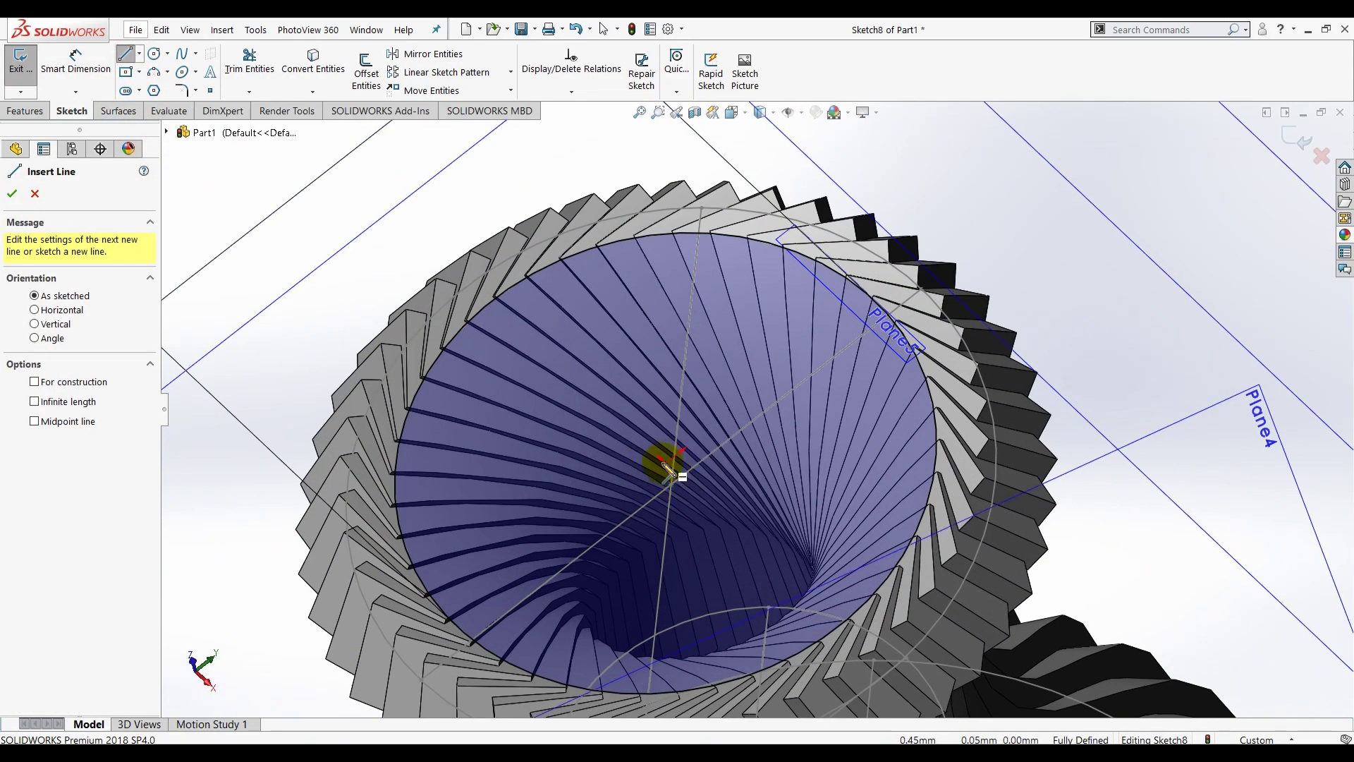
{"action": "left_click_drag", "start_coordinate": [666, 465], "coordinate": [515, 615]}
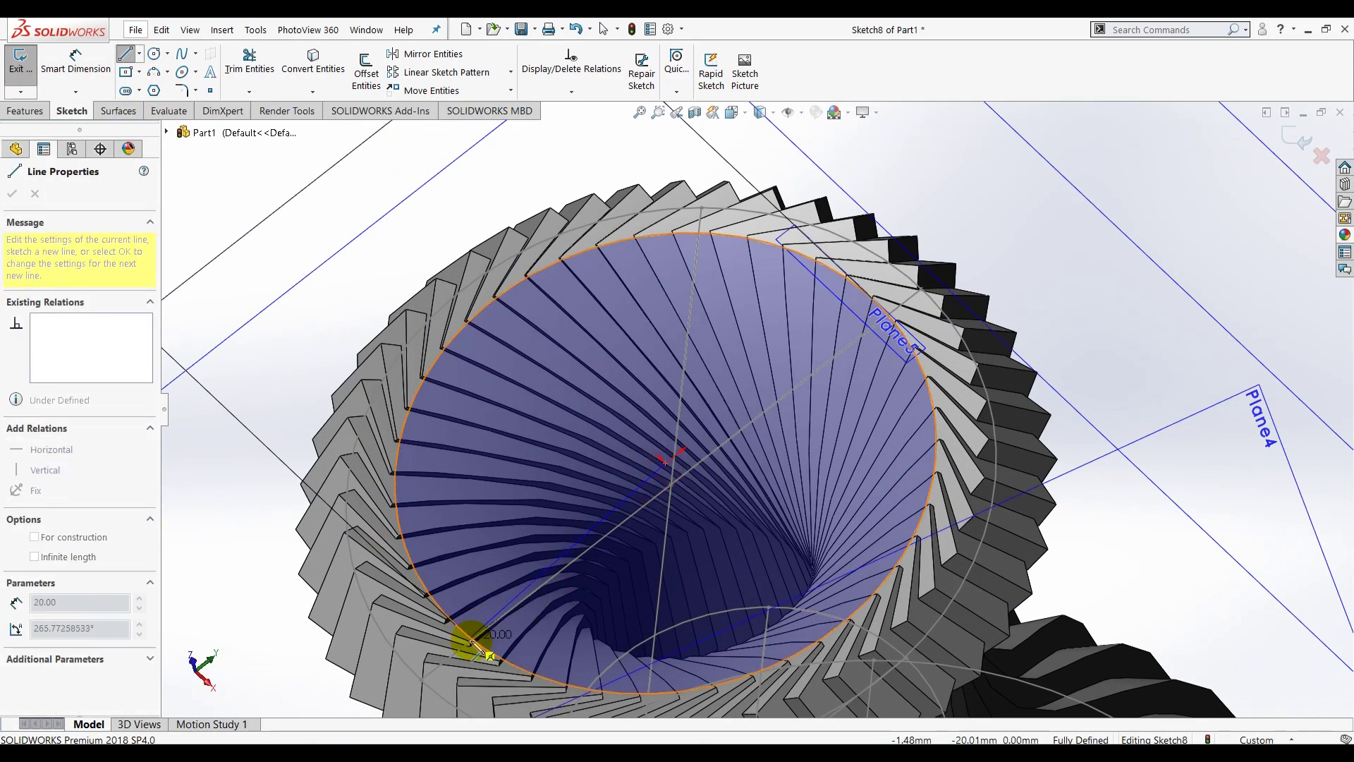
{"action": "scroll", "coordinate": [471, 641], "scroll_direction": "down", "scroll_amount": 2}
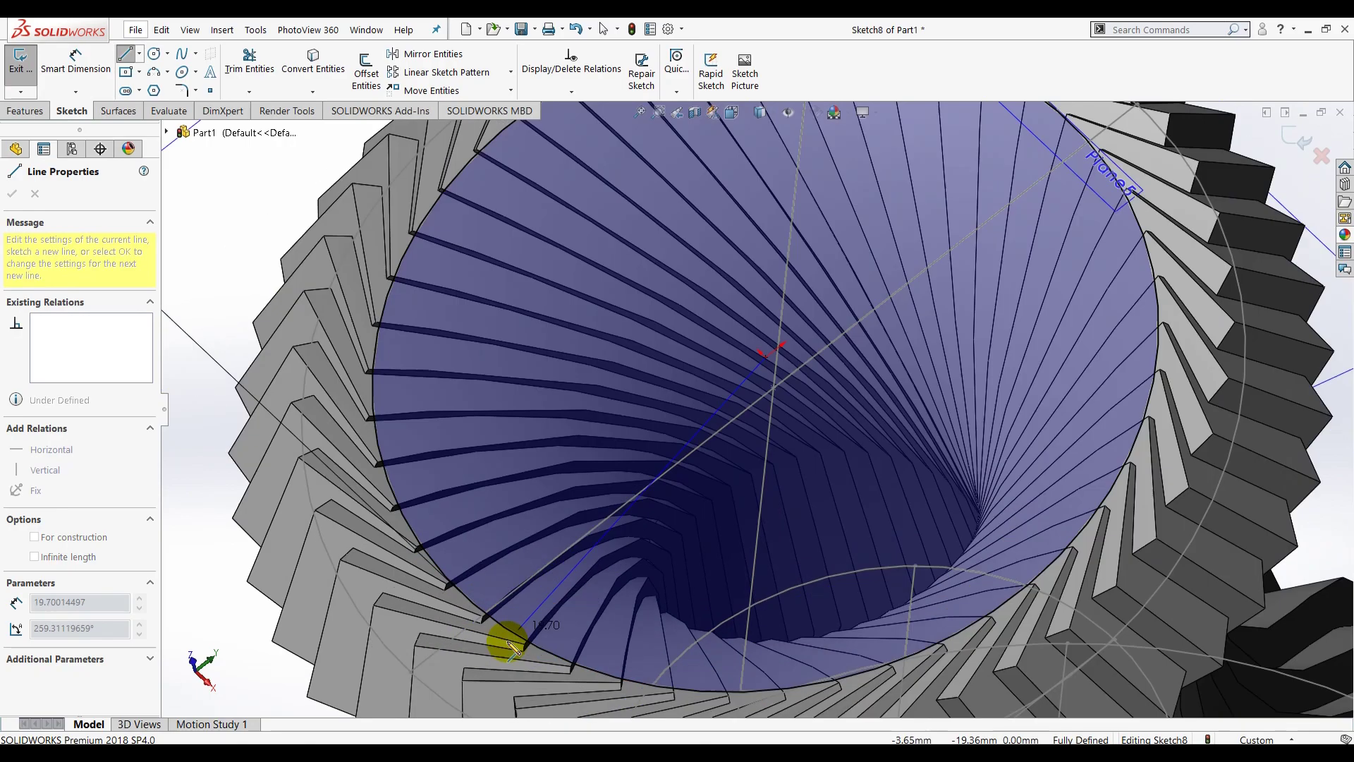
{"action": "scroll", "coordinate": [469, 574], "scroll_direction": "down", "scroll_amount": 2}
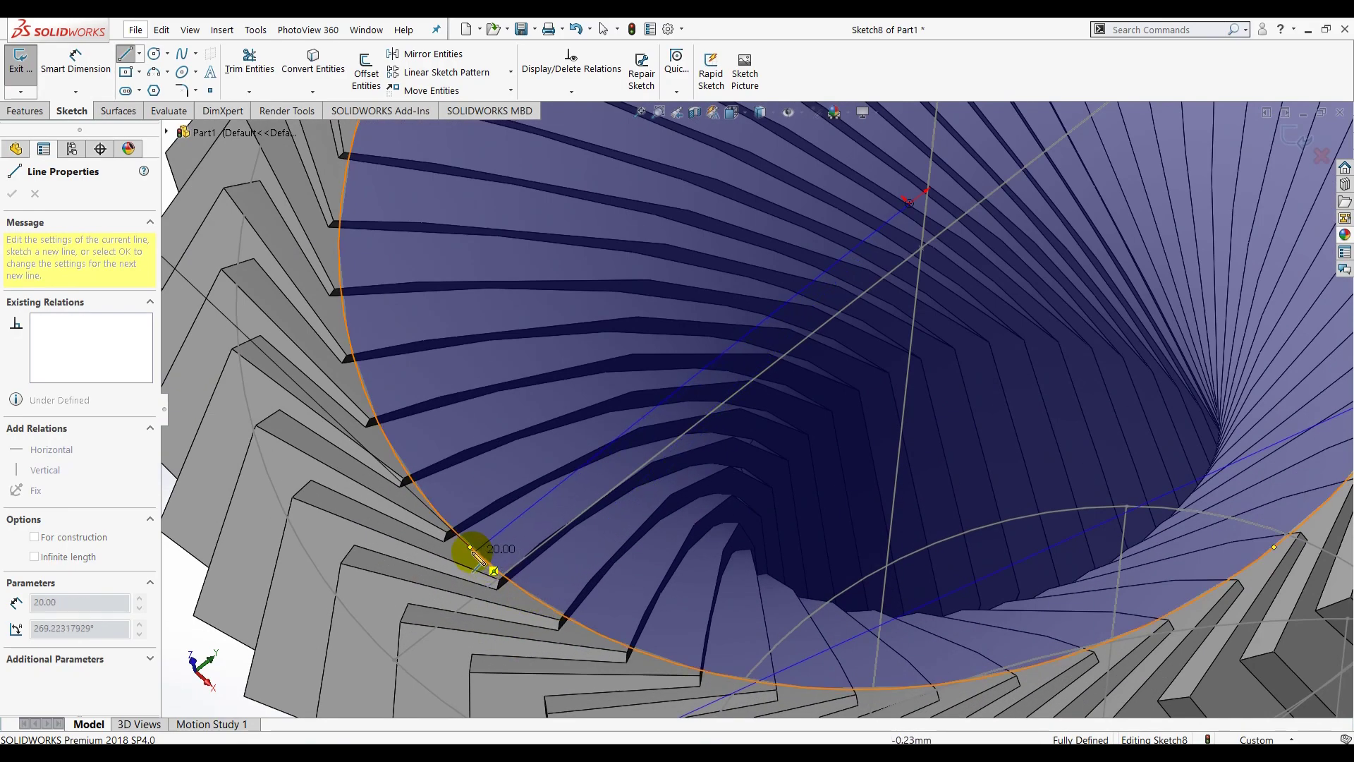
{"action": "left_click", "coordinate": [474, 554]}
{"action": "scroll", "coordinate": [493, 478], "scroll_direction": "up", "scroll_amount": 3}
{"action": "scroll", "coordinate": [520, 414], "scroll_direction": "up", "scroll_amount": 2}
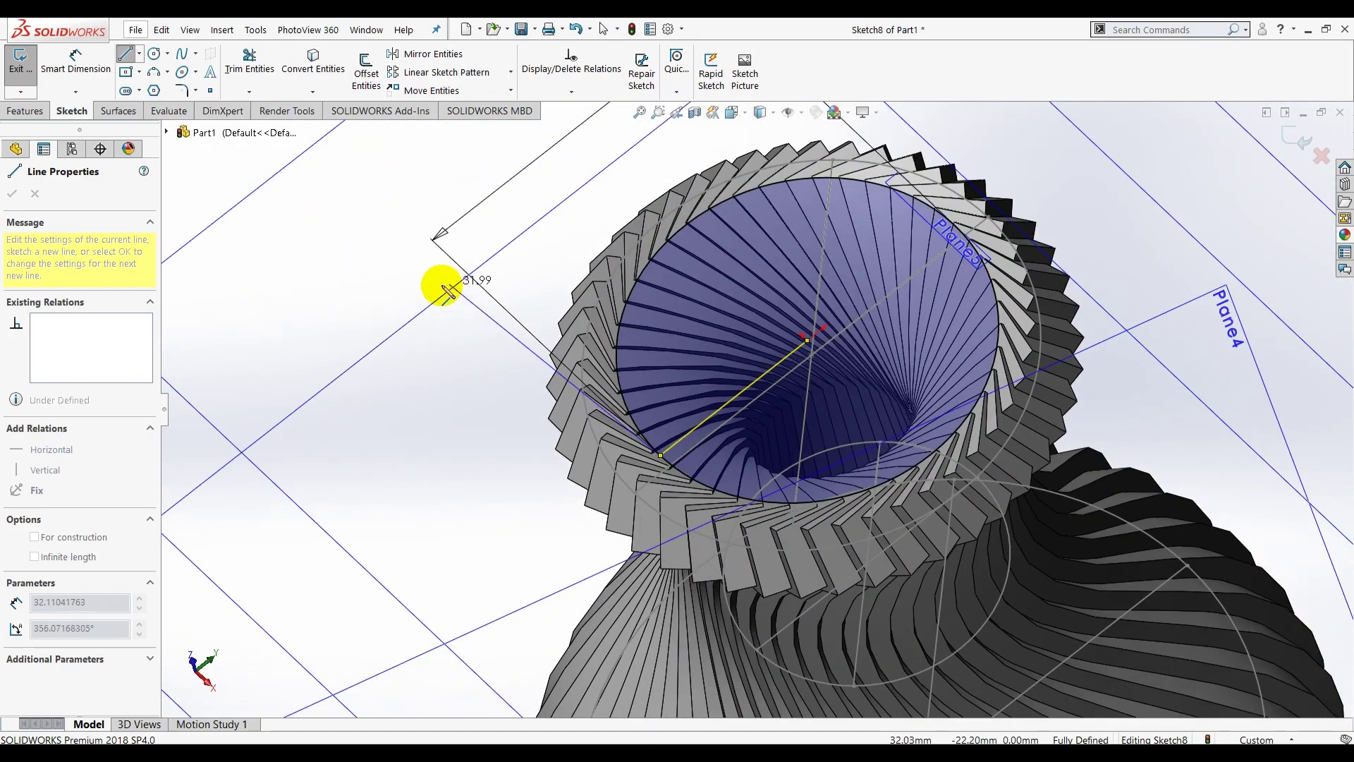
{"action": "key", "text": "Escape"}
{"action": "scroll", "coordinate": [552, 444], "scroll_direction": "up", "scroll_amount": 2}
- Finish the line work and exit Sketch8
{"action": "mouse_move", "coordinate": [949, 423]}
{"action": "middle_mouse_down"}
{"action": "mouse_move", "coordinate": [946, 311]}
{"action": "mouse_move", "coordinate": [942, 326]}
{"action": "middle_mouse_up"}
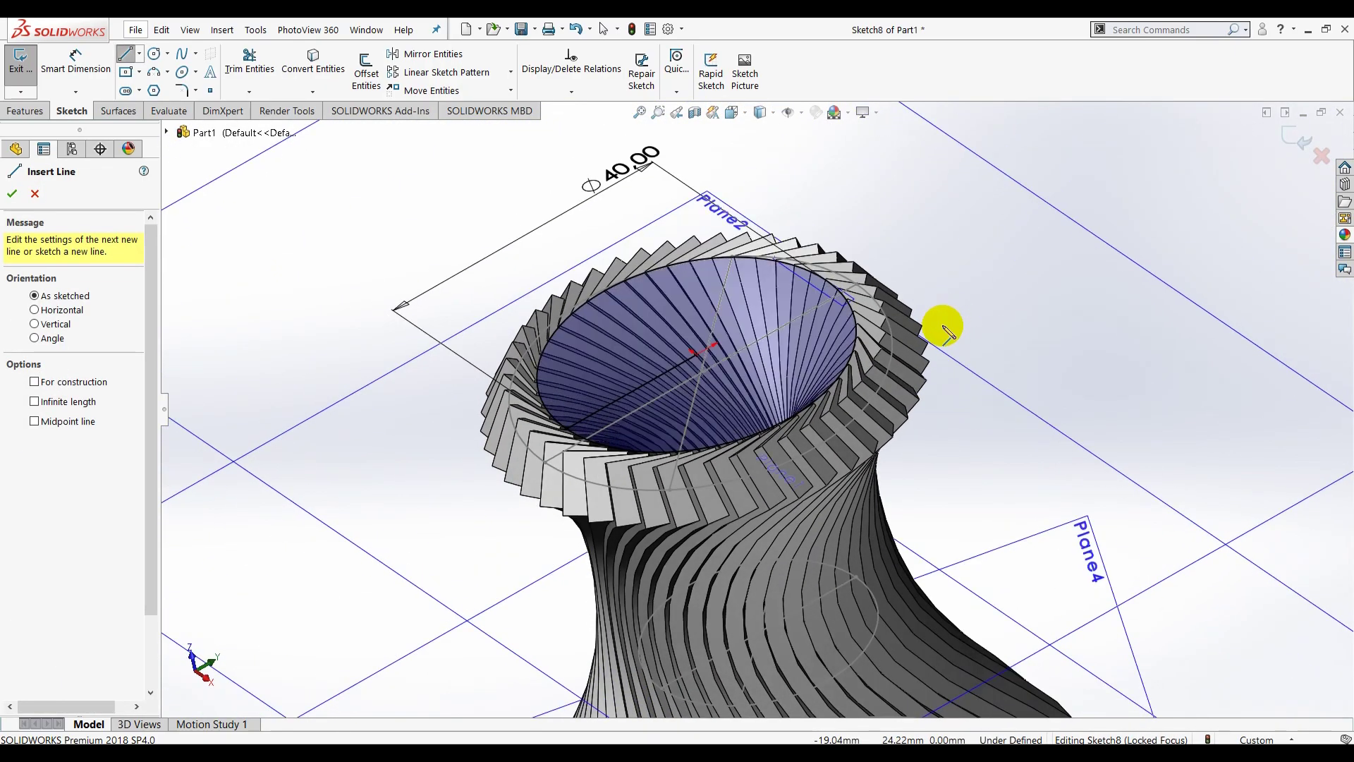
{"action": "left_click", "coordinate": [27, 197]}
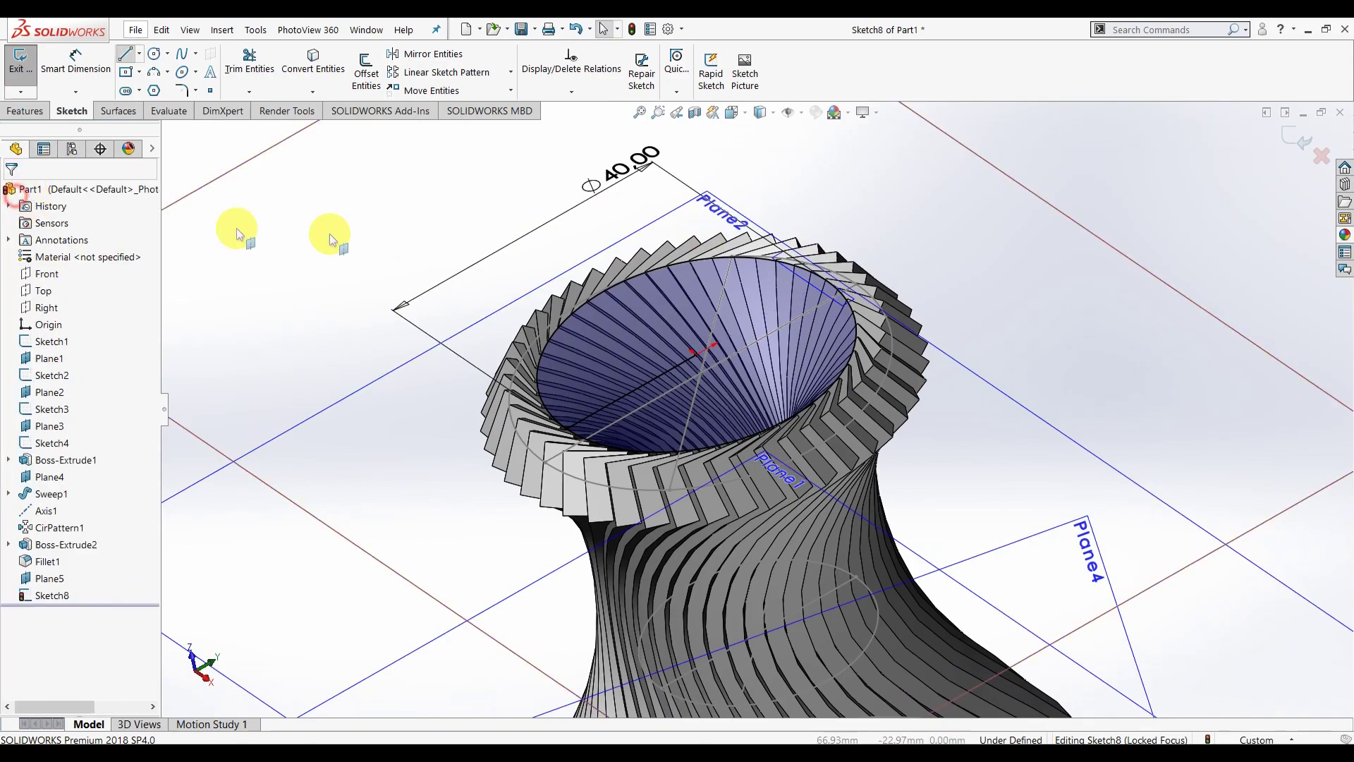
{"action": "left_click", "coordinate": [363, 236]}
{"action": "scroll", "coordinate": [393, 251], "scroll_direction": "up", "scroll_amount": 3}
{"action": "middle_click_drag", "start_coordinate": [393, 251], "coordinate": [986, 450]}
{"action": "key", "text": "ctrl+b"}
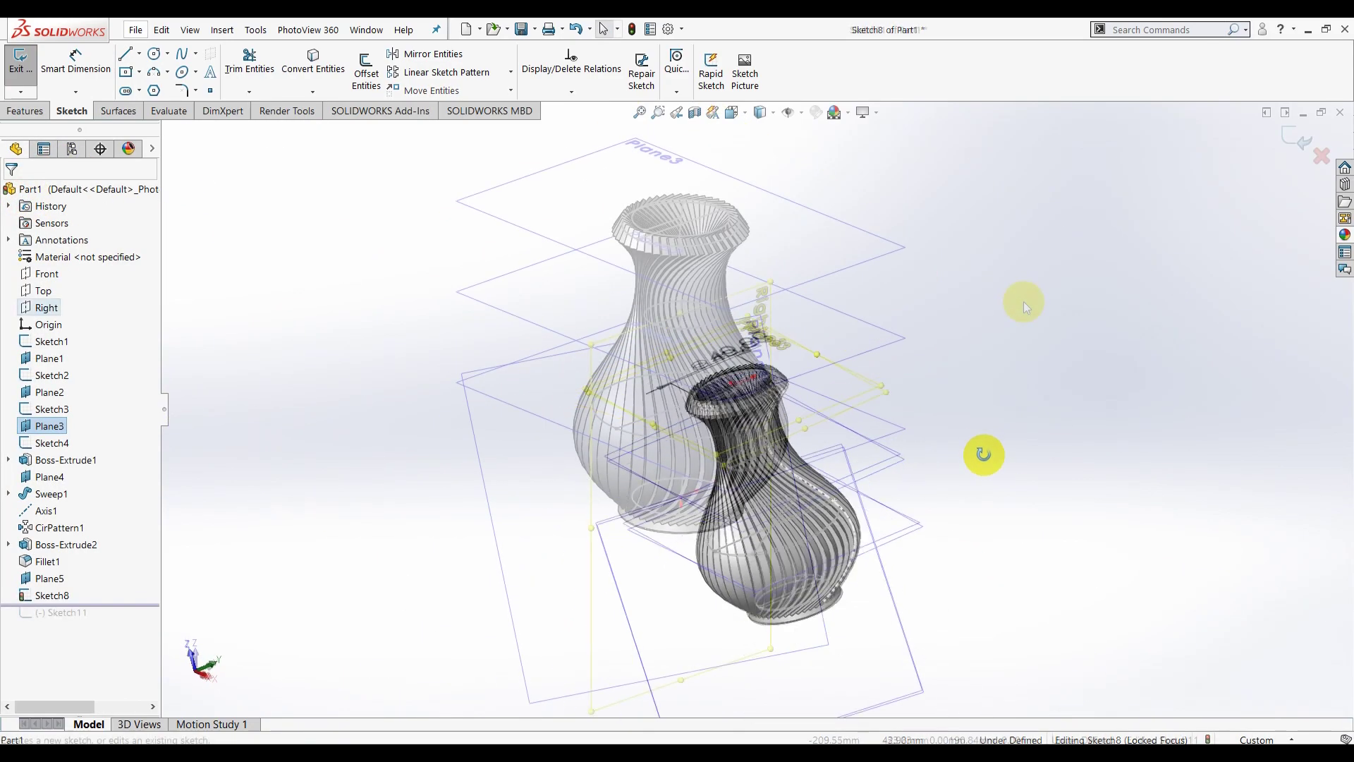
{"action": "left_click", "coordinate": [398, 469]}
- Start a new sketch on the Right plane, viewed from the right
{"action": "left_click", "coordinate": [47, 315]}
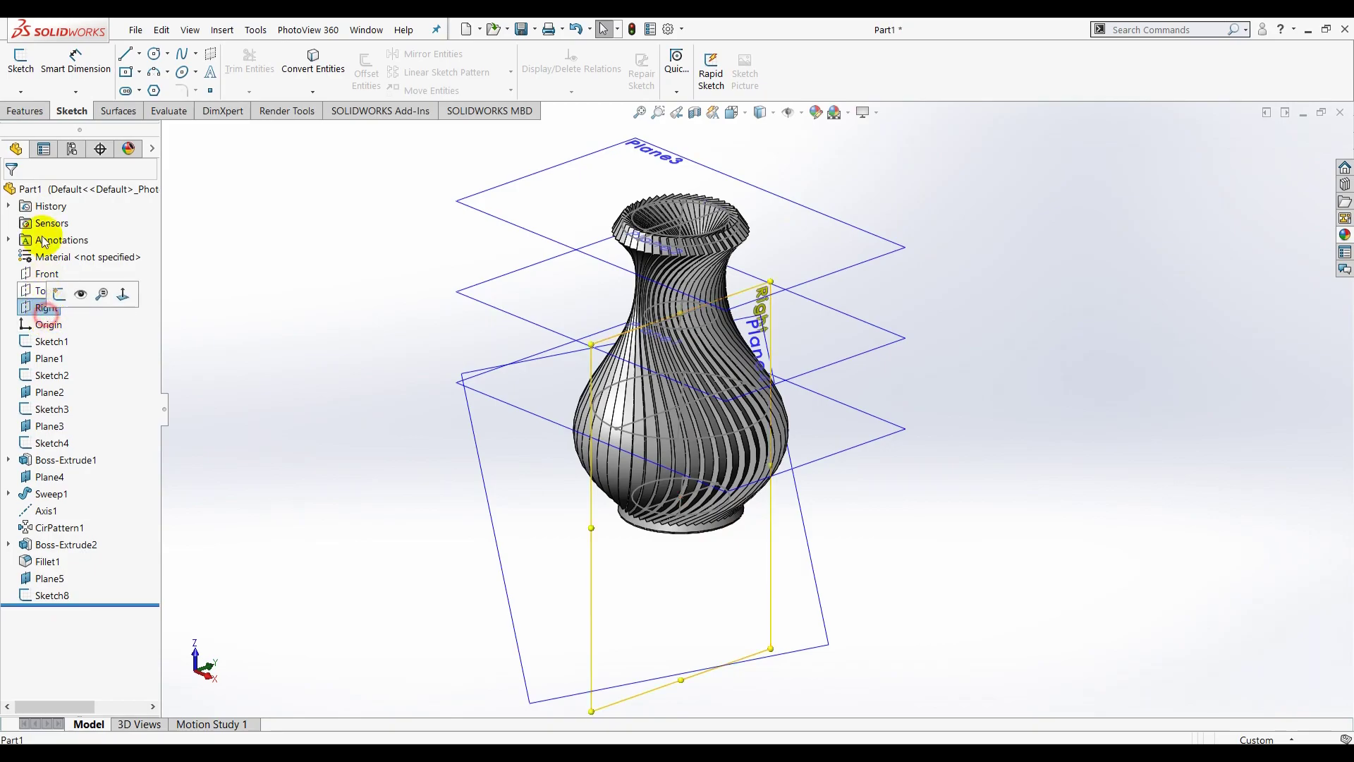
{"action": "left_click", "coordinate": [26, 69]}
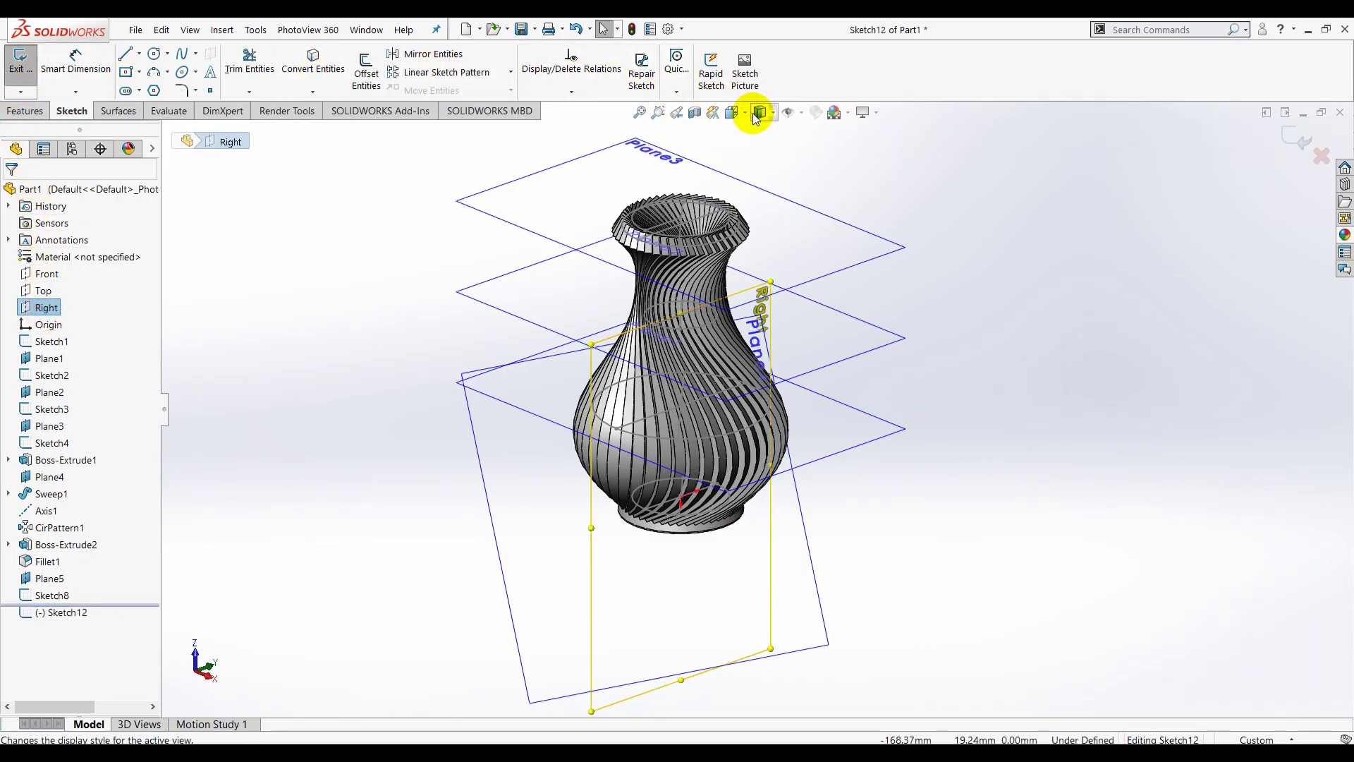
{"action": "left_click", "coordinate": [745, 115]}
{"action": "left_click", "coordinate": [813, 192]}
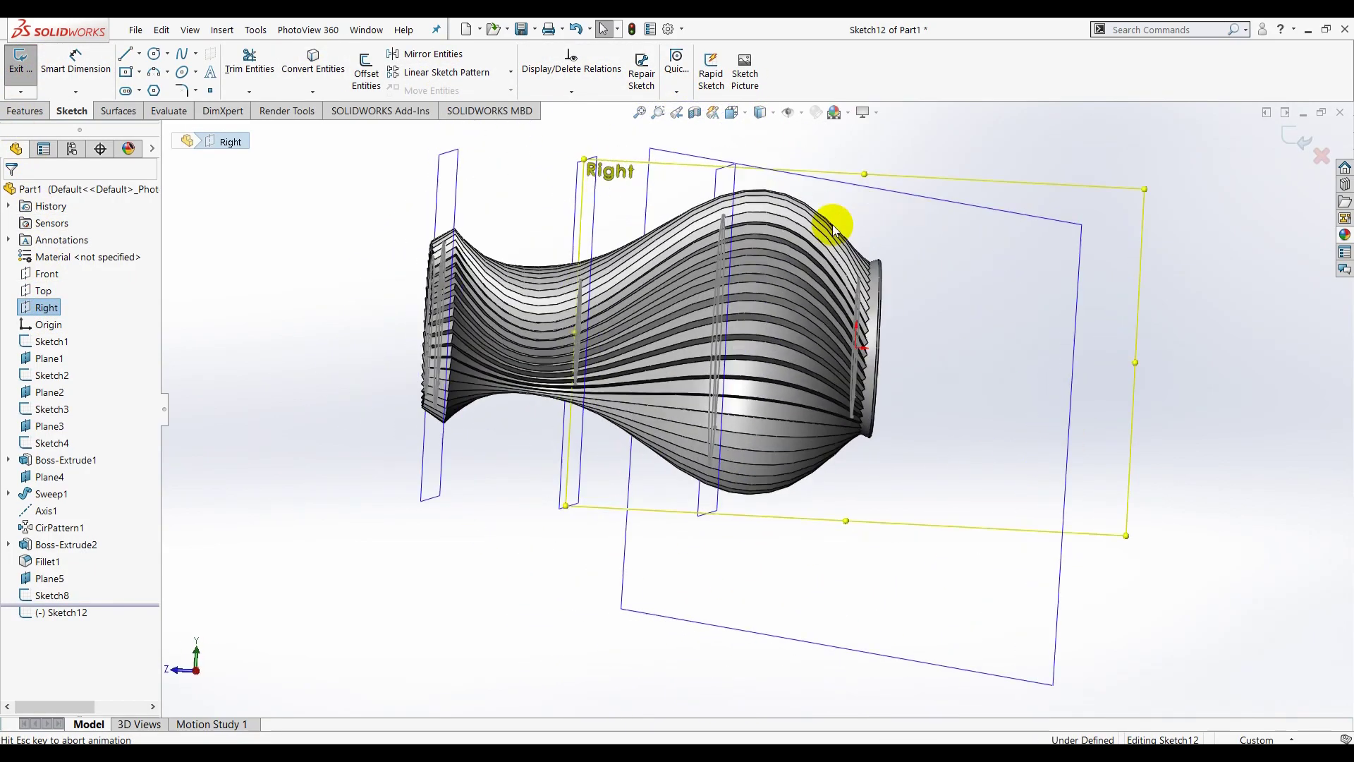
{"action": "middle_click_drag", "start_coordinate": [922, 527], "coordinate": [943, 492]}
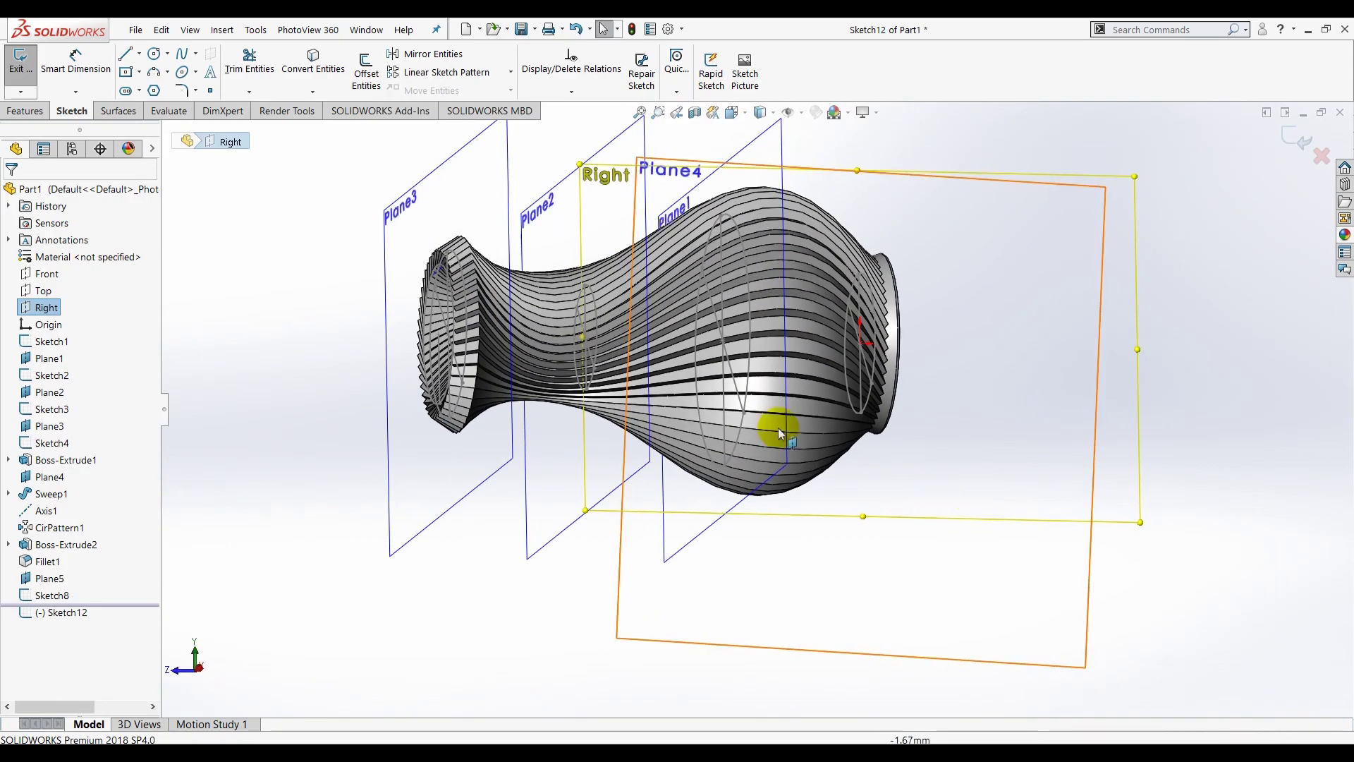
- Draw a spline from the sketch point through points on the ellipse profiles
{"action": "left_click", "coordinate": [185, 56]}
{"action": "scroll", "coordinate": [870, 443], "scroll_direction": "down", "scroll_amount": 5}
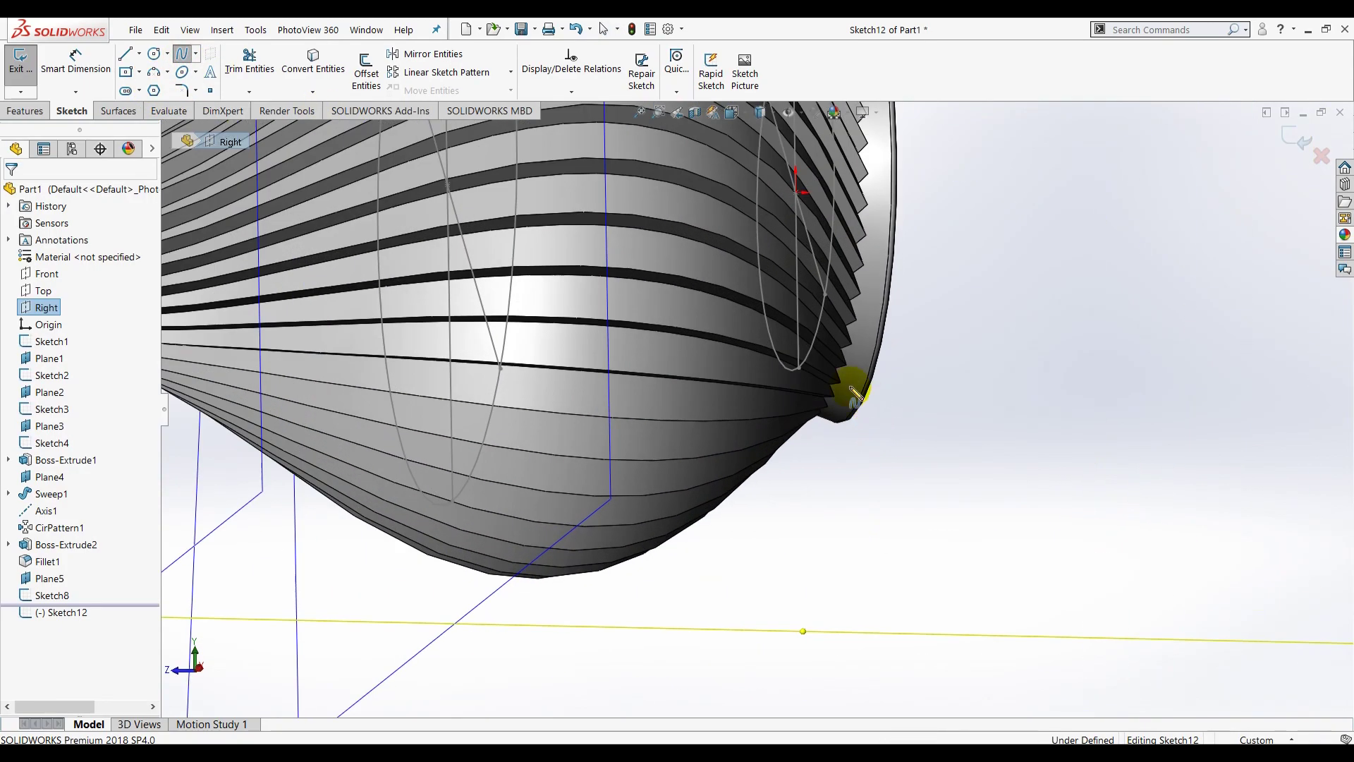
{"action": "left_click", "coordinate": [800, 372]}
{"action": "left_click", "coordinate": [453, 500]}
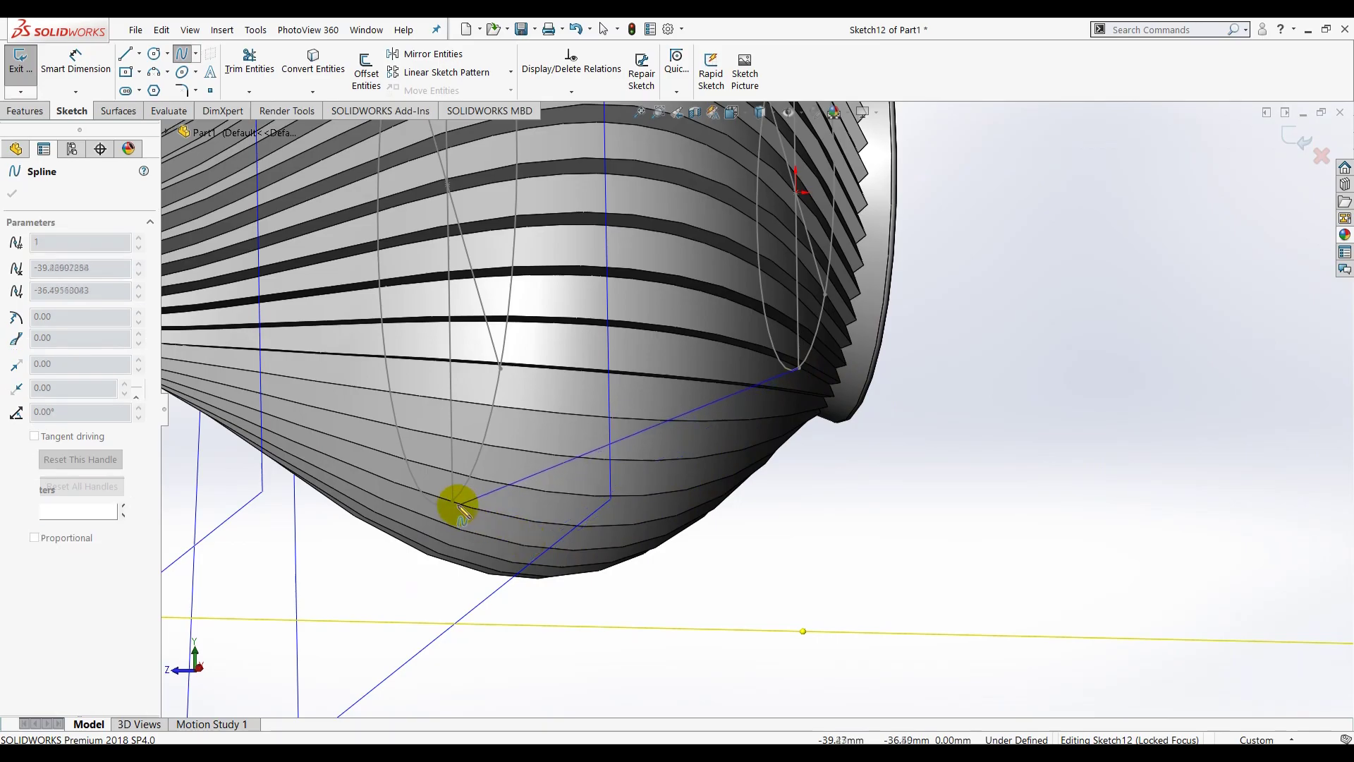
{"action": "scroll", "coordinate": [529, 530], "scroll_direction": "up", "scroll_amount": 5}
{"action": "scroll", "coordinate": [493, 317], "scroll_direction": "up", "scroll_amount": 3}
{"action": "scroll", "coordinate": [530, 399], "scroll_direction": "down", "scroll_amount": 6}
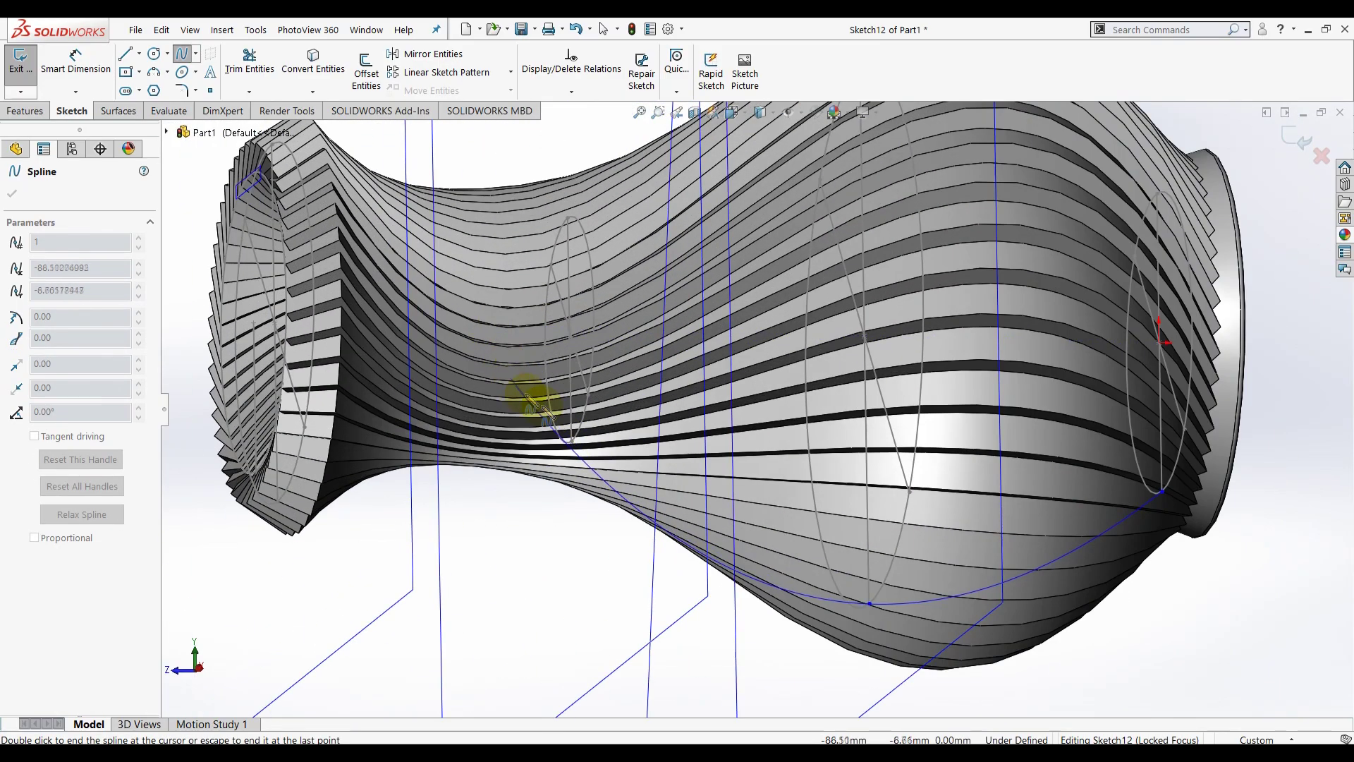
{"action": "left_click", "coordinate": [572, 442]}
{"action": "scroll", "coordinate": [514, 514], "scroll_direction": "up", "scroll_amount": 4}
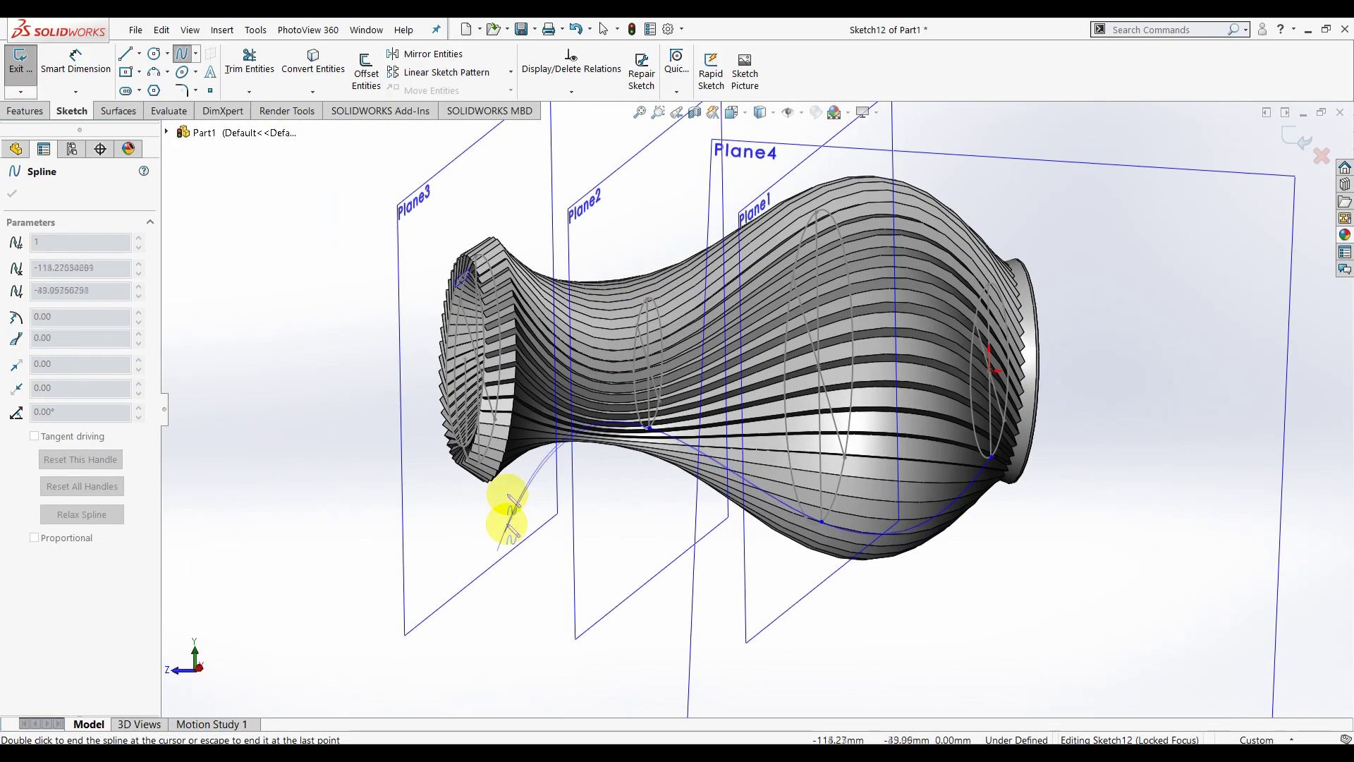
{"action": "scroll", "coordinate": [508, 453], "scroll_direction": "down", "scroll_amount": 5}
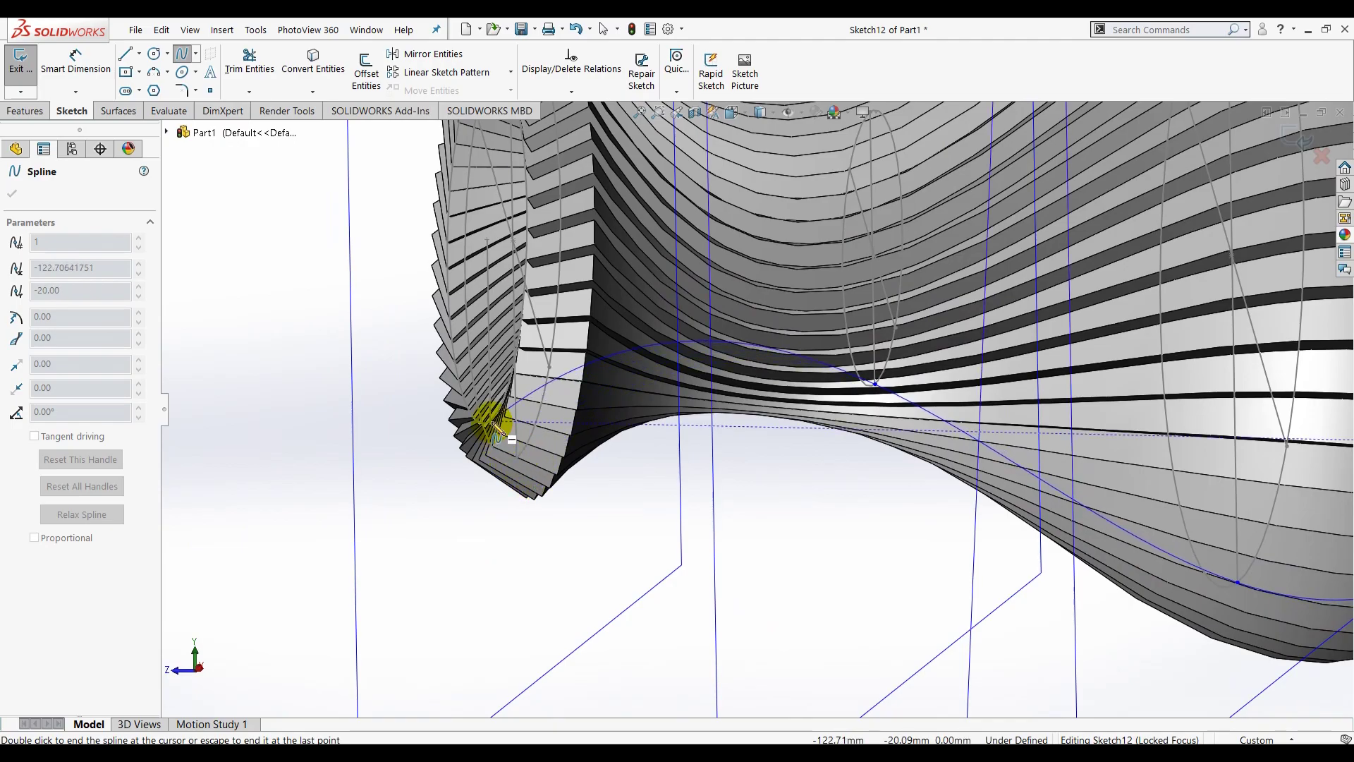
- End the spline at the vase's left end and accept it
{"action": "middle_click_drag", "start_coordinate": [538, 474], "coordinate": [595, 468]}
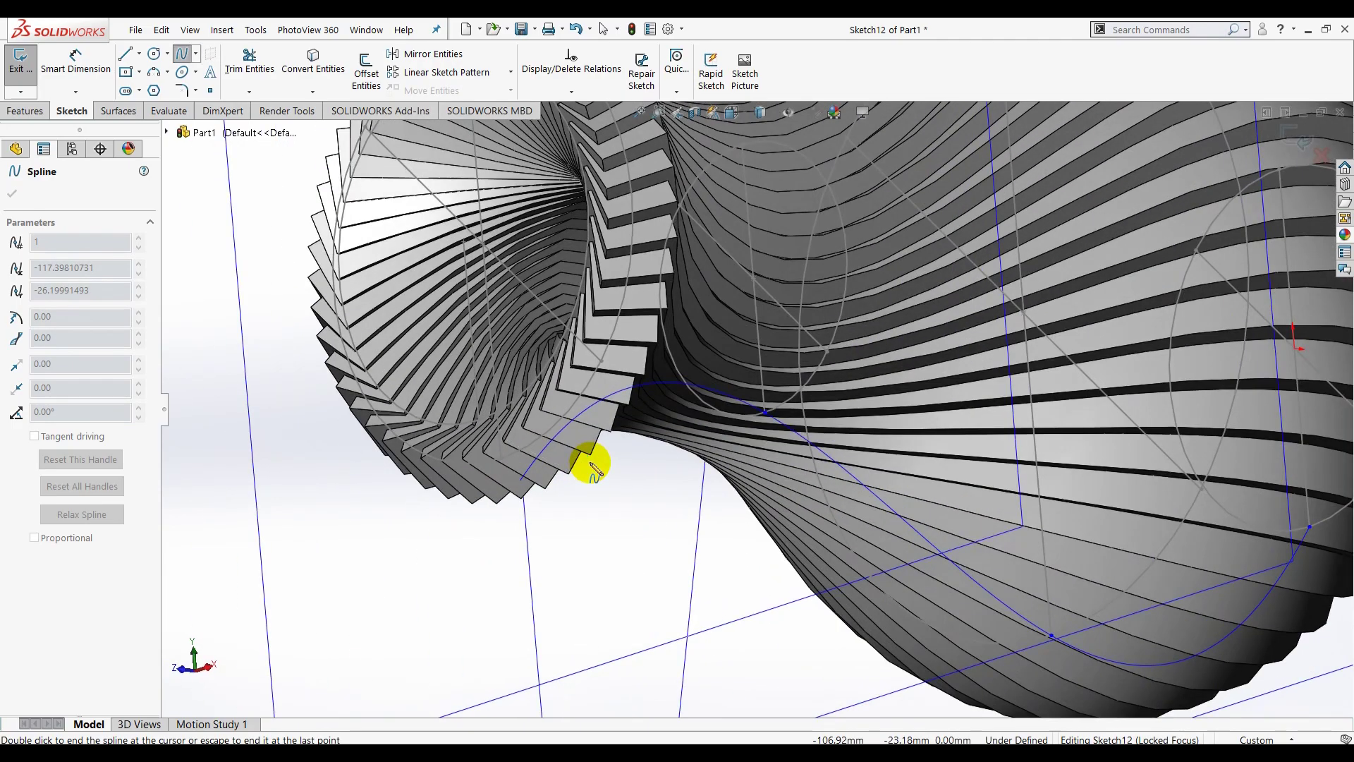
{"action": "double_click", "coordinate": [479, 424]}
{"action": "scroll", "coordinate": [562, 507], "scroll_direction": "up", "scroll_amount": 3}
{"action": "scroll", "coordinate": [740, 544], "scroll_direction": "up", "scroll_amount": 3}
{"action": "middle_click_drag", "start_coordinate": [740, 543], "coordinate": [691, 541]}
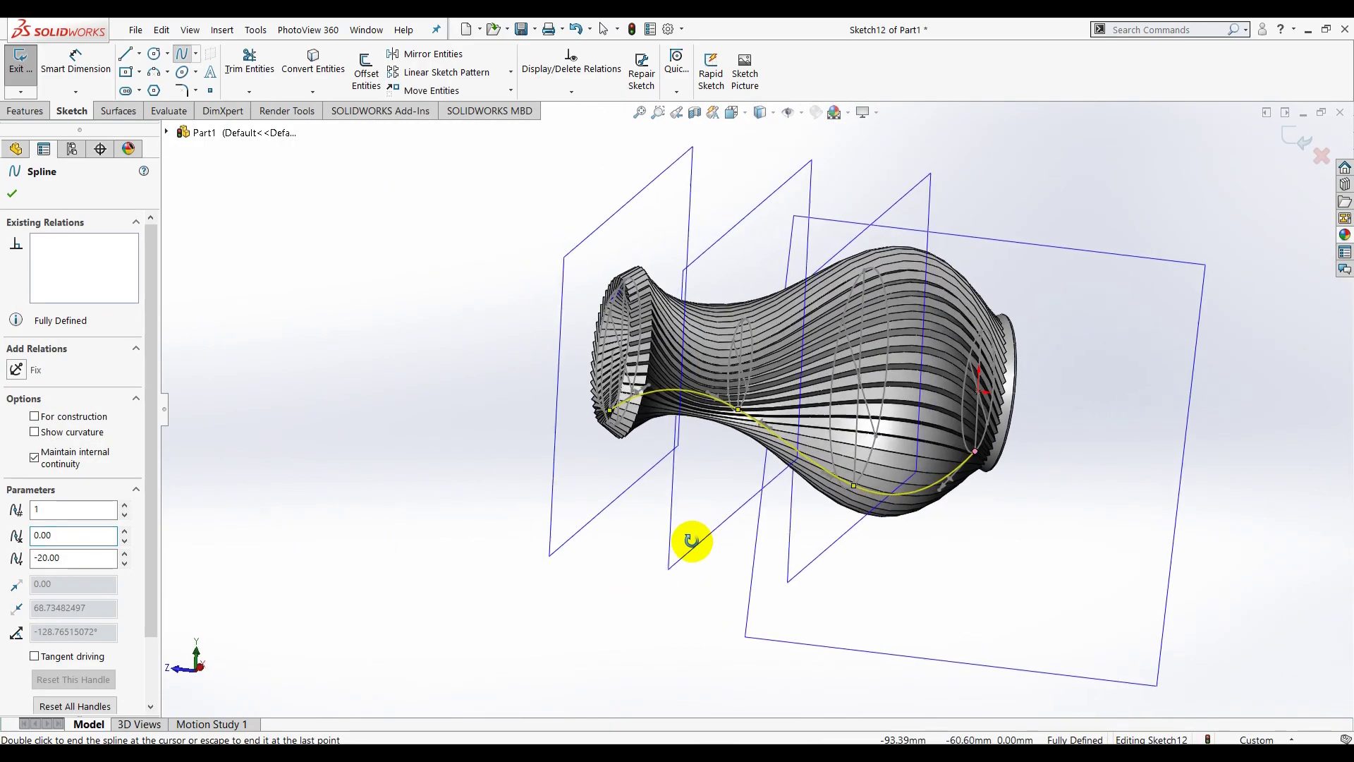
{"action": "left_click", "coordinate": [12, 192]}
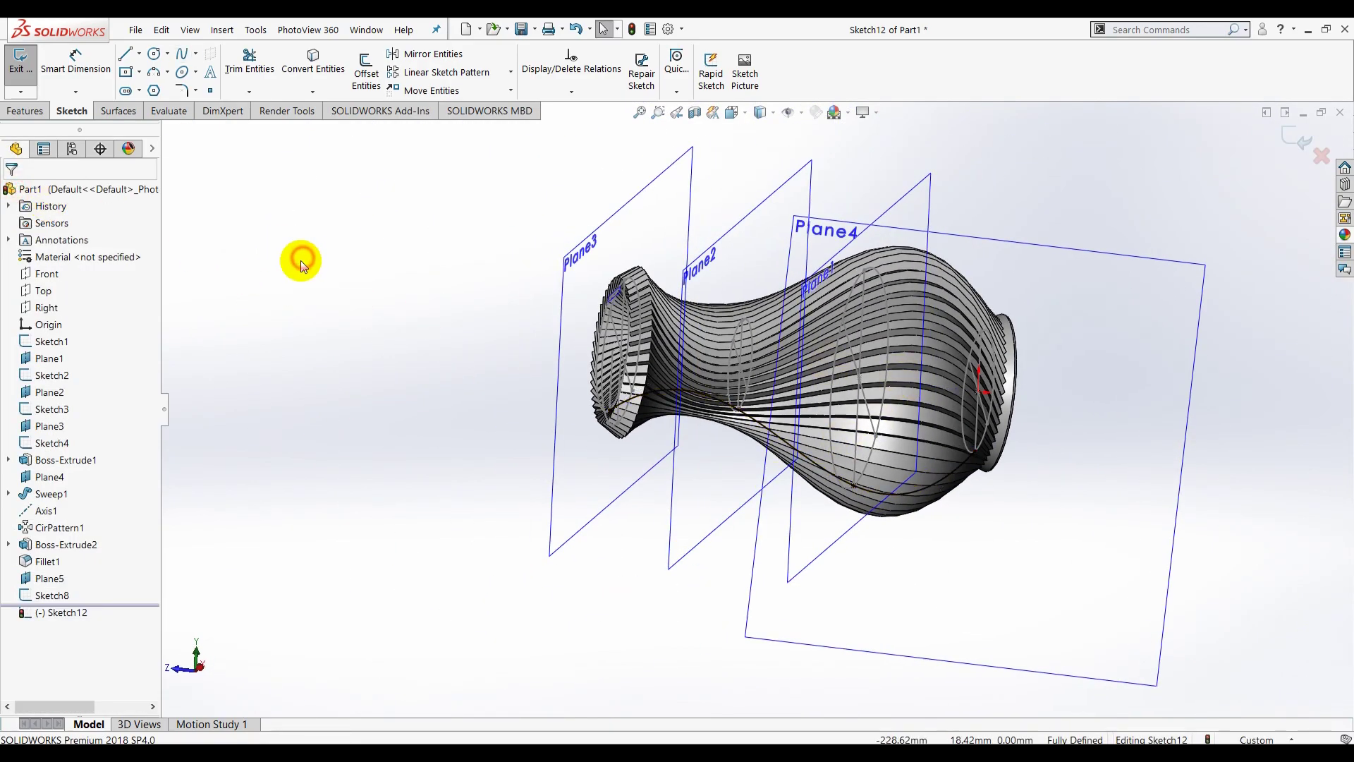
- In the Right view on Plane4, draw a vertical line from the vase's right end to the spline's end
{"action": "left_click", "coordinate": [760, 112]}
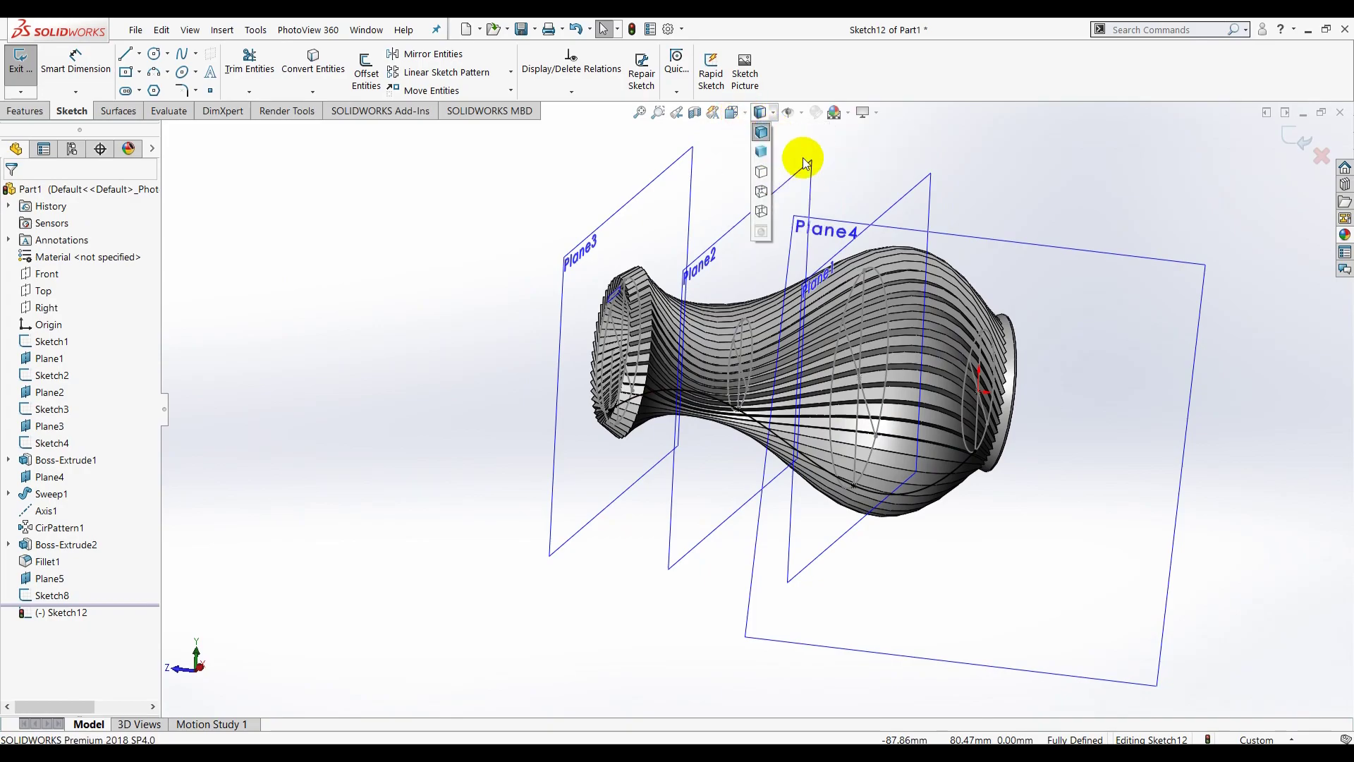
{"action": "left_click", "coordinate": [731, 112]}
{"action": "left_click", "coordinate": [815, 194]}
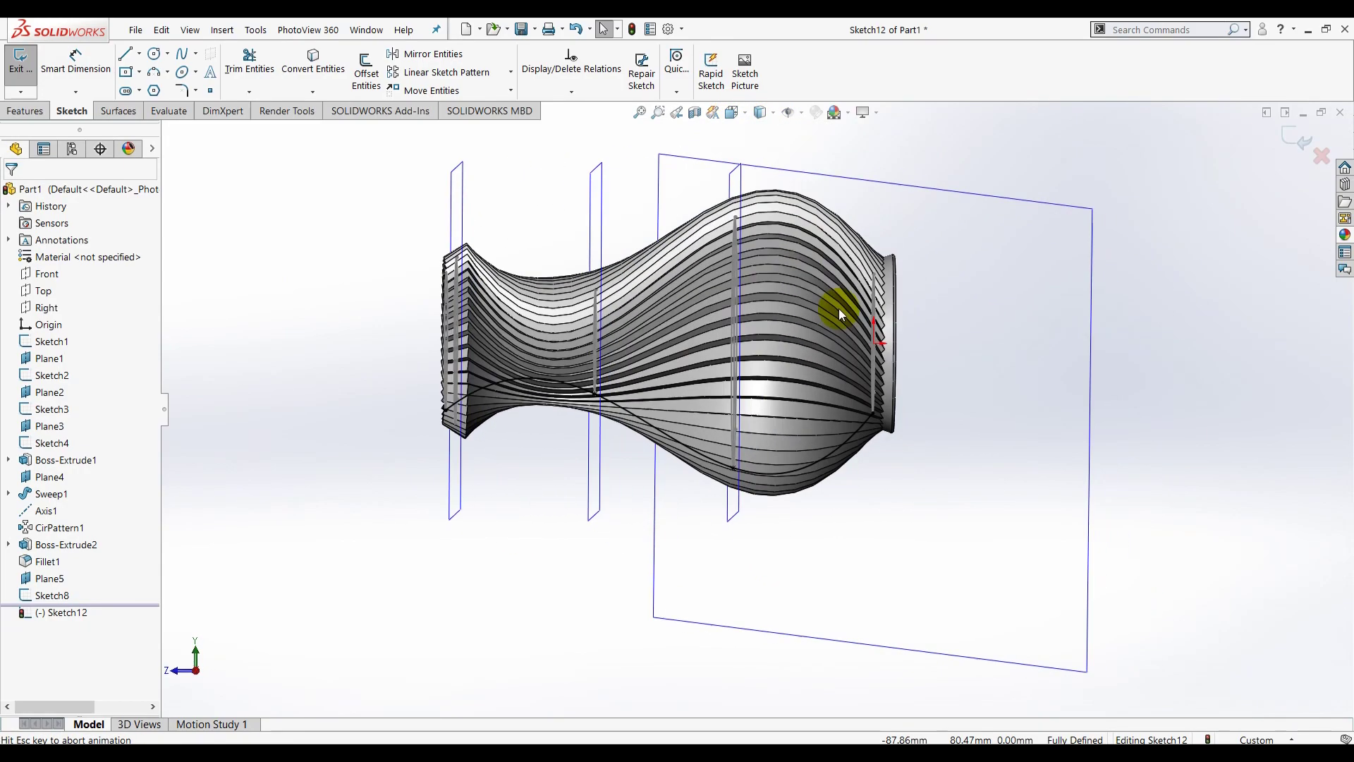
{"action": "left_click", "coordinate": [905, 604]}
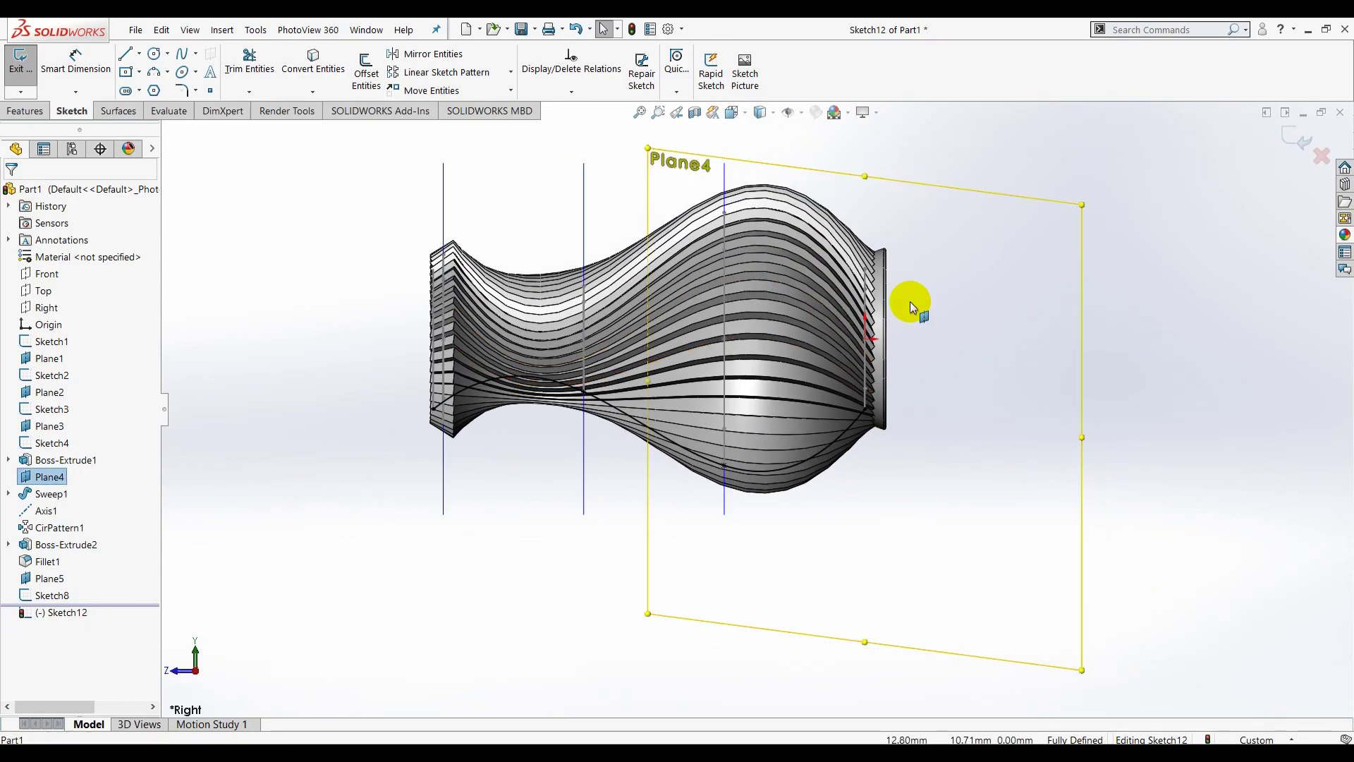
{"action": "left_click", "coordinate": [125, 56]}
{"action": "scroll", "coordinate": [938, 378], "scroll_direction": "down", "scroll_amount": 4}
{"action": "left_click", "coordinate": [758, 309]}
{"action": "left_click", "coordinate": [758, 459]}
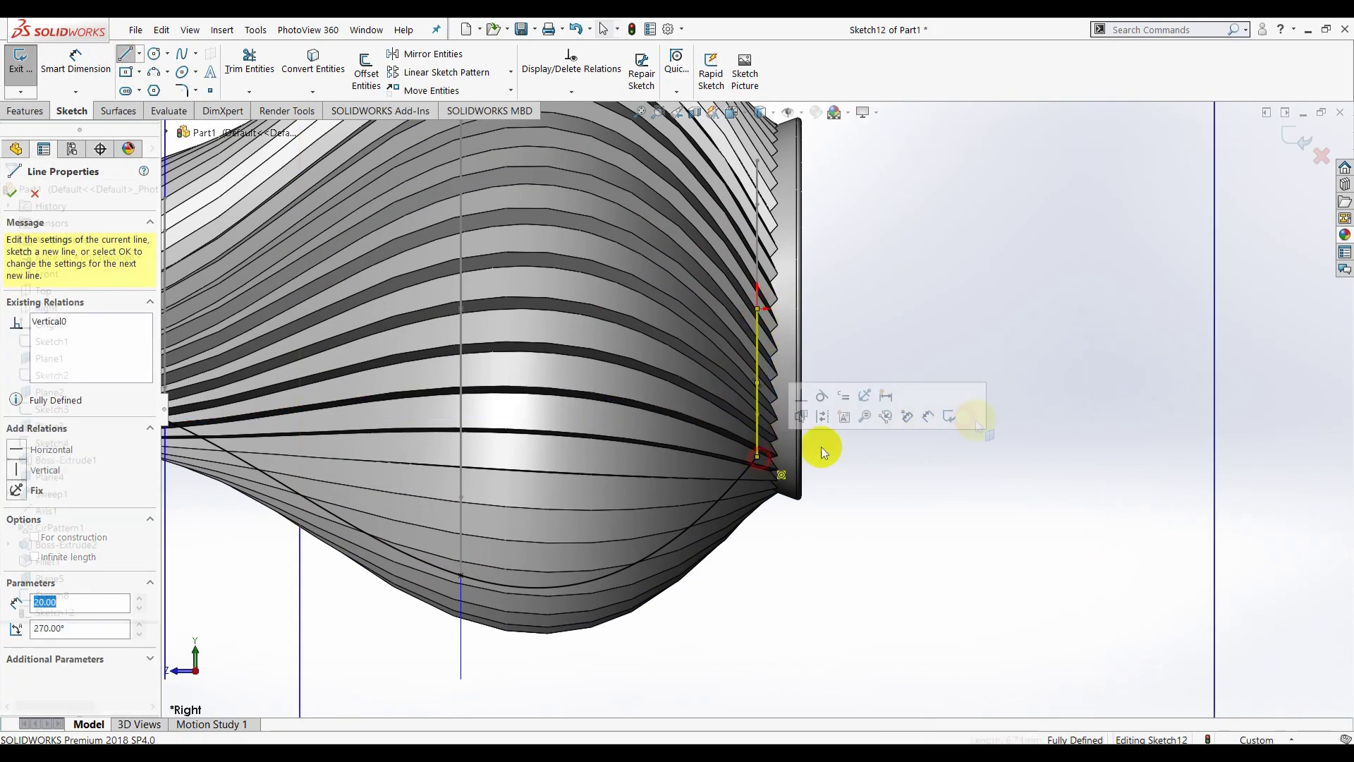
{"action": "scroll", "coordinate": [818, 447], "scroll_direction": "up", "scroll_amount": 5}
{"action": "key", "text": "Escape"}
- Draw the horizontal centre line and the lines closing the profile at the spline's start
{"action": "left_click", "coordinate": [134, 59]}
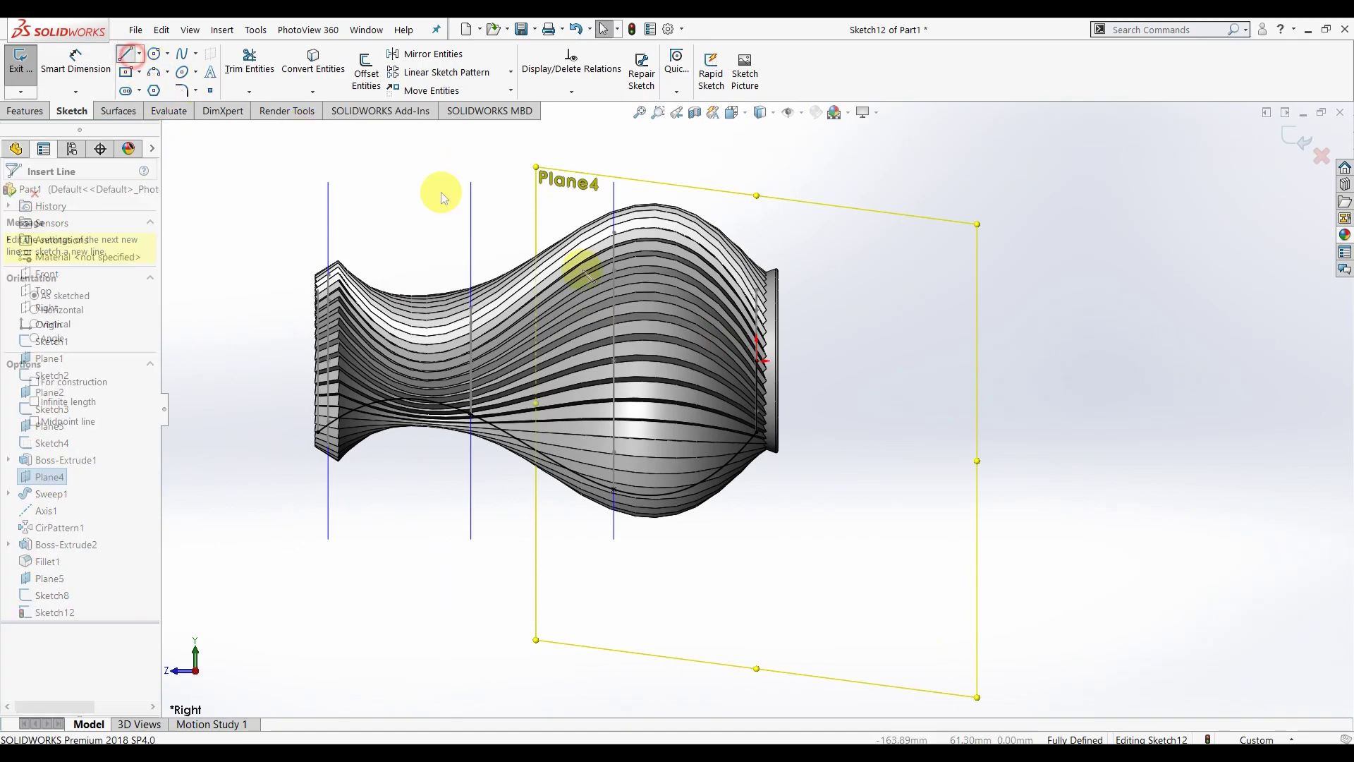
{"action": "left_click", "coordinate": [759, 361]}
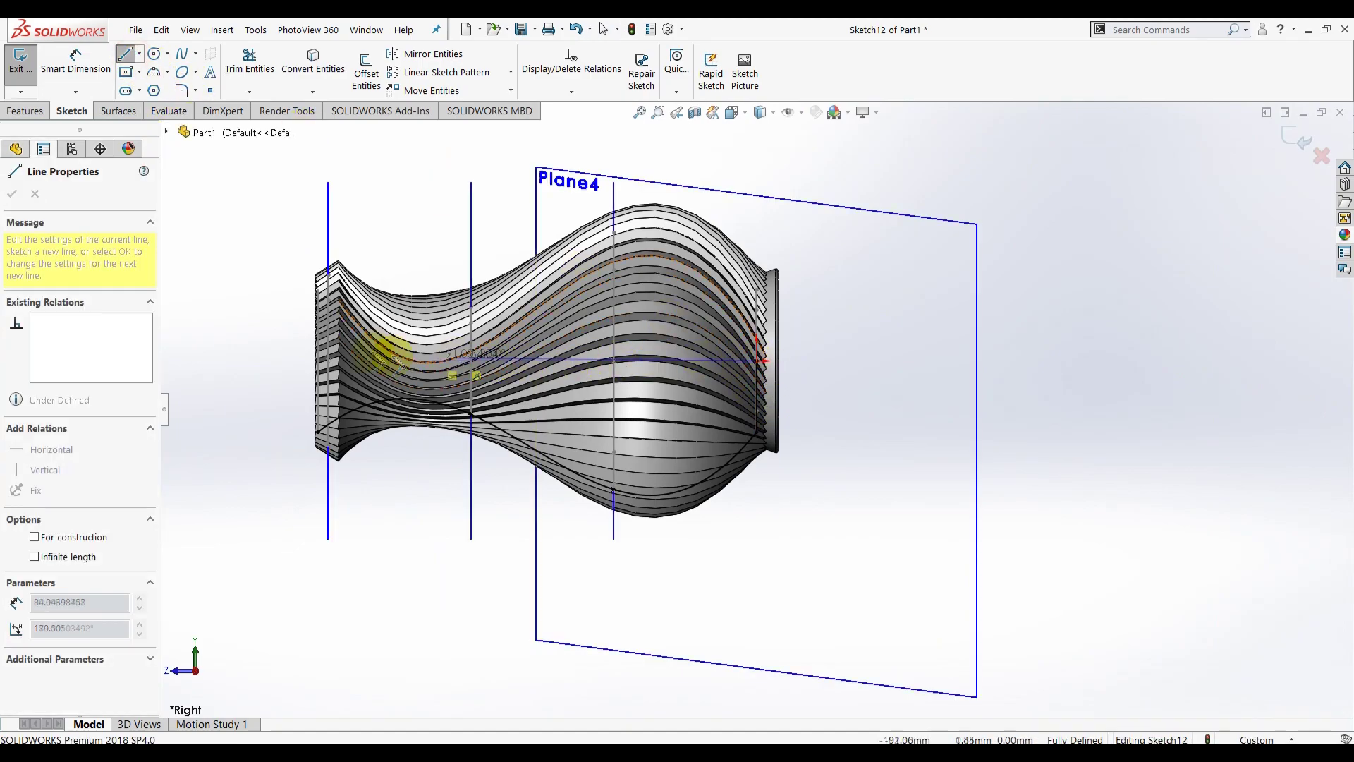
{"action": "left_click", "coordinate": [271, 361]}
{"action": "left_click", "coordinate": [272, 432]}
{"action": "scroll", "coordinate": [318, 434], "scroll_direction": "down", "scroll_amount": 2}
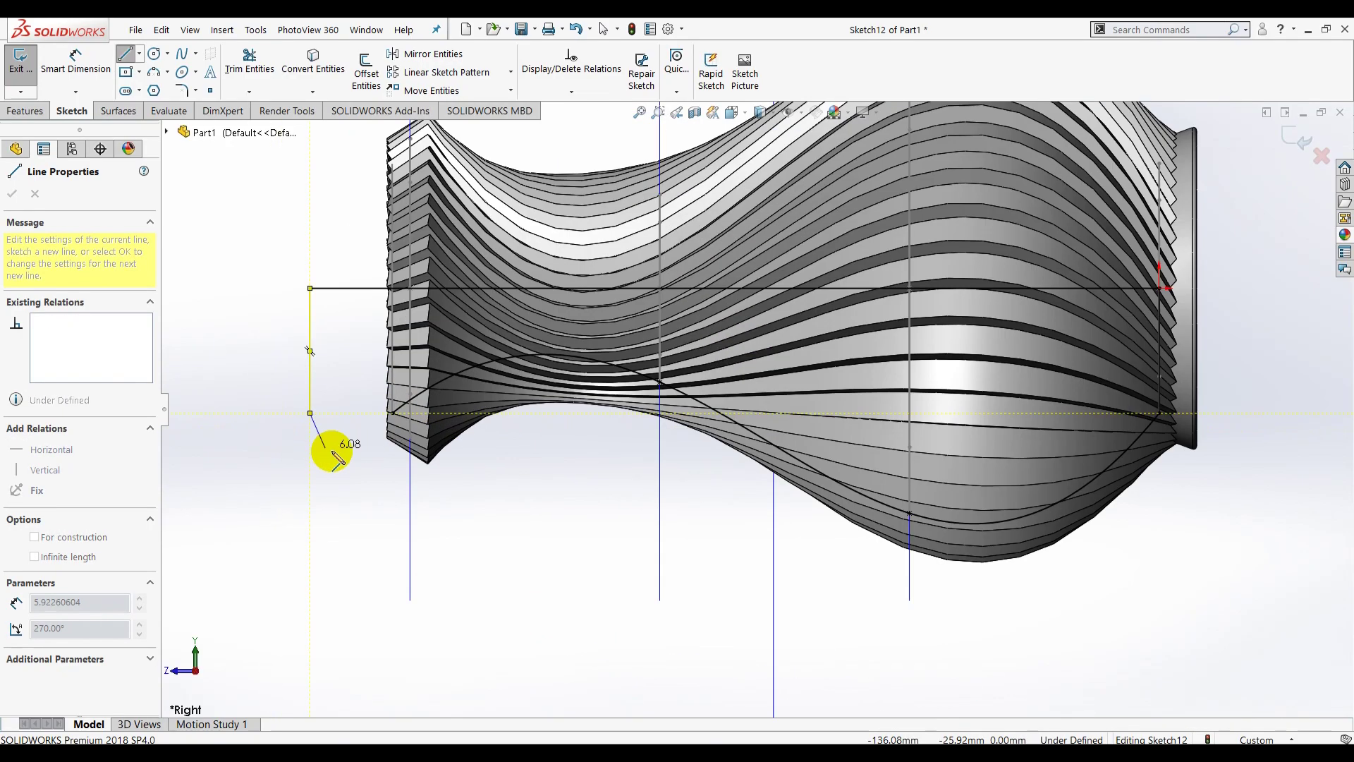
{"action": "scroll", "coordinate": [319, 433], "scroll_direction": "down", "scroll_amount": 2}
{"action": "left_click", "coordinate": [427, 404]}
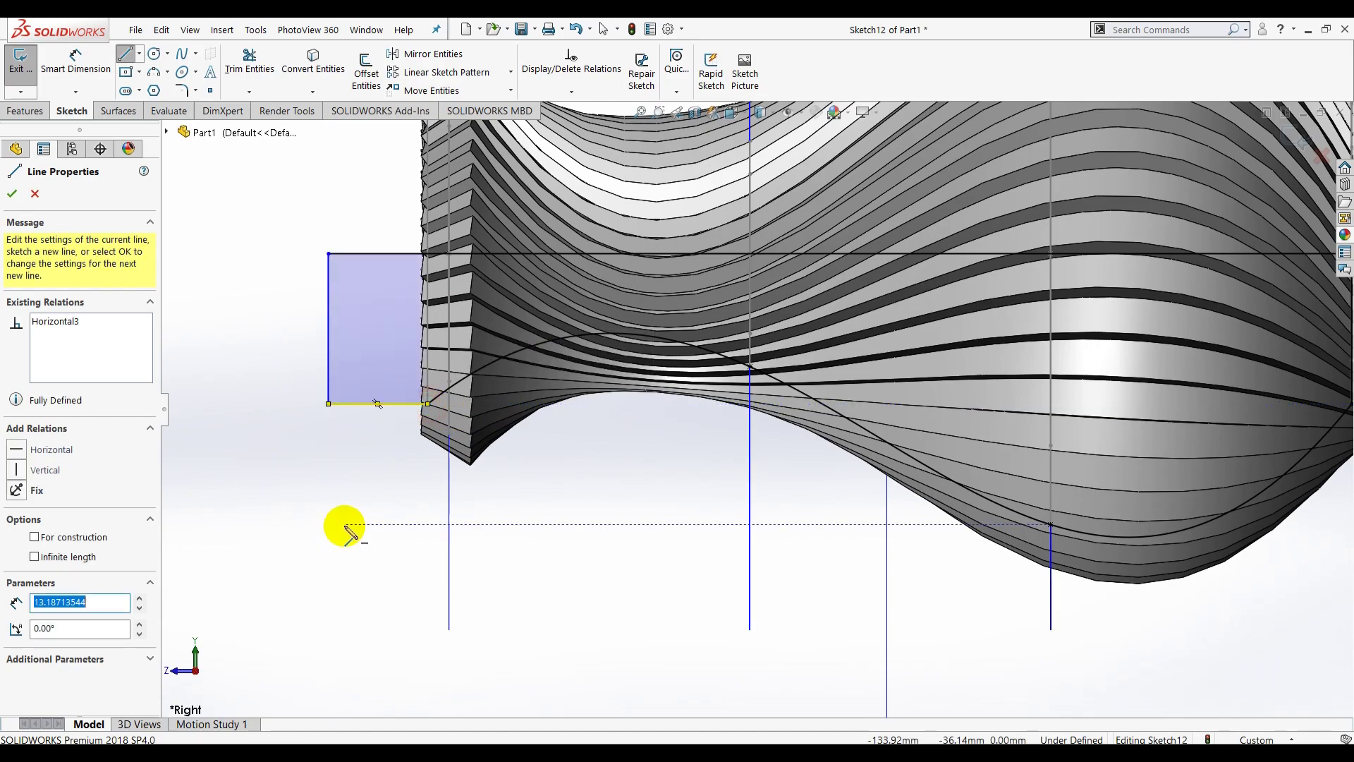
- Dimension the stub width to 6 mm
{"action": "left_click", "coordinate": [83, 69]}
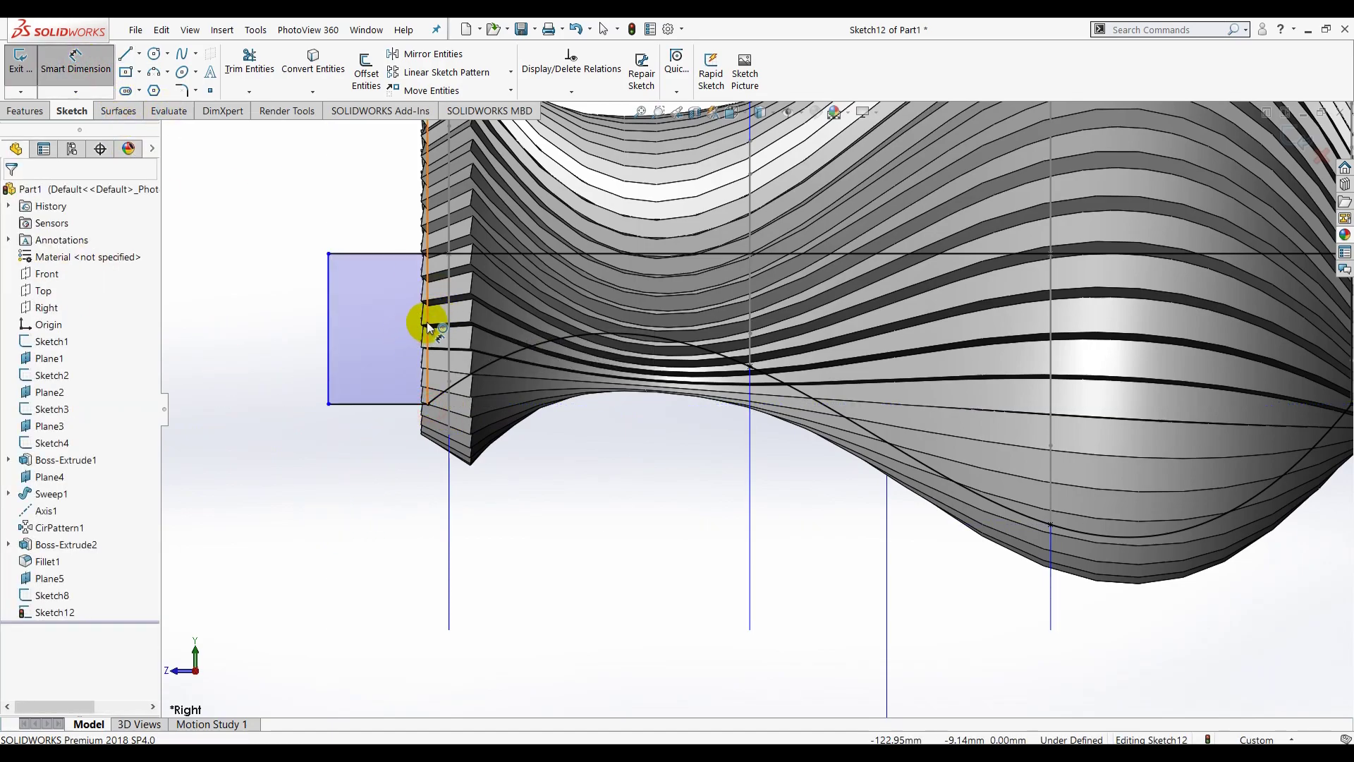
{"action": "left_click", "coordinate": [427, 322]}
{"action": "left_click", "coordinate": [328, 323]}
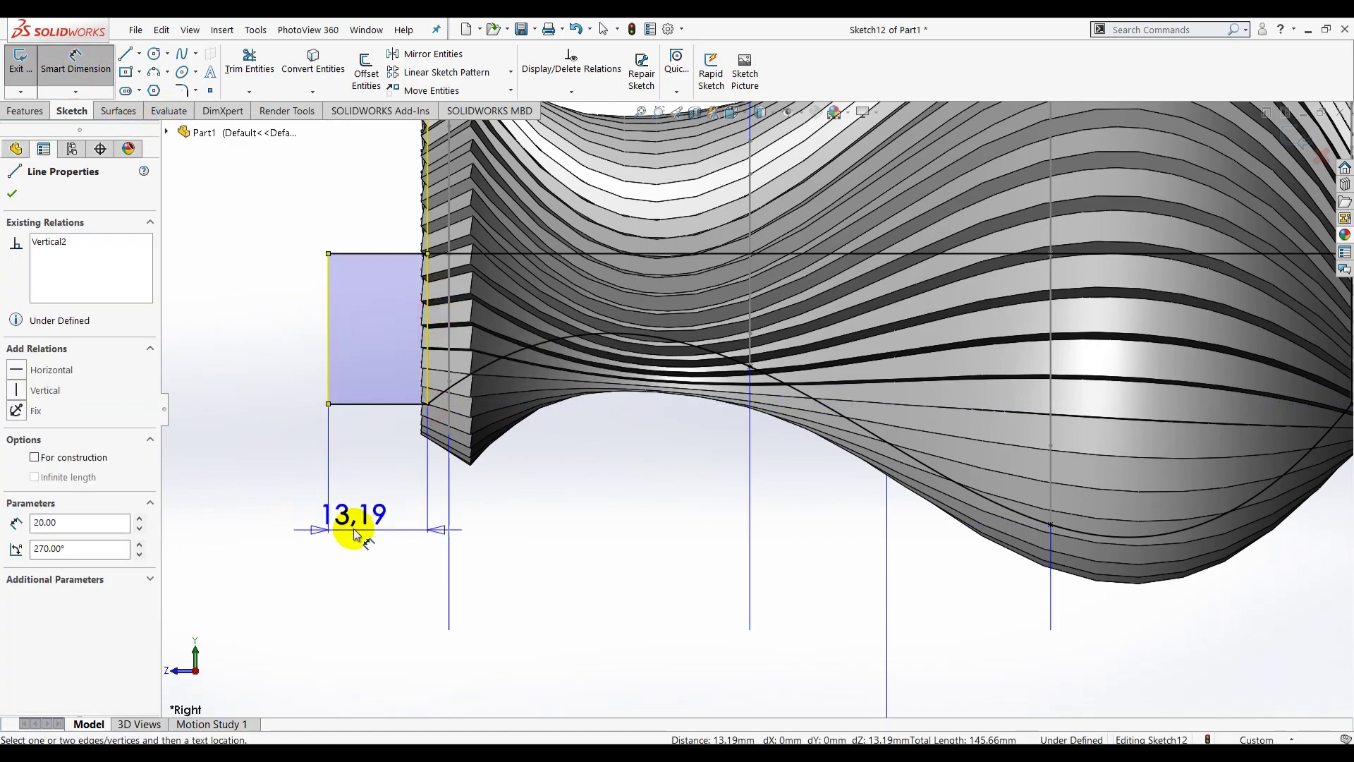
{"action": "left_click", "coordinate": [351, 529]}
{"action": "type", "text": "6"}
{"action": "key", "text": "Return"}
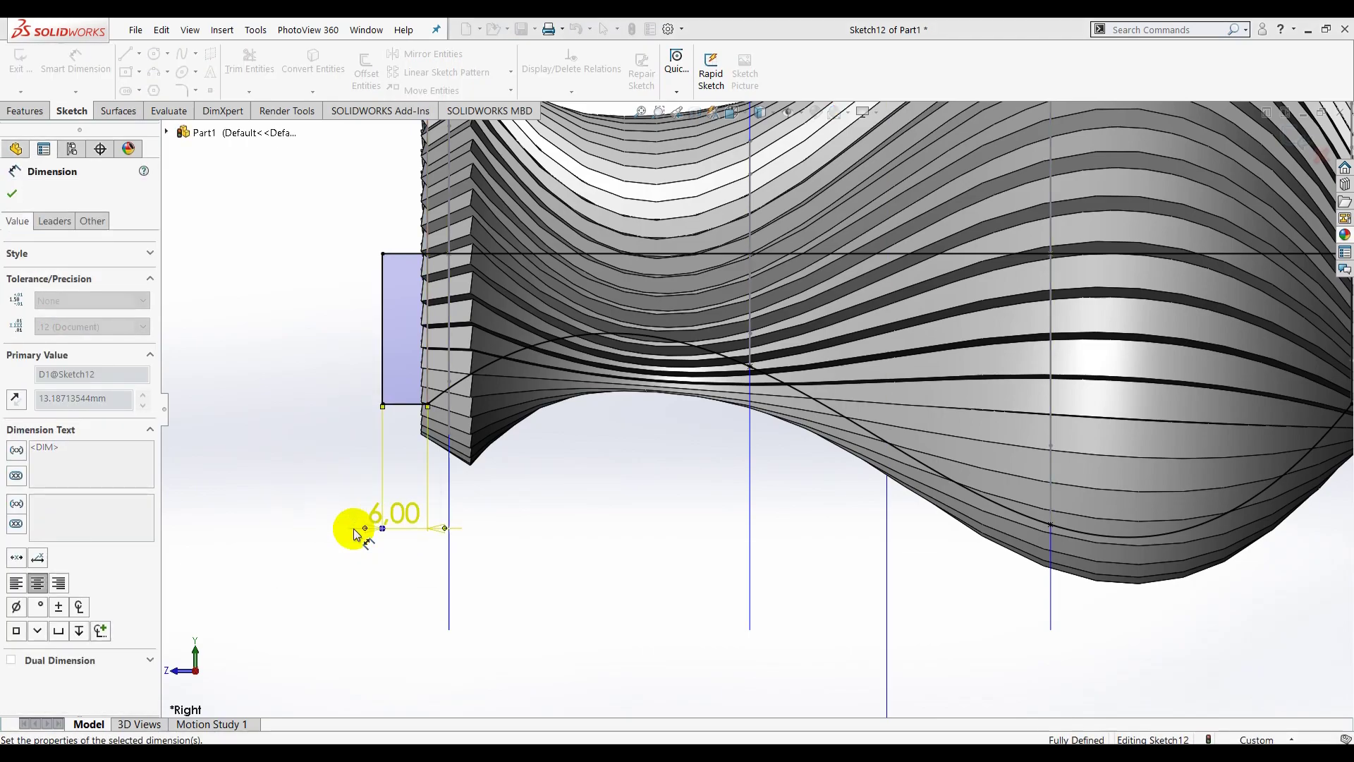
{"action": "scroll", "coordinate": [776, 472], "scroll_direction": "up", "scroll_amount": 5}
{"action": "scroll", "coordinate": [1016, 352], "scroll_direction": "down", "scroll_amount": 3}
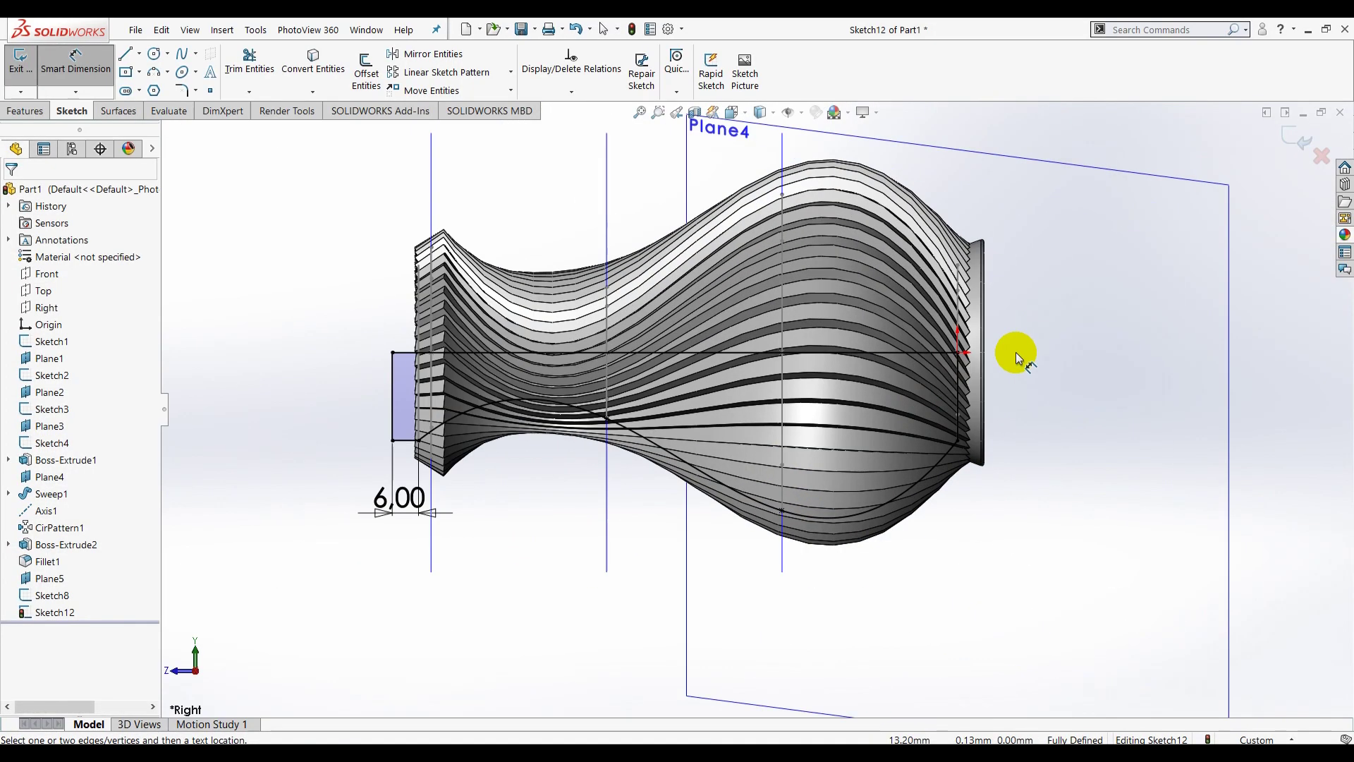
{"action": "key", "text": "Escape"}
- Make the horizontal centre line construction geometry
{"action": "left_click", "coordinate": [624, 350]}
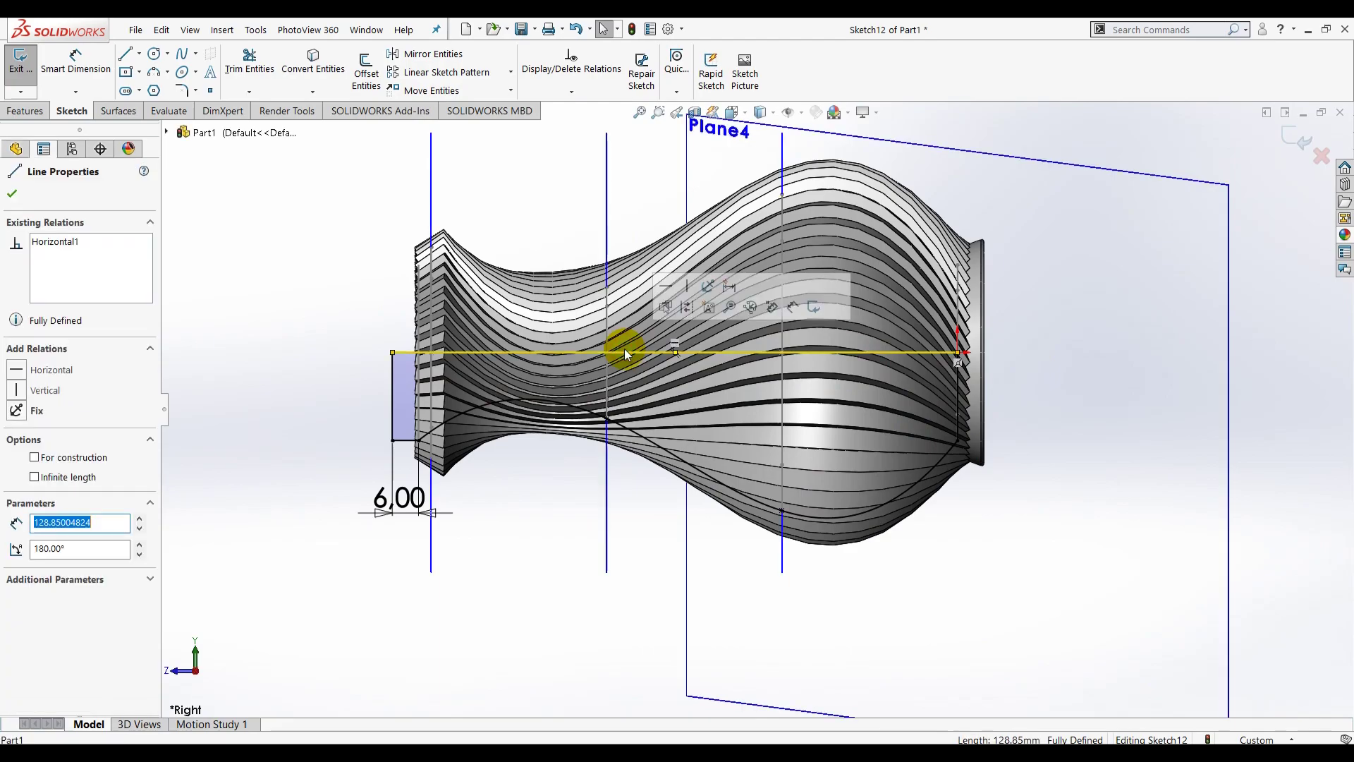
{"action": "left_click", "coordinate": [686, 308]}
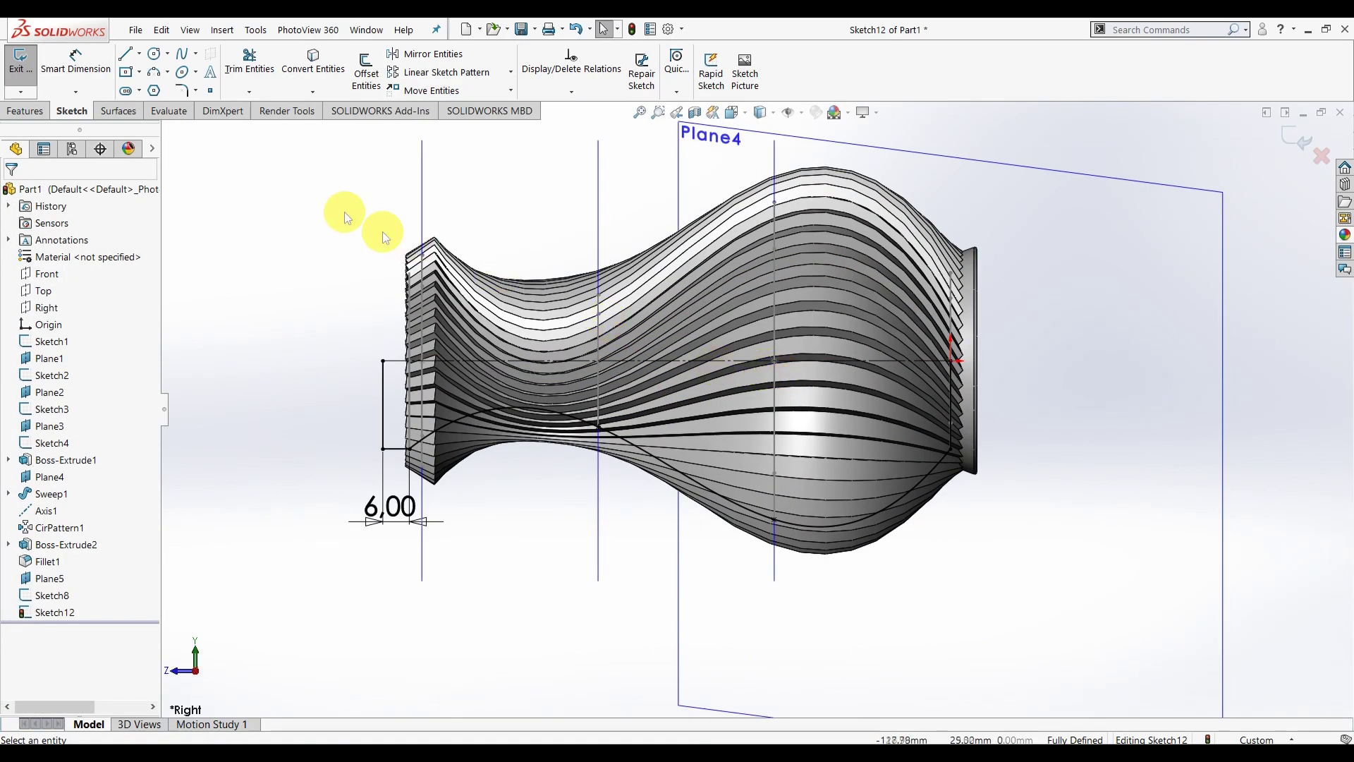
{"action": "left_click", "coordinate": [51, 112]}
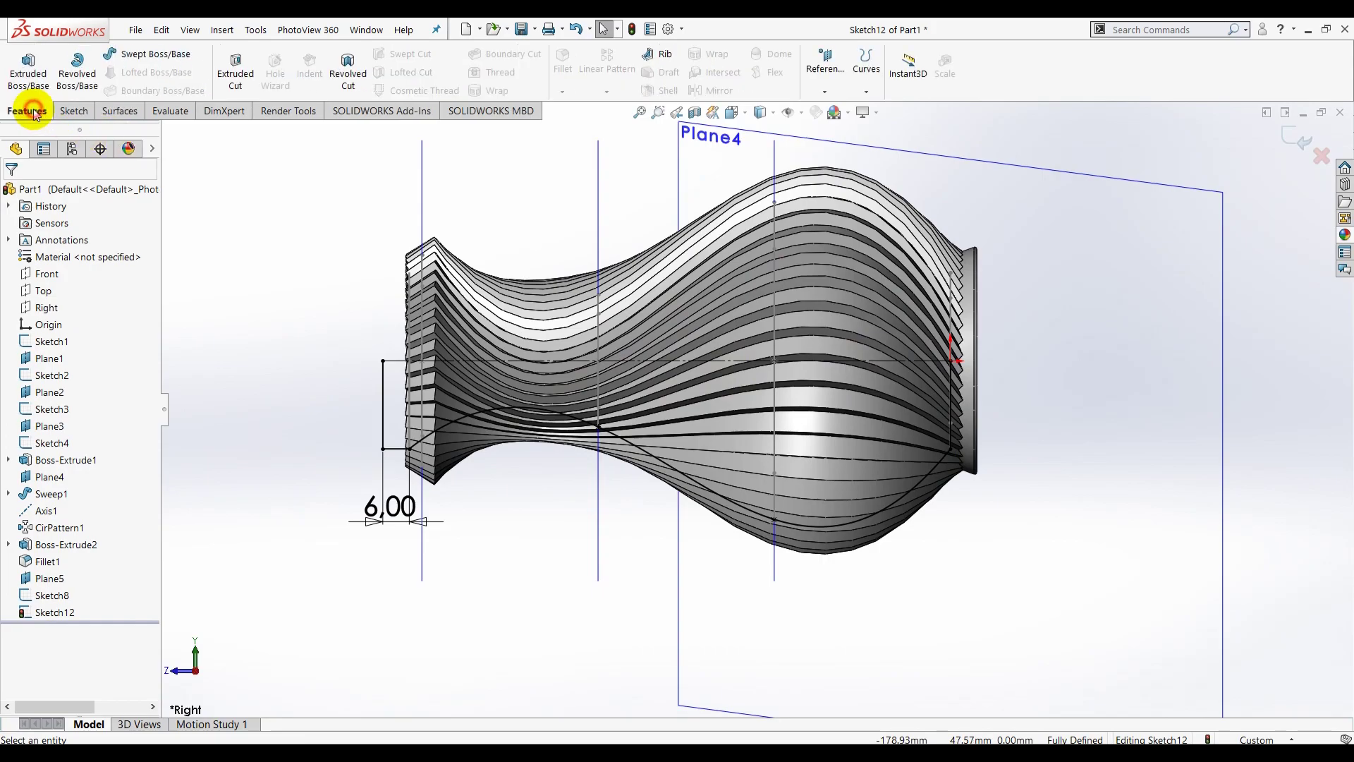
- Revolve-cut Sketch12 360° around Line3 to hollow the vase, then select Sketch8 and Plane5
{"action": "left_click", "coordinate": [353, 70]}
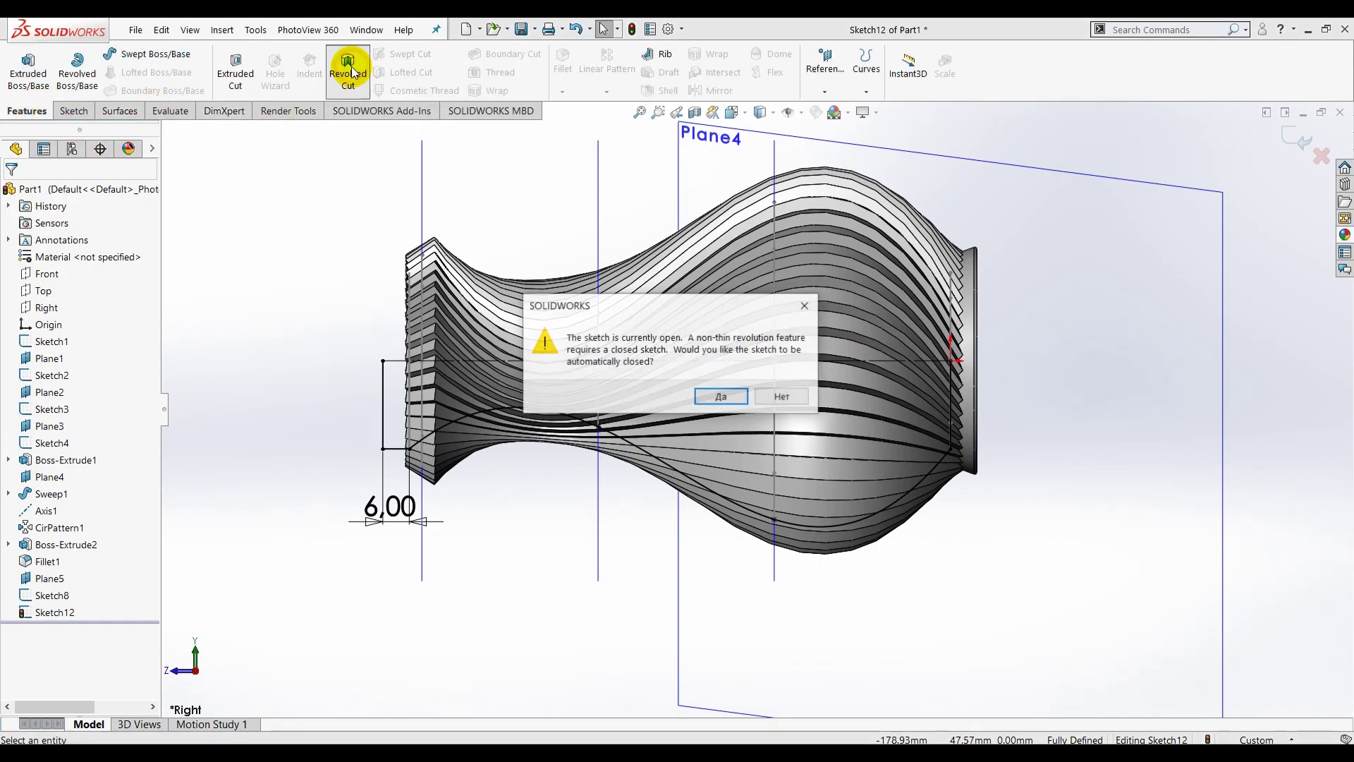
{"action": "left_click", "coordinate": [726, 396]}
{"action": "mouse_move", "coordinate": [528, 605]}
{"action": "middle_mouse_down"}
{"action": "mouse_move", "coordinate": [619, 505]}
{"action": "mouse_move", "coordinate": [677, 394]}
{"action": "middle_mouse_up"}
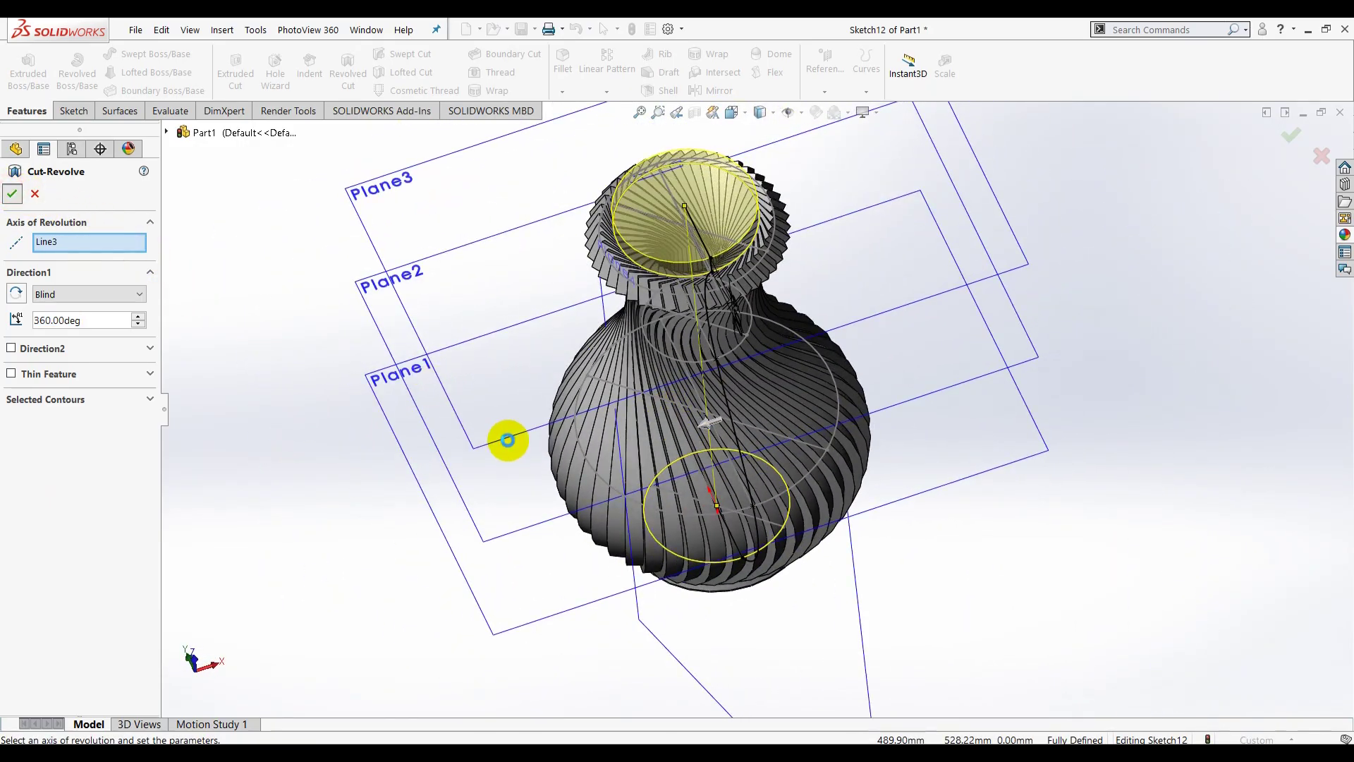
{"action": "key", "text": "Return"}
{"action": "mouse_move", "coordinate": [514, 463]}
{"action": "middle_mouse_down"}
{"action": "mouse_move", "coordinate": [559, 445]}
{"action": "mouse_move", "coordinate": [565, 332]}
{"action": "mouse_move", "coordinate": [589, 302]}
{"action": "mouse_move", "coordinate": [572, 423]}
{"action": "middle_mouse_up"}
{"action": "left_click", "coordinate": [55, 604]}
{"action": "left_click", "coordinate": [49, 576]}
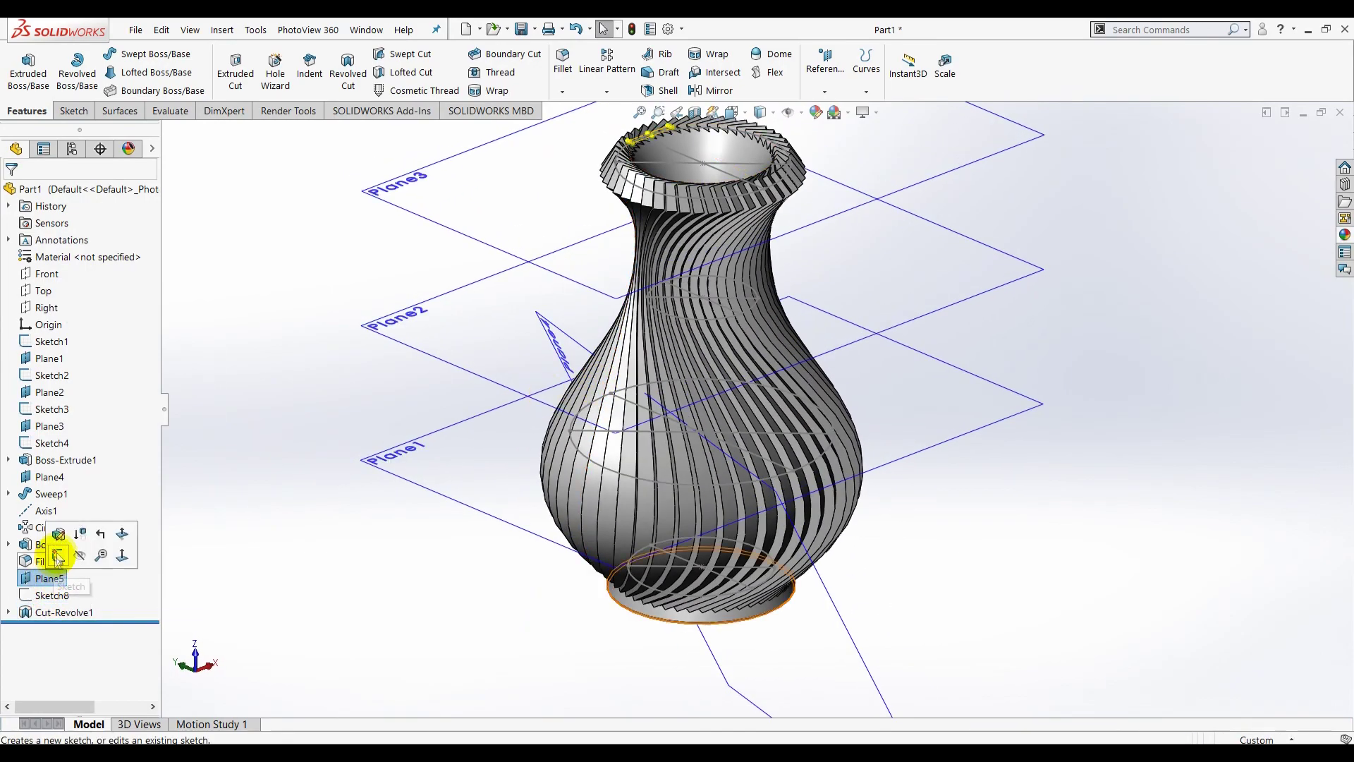
- Hide Plane5, Axis1, Plane4, Plane1, Sketch2 and Plane2
{"action": "left_click", "coordinate": [78, 556]}
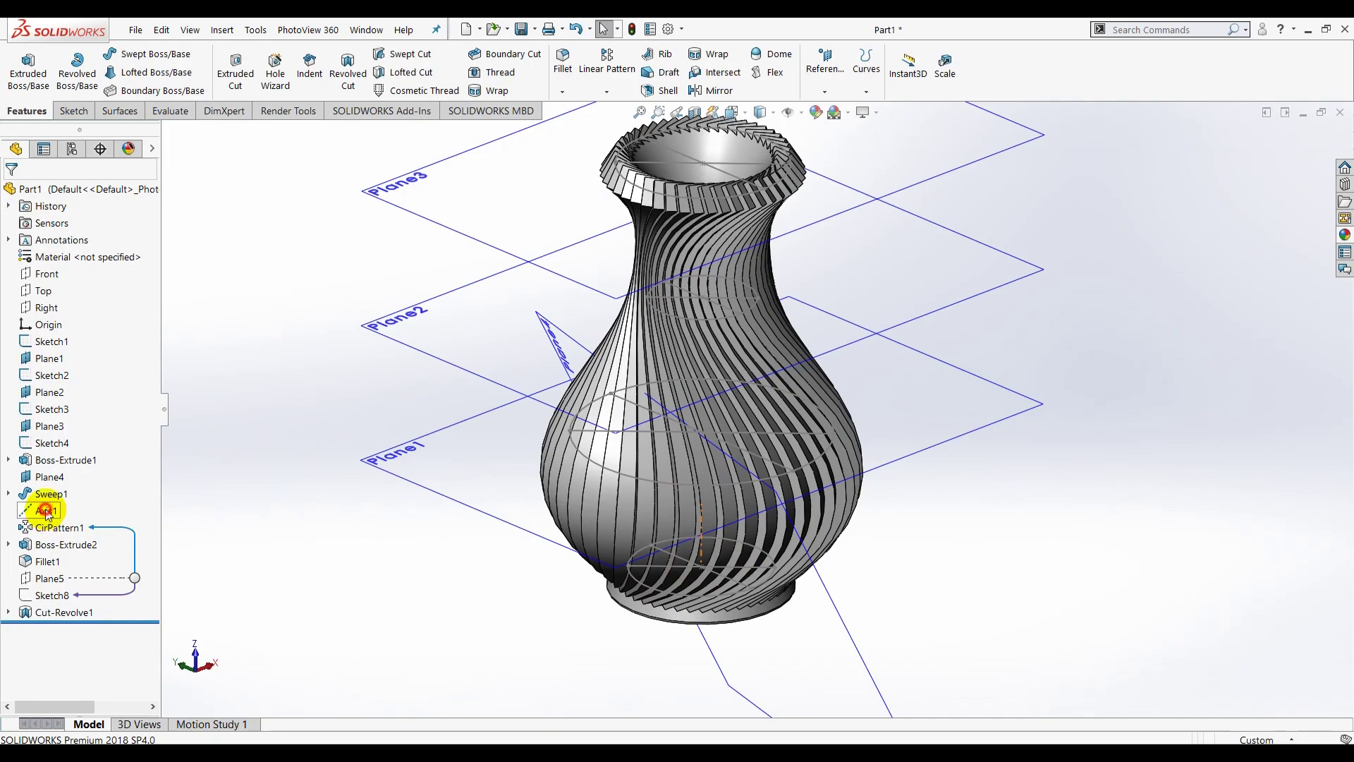
{"action": "left_click", "coordinate": [59, 491]}
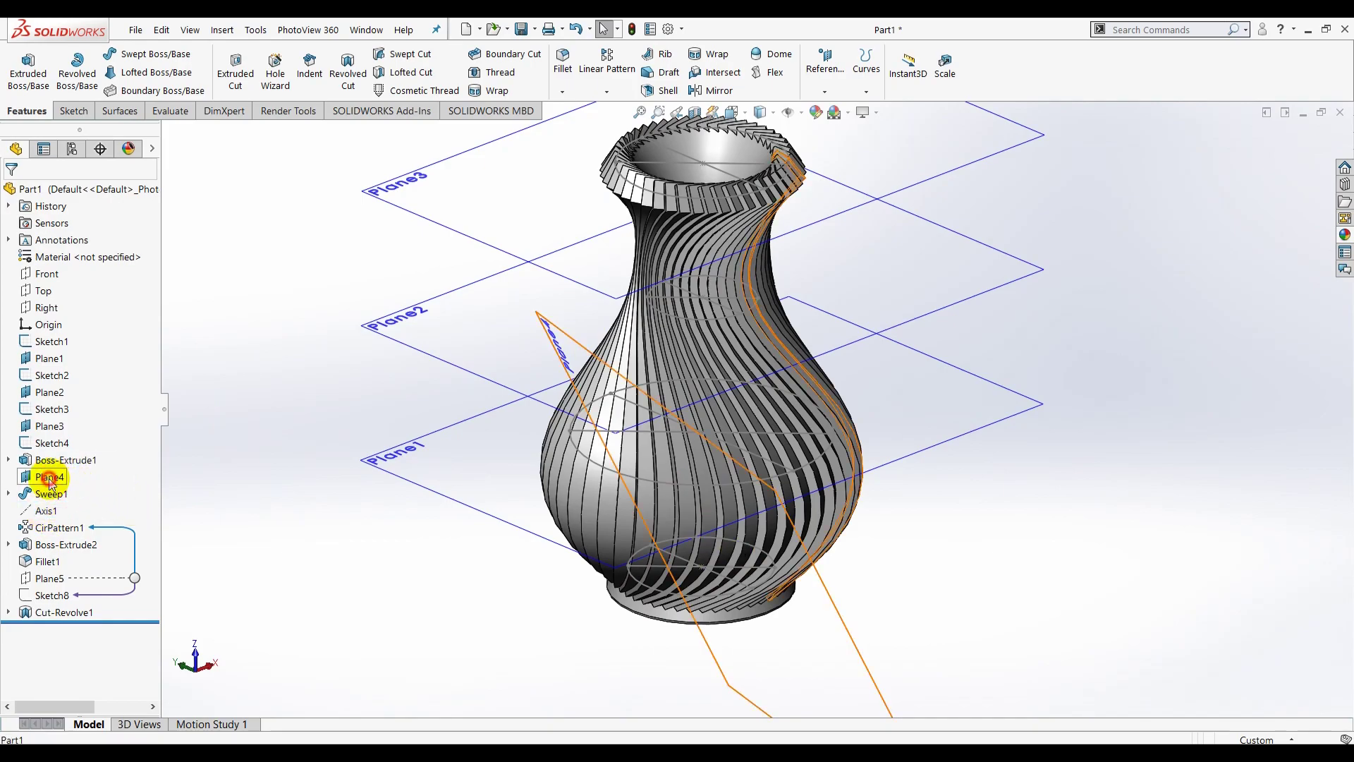
{"action": "left_click", "coordinate": [49, 359]}
{"action": "left_click", "coordinate": [65, 335]}
{"action": "left_click", "coordinate": [52, 375]}
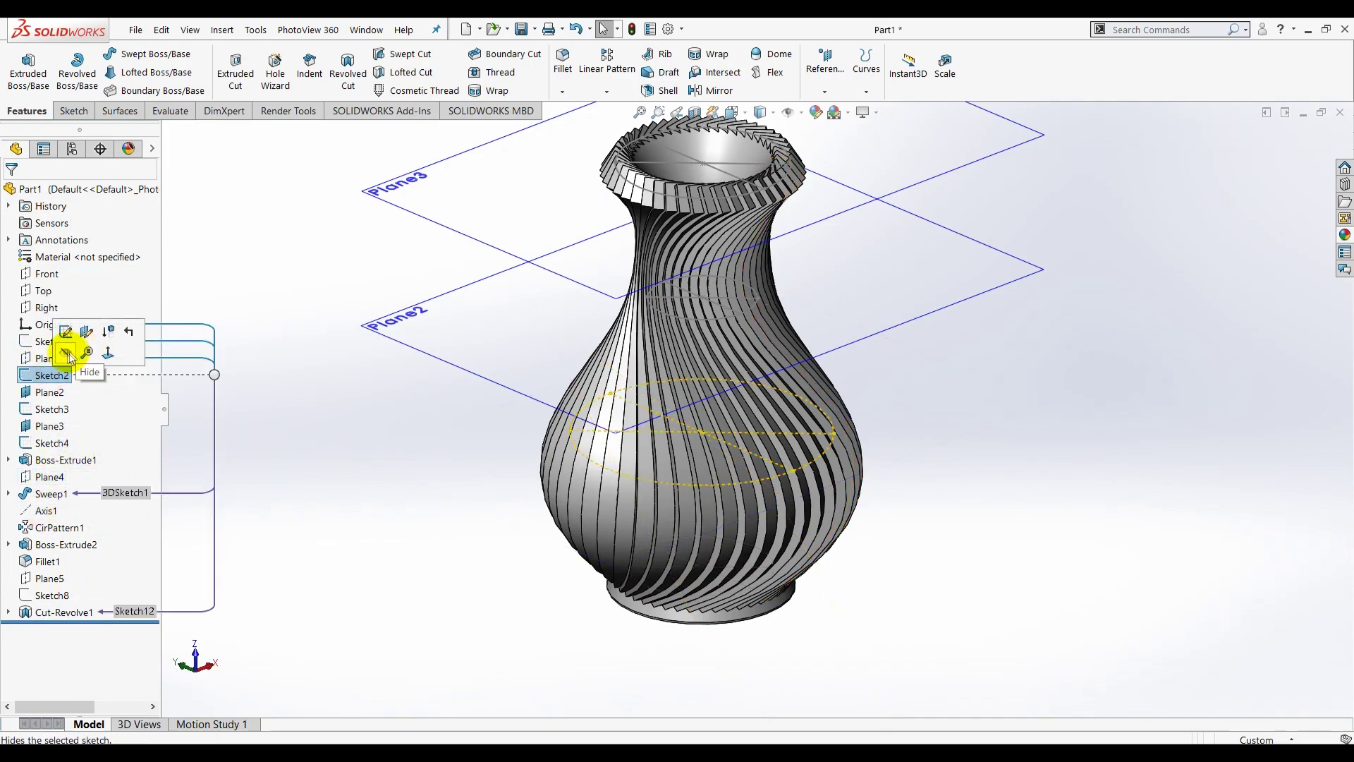
{"action": "left_click", "coordinate": [70, 357]}
{"action": "left_click", "coordinate": [60, 391]}
{"action": "left_click", "coordinate": [82, 376]}
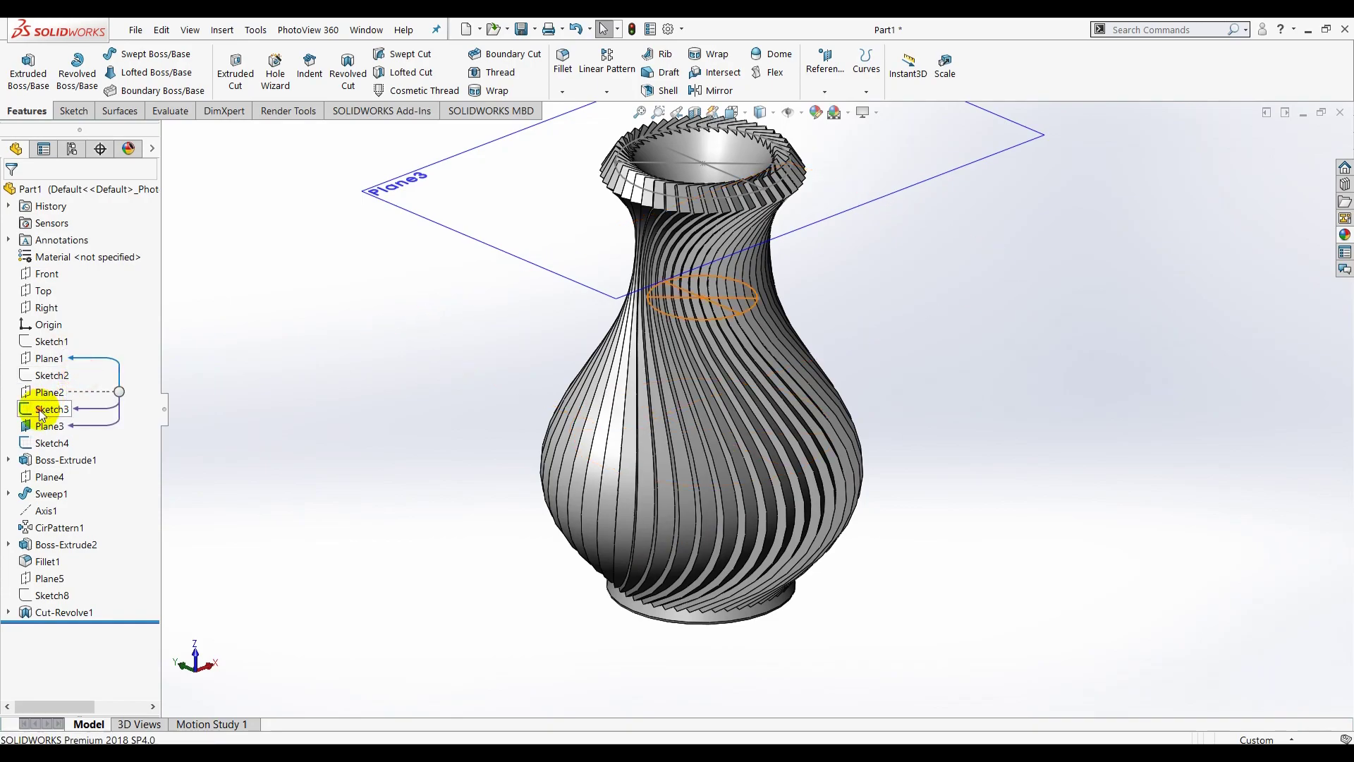
- Hide Sketch3, Plane3 and Sketch4, then orbit to inspect the finished vase
{"action": "left_click", "coordinate": [57, 409]}
{"action": "left_click", "coordinate": [53, 391]}
{"action": "left_click", "coordinate": [48, 425]}
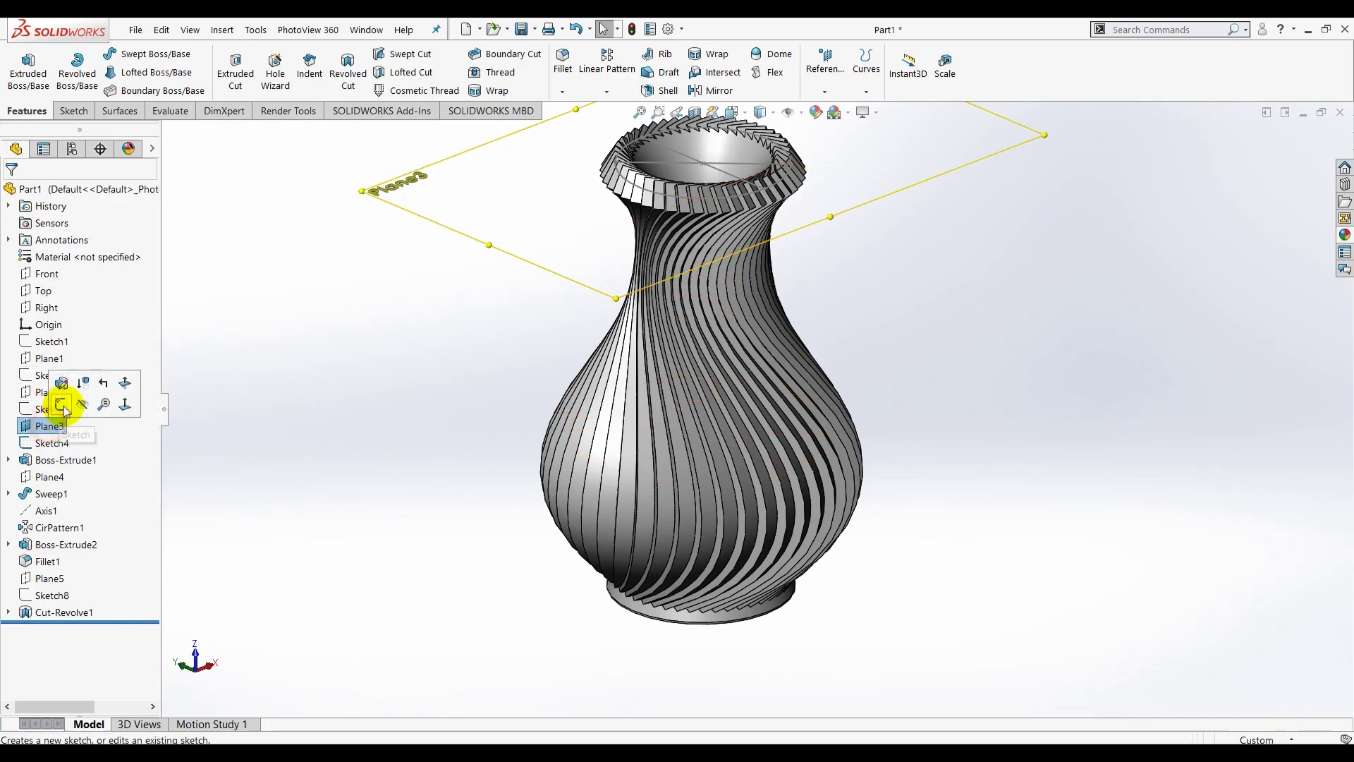
{"action": "left_click", "coordinate": [79, 406]}
{"action": "left_click", "coordinate": [69, 442]}
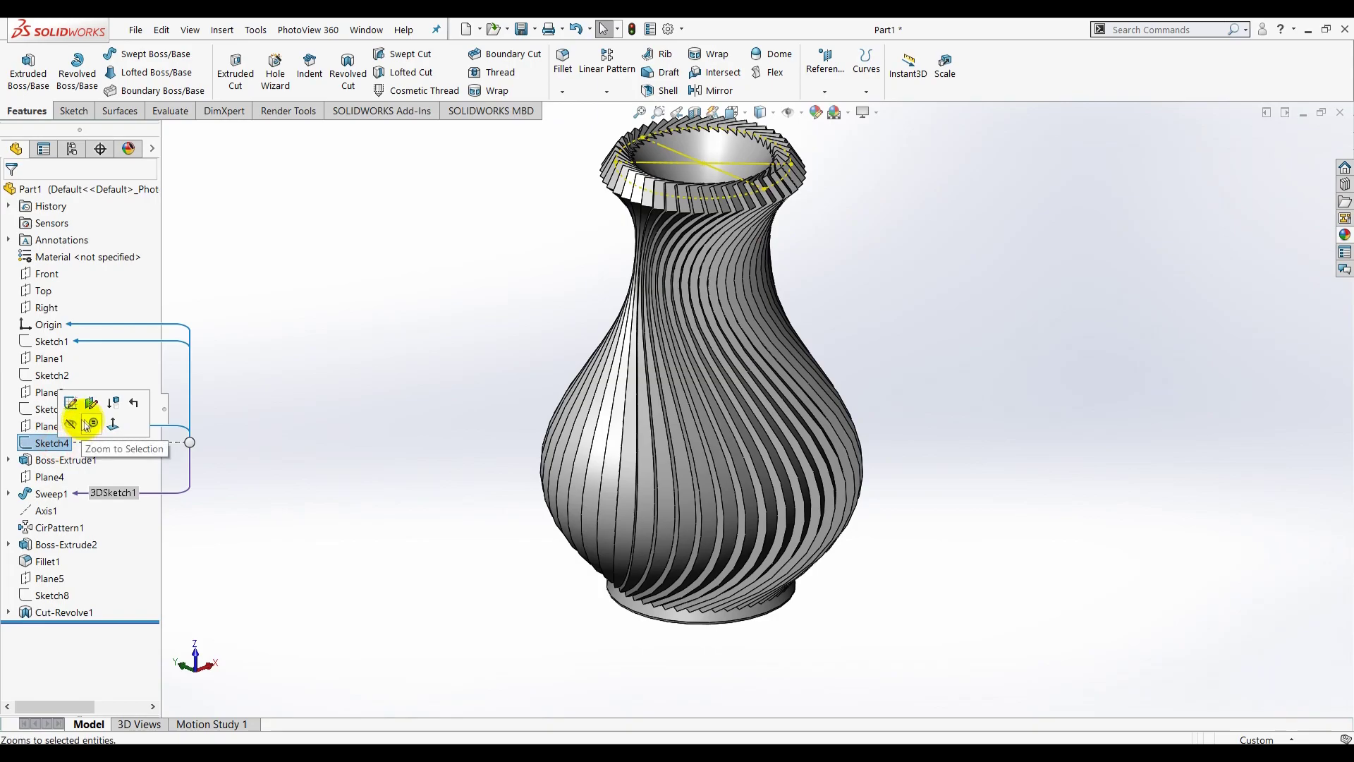
{"action": "left_click", "coordinate": [108, 426]}
{"action": "scroll", "coordinate": [510, 396], "scroll_direction": "up", "scroll_amount": 3}
{"action": "mouse_move", "coordinate": [510, 396]}
{"action": "middle_mouse_down"}
{"action": "mouse_move", "coordinate": [856, 323]}
{"action": "mouse_move", "coordinate": [882, 531]}
{"action": "mouse_move", "coordinate": [823, 387]}
{"action": "mouse_move", "coordinate": [822, 592]}
{"action": "mouse_move", "coordinate": [839, 497]}
{"action": "mouse_move", "coordinate": [828, 323]}
{"action": "mouse_move", "coordinate": [761, 293]}
{"action": "mouse_move", "coordinate": [438, 308]}
{"action": "mouse_move", "coordinate": [719, 332]}
{"action": "mouse_move", "coordinate": [897, 368]}
{"action": "mouse_move", "coordinate": [822, 369]}
{"action": "mouse_move", "coordinate": [715, 528]}
{"action": "mouse_move", "coordinate": [726, 484]}
{"action": "middle_mouse_up"}
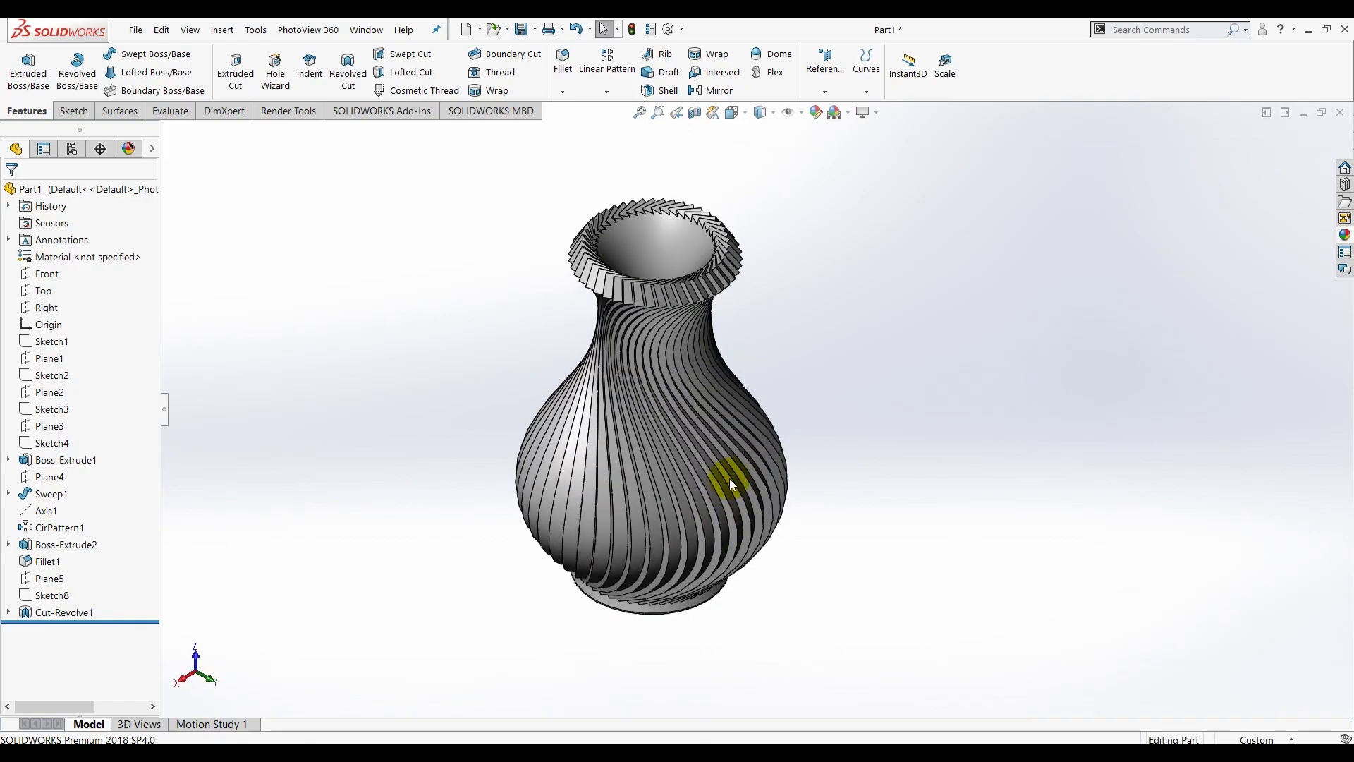